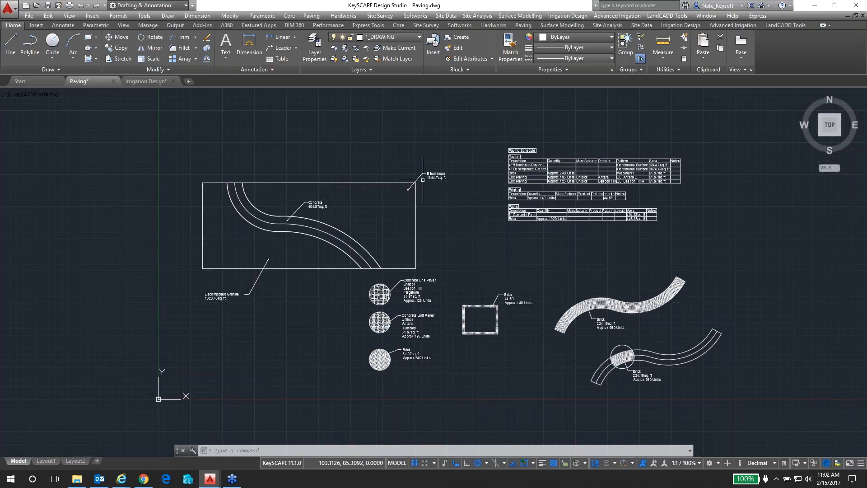
Check the general text height and drawing units in the Drawing Setup and accept the settings
{"action": "middle_click_drag", "start_coordinate": [451, 196], "coordinate": [416, 193]}
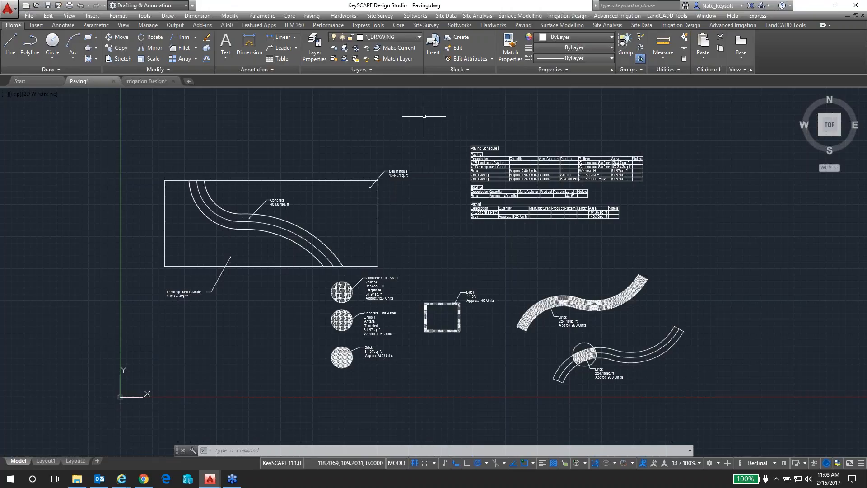
{"action": "left_click", "coordinate": [397, 25]}
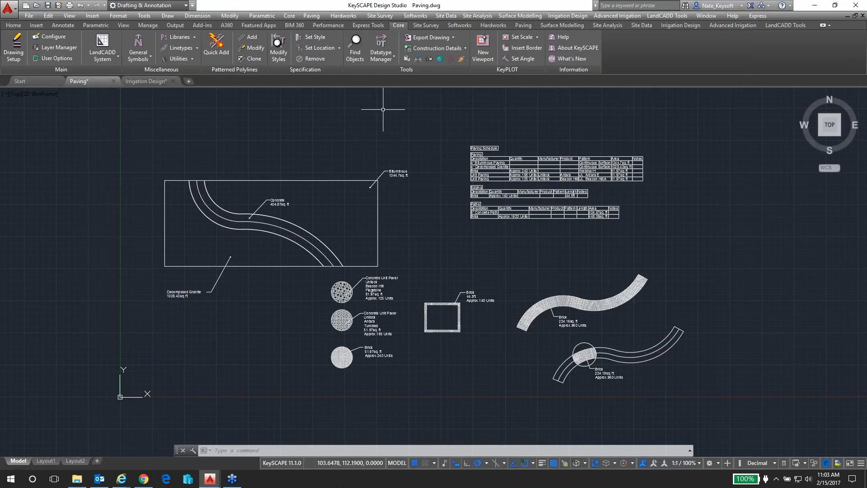
{"action": "left_click", "coordinate": [14, 53]}
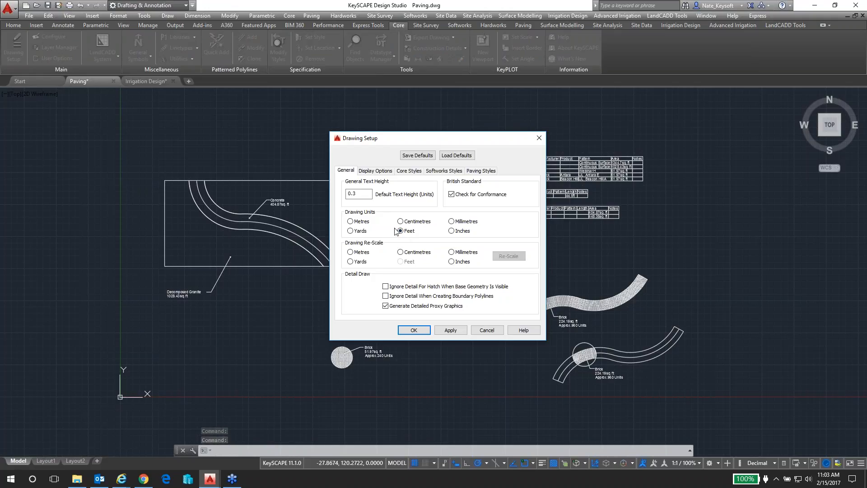
{"action": "left_click", "coordinate": [415, 330]}
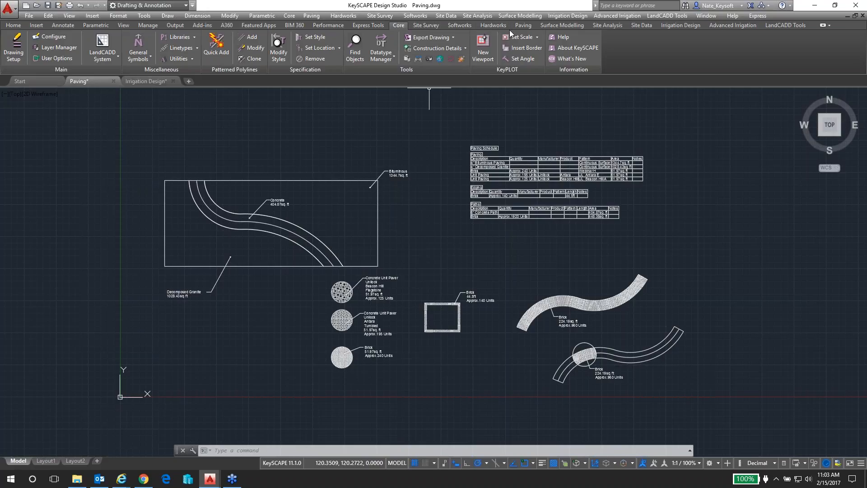
{"action": "left_click", "coordinate": [525, 25]}
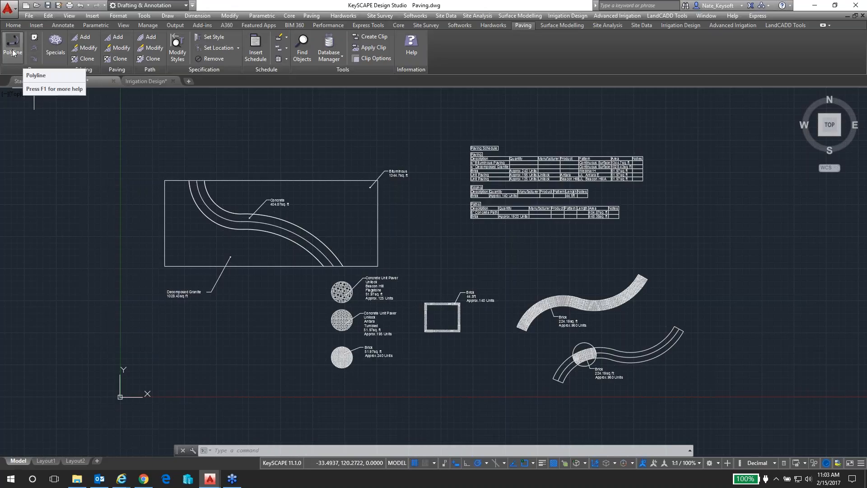
{"action": "left_click", "coordinate": [13, 25]}
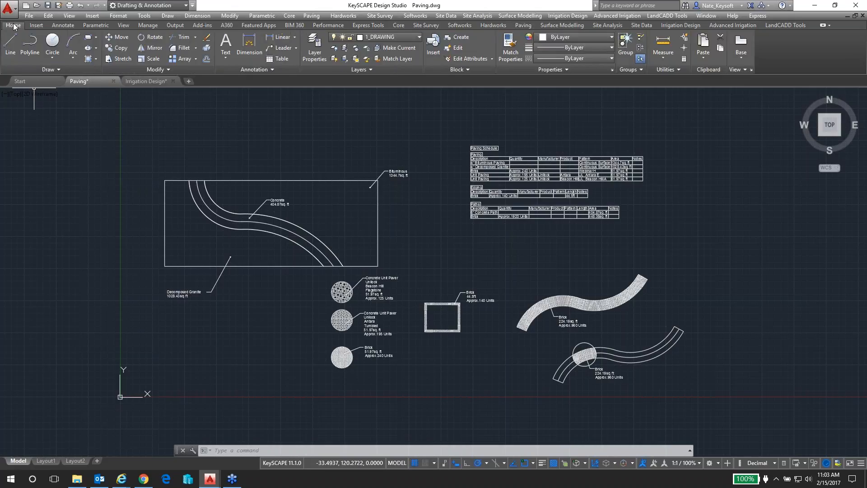
{"action": "left_click", "coordinate": [523, 25]}
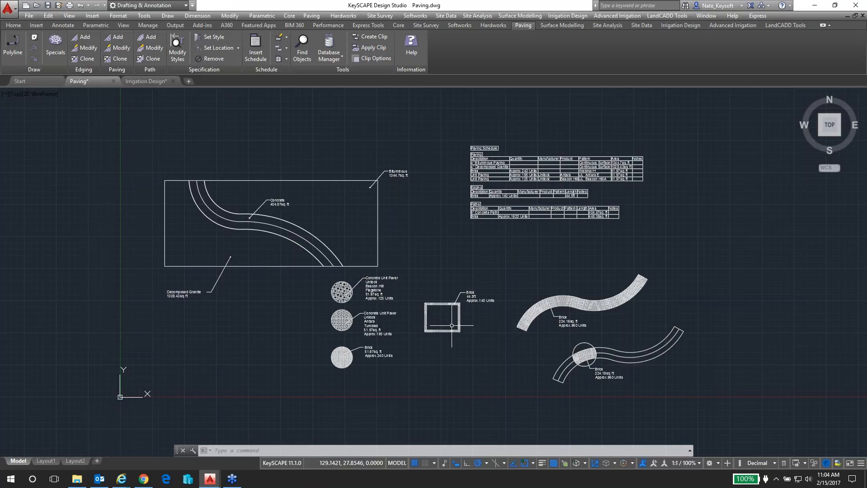
Examine the brick edging around the rectangle, including its label and the mitred brick layout at the upper right corner
{"action": "scroll", "coordinate": [452, 323], "scroll_direction": "up", "scroll_amount": 2}
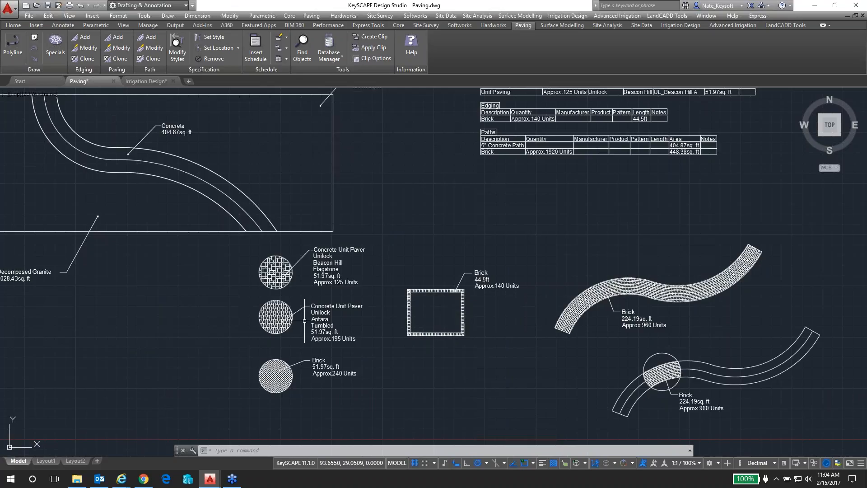
{"action": "scroll", "coordinate": [263, 291], "scroll_direction": "up", "scroll_amount": 2}
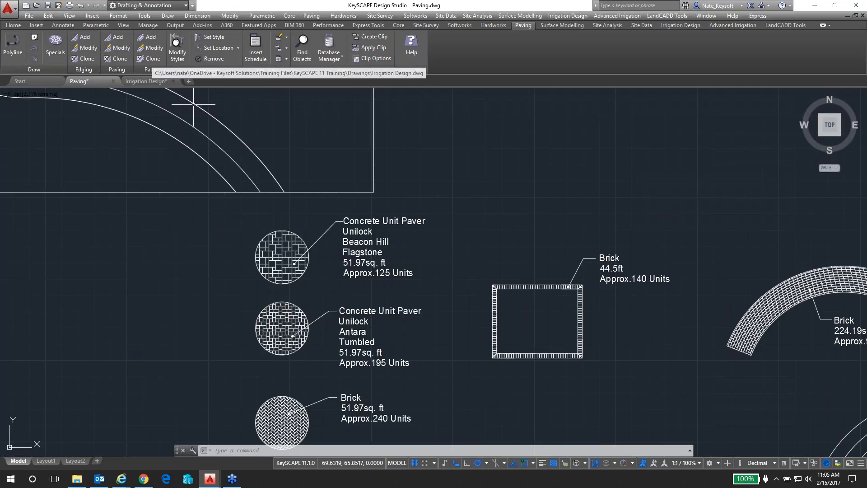
{"action": "scroll", "coordinate": [557, 321], "scroll_direction": "up", "scroll_amount": 2}
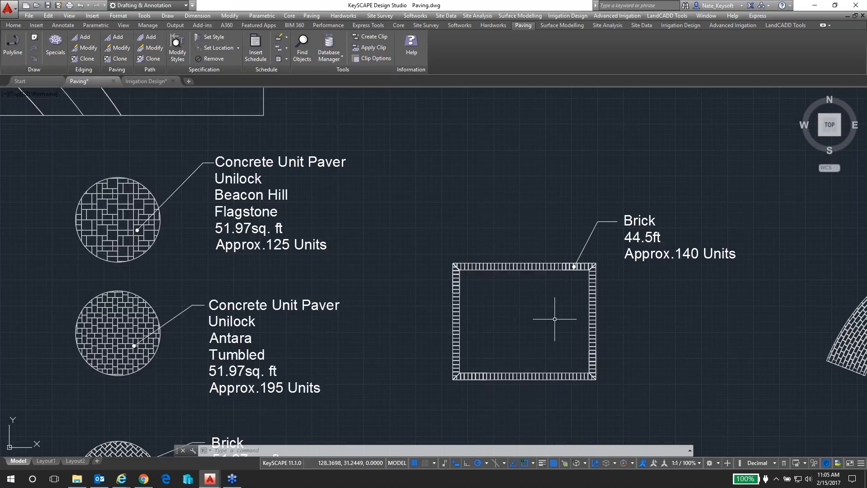
{"action": "middle_click_drag", "start_coordinate": [555, 318], "coordinate": [467, 278]}
{"action": "scroll", "coordinate": [480, 248], "scroll_direction": "up", "scroll_amount": 4}
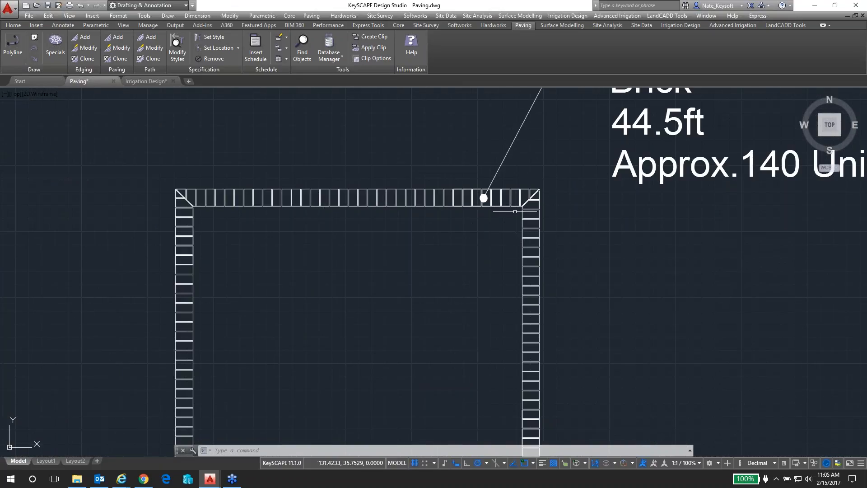
{"action": "middle_click_drag", "start_coordinate": [517, 209], "coordinate": [473, 274]}
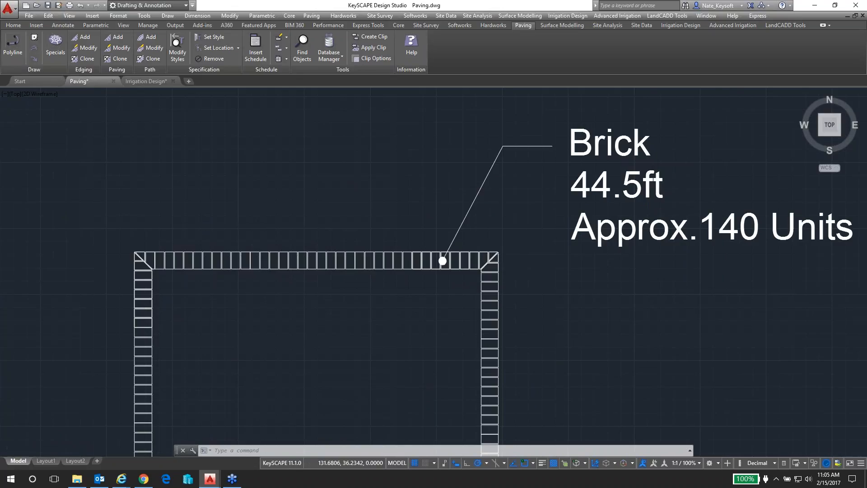
{"action": "scroll", "coordinate": [481, 262], "scroll_direction": "up", "scroll_amount": 5}
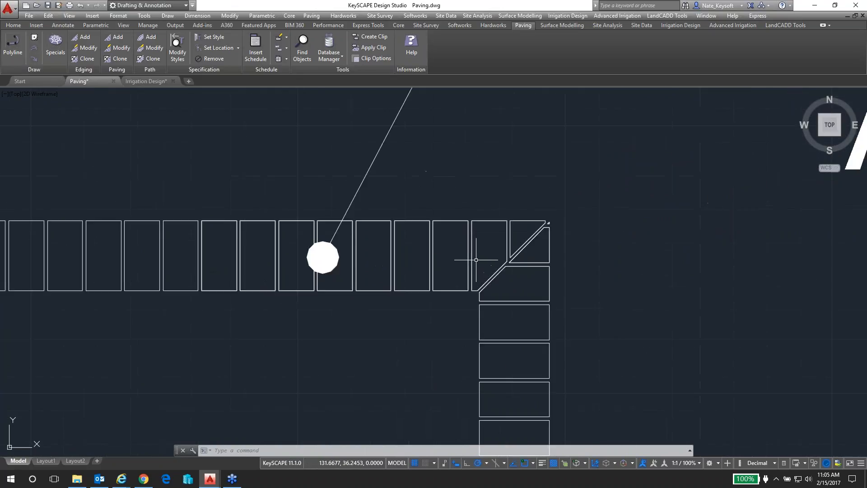
{"action": "scroll", "coordinate": [476, 260], "scroll_direction": "up", "scroll_amount": 1}
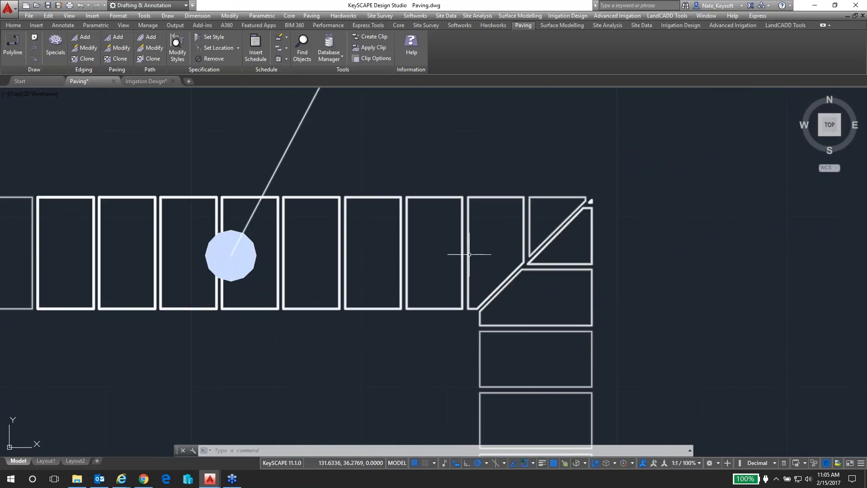
{"action": "scroll", "coordinate": [484, 255], "scroll_direction": "down", "scroll_amount": 2}
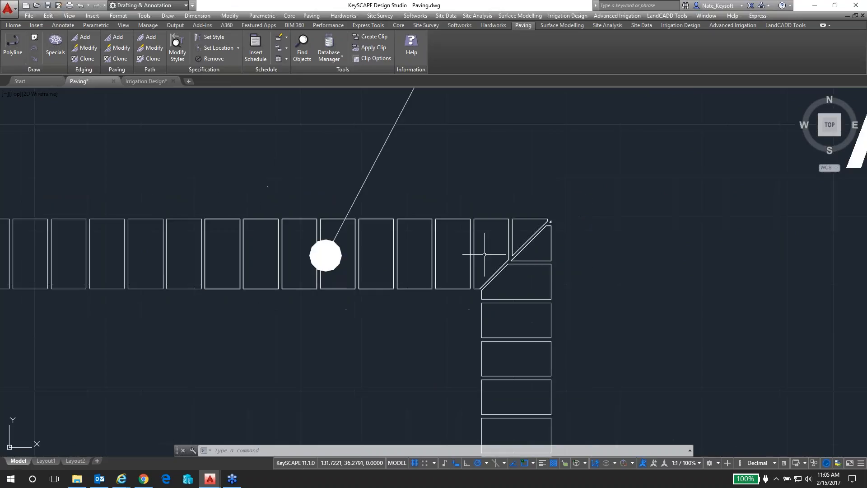
{"action": "scroll", "coordinate": [485, 240], "scroll_direction": "down", "scroll_amount": 10}
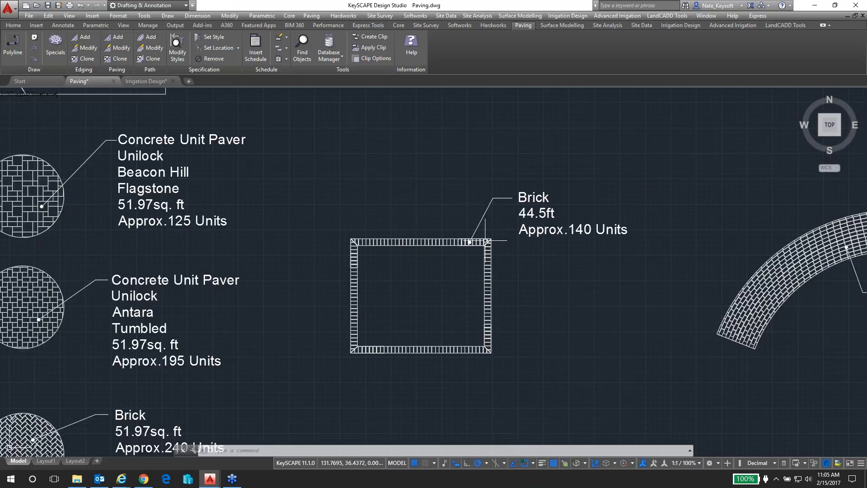
{"action": "scroll", "coordinate": [493, 233], "scroll_direction": "down", "scroll_amount": 4}
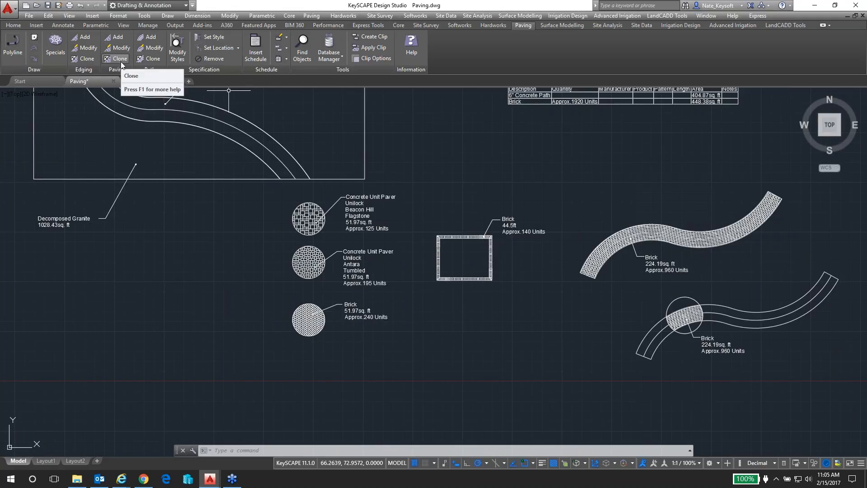
Examine the laying patterns and labels of the three circular paving areas: Beacon Hill Flagstone, Antara Tumbled and Brick
{"action": "scroll", "coordinate": [254, 209], "scroll_direction": "up", "scroll_amount": 2}
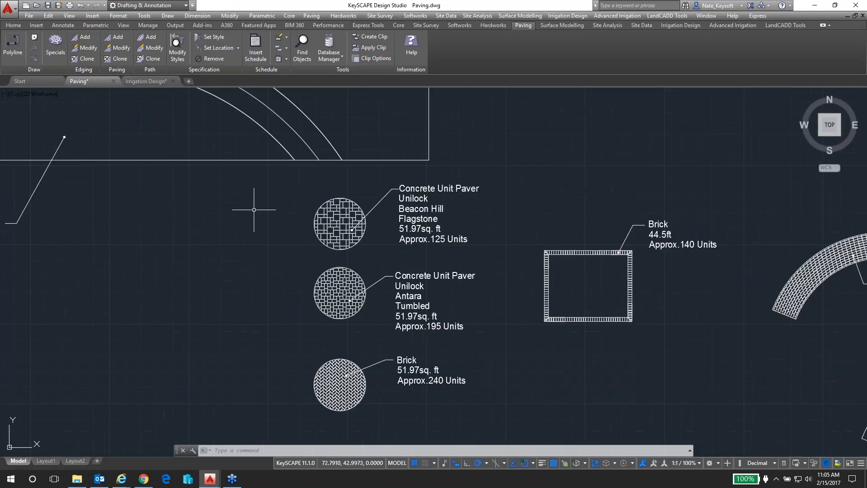
{"action": "scroll", "coordinate": [293, 212], "scroll_direction": "up", "scroll_amount": 2}
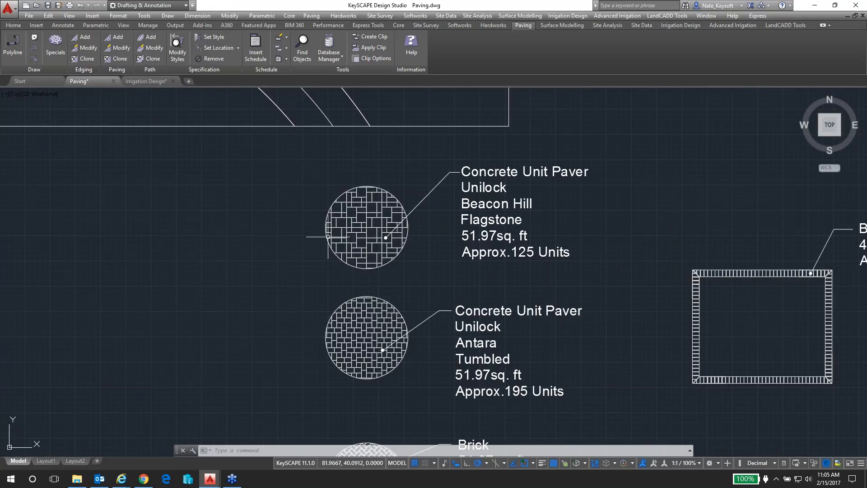
{"action": "scroll", "coordinate": [351, 236], "scroll_direction": "up", "scroll_amount": 2}
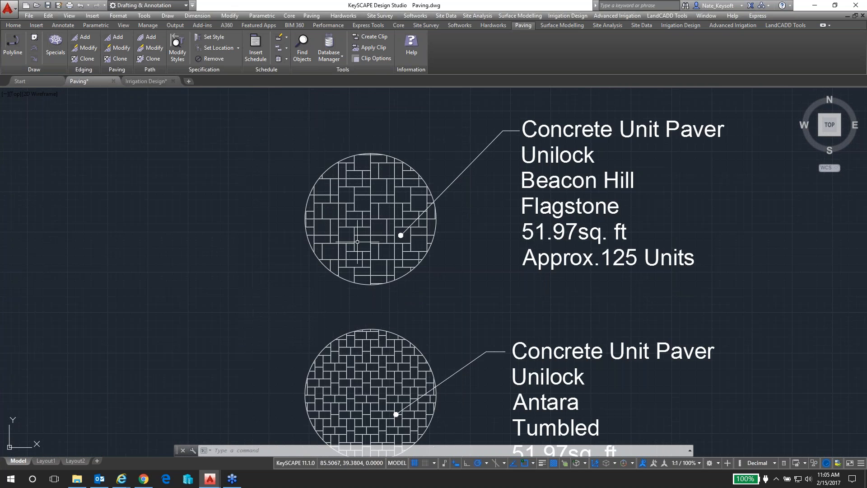
{"action": "middle_click_drag", "start_coordinate": [411, 327], "coordinate": [415, 156]}
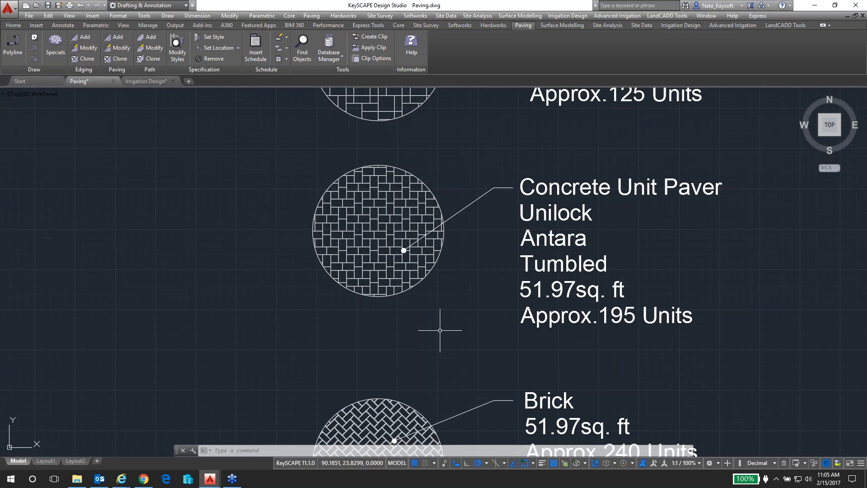
{"action": "middle_click_drag", "start_coordinate": [443, 343], "coordinate": [426, 218]}
{"action": "scroll", "coordinate": [426, 219], "scroll_direction": "down", "scroll_amount": 1}
{"action": "scroll", "coordinate": [429, 218], "scroll_direction": "down", "scroll_amount": 1}
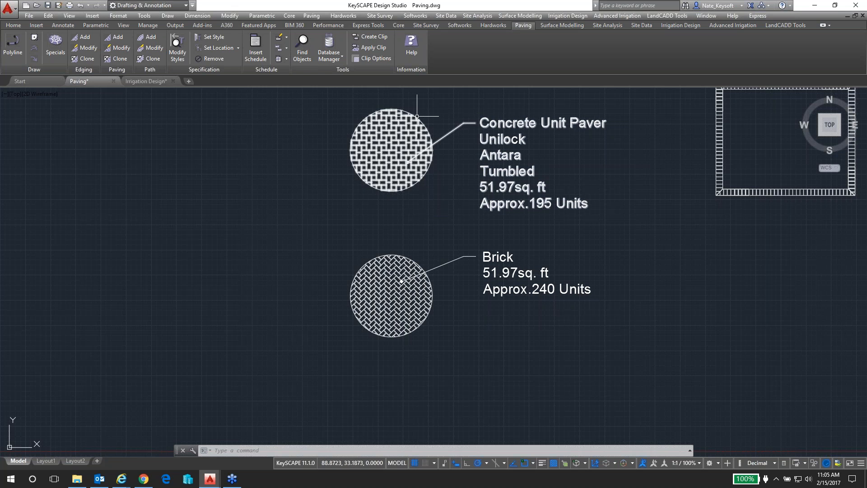
{"action": "middle_click_drag", "start_coordinate": [425, 111], "coordinate": [421, 271]}
{"action": "scroll", "coordinate": [374, 173], "scroll_direction": "up", "scroll_amount": 3}
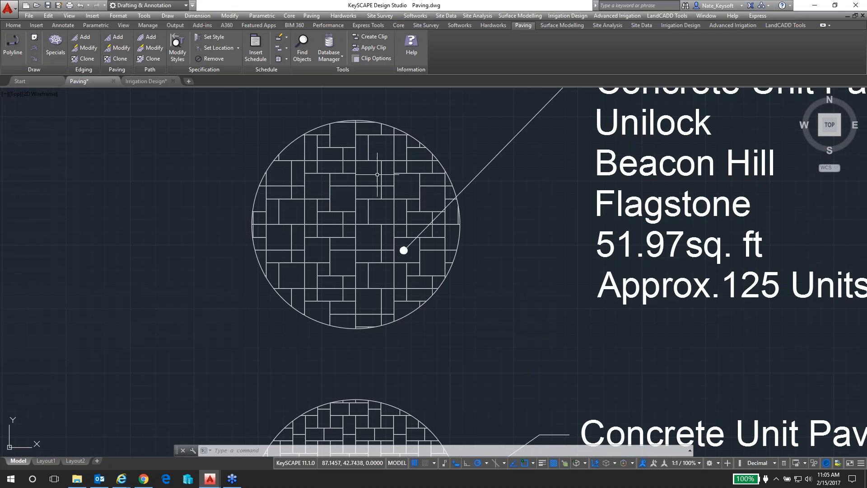
{"action": "scroll", "coordinate": [389, 295], "scroll_direction": "down", "scroll_amount": 2}
{"action": "mouse_move", "coordinate": [423, 354]}
{"action": "middle_mouse_down"}
{"action": "mouse_move", "coordinate": [435, 337]}
{"action": "mouse_move", "coordinate": [436, 126]}
{"action": "middle_mouse_up"}
{"action": "scroll", "coordinate": [375, 409], "scroll_direction": "up", "scroll_amount": 2}
{"action": "scroll", "coordinate": [376, 409], "scroll_direction": "up", "scroll_amount": 2}
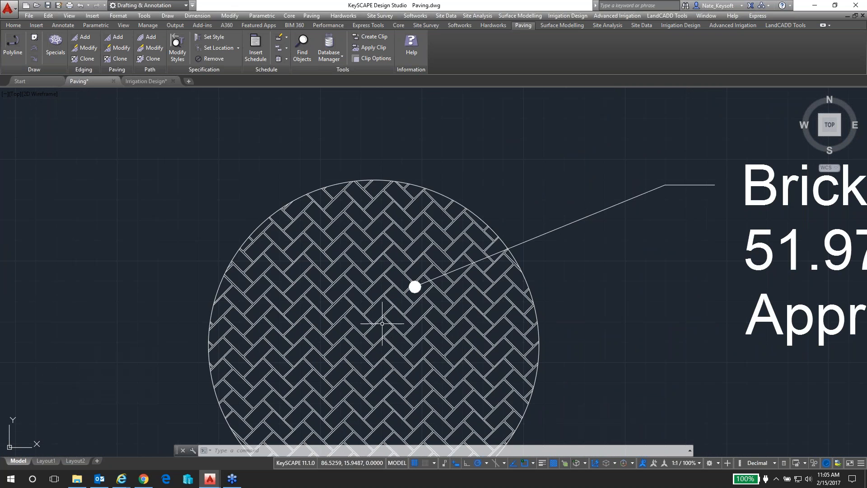
{"action": "scroll", "coordinate": [382, 323], "scroll_direction": "down", "scroll_amount": 8}
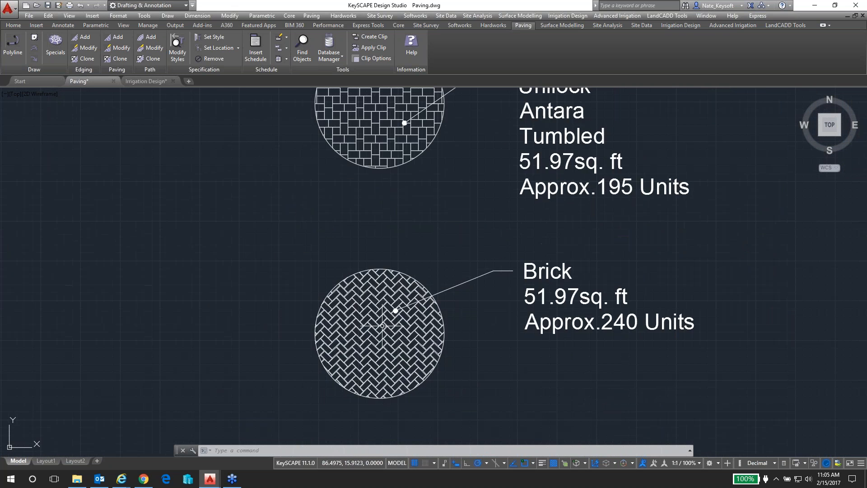
Select the bituminous area's boundary polyline to inspect its extent beside the concrete path, and clear the selection
{"action": "mouse_move", "coordinate": [321, 150]}
{"action": "middle_mouse_down"}
{"action": "mouse_move", "coordinate": [335, 189]}
{"action": "mouse_move", "coordinate": [443, 338]}
{"action": "middle_mouse_up"}
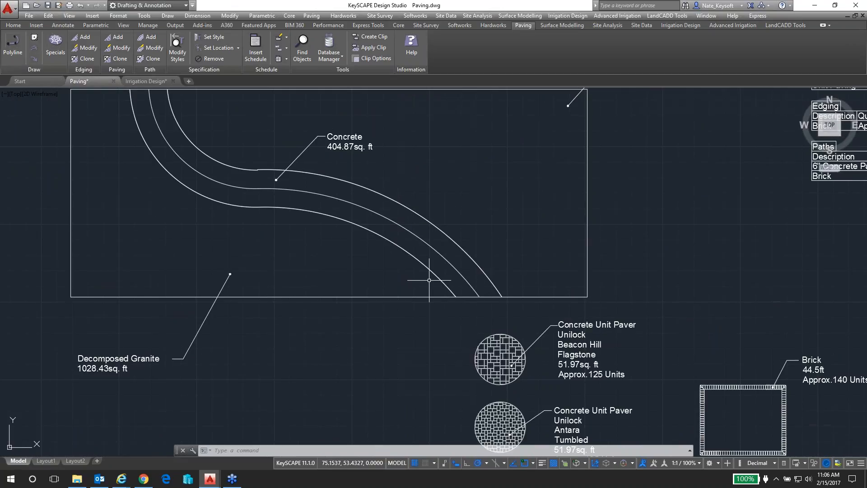
{"action": "middle_click_drag", "start_coordinate": [416, 142], "coordinate": [341, 243]}
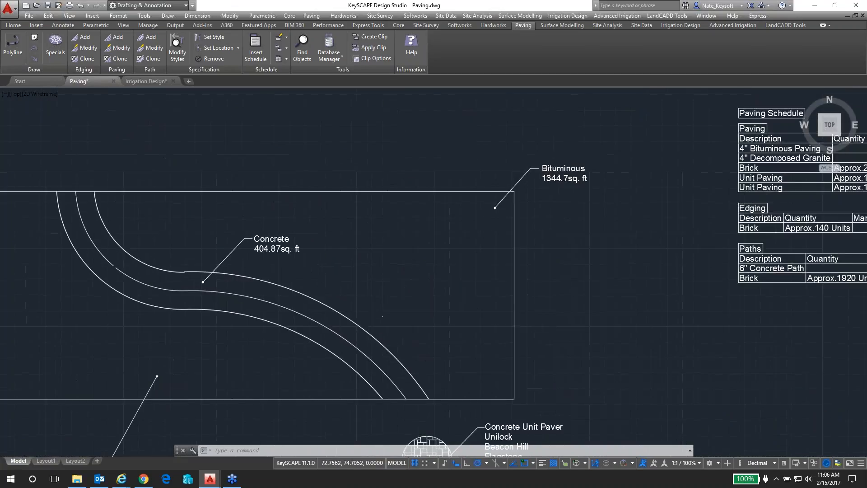
{"action": "left_click", "coordinate": [378, 192]}
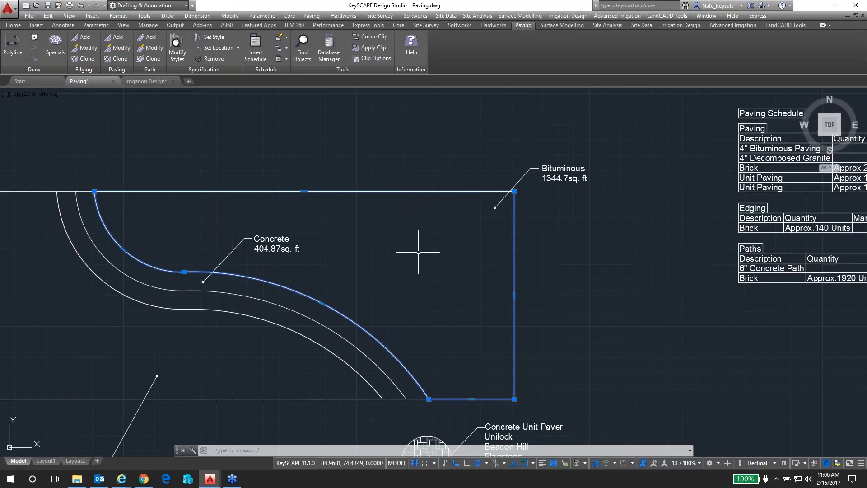
{"action": "key", "text": "Escape"}
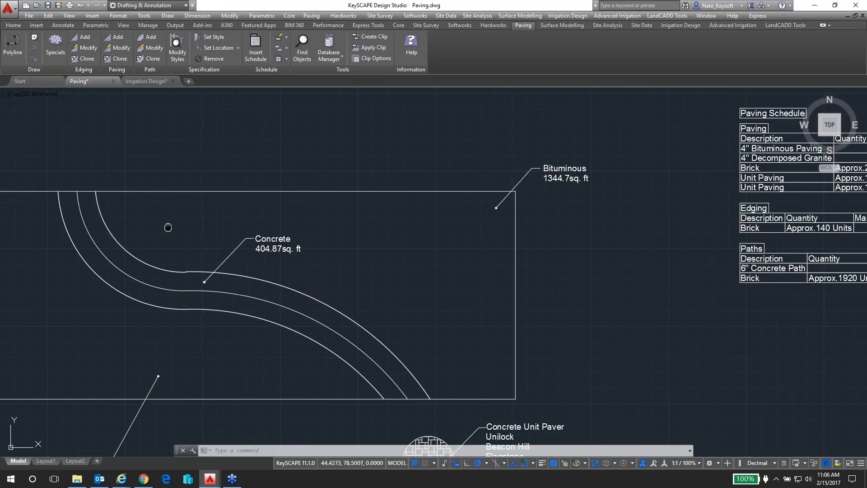
Select the concrete path's centreline to inspect its course through the rectangle, and clear the selection
{"action": "middle_click_drag", "start_coordinate": [169, 224], "coordinate": [200, 215]}
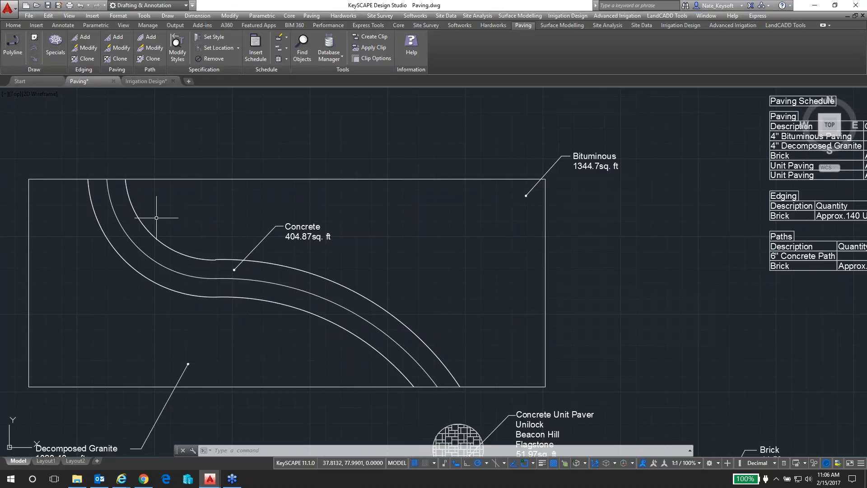
{"action": "mouse_move", "coordinate": [126, 232]}
{"action": "scroll", "coordinate": [127, 232], "scroll_direction": "up", "scroll_amount": 2}
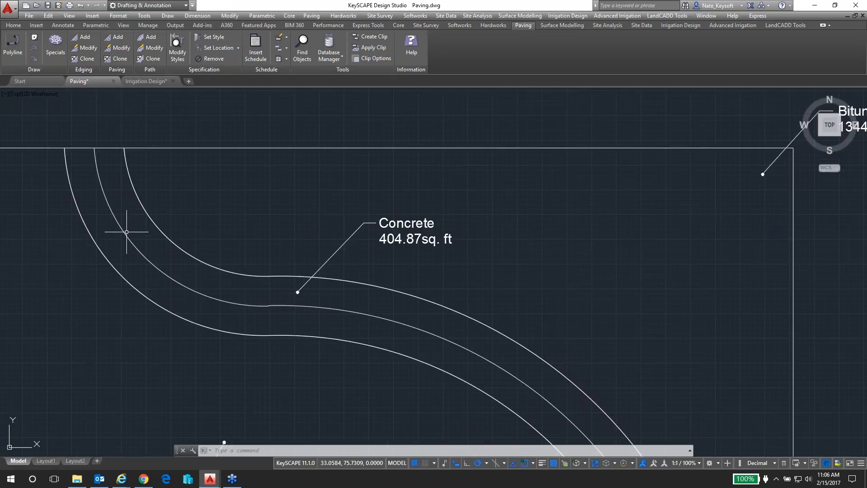
{"action": "scroll", "coordinate": [252, 309], "scroll_direction": "down", "scroll_amount": 2}
{"action": "left_click", "coordinate": [252, 309]}
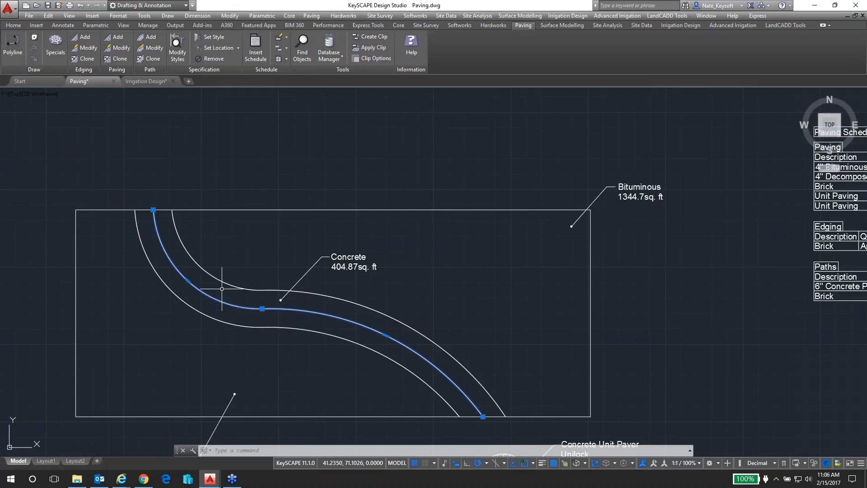
{"action": "key", "text": "Escape"}
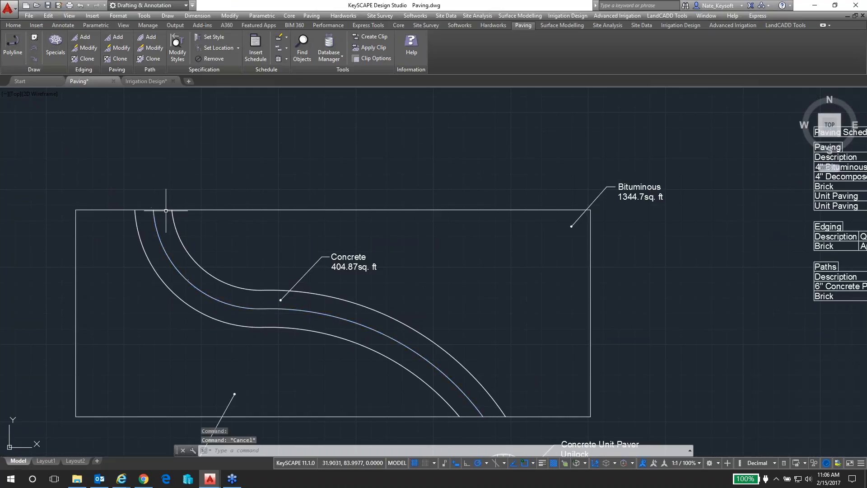
Select the concrete path's closed outer boundary to inspect its edges, and clear the selection
{"action": "left_click", "coordinate": [170, 212]}
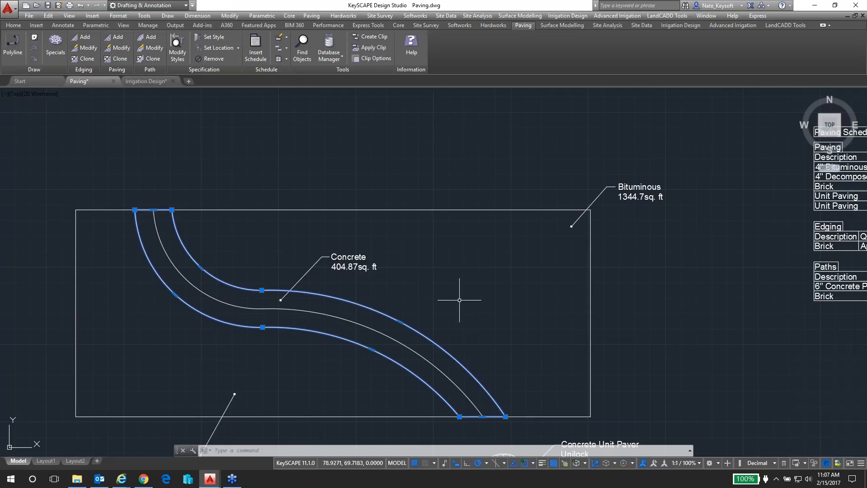
{"action": "scroll", "coordinate": [460, 300], "scroll_direction": "down", "scroll_amount": 2}
{"action": "middle_click_drag", "start_coordinate": [651, 310], "coordinate": [581, 251]}
{"action": "key", "text": "Escape"}
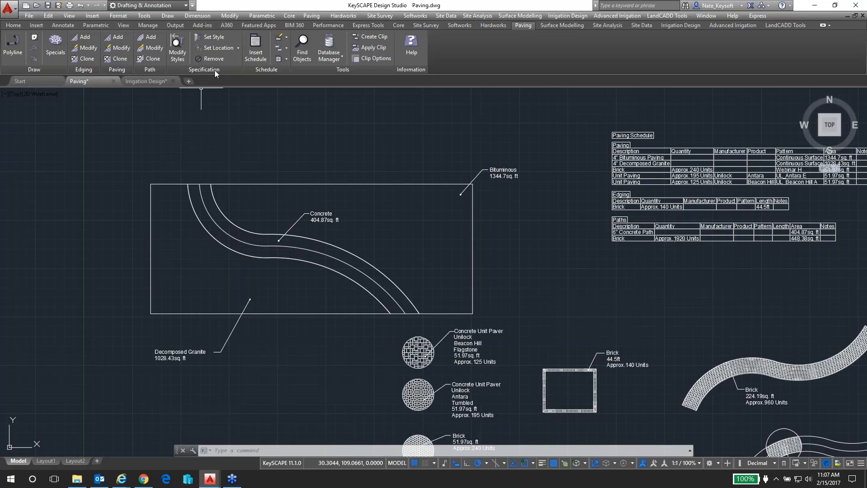
Open the paving specification style editor and view the export option for Product Style
{"action": "left_click", "coordinate": [177, 53]}
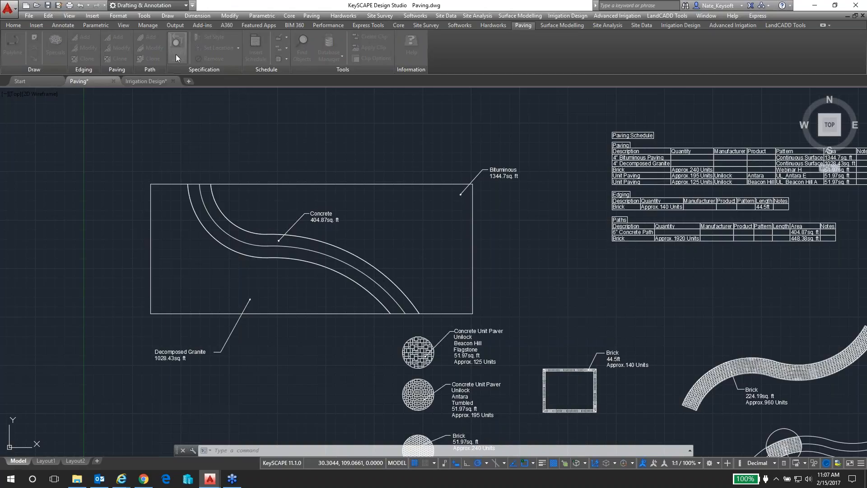
{"action": "left_click_drag", "start_coordinate": [222, 177], "coordinate": [267, 177]}
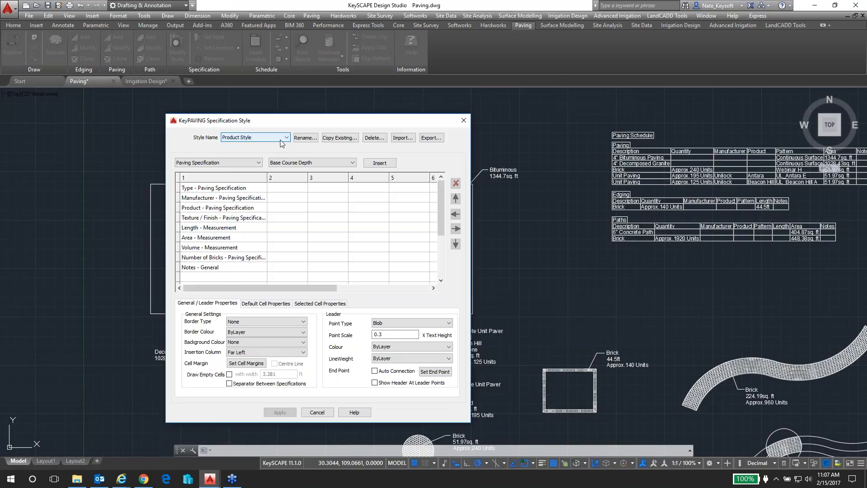
{"action": "left_click", "coordinate": [424, 138]}
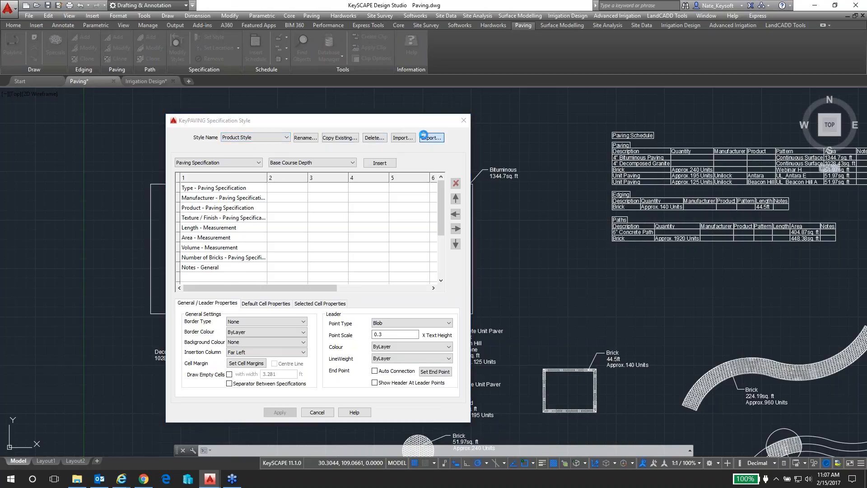
{"action": "left_click", "coordinate": [411, 356]}
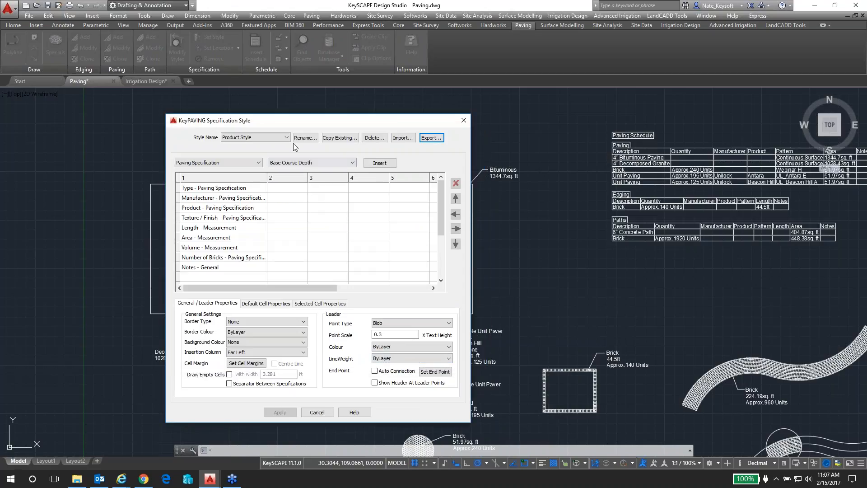
Compare the cell layout of the KeyPAVING Standard specification style with that of Product Style
{"action": "left_click", "coordinate": [255, 137]}
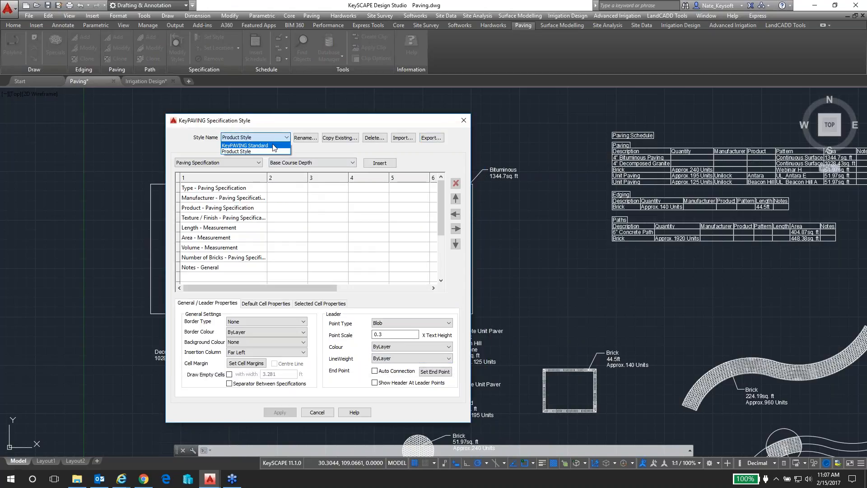
{"action": "left_click", "coordinate": [273, 145]}
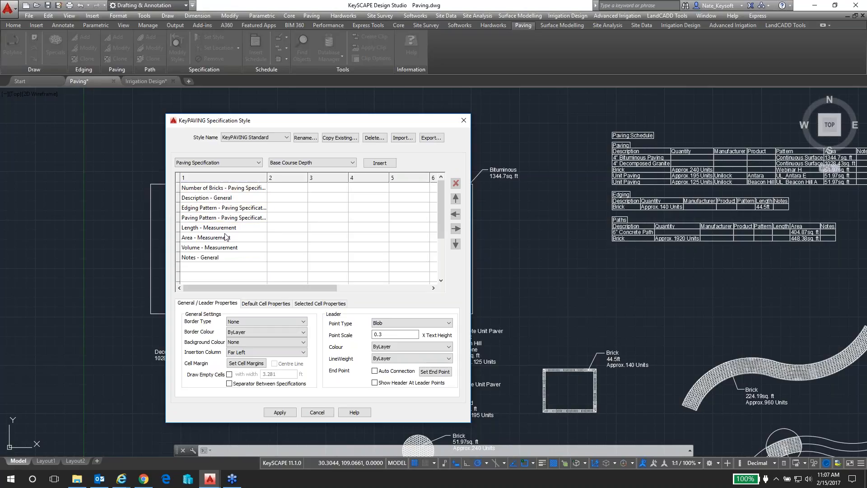
{"action": "left_click", "coordinate": [288, 137]}
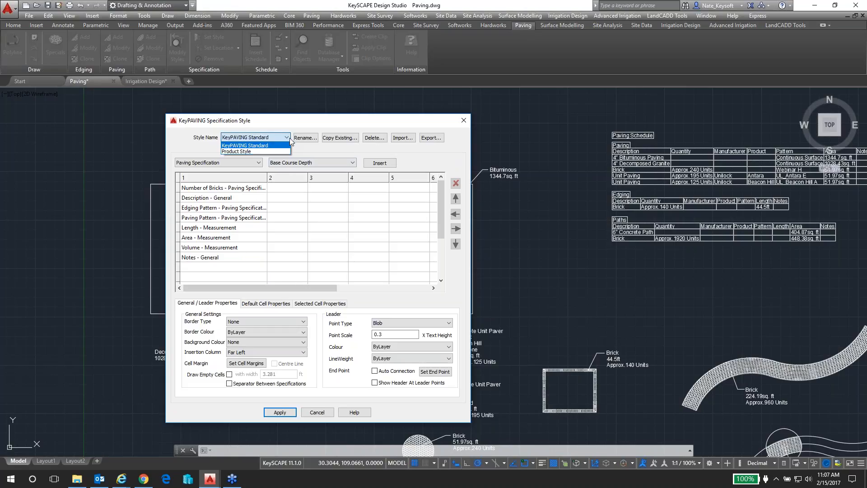
{"action": "left_click", "coordinate": [248, 151]}
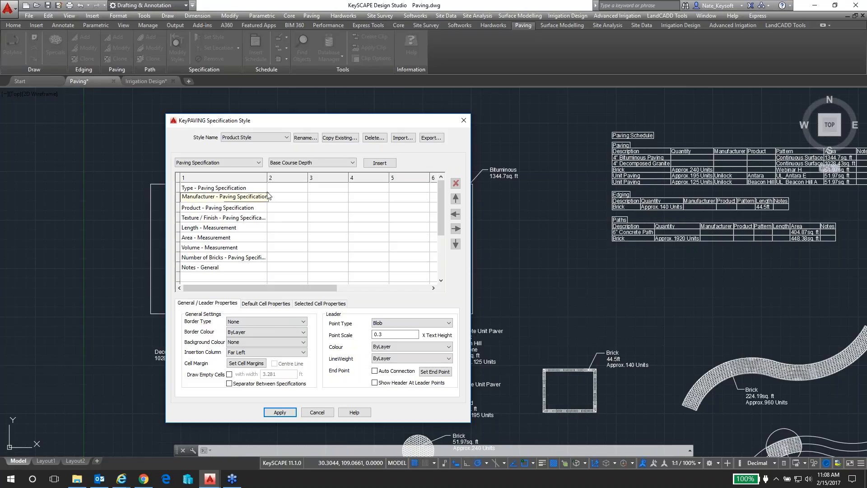
Review the categories and fields that can be inserted into the label, and apply Product Style as the specification style
{"action": "left_click", "coordinate": [353, 163]}
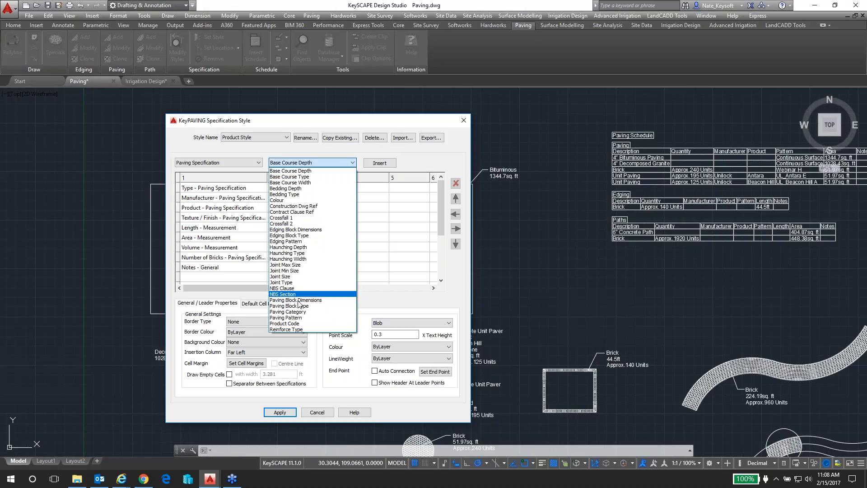
{"action": "left_click", "coordinate": [343, 164]}
{"action": "left_click", "coordinate": [258, 164]}
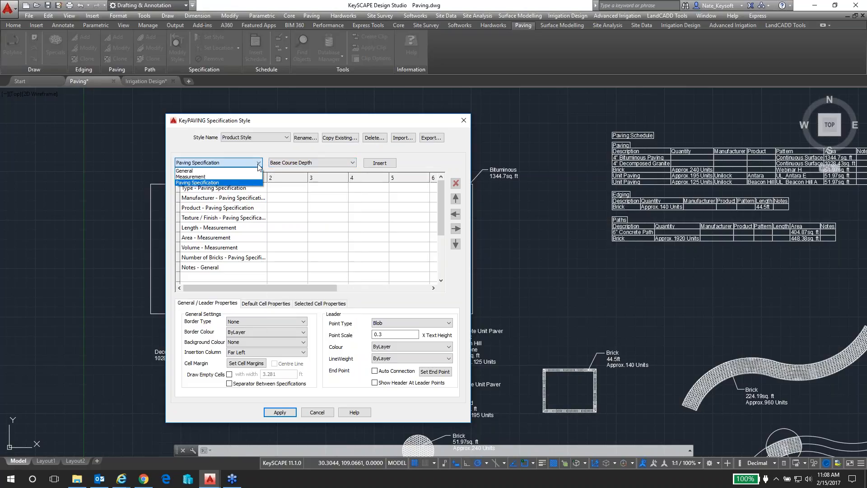
{"action": "left_click", "coordinate": [198, 183]}
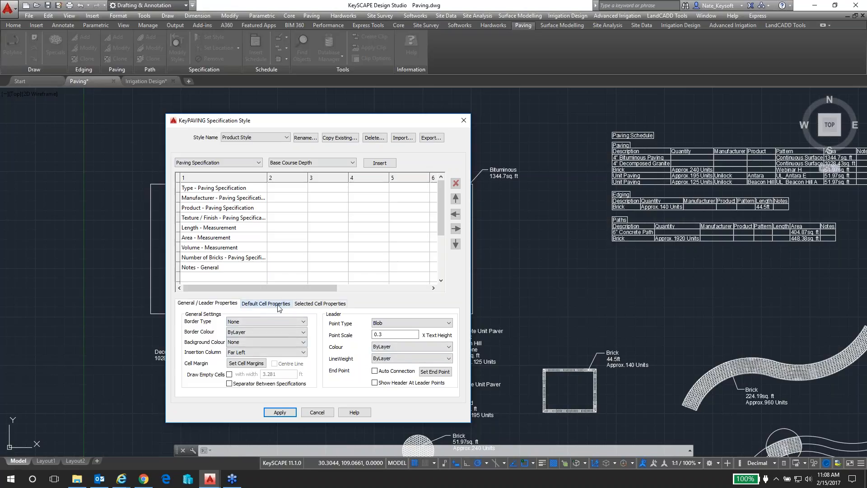
{"action": "left_click", "coordinate": [280, 412]}
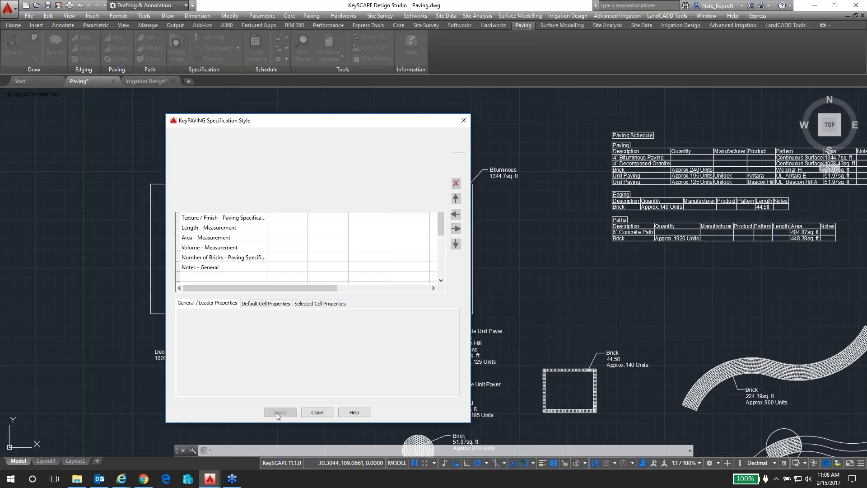
{"action": "left_click", "coordinate": [318, 411]}
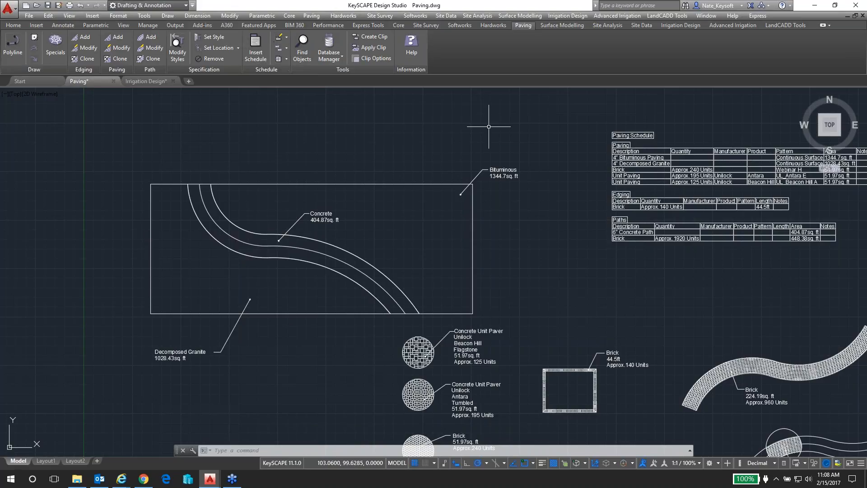
Examine the Paving, Edging and Paths tables of the paving schedule up close
{"action": "scroll", "coordinate": [744, 149], "scroll_direction": "up", "scroll_amount": 4}
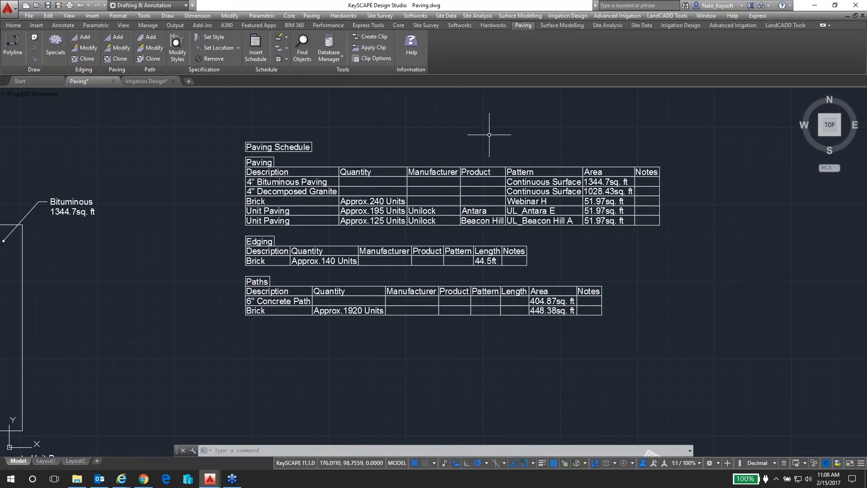
{"action": "scroll", "coordinate": [487, 121], "scroll_direction": "up", "scroll_amount": 2}
{"action": "scroll", "coordinate": [460, 151], "scroll_direction": "down", "scroll_amount": 2}
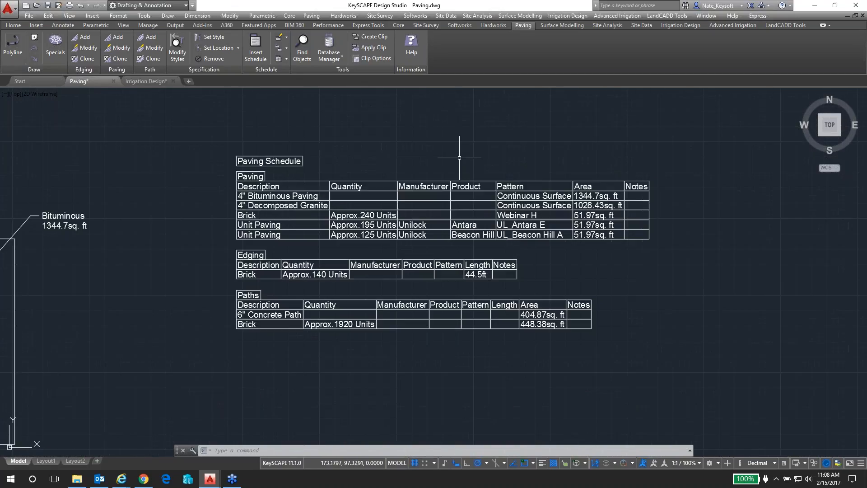
Open the KeyPAVING Standard schedule style and review the column headers and data rows of its groups
{"action": "left_click", "coordinate": [281, 37]}
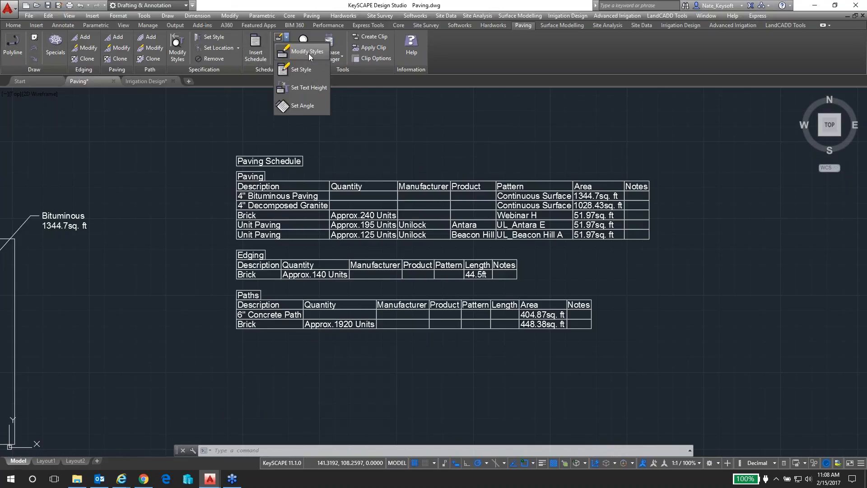
{"action": "left_click", "coordinate": [308, 53]}
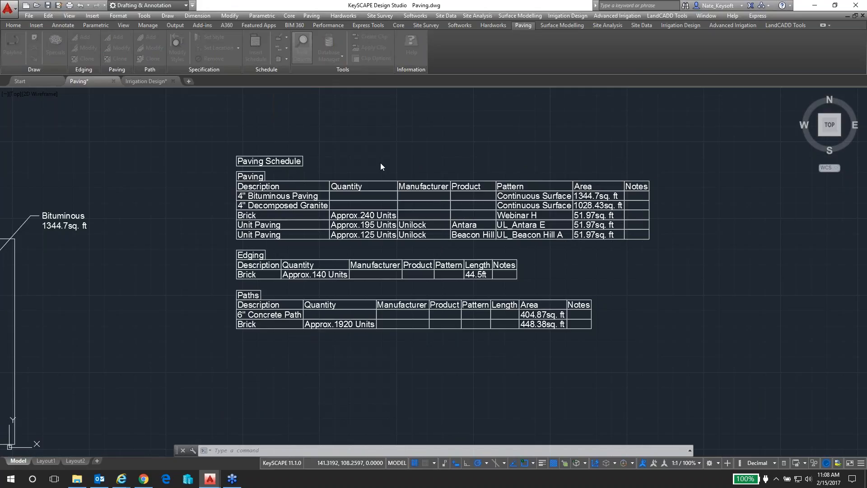
{"action": "scroll", "coordinate": [342, 206], "scroll_direction": "down", "scroll_amount": 2}
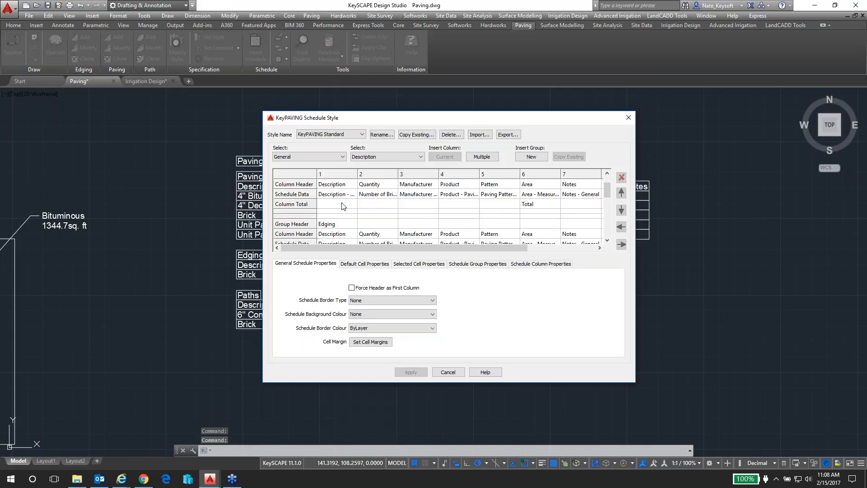
{"action": "scroll", "coordinate": [336, 204], "scroll_direction": "up", "scroll_amount": 2}
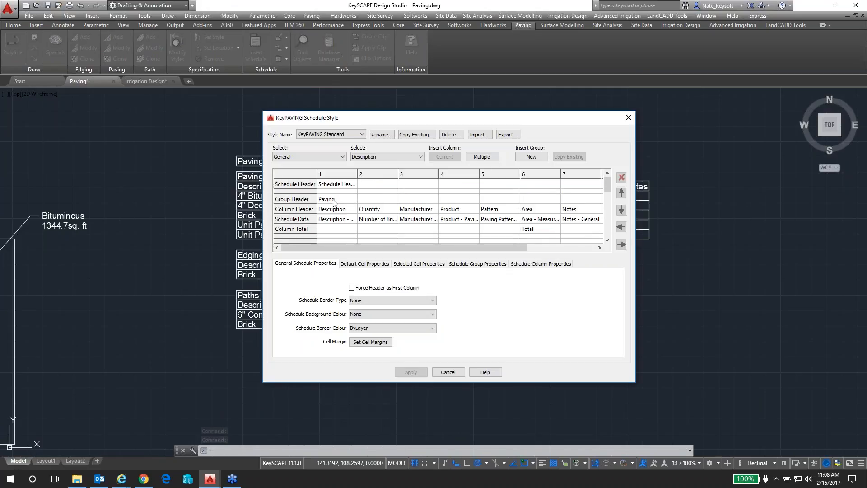
{"action": "scroll", "coordinate": [335, 202], "scroll_direction": "down", "scroll_amount": 1}
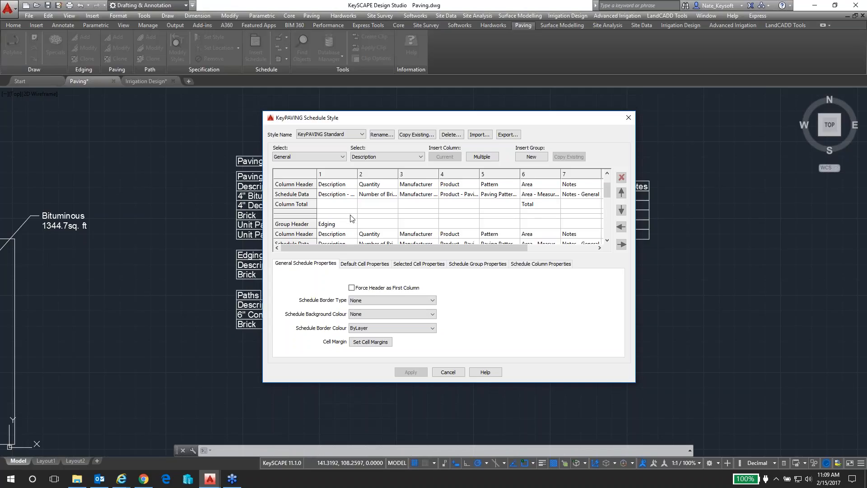
{"action": "scroll", "coordinate": [354, 234], "scroll_direction": "up", "scroll_amount": 1}
Inspect the group properties of the schedule style's Paving, Edging and Paths groups, and leave the editor without changes
{"action": "left_click", "coordinate": [340, 200]}
{"action": "scroll", "coordinate": [343, 204], "scroll_direction": "down", "scroll_amount": 1}
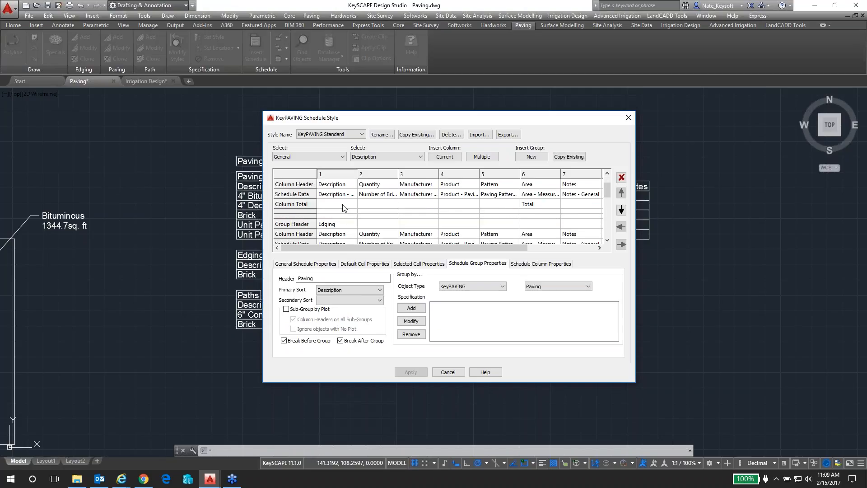
{"action": "left_click", "coordinate": [345, 224]}
{"action": "scroll", "coordinate": [345, 224], "scroll_direction": "down", "scroll_amount": 2}
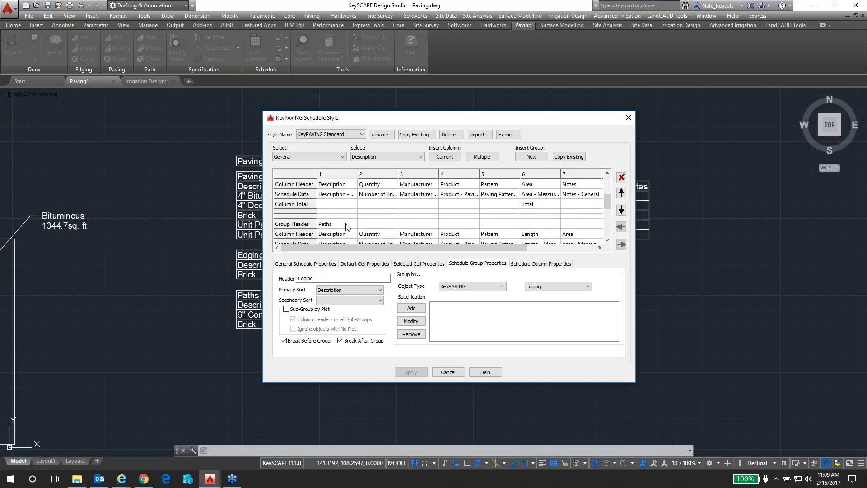
{"action": "left_click", "coordinate": [347, 225]}
{"action": "mouse_move", "coordinate": [610, 199]}
{"action": "left_mouse_down"}
{"action": "mouse_move", "coordinate": [608, 214]}
{"action": "mouse_move", "coordinate": [611, 186]}
{"action": "left_mouse_up"}
{"action": "left_click", "coordinate": [448, 372]}
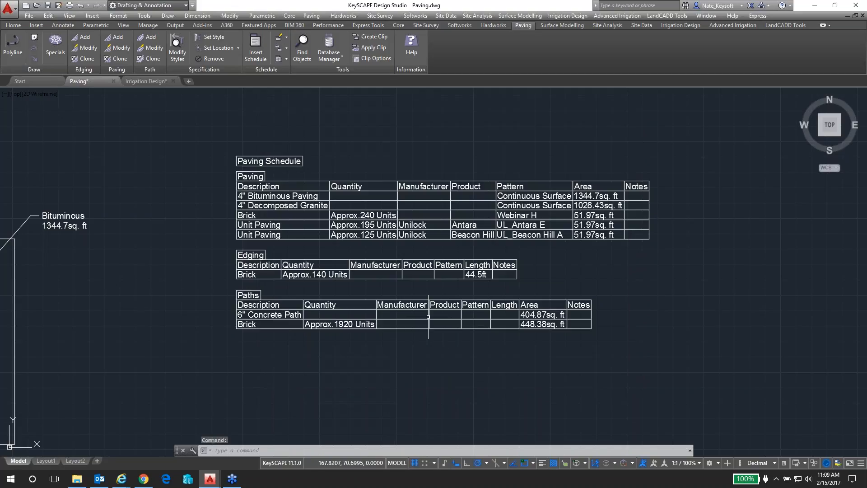
Open the paving Database Manager and select Brick as the product type
{"action": "scroll", "coordinate": [429, 257], "scroll_direction": "down", "scroll_amount": 5}
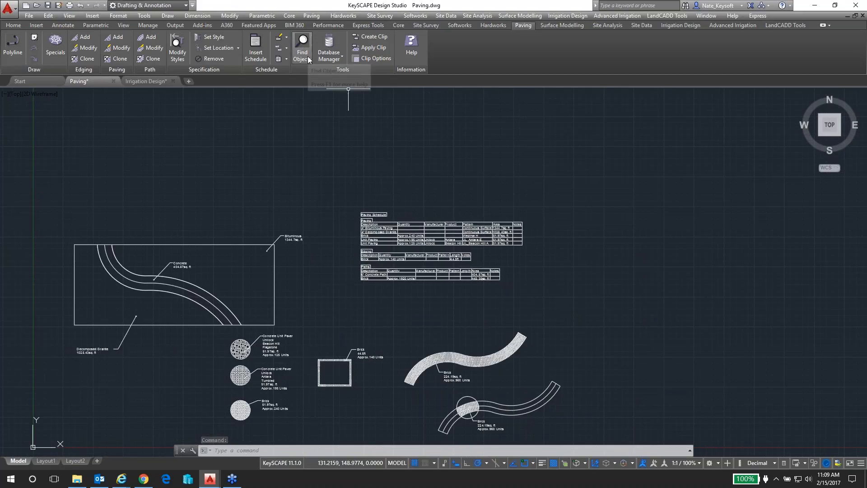
{"action": "left_click", "coordinate": [335, 57]}
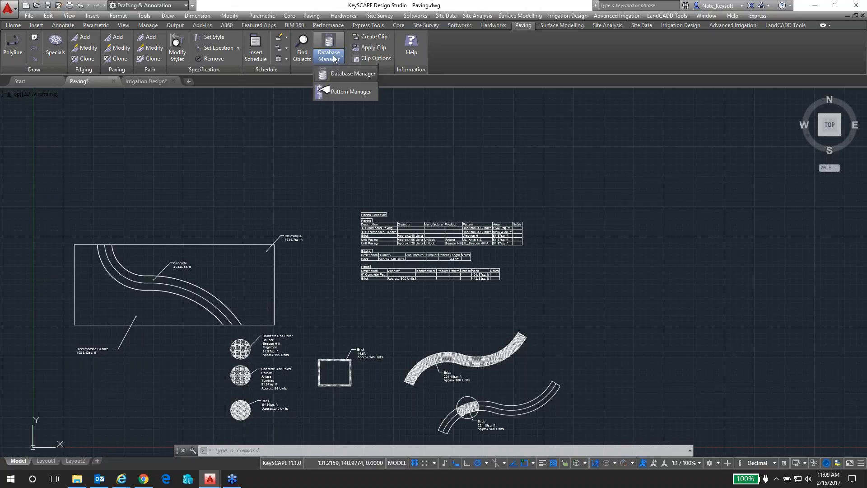
{"action": "left_click", "coordinate": [350, 75]}
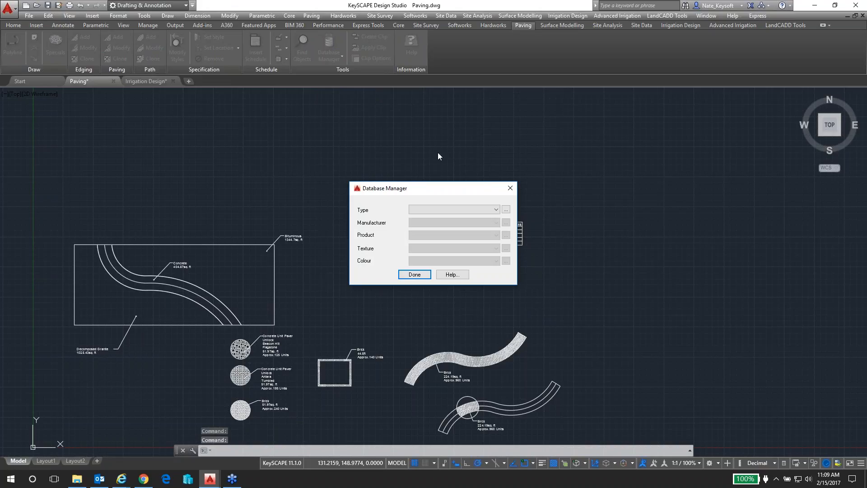
{"action": "left_click", "coordinate": [496, 210]}
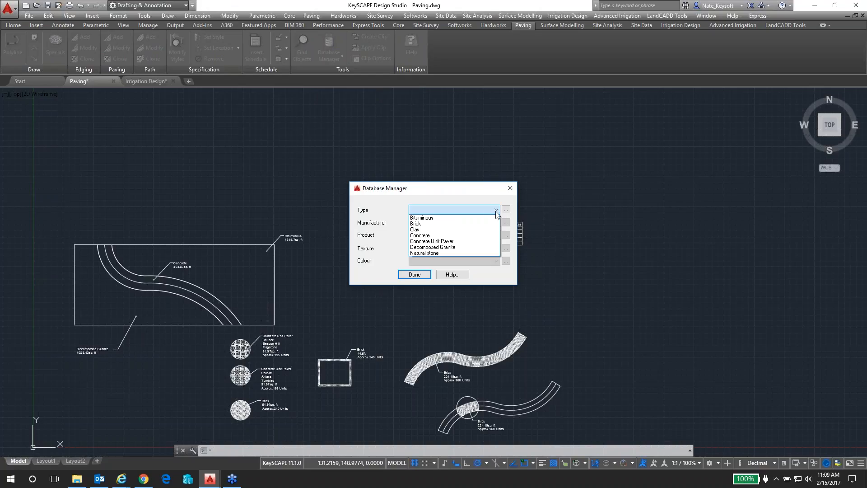
{"action": "left_click", "coordinate": [416, 223]}
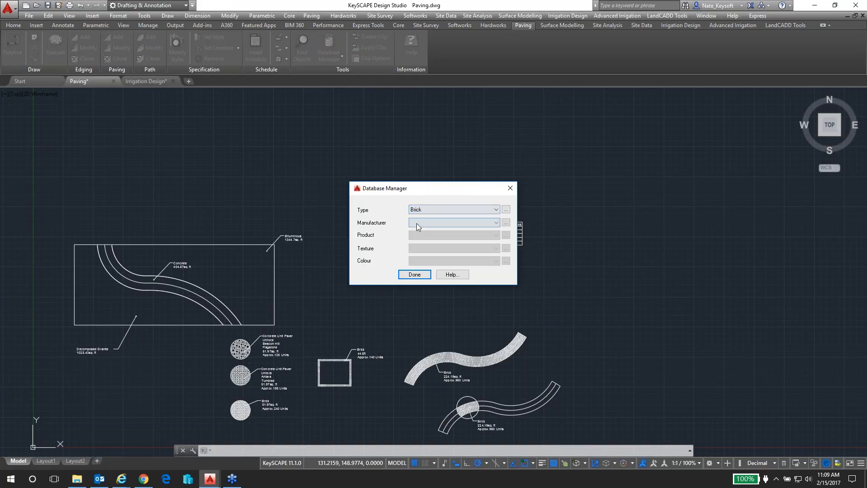
Check the manufacturer choices for Brick, and view the form for adding a new manufacturer without entering anything
{"action": "left_click", "coordinate": [497, 223]}
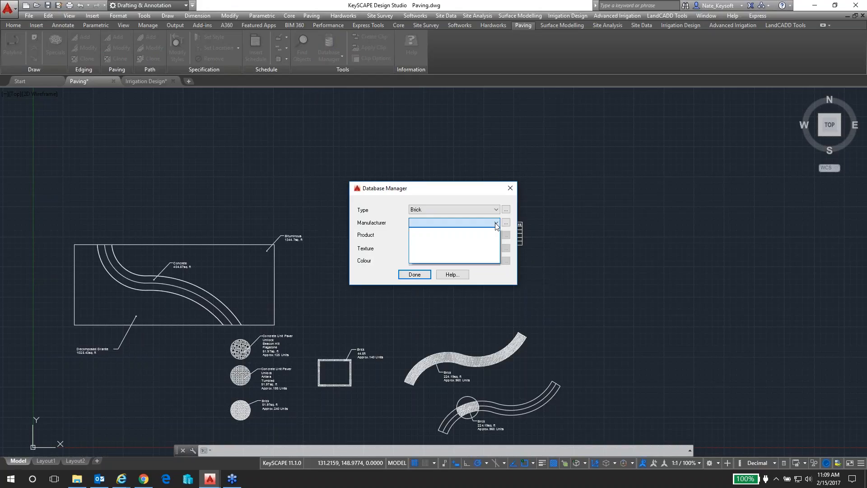
{"action": "left_click", "coordinate": [496, 225]}
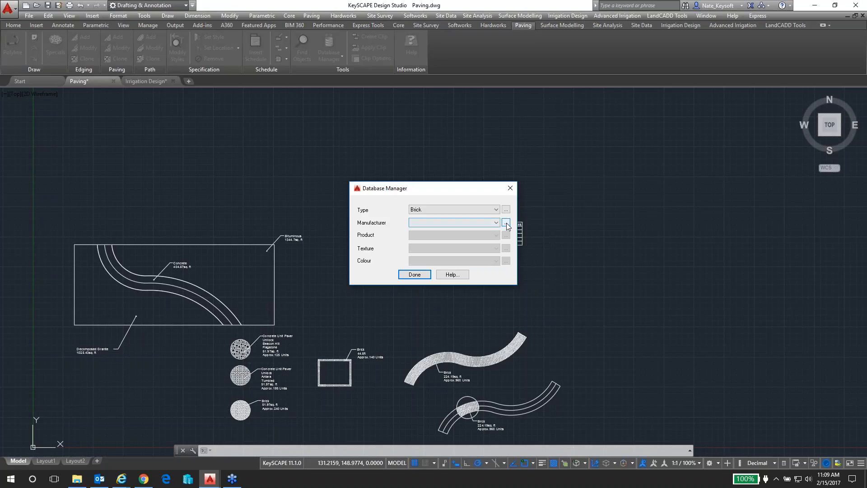
{"action": "left_click", "coordinate": [506, 224]}
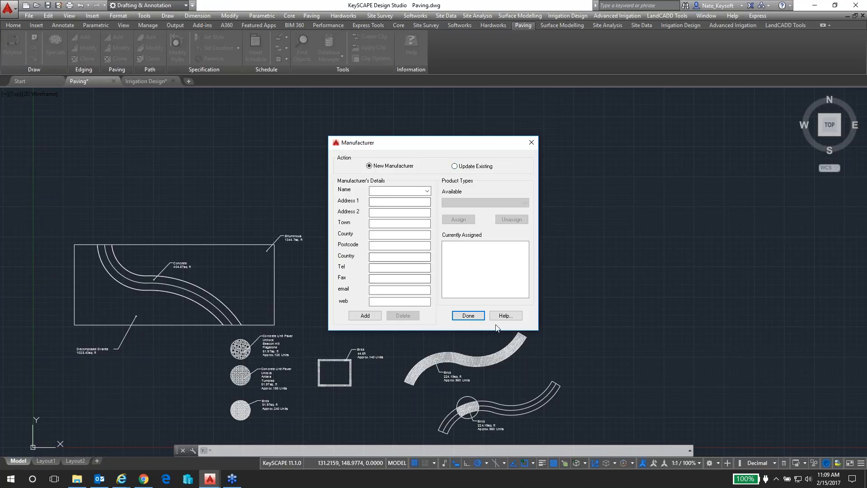
{"action": "left_click", "coordinate": [468, 316]}
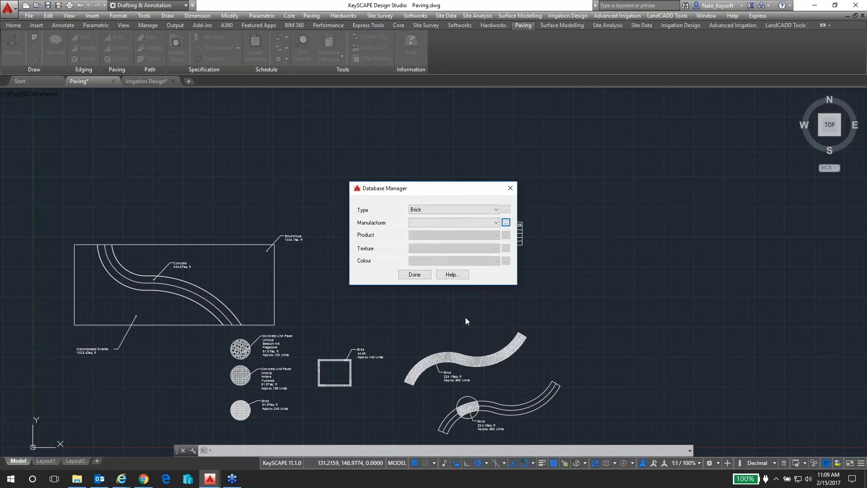
Select Concrete Unit Paver as the product type and Unilock as the manufacturer in the database
{"action": "left_click", "coordinate": [496, 209]}
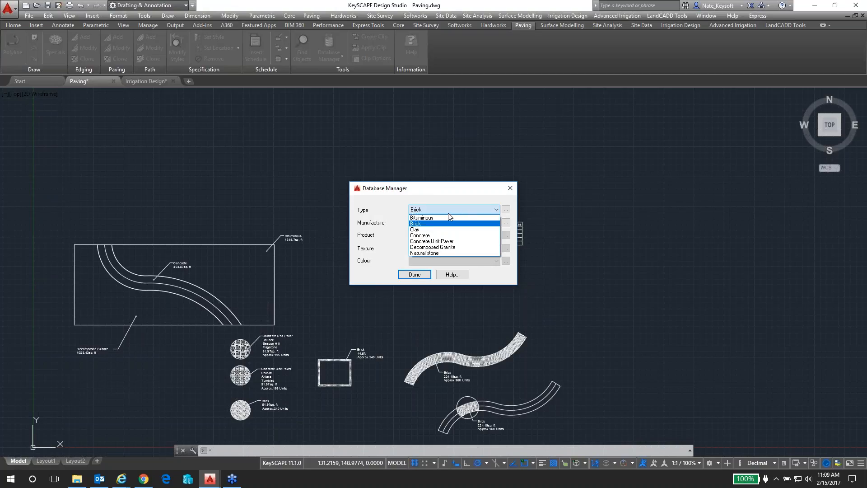
{"action": "left_click", "coordinate": [437, 242]}
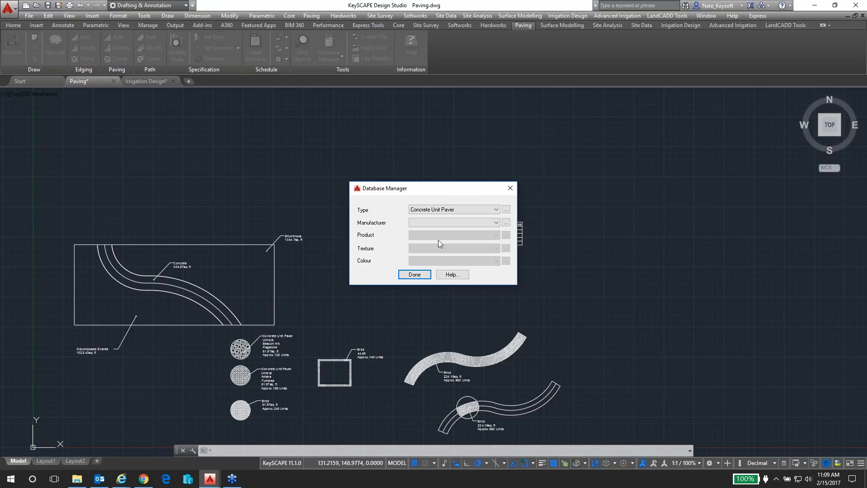
{"action": "left_click", "coordinate": [496, 223]}
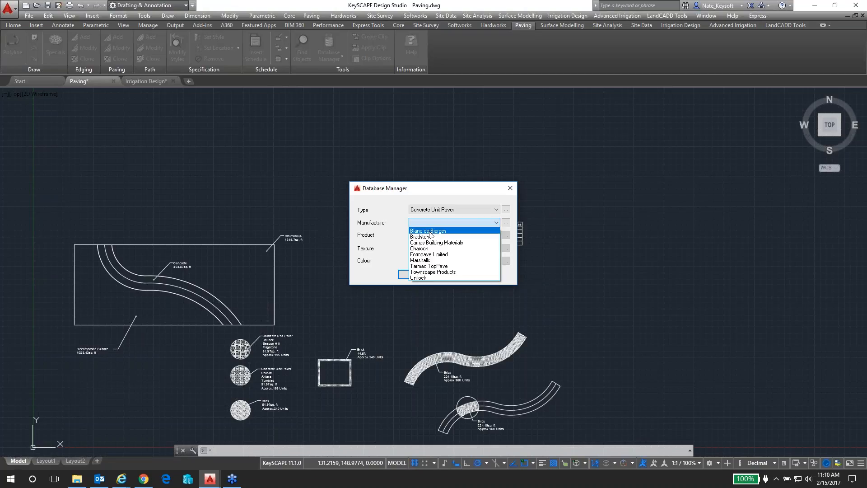
{"action": "left_click", "coordinate": [424, 278]}
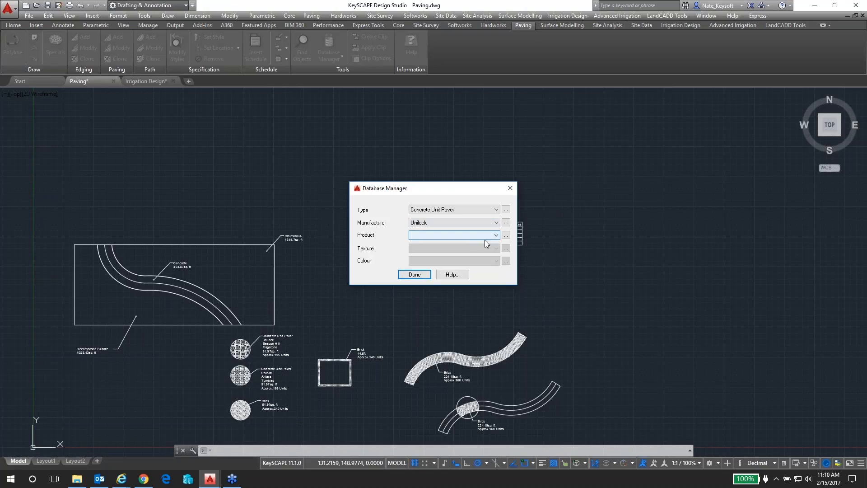
Select Unilock's Antara product and check which textures are offered for it
{"action": "left_click", "coordinate": [495, 236]}
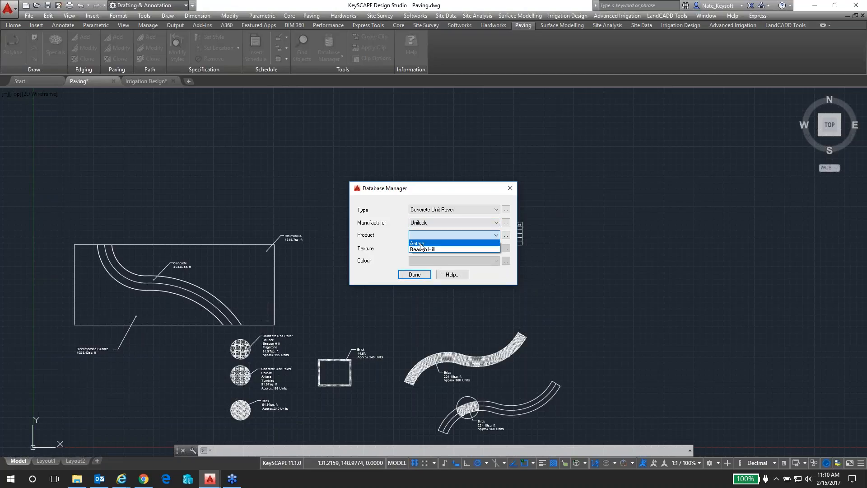
{"action": "left_click", "coordinate": [420, 244]}
{"action": "left_click", "coordinate": [496, 248]}
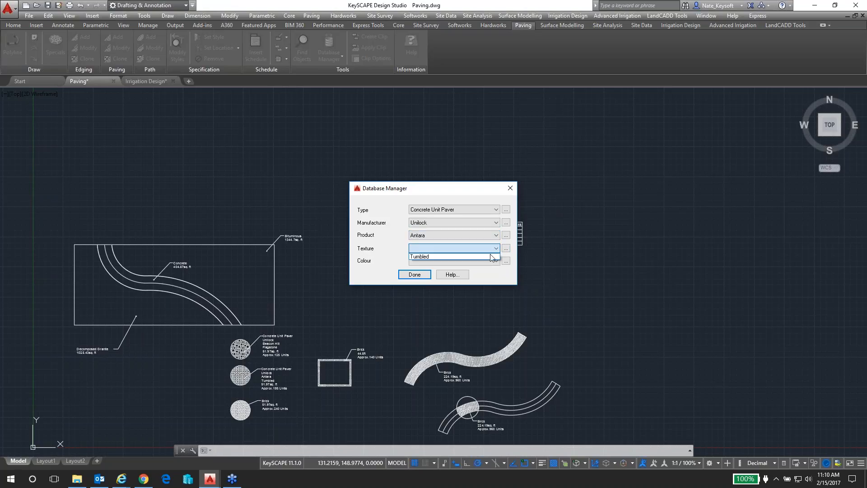
{"action": "left_click", "coordinate": [495, 236]}
Select the Beacon Hill product with the Flagstone texture and the New Youk Blend colour
{"action": "left_click", "coordinate": [495, 235]}
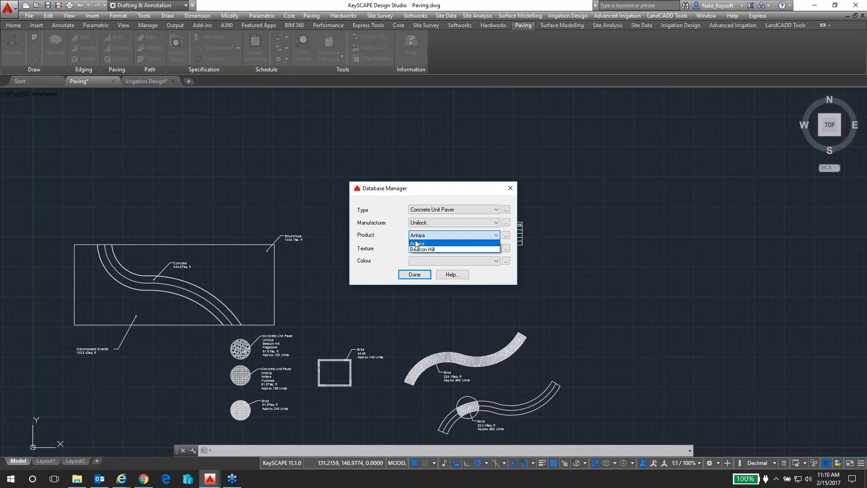
{"action": "left_click", "coordinate": [495, 250]}
{"action": "left_click", "coordinate": [496, 248]}
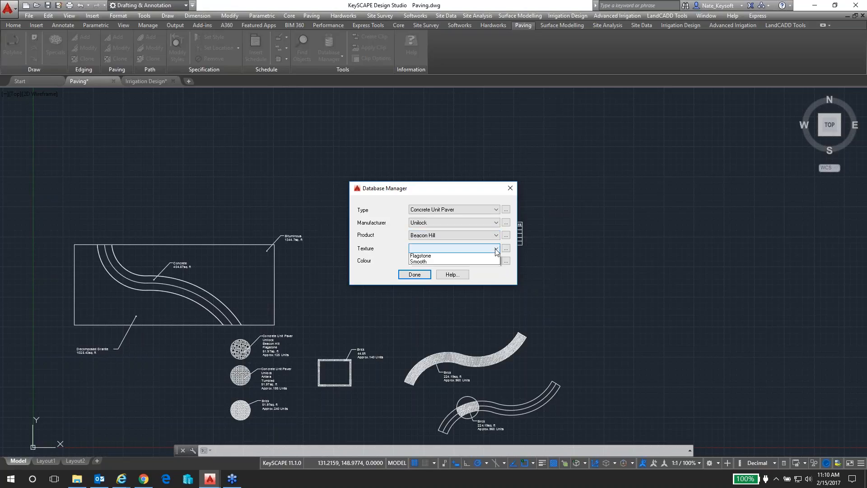
{"action": "left_click", "coordinate": [429, 257]}
{"action": "left_click", "coordinate": [448, 261]}
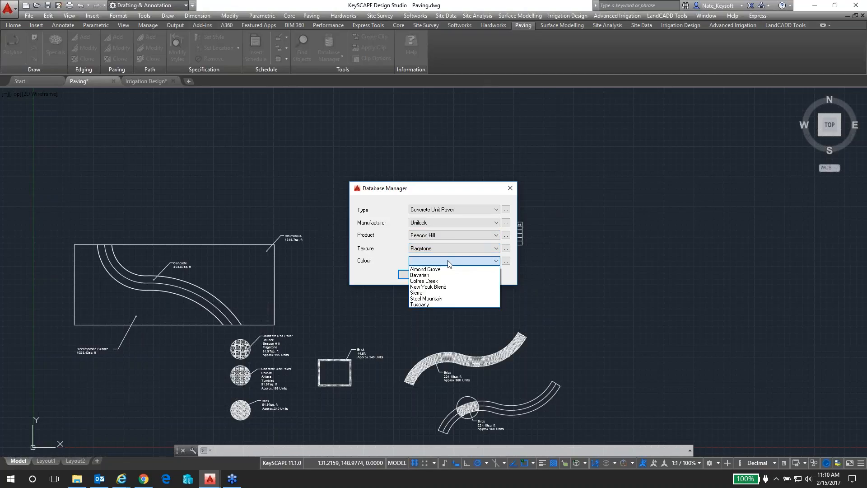
{"action": "left_click", "coordinate": [450, 287]}
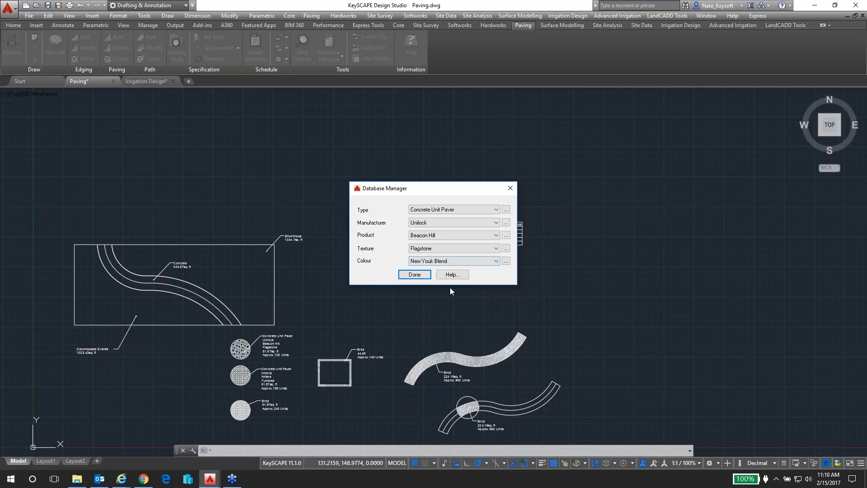
Review the colours assigned to Beacon Hill Flagstone, trying Coffee Creek and Almond Grove, and close the Database Manager
{"action": "left_click", "coordinate": [488, 261]}
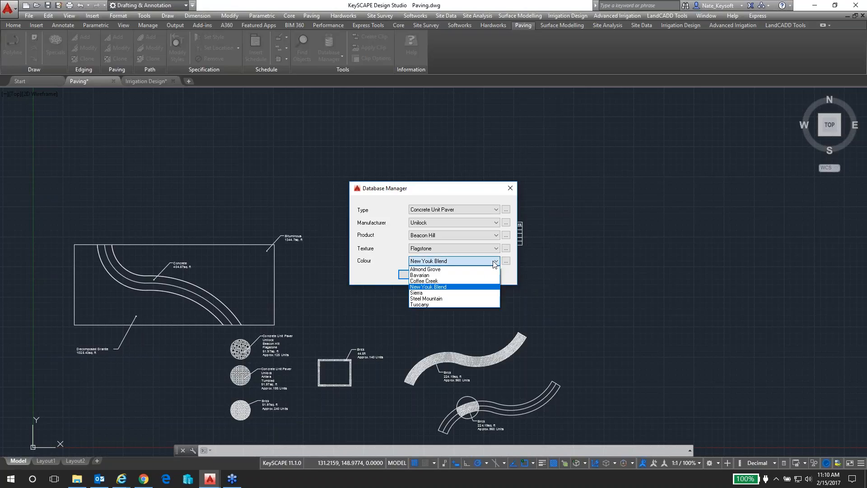
{"action": "left_click", "coordinate": [492, 280]}
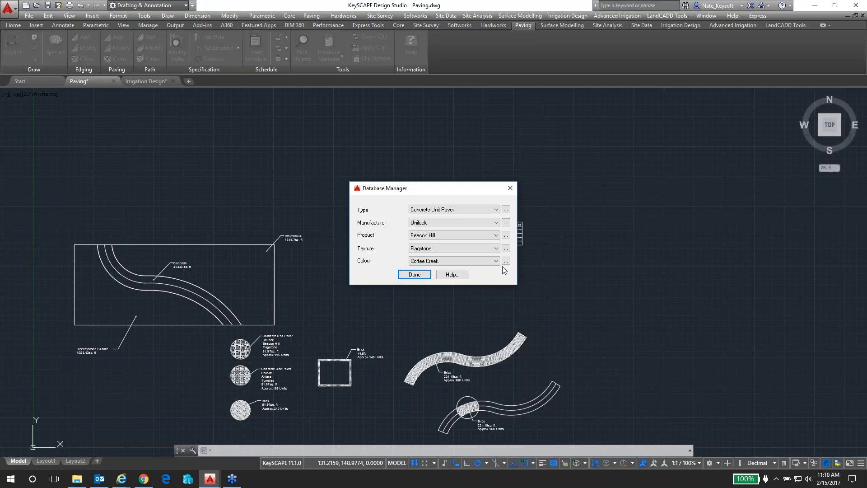
{"action": "left_click", "coordinate": [506, 262]}
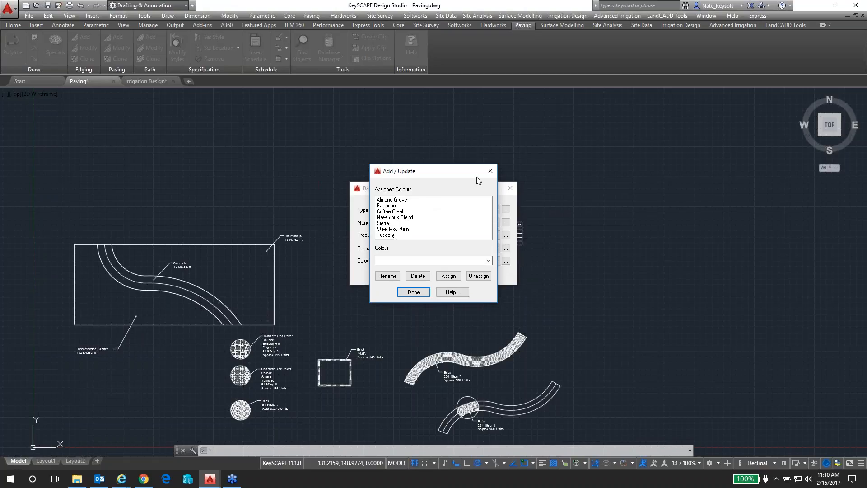
{"action": "left_click", "coordinate": [490, 173]}
{"action": "left_click", "coordinate": [497, 261]}
{"action": "left_click", "coordinate": [469, 270]}
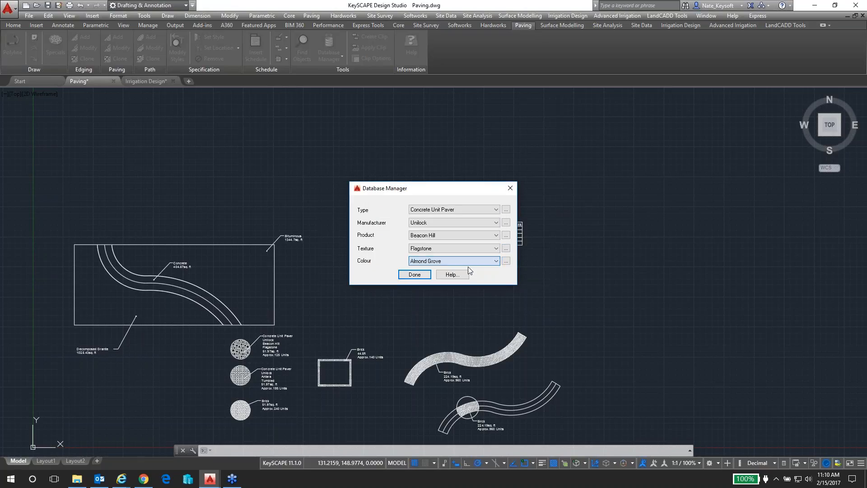
{"action": "left_click", "coordinate": [414, 275]}
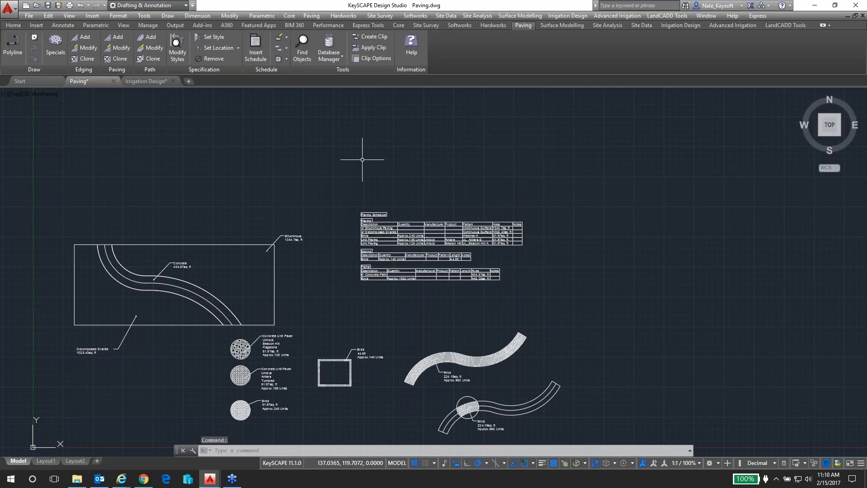
Open the Pattern Manager, compare the block patterns for Edging / Path and Paving, and close it without changes
{"action": "left_click", "coordinate": [330, 58]}
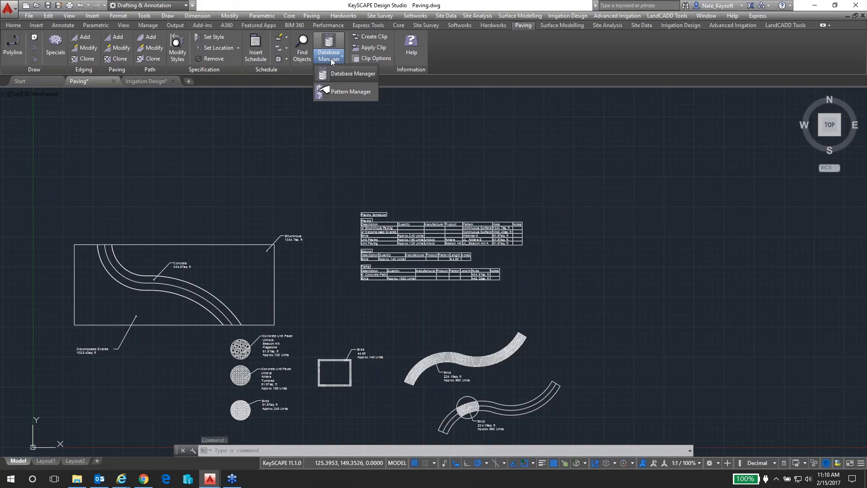
{"action": "left_click", "coordinate": [347, 95]}
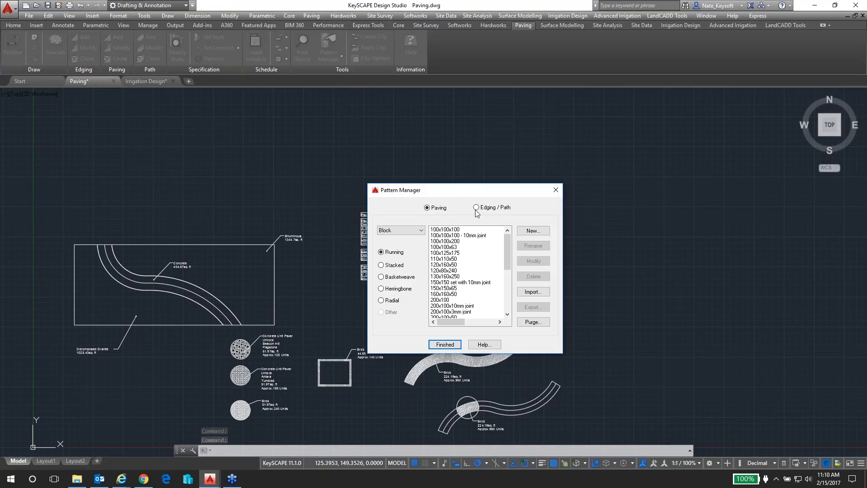
{"action": "left_click", "coordinate": [494, 210]}
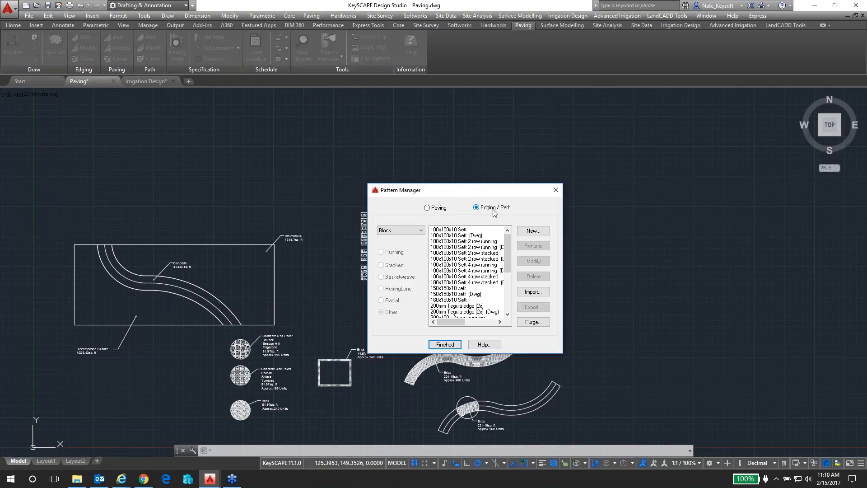
{"action": "left_click", "coordinate": [436, 211]}
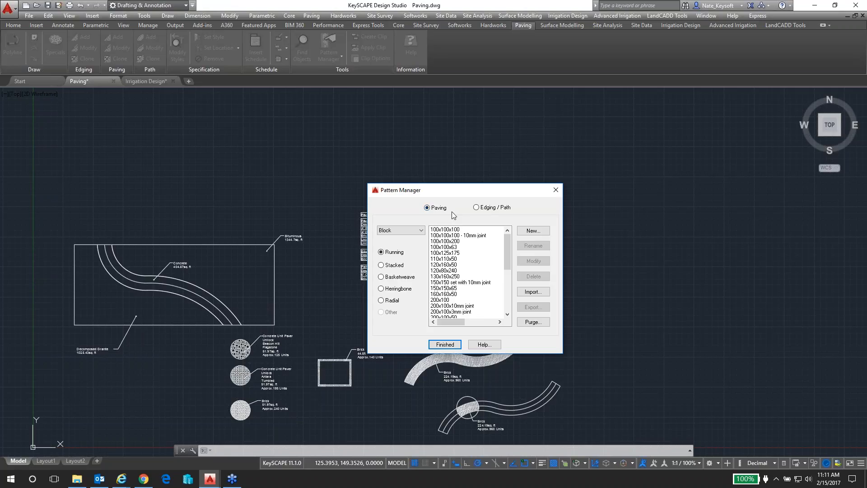
{"action": "left_click", "coordinate": [445, 344]}
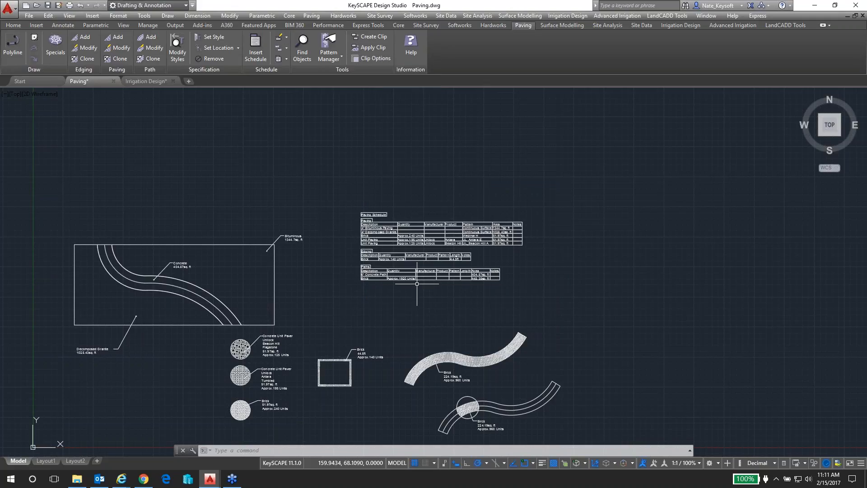
Examine the fully patterned brick path and the lower brick path whose pattern is clipped to a circle
{"action": "scroll", "coordinate": [436, 386], "scroll_direction": "up", "scroll_amount": 2}
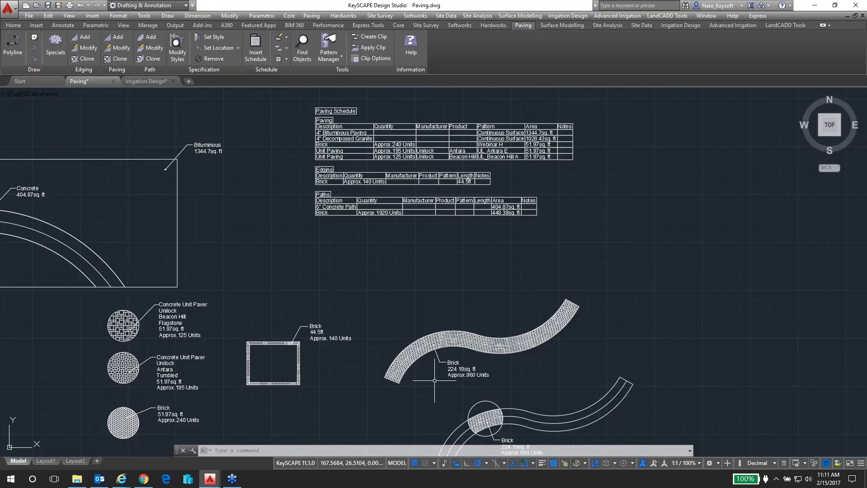
{"action": "middle_click_drag", "start_coordinate": [417, 379], "coordinate": [446, 289]}
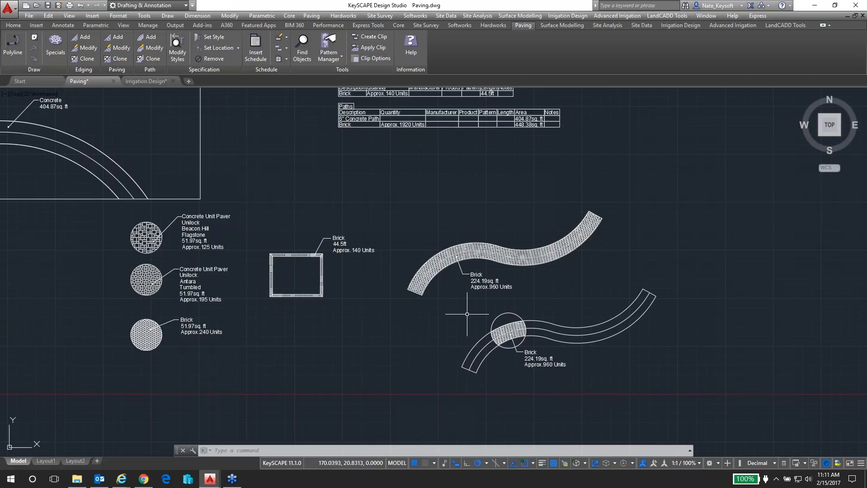
{"action": "scroll", "coordinate": [545, 314], "scroll_direction": "up", "scroll_amount": 2}
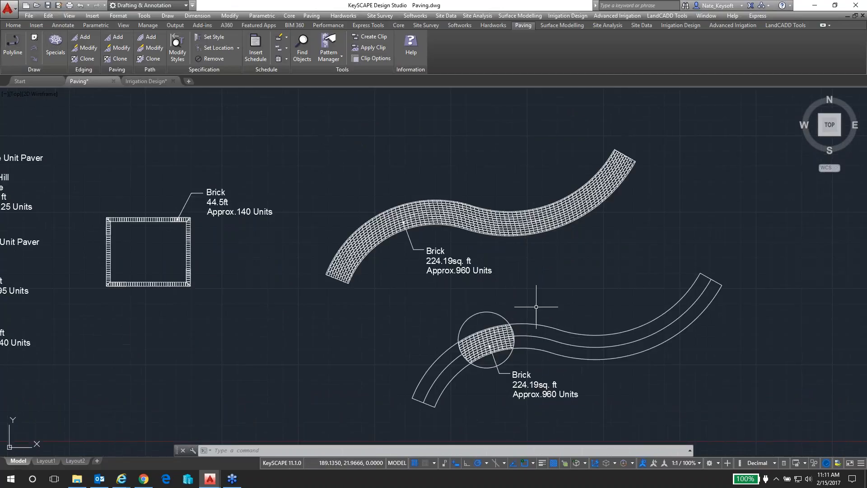
{"action": "scroll", "coordinate": [528, 302], "scroll_direction": "up", "scroll_amount": 2}
{"action": "scroll", "coordinate": [527, 293], "scroll_direction": "down", "scroll_amount": 2}
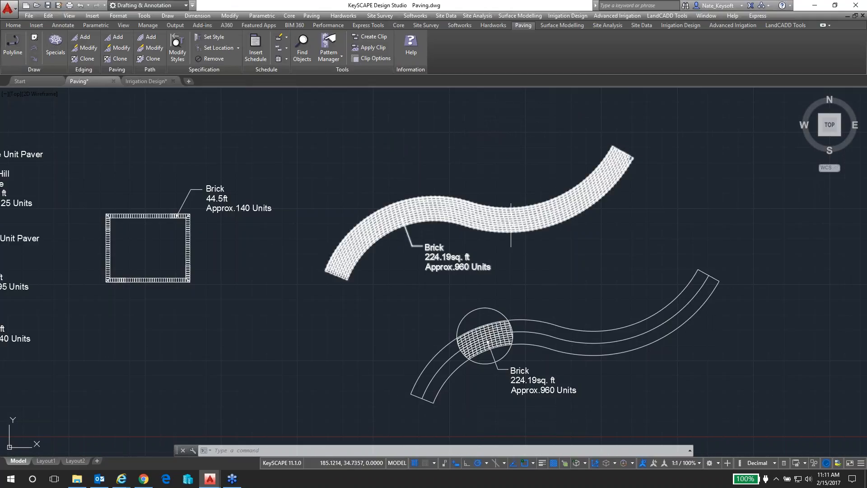
{"action": "scroll", "coordinate": [506, 219], "scroll_direction": "up", "scroll_amount": 6}
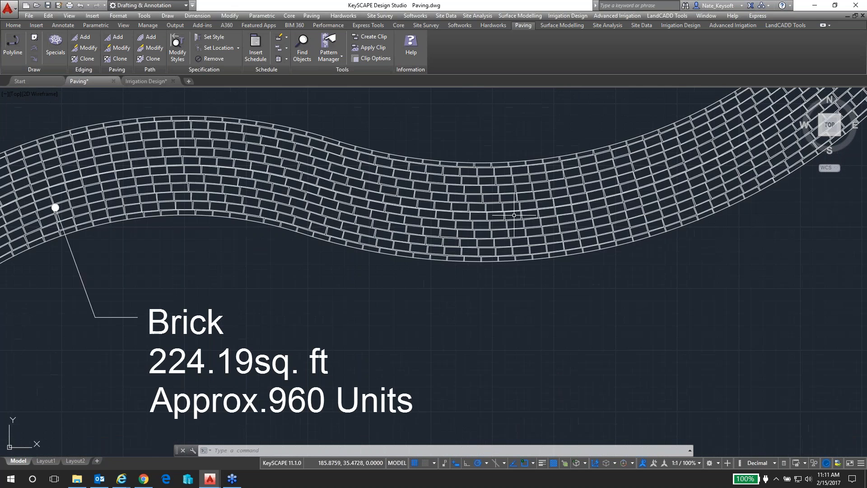
{"action": "middle_click_drag", "start_coordinate": [507, 348], "coordinate": [469, 79]}
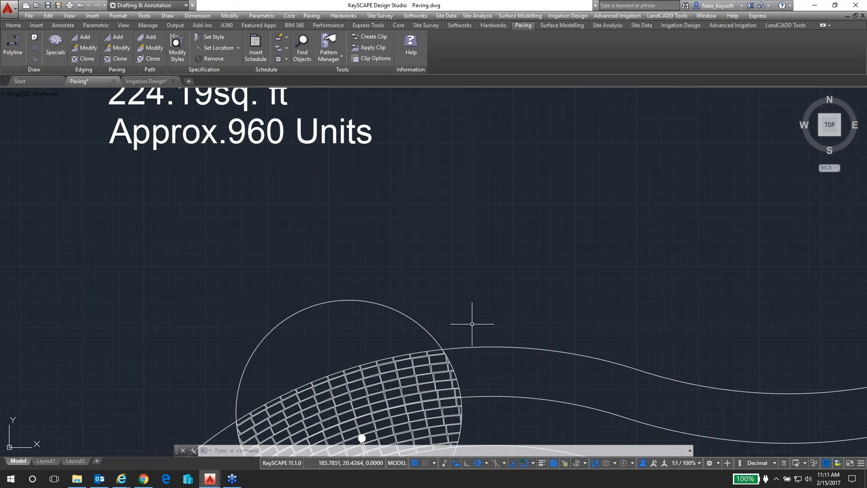
{"action": "middle_click_drag", "start_coordinate": [483, 360], "coordinate": [470, 290]}
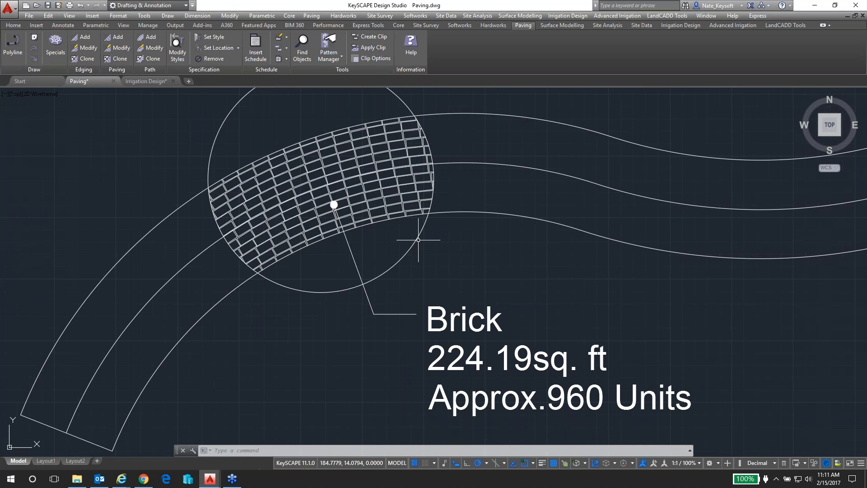
{"action": "scroll", "coordinate": [447, 296], "scroll_direction": "down", "scroll_amount": 3}
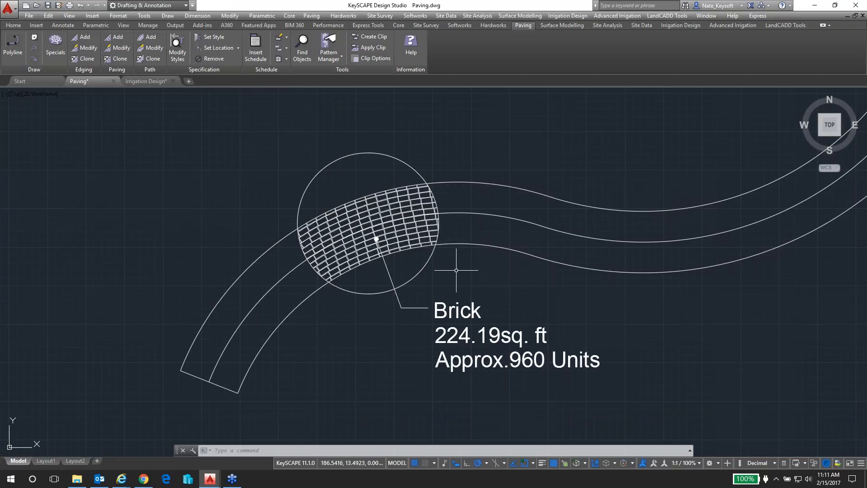
{"action": "scroll", "coordinate": [454, 266], "scroll_direction": "down", "scroll_amount": 2}
{"action": "middle_click_drag", "start_coordinate": [451, 281], "coordinate": [444, 353]}
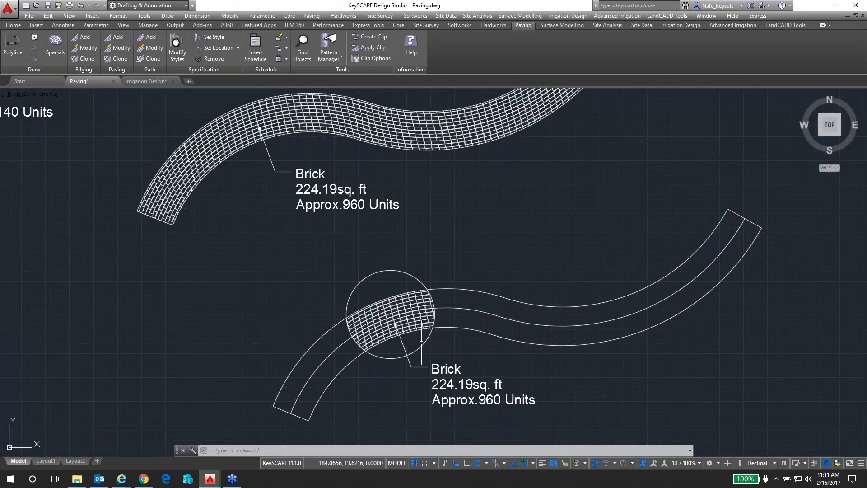
Move the circular clipping boundary along the lower brick path to the dip in its middle
{"action": "left_click", "coordinate": [413, 273]}
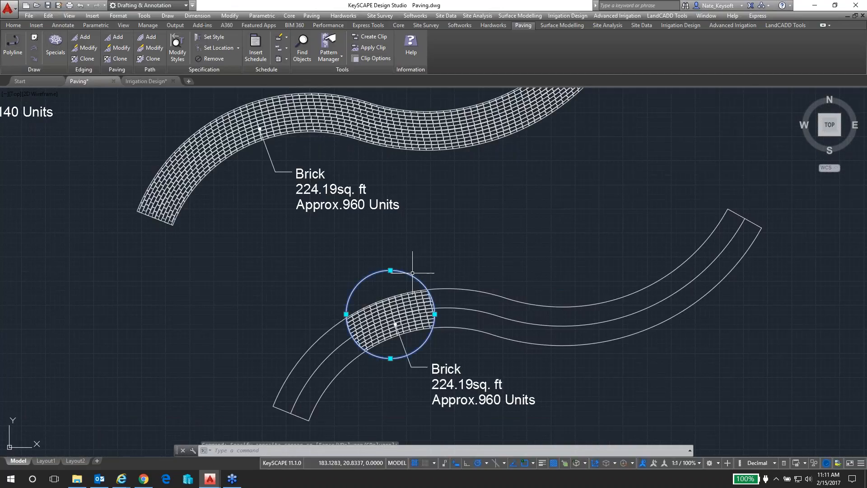
{"action": "type", "text": "m"}
{"action": "key", "text": "Return"}
{"action": "left_click", "coordinate": [394, 282]}
{"action": "left_click", "coordinate": [546, 291]}
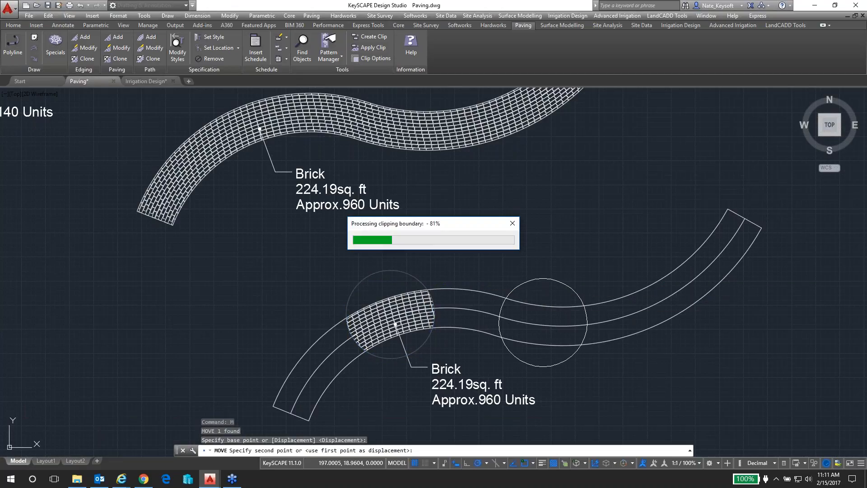
Move the circular clipping boundary back to the first bend of the lower path, around its Brick label's leader point
{"action": "left_click", "coordinate": [572, 288]}
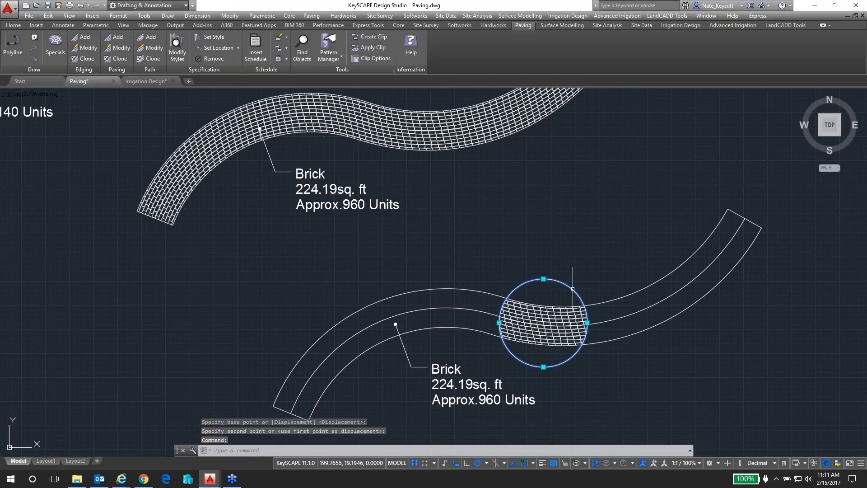
{"action": "type", "text": "m"}
{"action": "key", "text": "Return"}
{"action": "left_click", "coordinate": [551, 291]}
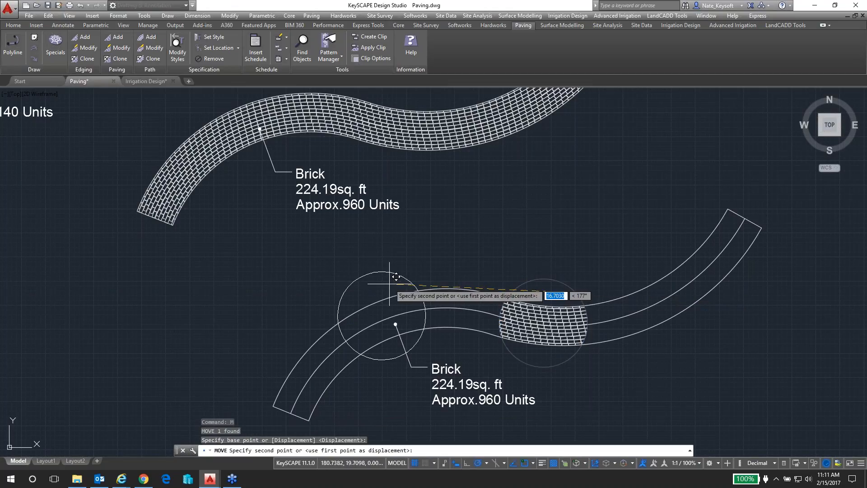
{"action": "left_click", "coordinate": [403, 270]}
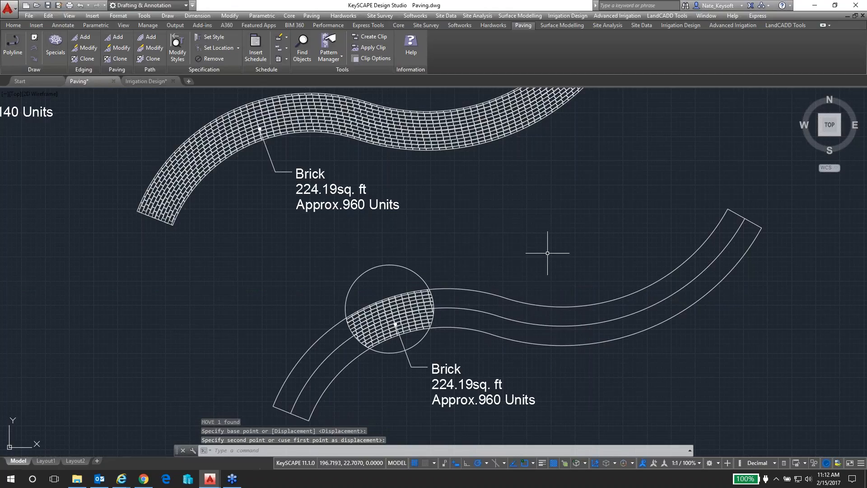
{"action": "scroll", "coordinate": [547, 253], "scroll_direction": "down", "scroll_amount": 3}
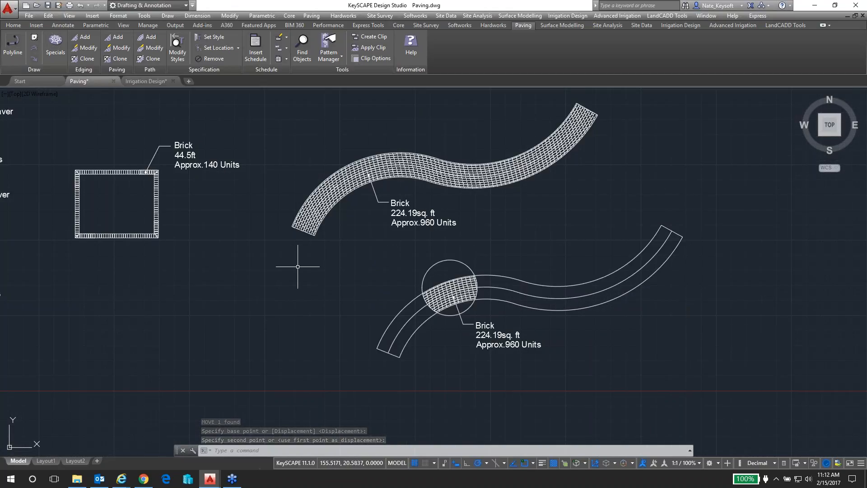
Switch from the paving examples to the Irrigation Design drawing
{"action": "scroll", "coordinate": [266, 261], "scroll_direction": "down", "scroll_amount": 2}
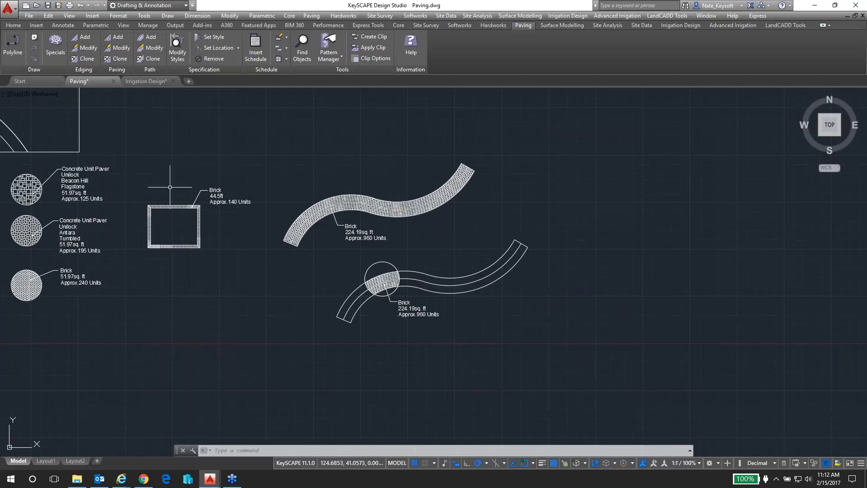
{"action": "mouse_move", "coordinate": [143, 146]}
{"action": "middle_mouse_down"}
{"action": "mouse_move", "coordinate": [197, 176]}
{"action": "mouse_move", "coordinate": [276, 295]}
{"action": "mouse_move", "coordinate": [355, 293]}
{"action": "mouse_move", "coordinate": [392, 278]}
{"action": "middle_mouse_up"}
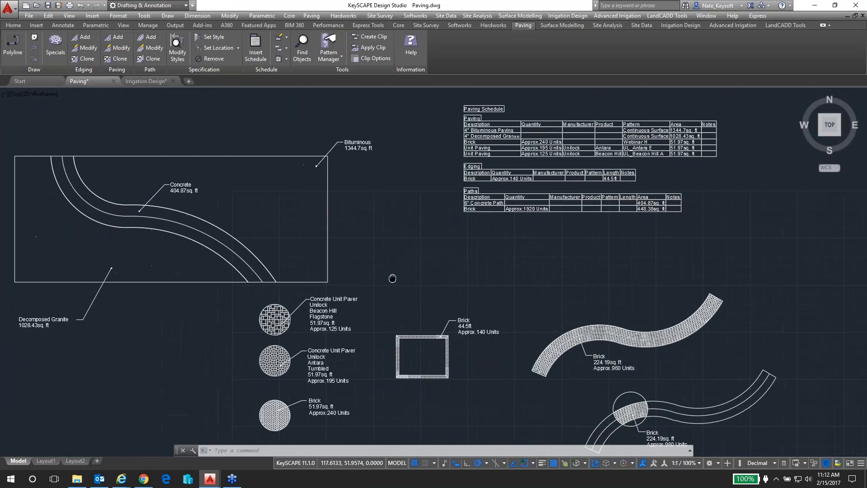
{"action": "left_click", "coordinate": [153, 83]}
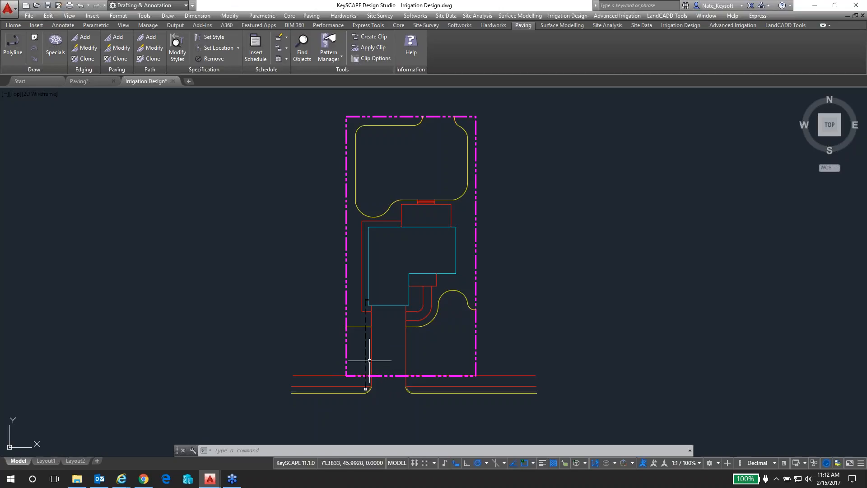
Freeze the layers of the magenta property line, the dashed irrigation service line and the equipment symbol at its lower end
{"action": "left_click", "coordinate": [13, 25]}
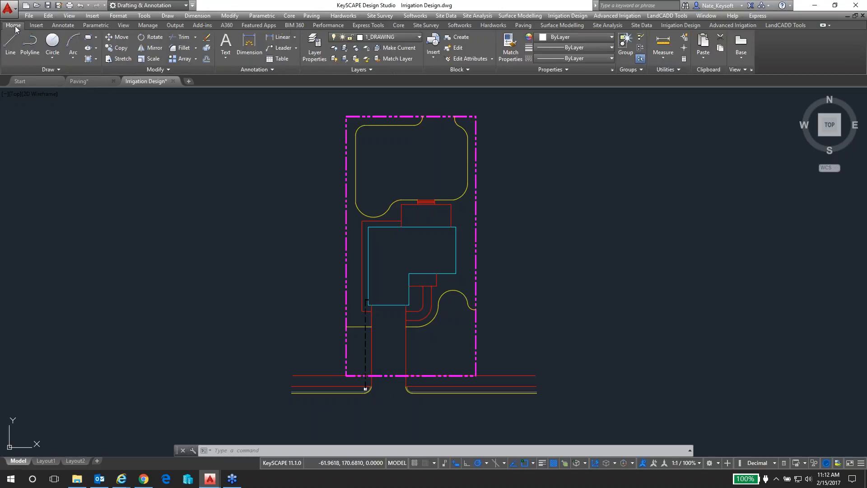
{"action": "left_click", "coordinate": [357, 48]}
{"action": "left_click", "coordinate": [346, 347]}
{"action": "scroll", "coordinate": [365, 389], "scroll_direction": "up", "scroll_amount": 4}
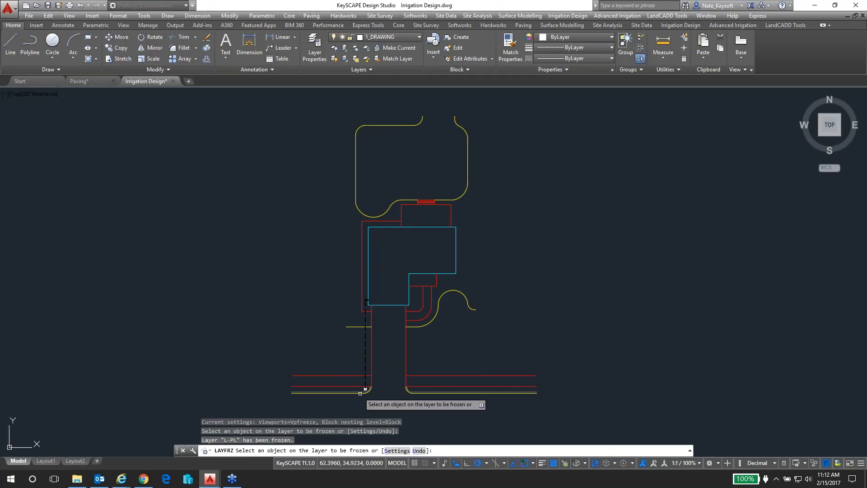
{"action": "left_click", "coordinate": [367, 317]}
{"action": "left_click", "coordinate": [365, 378]}
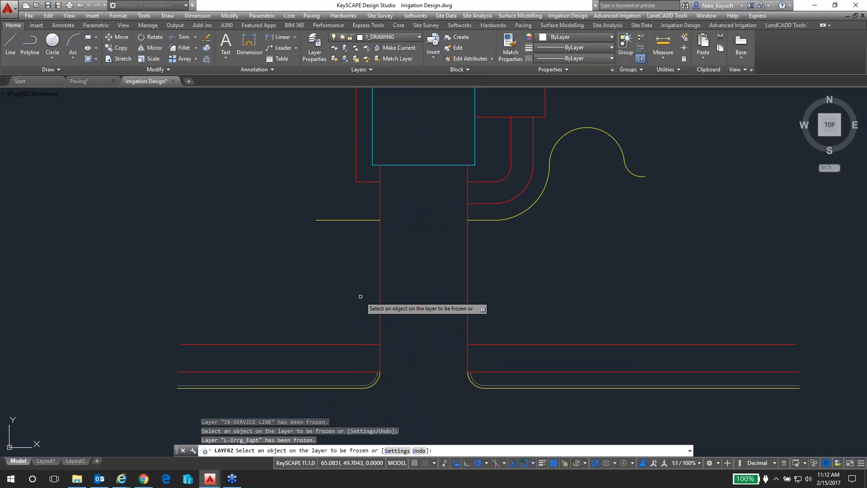
{"action": "scroll", "coordinate": [361, 298], "scroll_direction": "down", "scroll_amount": 2}
{"action": "key", "text": "Return"}
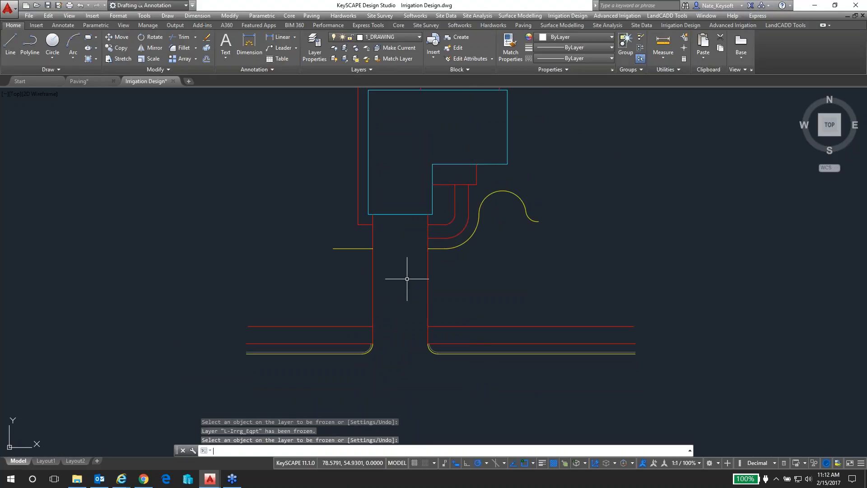
Examine the driveway, the front walk, the side path and the rear patio outlines around the house
{"action": "middle_click_drag", "start_coordinate": [412, 271], "coordinate": [354, 335]}
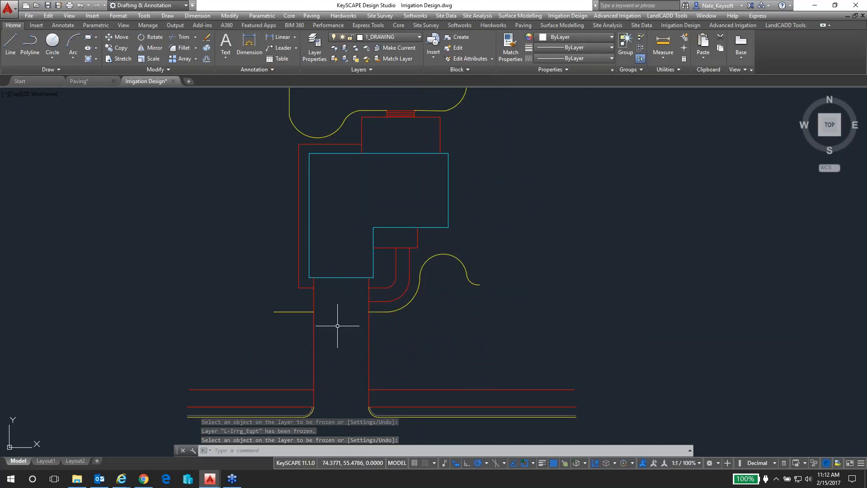
{"action": "scroll", "coordinate": [362, 288], "scroll_direction": "up", "scroll_amount": 1}
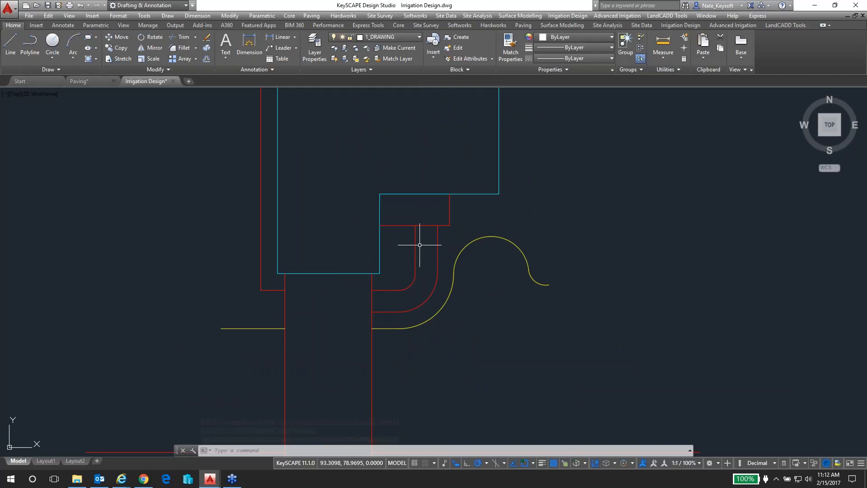
{"action": "middle_click_drag", "start_coordinate": [426, 178], "coordinate": [411, 325]}
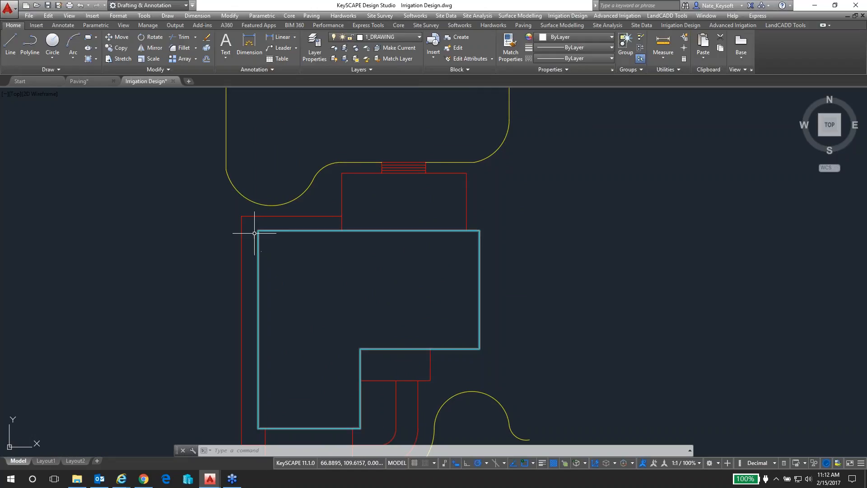
{"action": "middle_click_drag", "start_coordinate": [248, 314], "coordinate": [267, 202]}
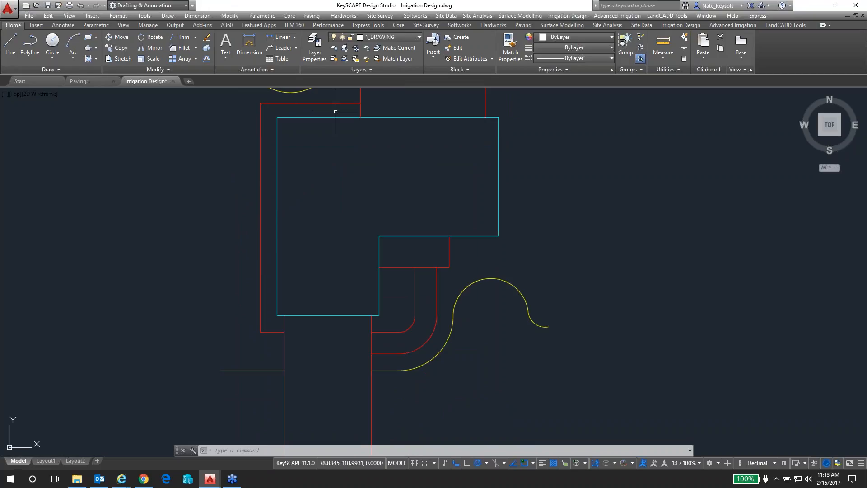
{"action": "scroll", "coordinate": [344, 169], "scroll_direction": "down", "scroll_amount": 2}
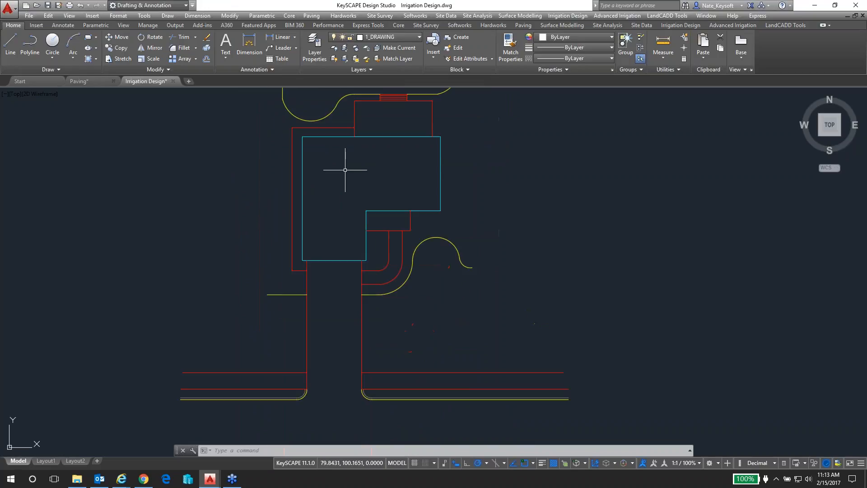
{"action": "middle_click_drag", "start_coordinate": [358, 164], "coordinate": [358, 175]}
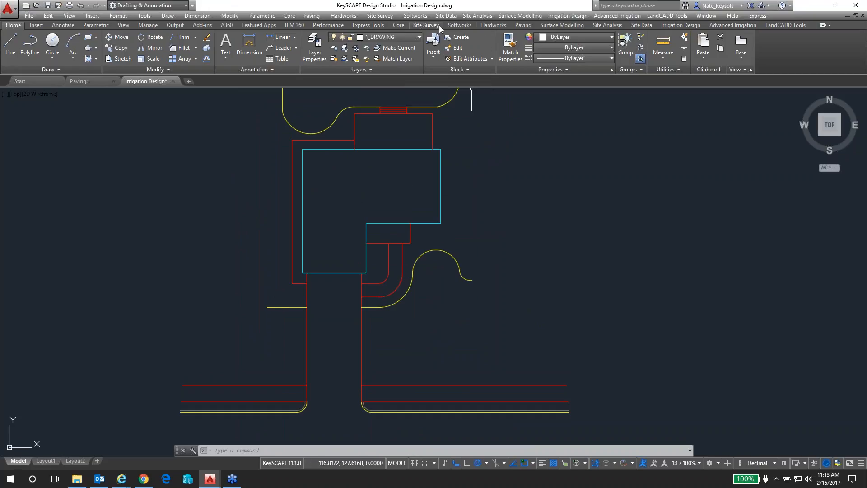
Draw a straight polyline across the driveway's open street end, joining the lower ends of its two edges
{"action": "left_click", "coordinate": [526, 26]}
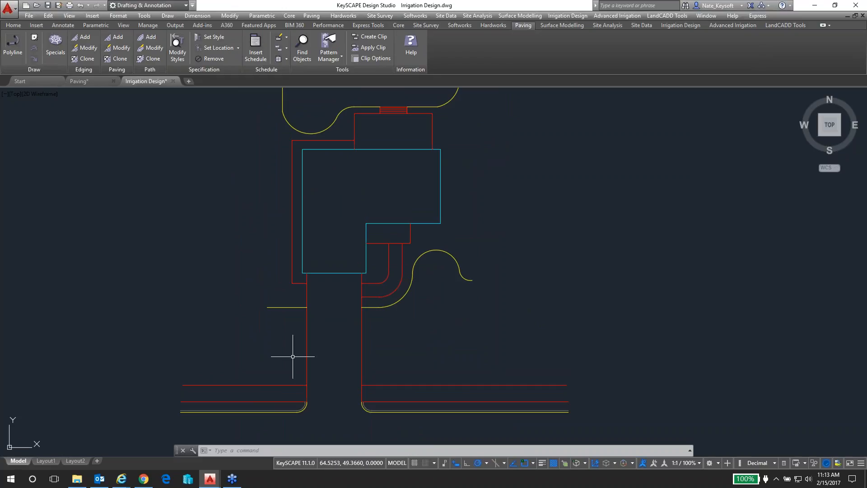
{"action": "scroll", "coordinate": [335, 406], "scroll_direction": "up", "scroll_amount": 2}
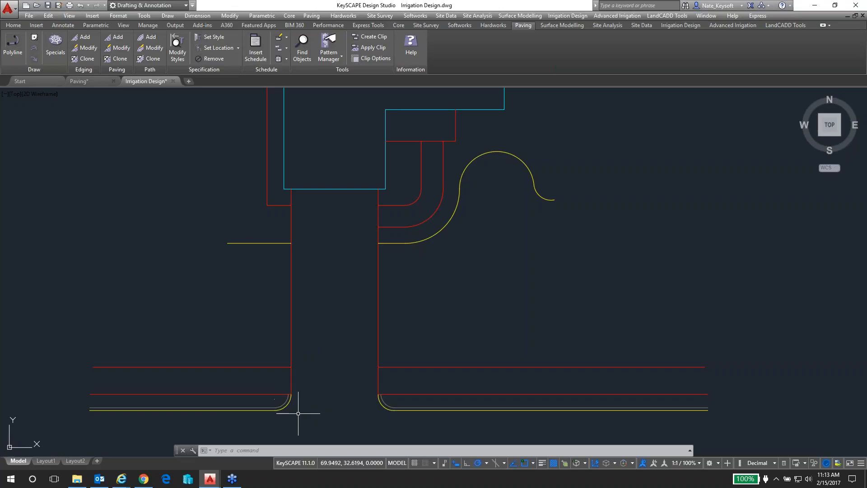
{"action": "middle_click_drag", "start_coordinate": [338, 426], "coordinate": [360, 368]}
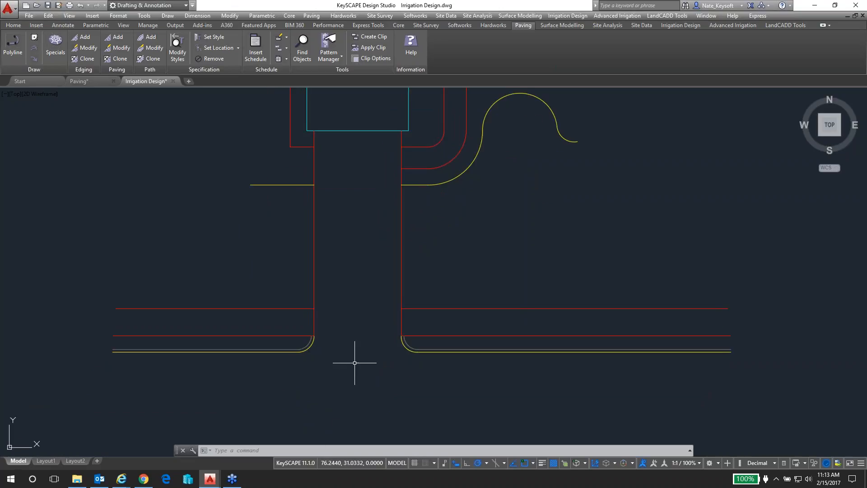
{"action": "type", "text": "P"}
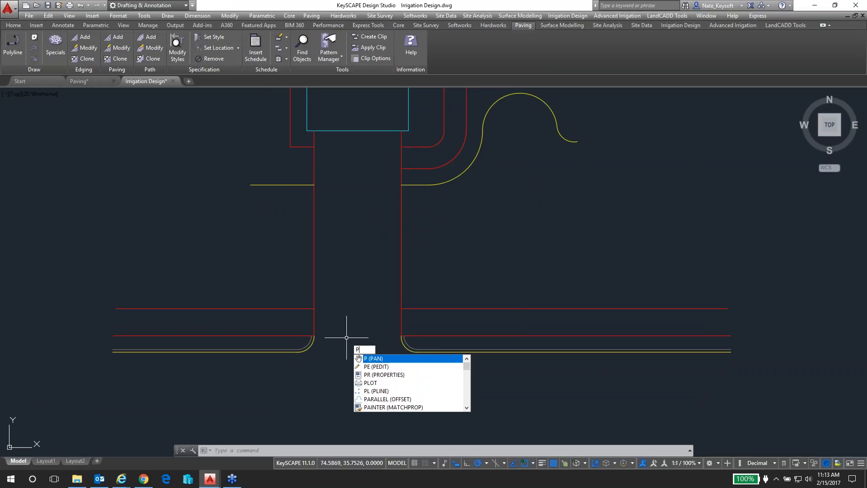
{"action": "type", "text": "L"}
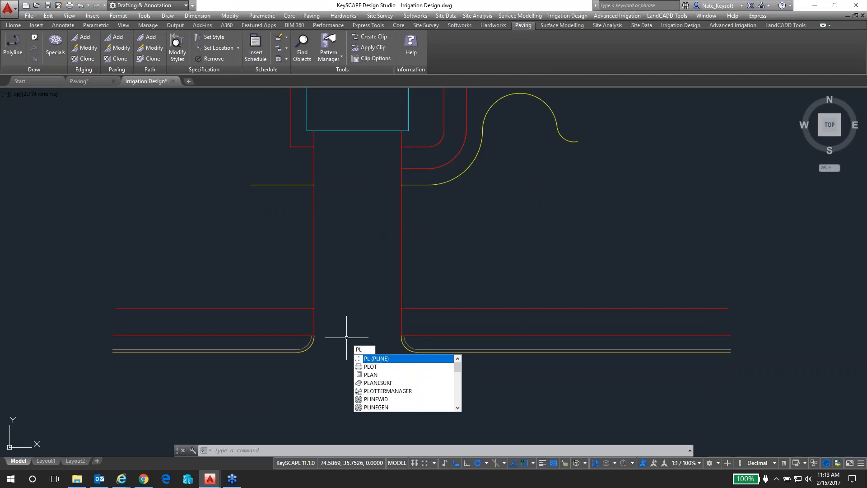
{"action": "key", "text": "Return"}
{"action": "scroll", "coordinate": [331, 339], "scroll_direction": "up", "scroll_amount": 2}
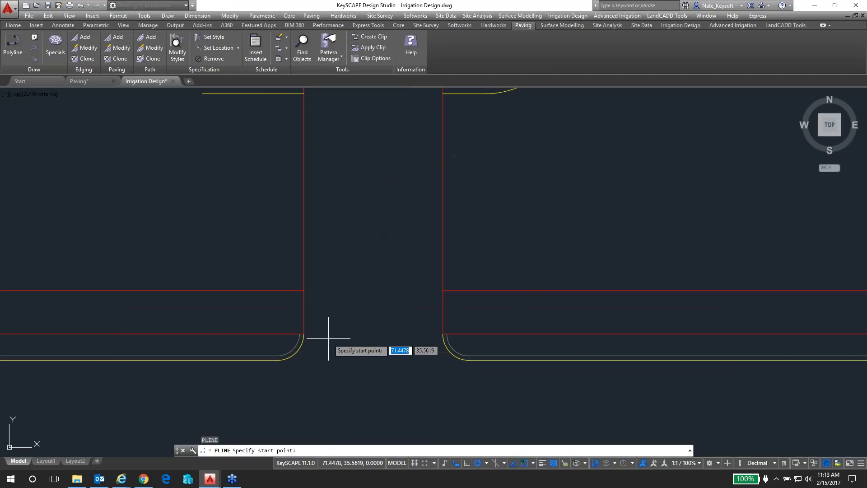
{"action": "left_click", "coordinate": [304, 334]}
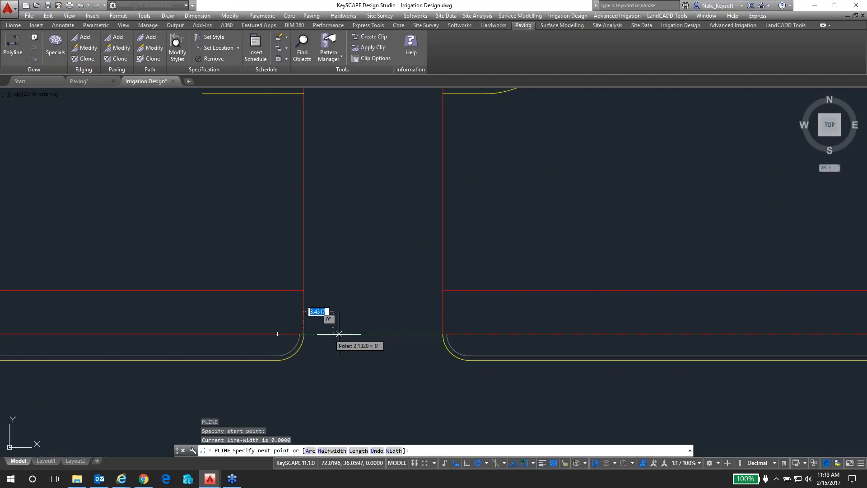
{"action": "left_click", "coordinate": [443, 334]}
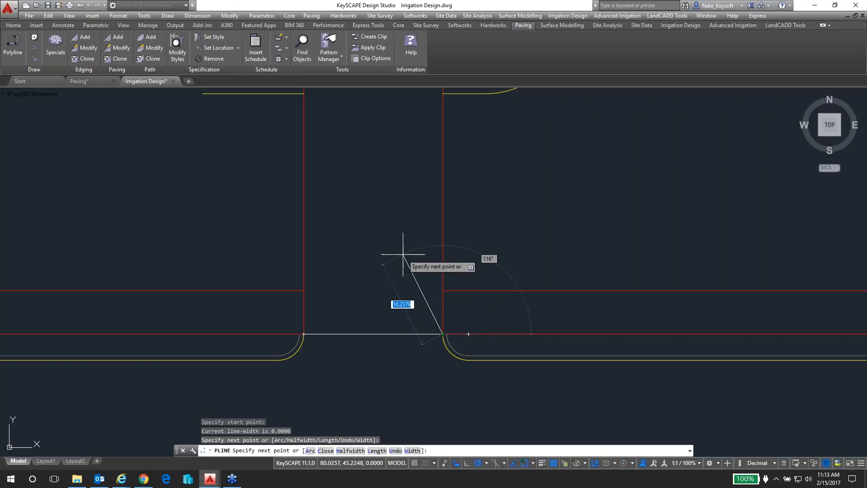
{"action": "key", "text": "Return"}
Start adding paving and define its area from the boundary around a point inside the driveway
{"action": "scroll", "coordinate": [387, 226], "scroll_direction": "down", "scroll_amount": 2}
{"action": "middle_click_drag", "start_coordinate": [387, 219], "coordinate": [331, 284]}
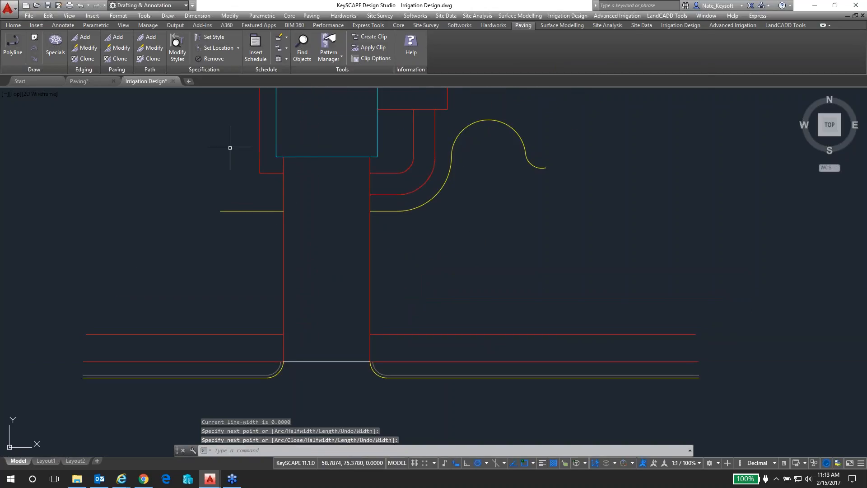
{"action": "left_click", "coordinate": [118, 38]}
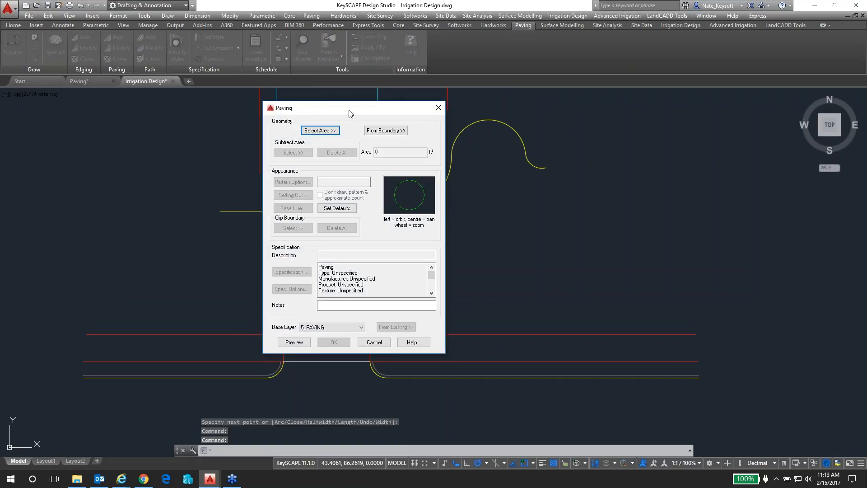
{"action": "mouse_move", "coordinate": [350, 110]}
{"action": "left_mouse_down"}
{"action": "mouse_move", "coordinate": [552, 114]}
{"action": "mouse_move", "coordinate": [562, 179]}
{"action": "left_mouse_up"}
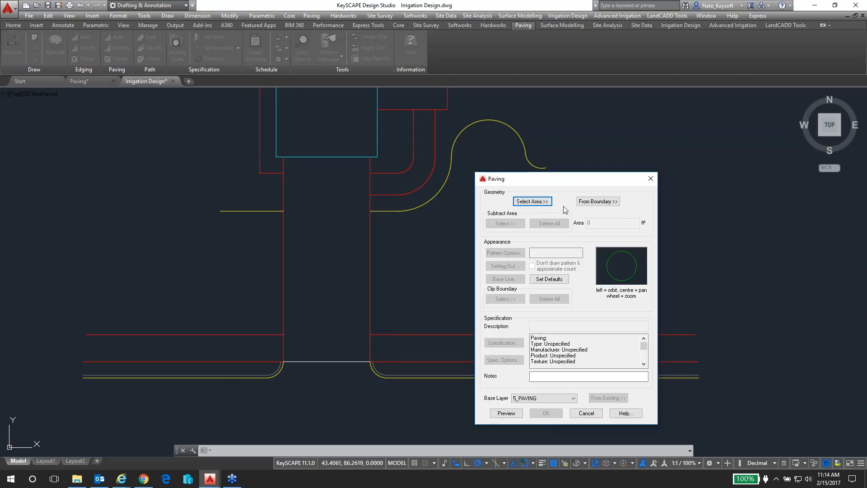
{"action": "left_click", "coordinate": [600, 202]}
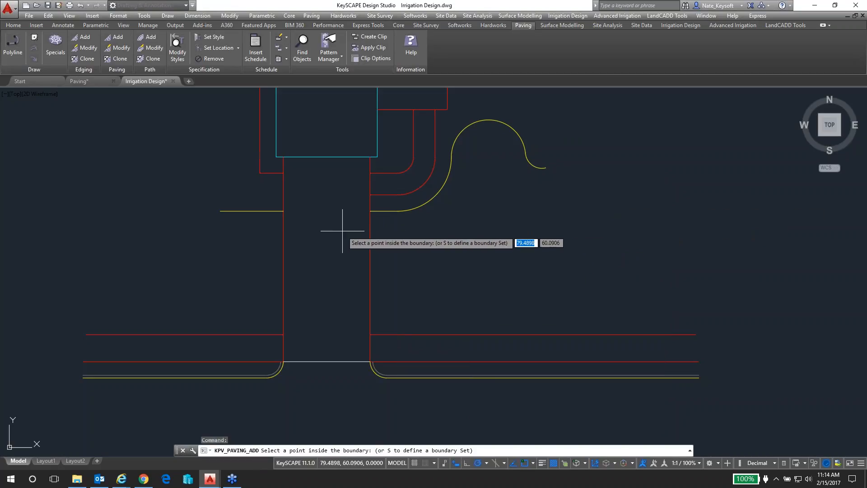
{"action": "left_click", "coordinate": [323, 240]}
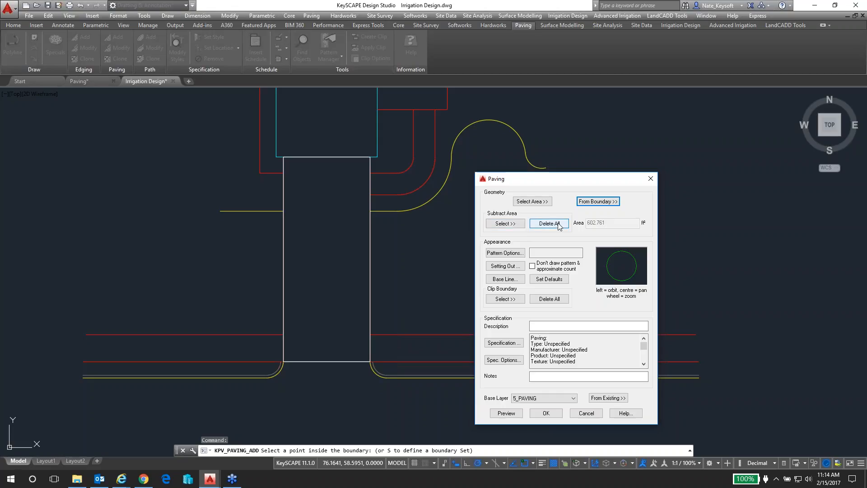
Set the driveway paving's pattern to Continuous Surface and its description to Bituminous Paving 4''
{"action": "left_click", "coordinate": [512, 256]}
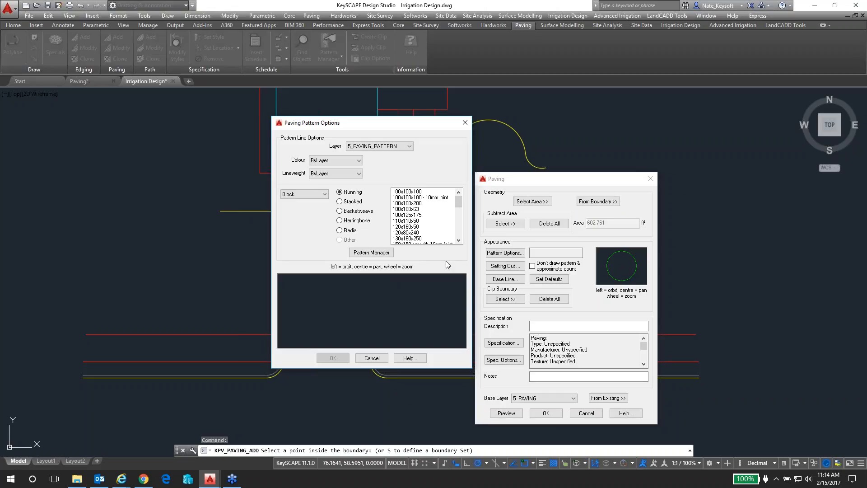
{"action": "left_click", "coordinate": [372, 358]}
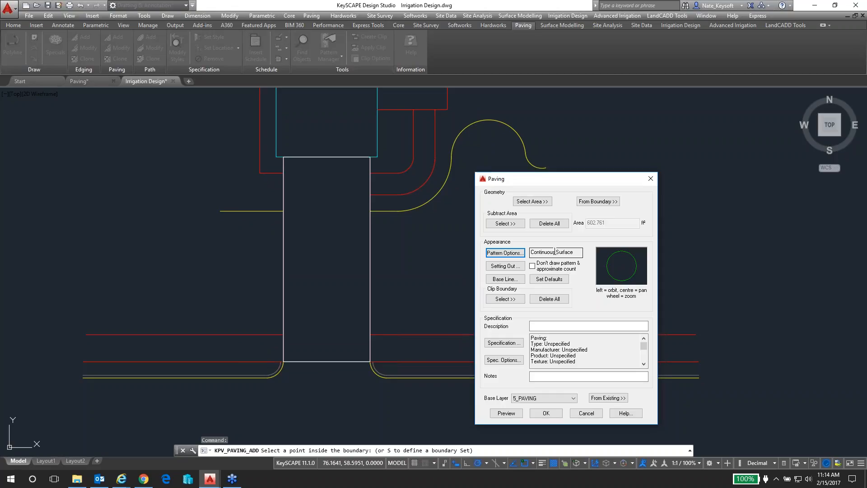
{"action": "left_click", "coordinate": [542, 326]}
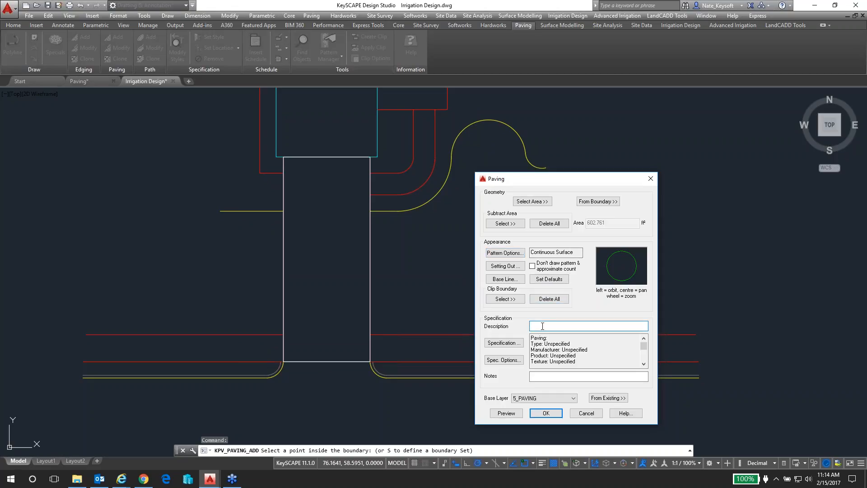
{"action": "type", "text": "Bituminous Paving 4\""}
Set the type in the driveway's paving specification to Bituminous and enable foundations
{"action": "left_click", "coordinate": [502, 343]}
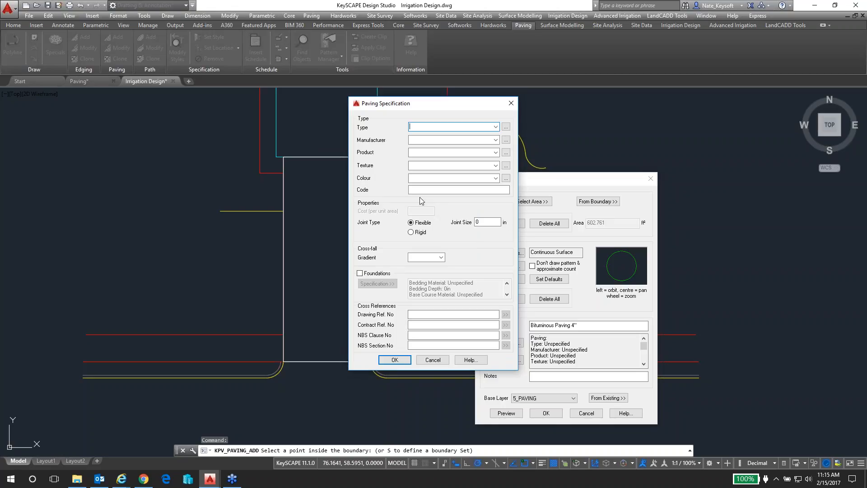
{"action": "left_click", "coordinate": [496, 127]}
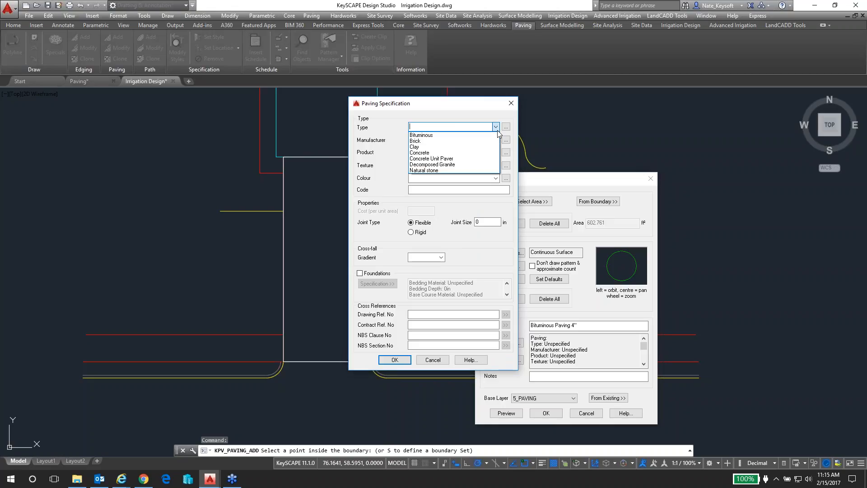
{"action": "left_click", "coordinate": [430, 135]}
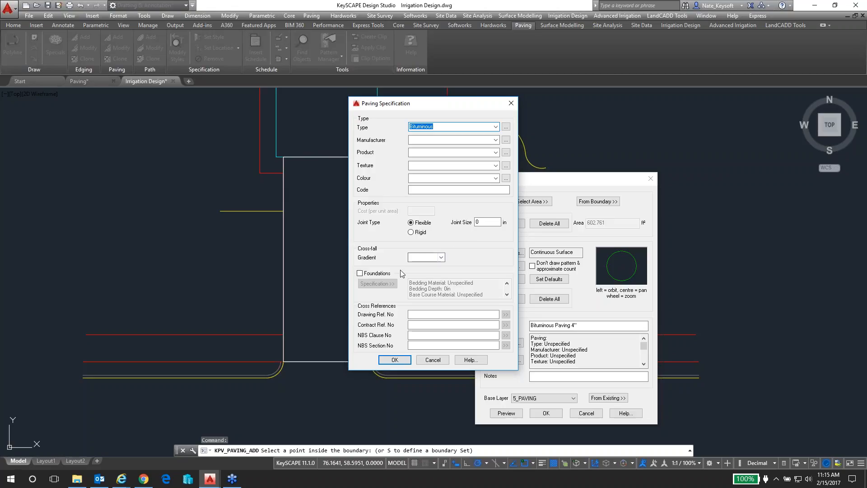
{"action": "left_click", "coordinate": [360, 273]}
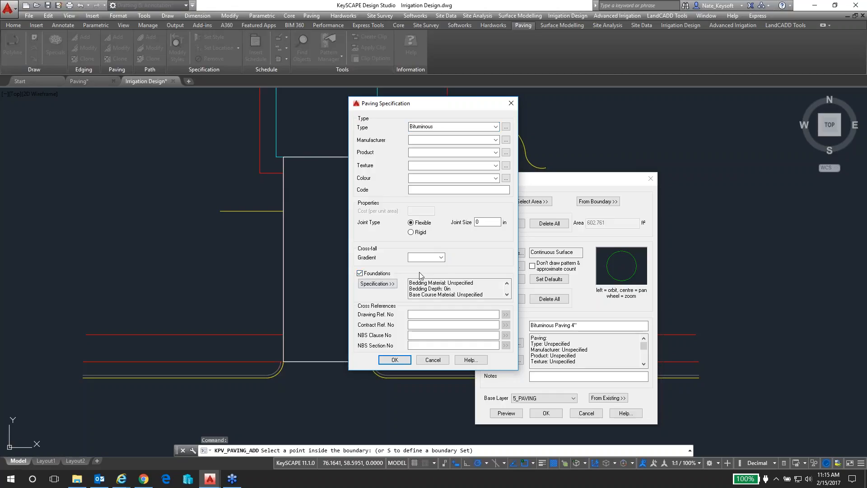
Open the driveway paving's foundation specification and set the base course depth to 4 in and the bedding depth to 3 in
{"action": "left_click", "coordinate": [390, 286]}
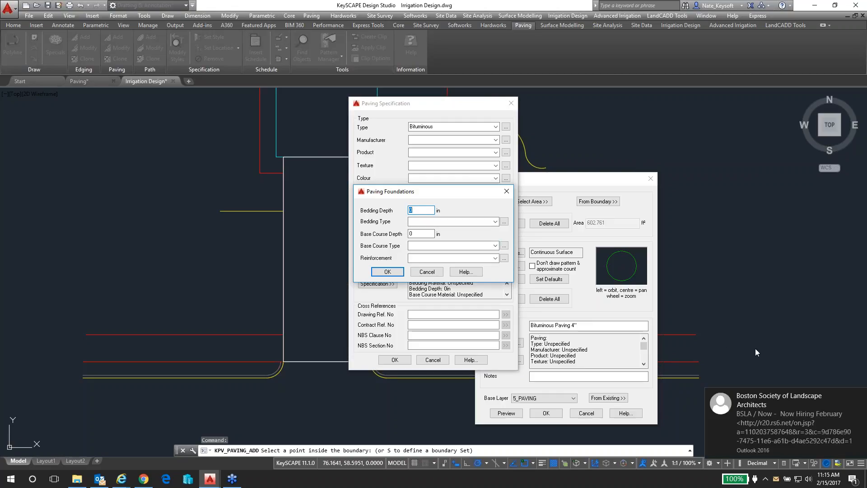
{"action": "left_click", "coordinate": [858, 398]}
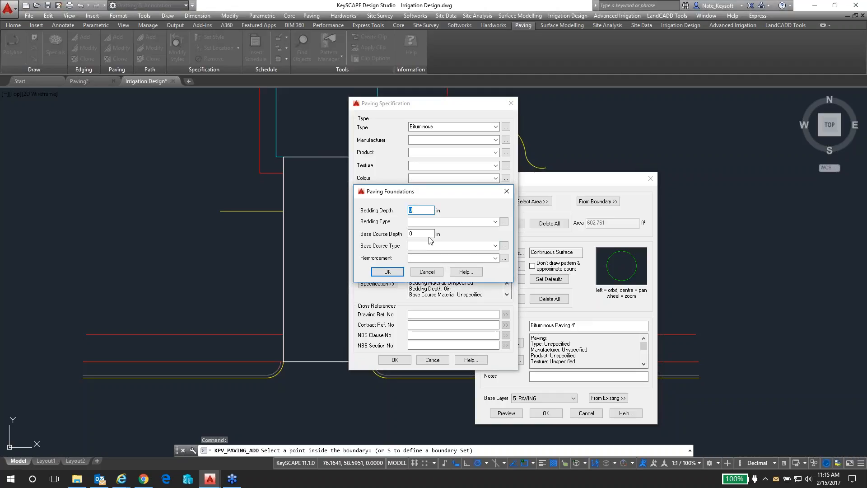
{"action": "left_click_drag", "start_coordinate": [423, 233], "coordinate": [404, 239]}
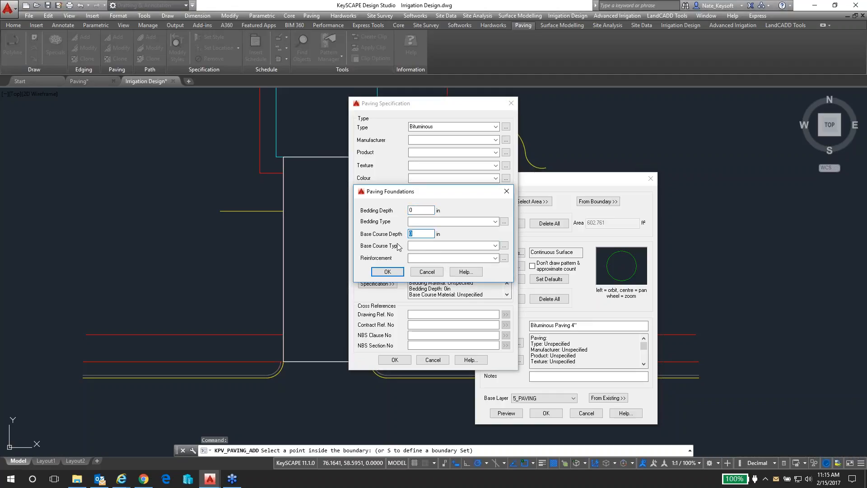
{"action": "type", "text": "4"}
{"action": "double_click", "coordinate": [424, 211]}
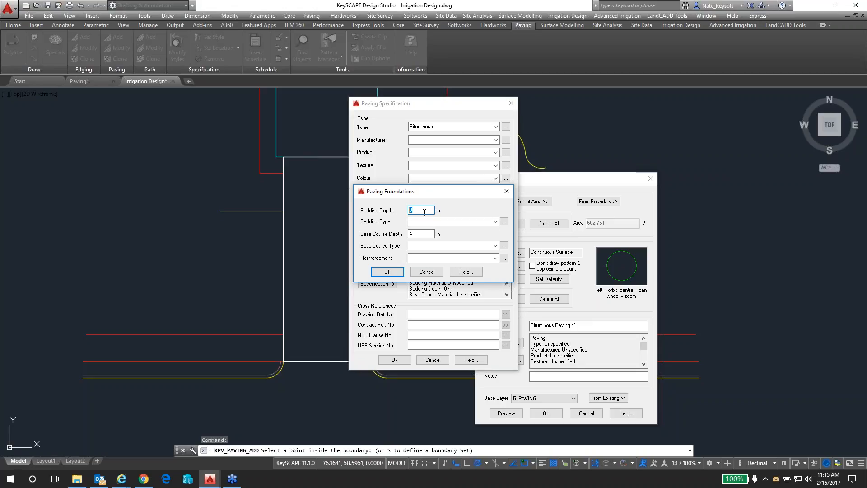
Add Bituminous Base Course to the database as a new bedding type and assign it to the foundations
{"action": "left_click", "coordinate": [495, 221]}
{"action": "left_click", "coordinate": [499, 223]}
{"action": "left_click", "coordinate": [504, 221]}
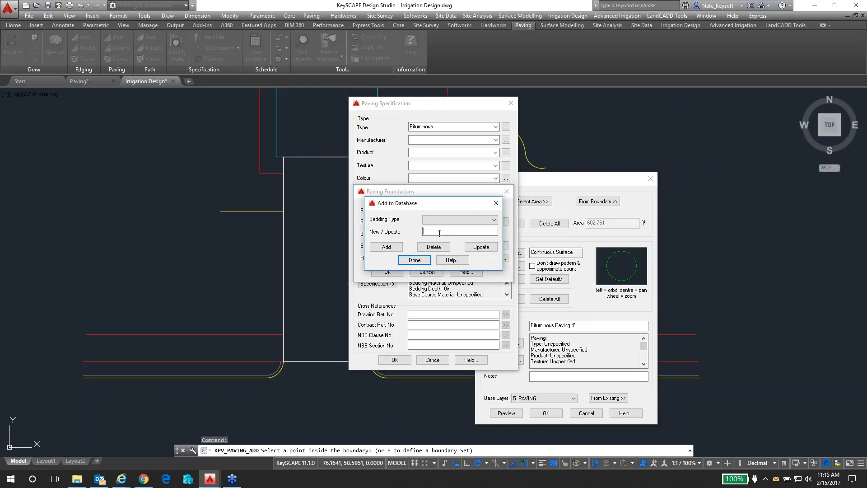
{"action": "type", "text": "Bitimi"}
{"action": "key", "text": "BackSpace"}
{"action": "key", "text": "BackSpace"}
{"action": "key", "text": "BackSpace"}
{"action": "type", "text": "r"}
{"action": "left_click", "coordinate": [386, 247]}
{"action": "left_click", "coordinate": [414, 260]}
{"action": "left_click", "coordinate": [495, 221]}
{"action": "left_click", "coordinate": [453, 242]}
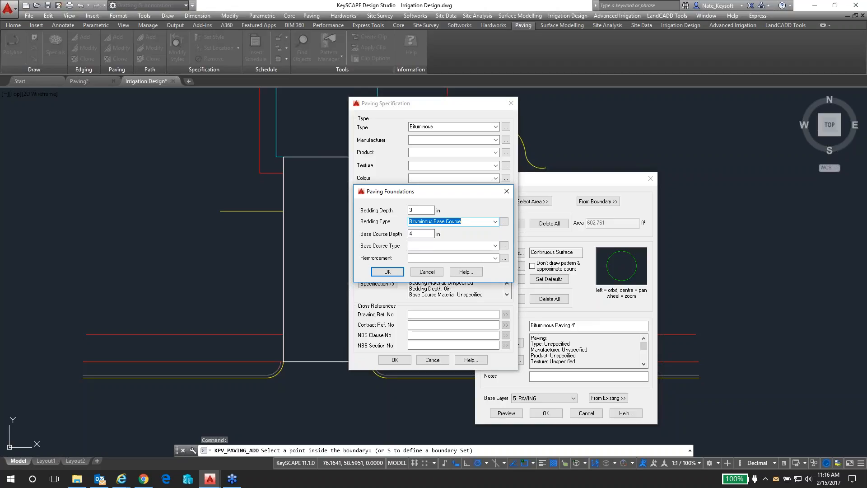
Set the foundations' base course depth to 6 in with Course Graded Gravel as its type, and accept the foundations
{"action": "left_click", "coordinate": [495, 246]}
{"action": "left_click", "coordinate": [496, 246]}
{"action": "double_click", "coordinate": [418, 234]}
{"action": "type", "text": "6"}
{"action": "left_click", "coordinate": [495, 246]}
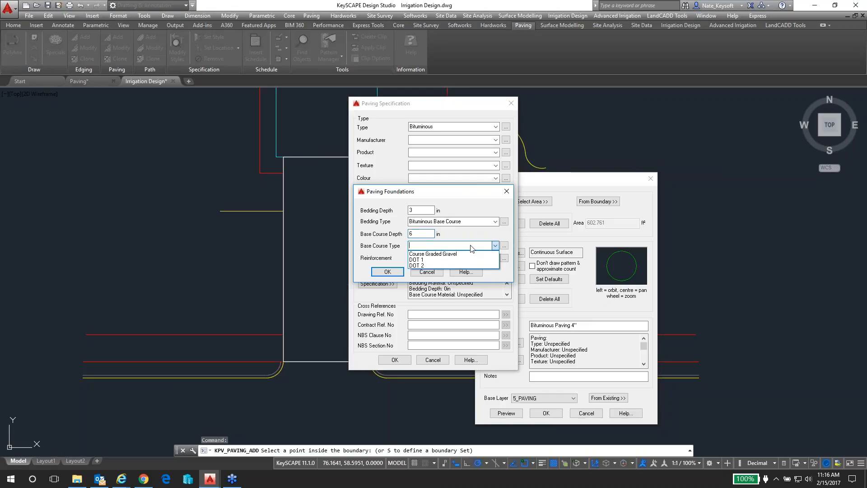
{"action": "left_click", "coordinate": [444, 255]}
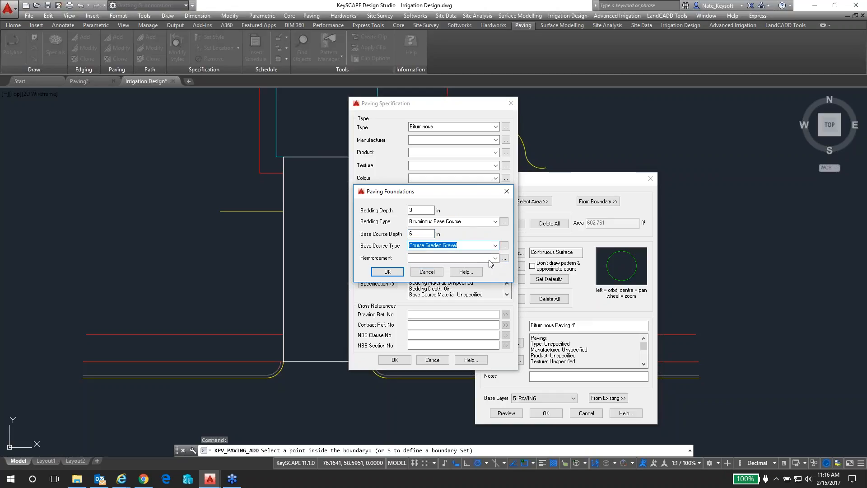
{"action": "left_click", "coordinate": [382, 272]}
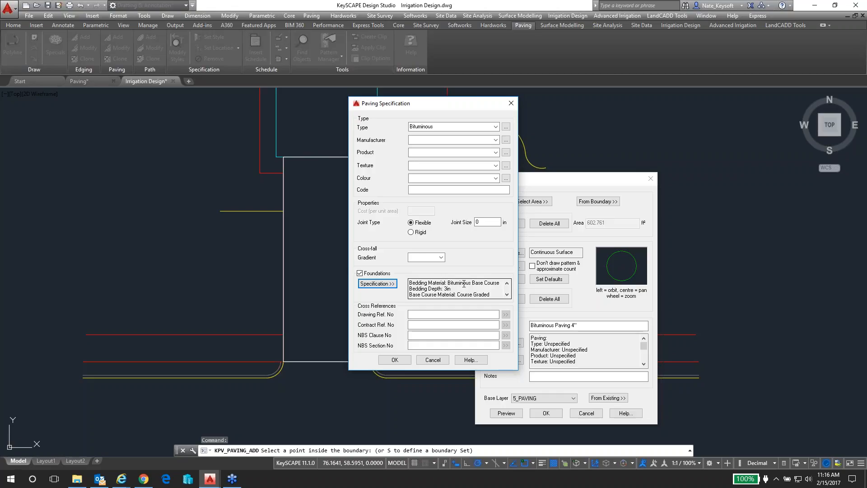
Accept the paving specification and place the driveway's label just outside its right edge, with a leader from inside the driveway
{"action": "left_click", "coordinate": [394, 360]}
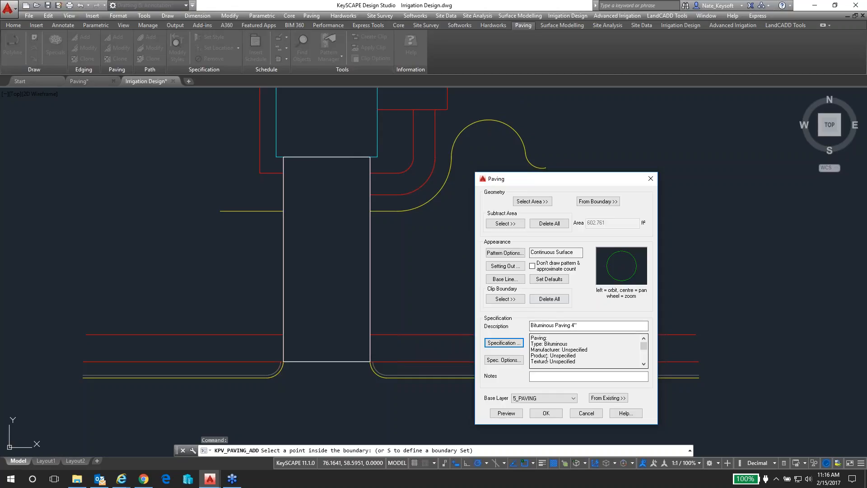
{"action": "left_click", "coordinate": [545, 414]}
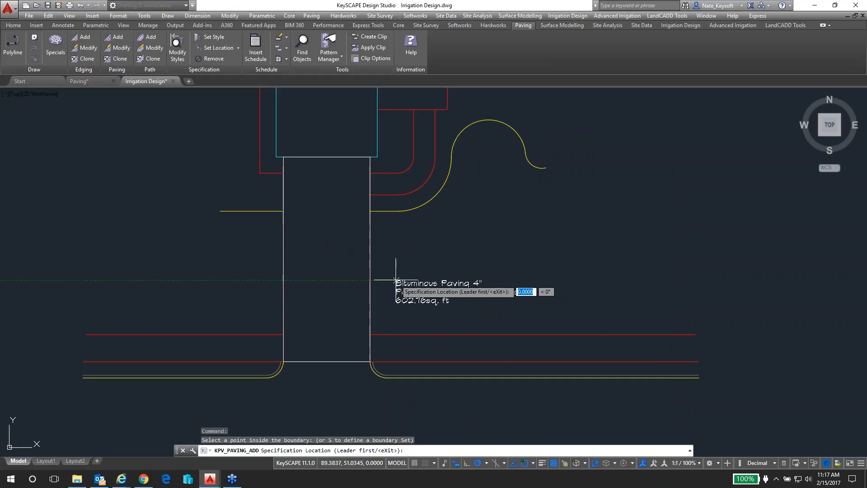
{"action": "left_click", "coordinate": [398, 281]}
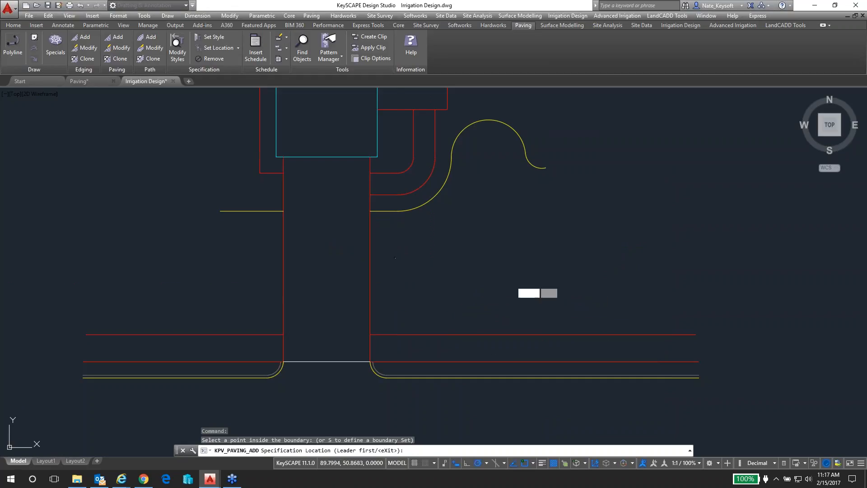
{"action": "left_click", "coordinate": [338, 263]}
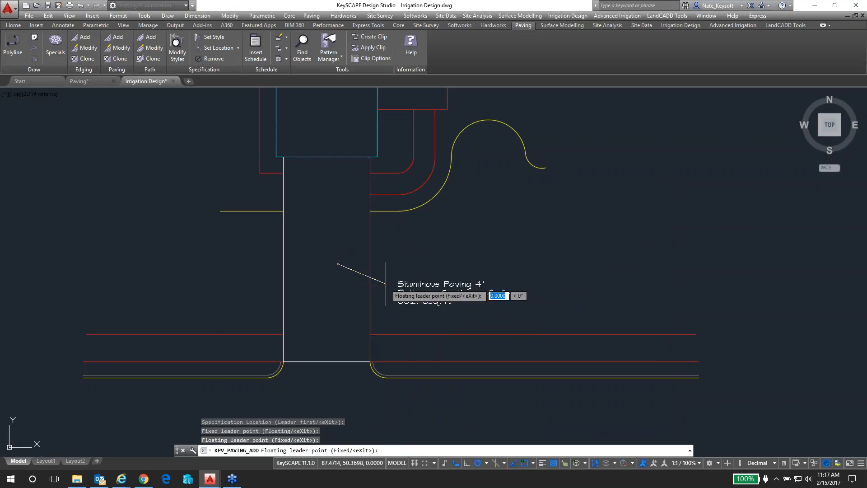
{"action": "left_click", "coordinate": [392, 284]}
{"action": "key", "text": "Return"}
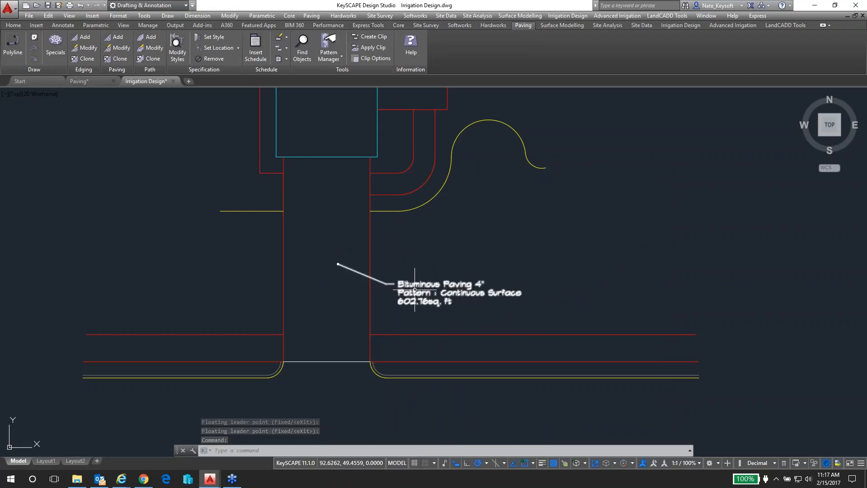
Import Product Style.kis as a specification style into Irrigation Design.dwg
{"action": "scroll", "coordinate": [414, 291], "scroll_direction": "up", "scroll_amount": 2}
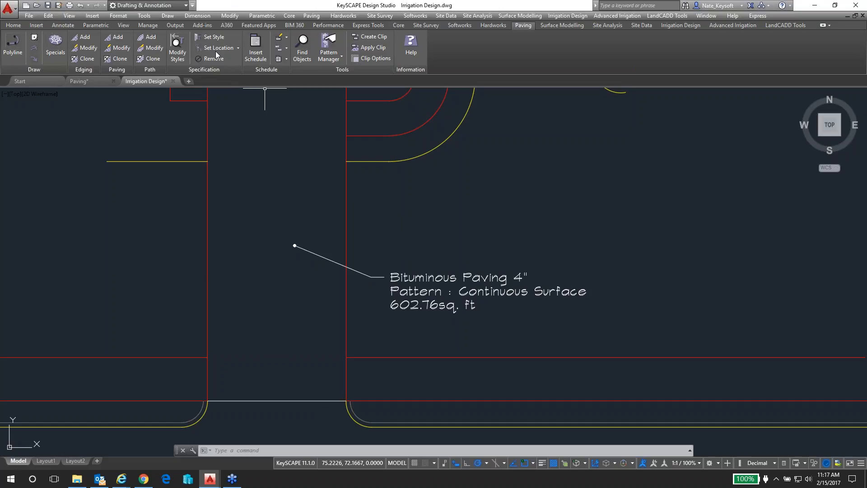
{"action": "left_click", "coordinate": [180, 54]}
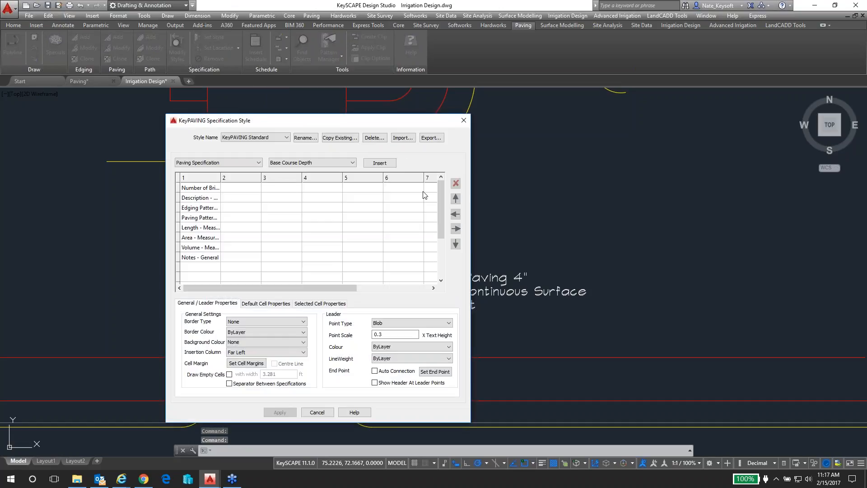
{"action": "left_click", "coordinate": [397, 140]}
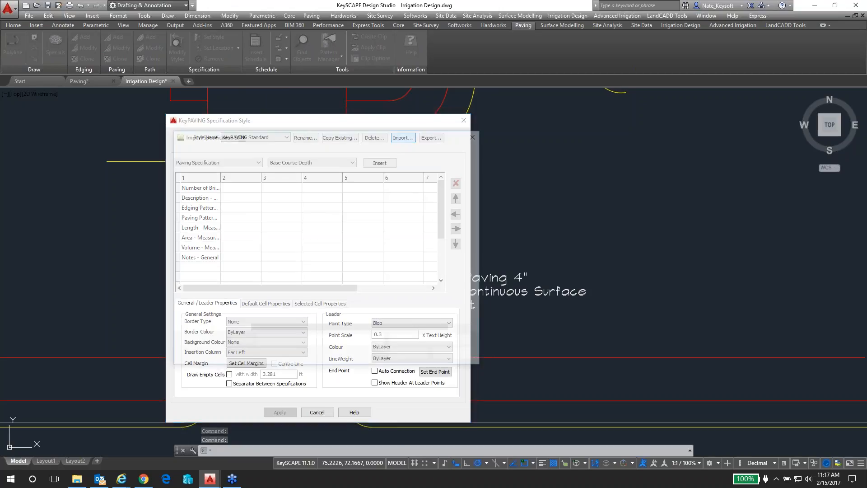
{"action": "left_click", "coordinate": [279, 209]}
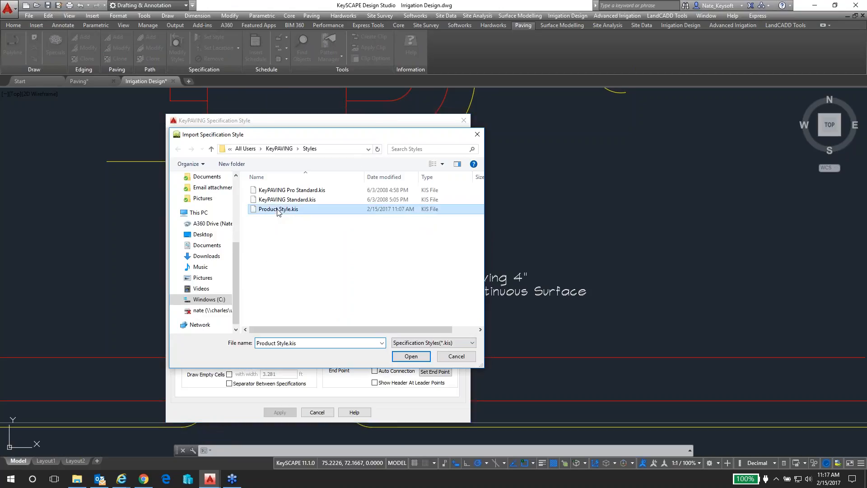
{"action": "left_click", "coordinate": [411, 357]}
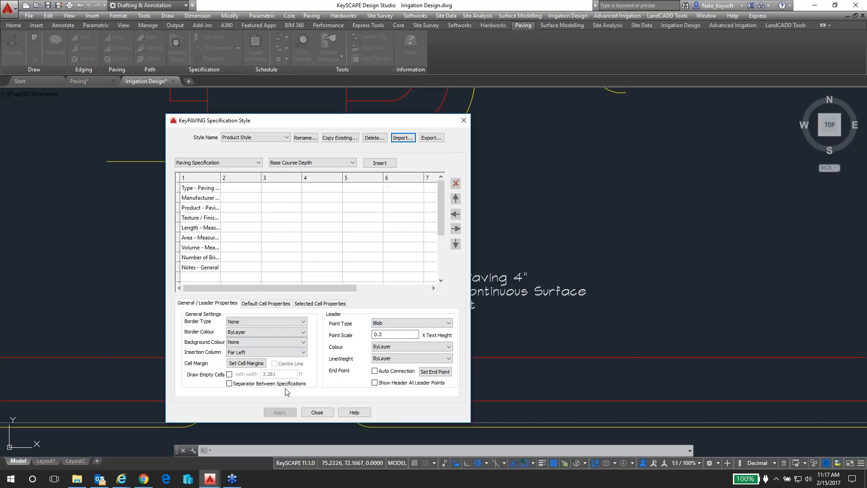
{"action": "left_click", "coordinate": [317, 413]}
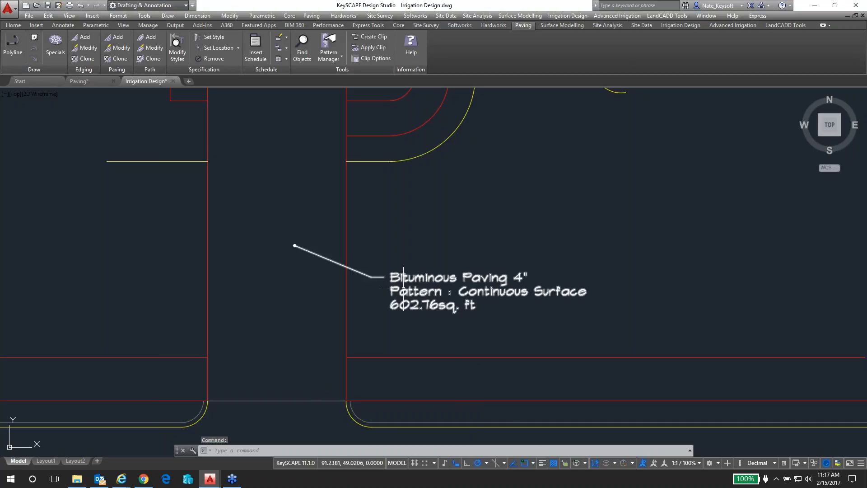
Set the style of the driveway's bituminous paving label to Product Style
{"action": "left_click", "coordinate": [223, 41]}
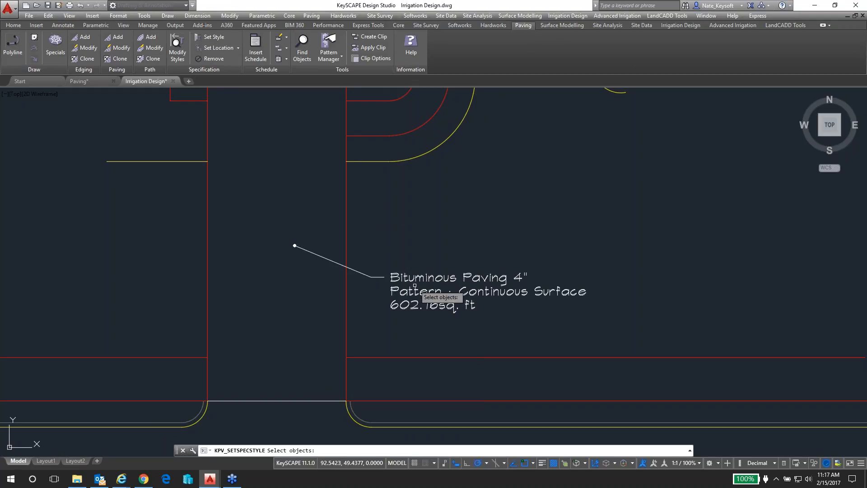
{"action": "left_click", "coordinate": [407, 278]}
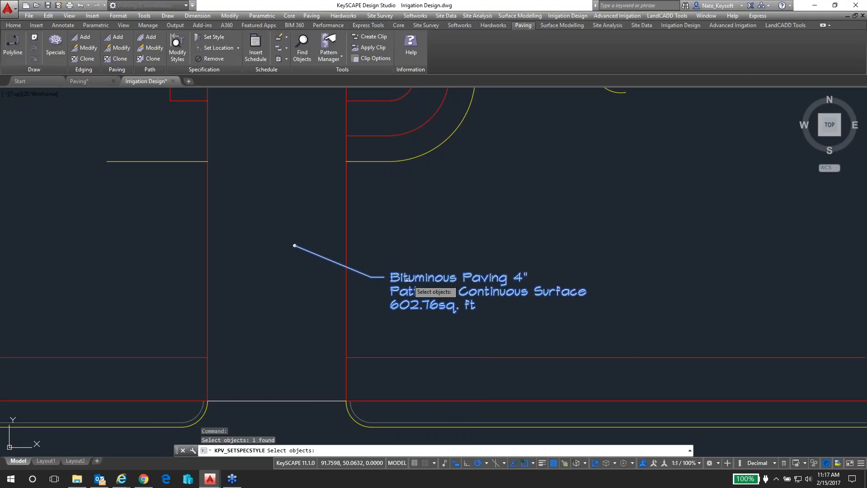
{"action": "key", "text": "Return"}
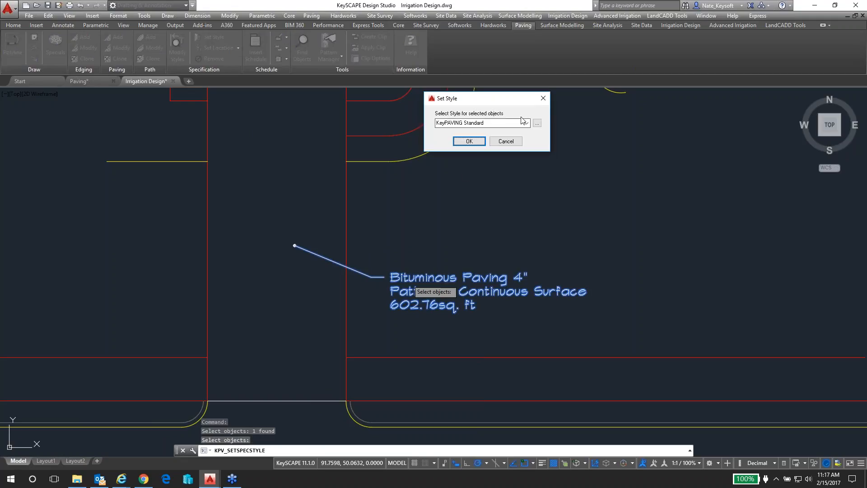
{"action": "left_click", "coordinate": [527, 122]}
{"action": "left_click", "coordinate": [458, 138]}
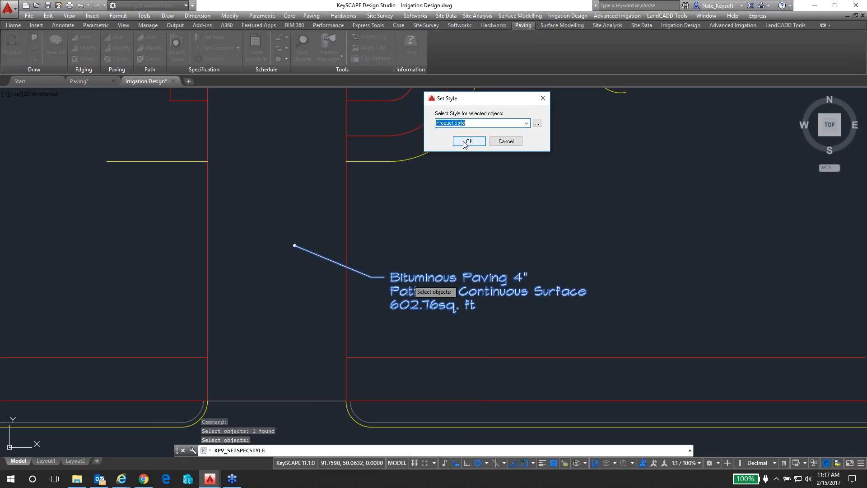
{"action": "left_click", "coordinate": [466, 142]}
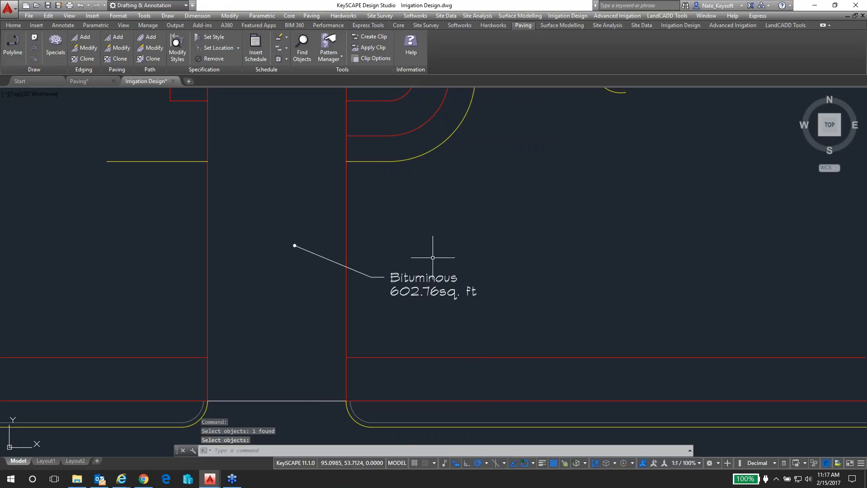
Switch to the Paving drawing containing the finished paving schedule
{"action": "scroll", "coordinate": [434, 259], "scroll_direction": "down", "scroll_amount": 2}
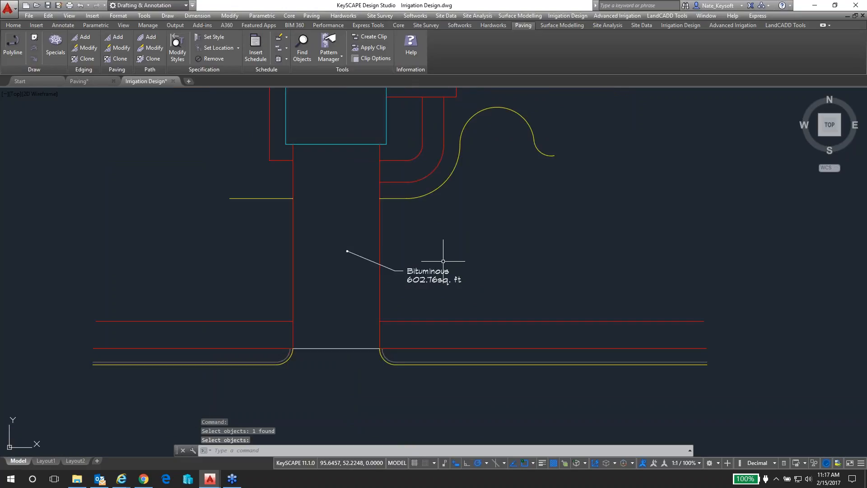
{"action": "scroll", "coordinate": [467, 254], "scroll_direction": "down", "scroll_amount": 3}
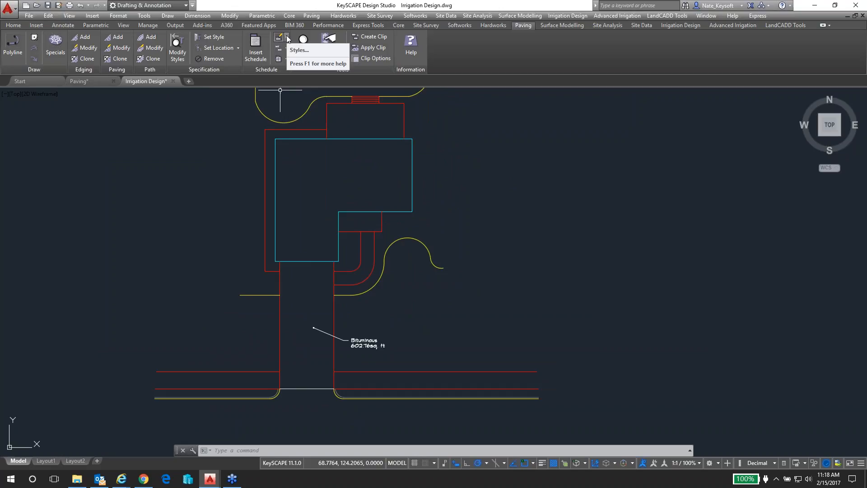
{"action": "left_click", "coordinate": [91, 81]}
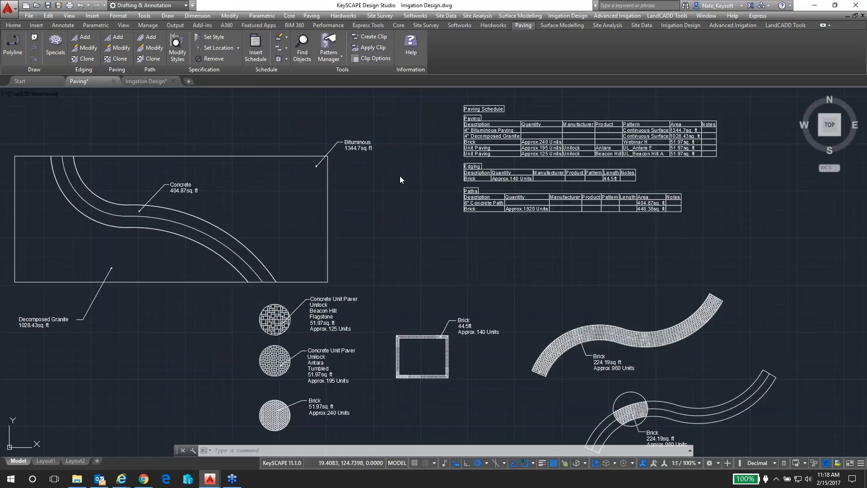
{"action": "left_click", "coordinate": [431, 148]}
{"action": "left_click", "coordinate": [424, 127]}
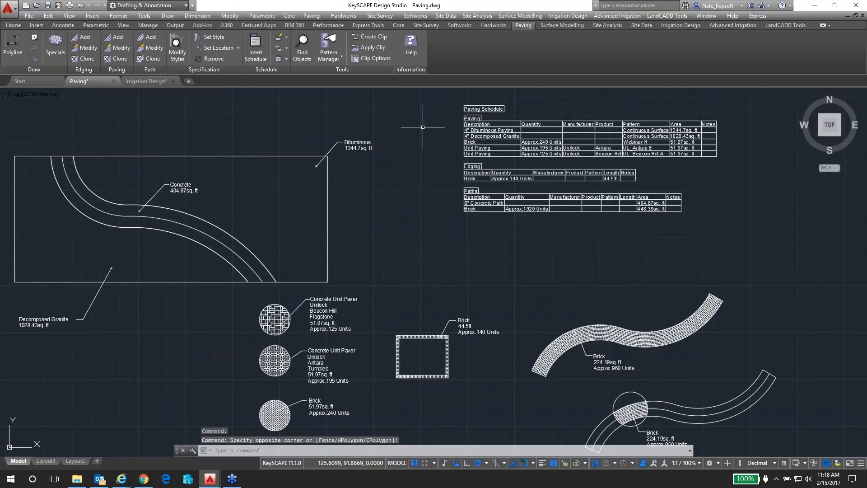
Open the paving schedule styles, review the standard style's rows and select the custom KeyPAVING style that carries the user's name
{"action": "left_click", "coordinate": [286, 38]}
{"action": "left_click", "coordinate": [291, 49]}
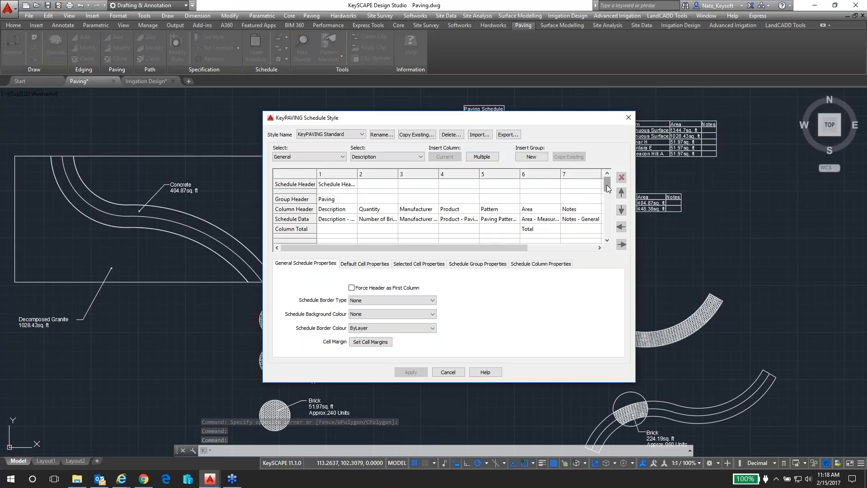
{"action": "left_click_drag", "start_coordinate": [607, 185], "coordinate": [607, 190]}
{"action": "left_click_drag", "start_coordinate": [608, 213], "coordinate": [608, 190]}
{"action": "left_click", "coordinate": [361, 134]}
{"action": "left_click", "coordinate": [332, 145]}
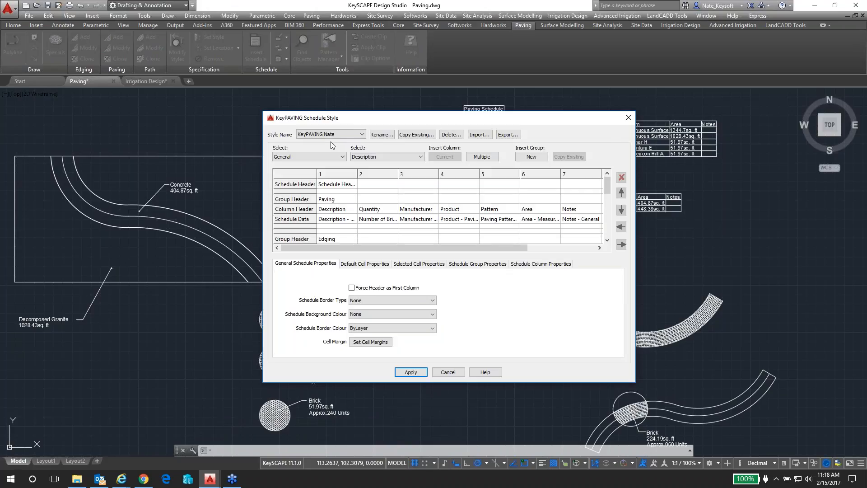
Export the selected custom schedule style to the Styles folder, overwriting its existing .kss file, and close the schedule style settings
{"action": "left_click", "coordinate": [508, 134]}
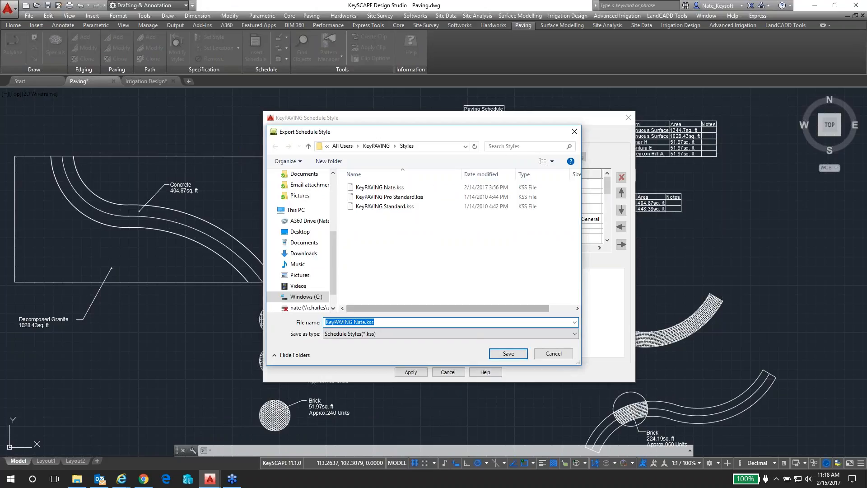
{"action": "left_click", "coordinate": [379, 187]}
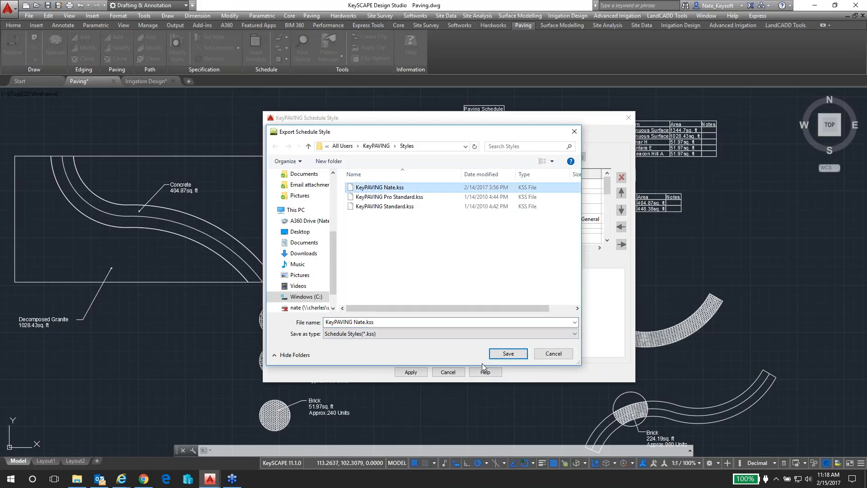
{"action": "left_click", "coordinate": [508, 354]}
{"action": "left_click", "coordinate": [453, 240]}
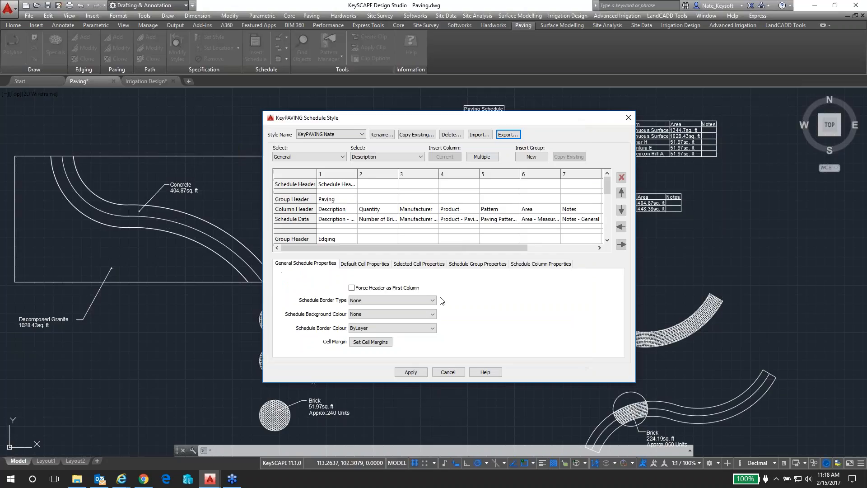
{"action": "left_click", "coordinate": [411, 372]}
{"action": "left_click", "coordinate": [448, 373]}
{"action": "left_click", "coordinate": [380, 135]}
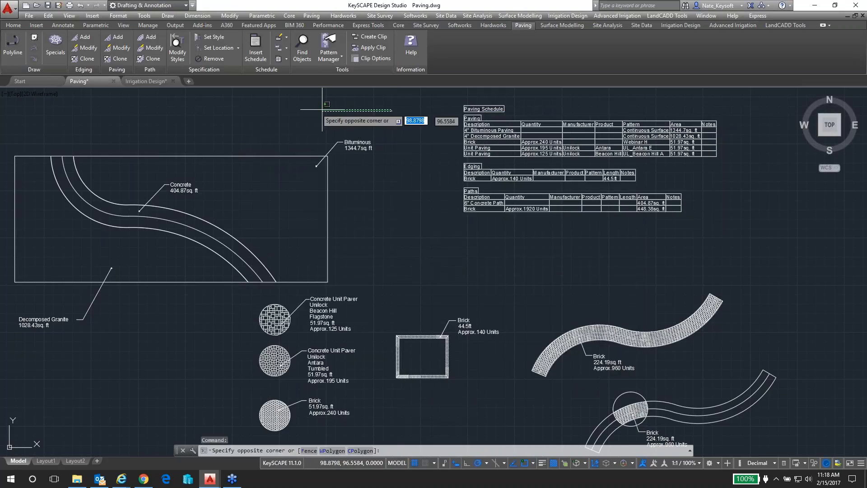
Switch to the Irrigation Design drawing and import the custom KeyPAVING schedule style that carries the user's name from the Styles folder
{"action": "left_click", "coordinate": [149, 81]}
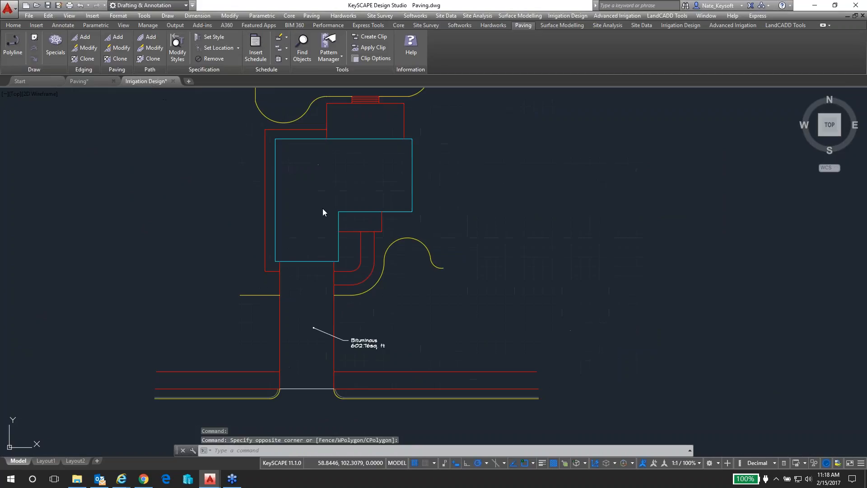
{"action": "left_click", "coordinate": [287, 39]}
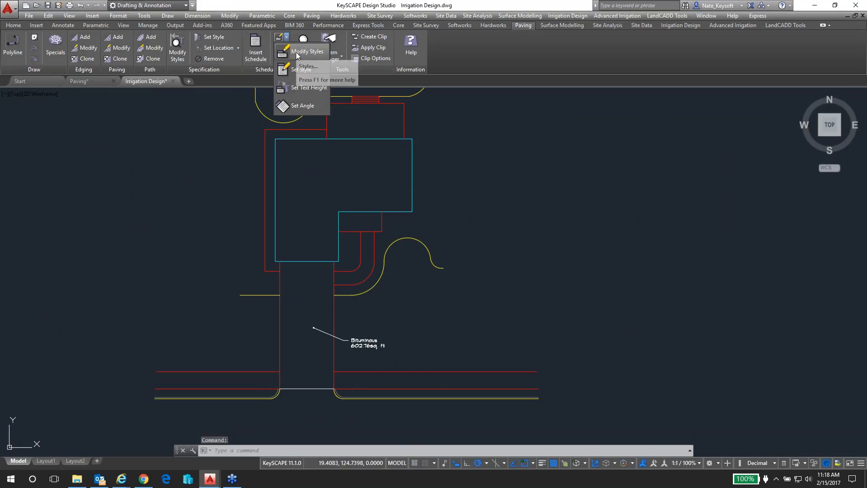
{"action": "left_click", "coordinate": [293, 52]}
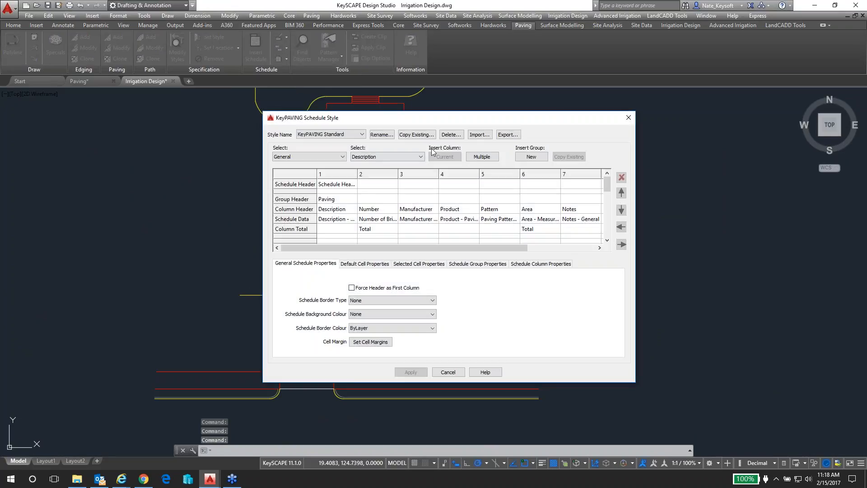
{"action": "left_click", "coordinate": [480, 135]}
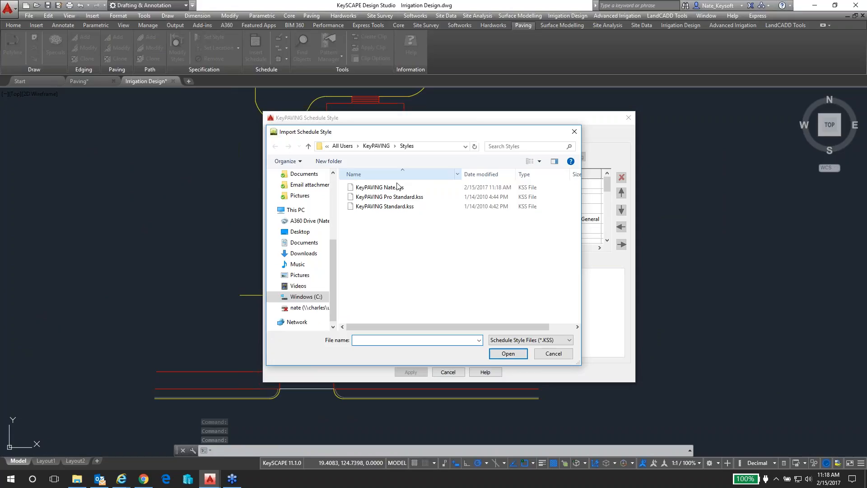
{"action": "left_click", "coordinate": [388, 188]}
{"action": "left_click", "coordinate": [508, 353]}
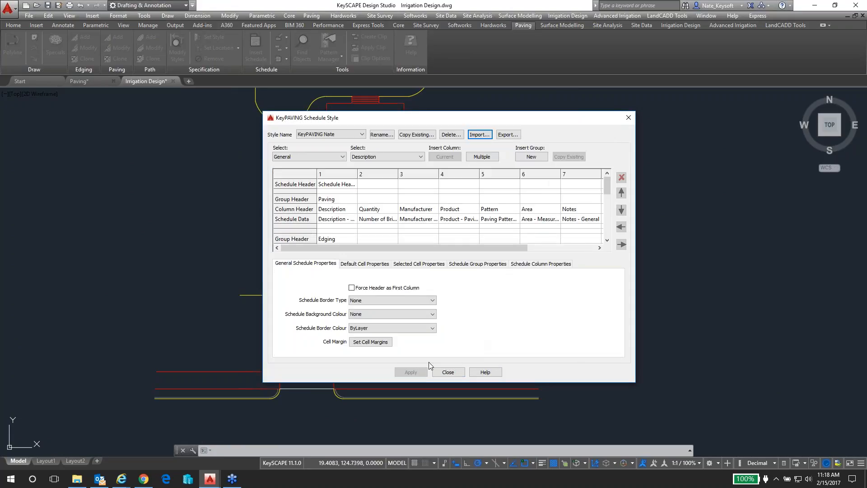
{"action": "left_click", "coordinate": [447, 372]}
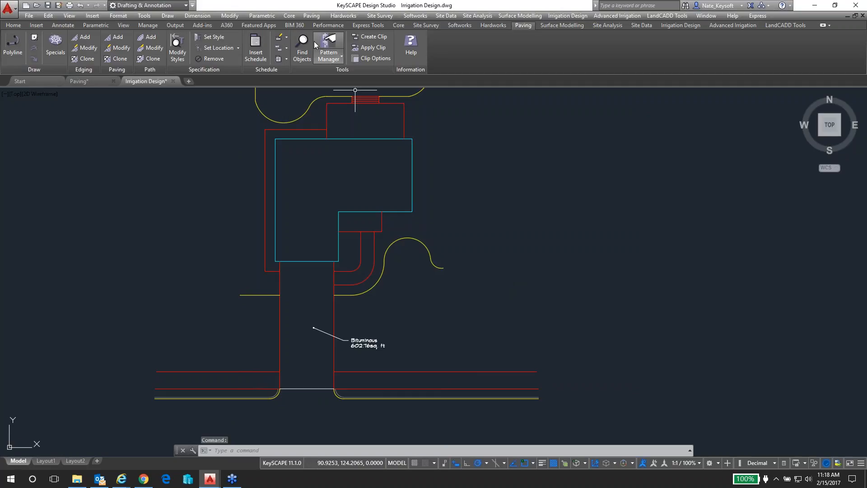
Insert a full paving schedule in the custom KeyPAVING style with the header "Paving Takeoffs" in the empty area east of the house
{"action": "left_click", "coordinate": [256, 46]}
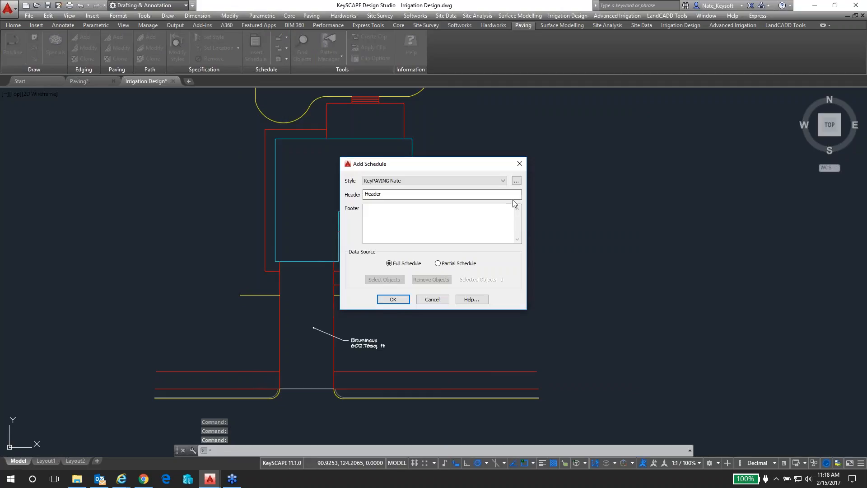
{"action": "left_click", "coordinate": [485, 181]}
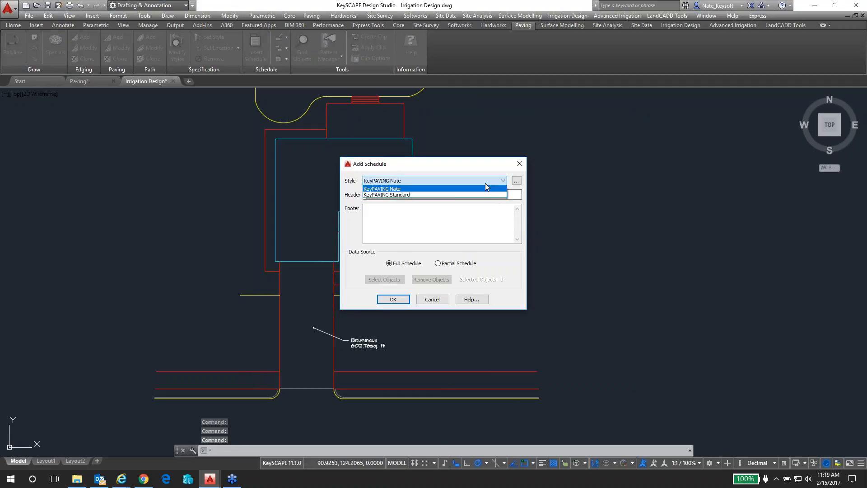
{"action": "left_click", "coordinate": [395, 189]}
{"action": "key", "text": "Tab"}
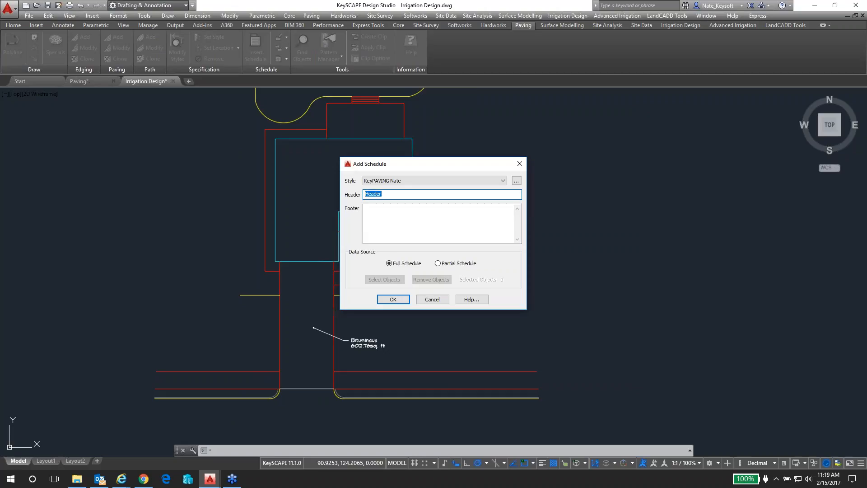
{"action": "type", "text": "Paving Takeoffs"}
{"action": "left_click", "coordinate": [393, 299]}
{"action": "left_click", "coordinate": [567, 191]}
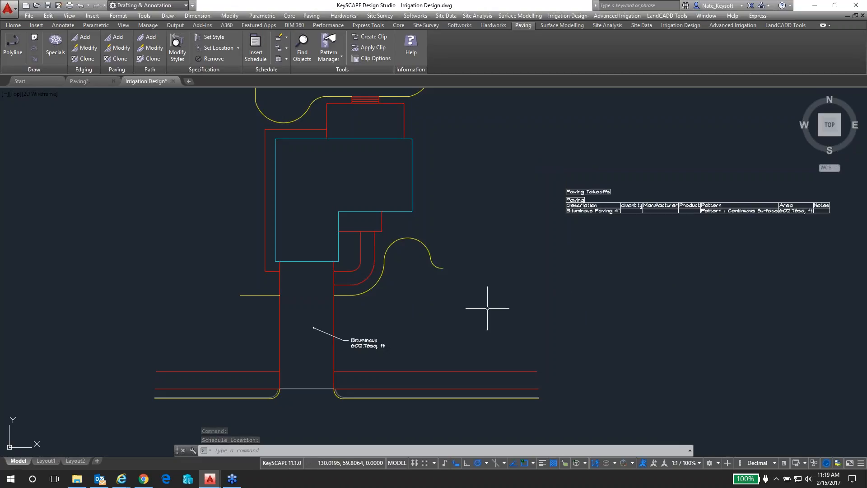
{"action": "middle_click_drag", "start_coordinate": [575, 248], "coordinate": [468, 262]}
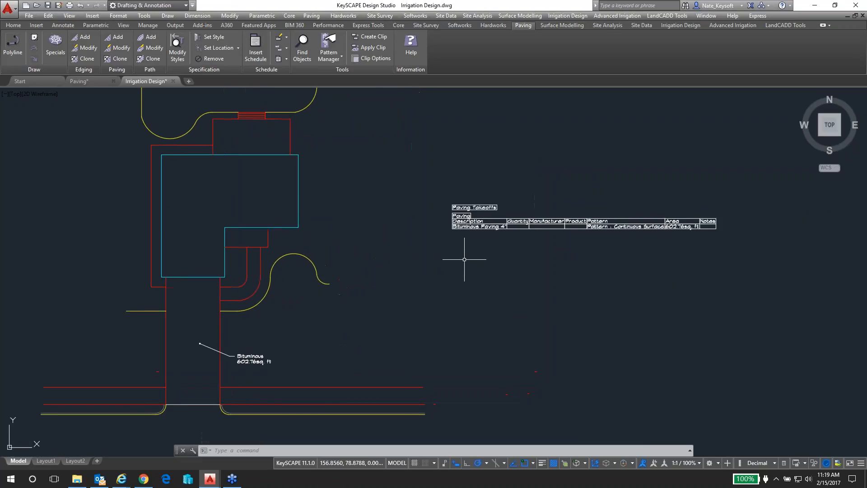
{"action": "scroll", "coordinate": [621, 201], "scroll_direction": "up", "scroll_amount": 2}
{"action": "scroll", "coordinate": [621, 201], "scroll_direction": "up", "scroll_amount": 1}
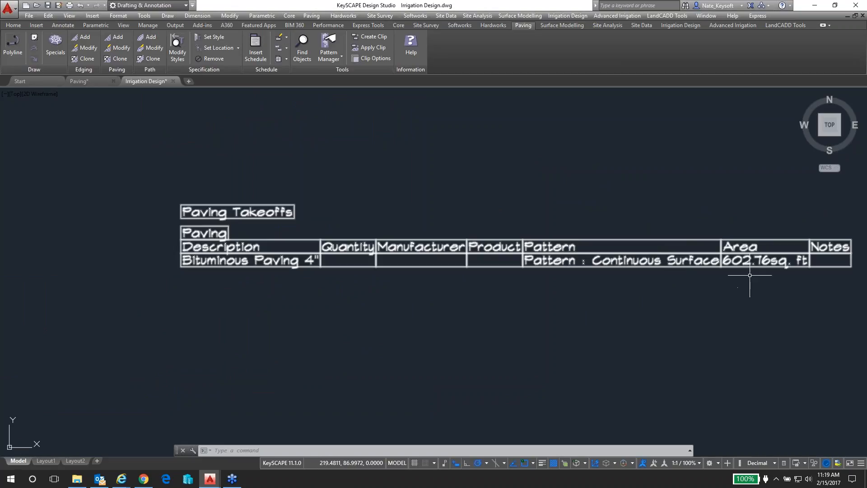
{"action": "scroll", "coordinate": [698, 284], "scroll_direction": "down", "scroll_amount": 3}
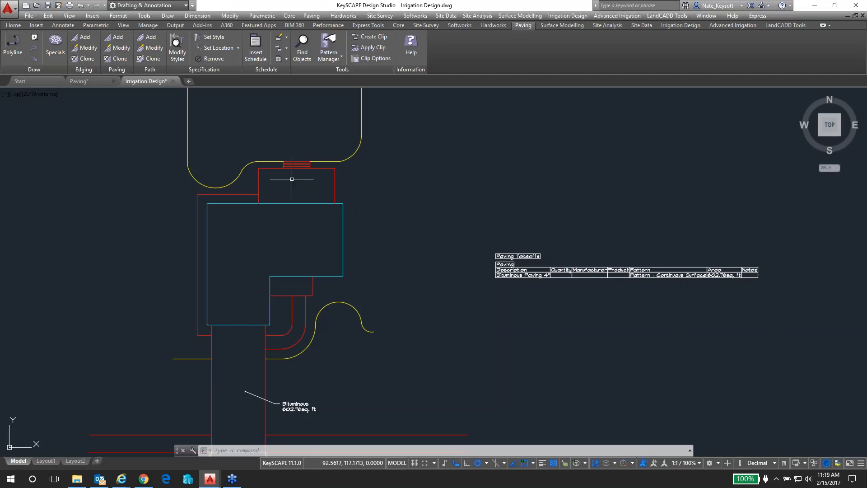
Check how the patio at the north side of the house is bounded by selecting its edges one by one
{"action": "scroll", "coordinate": [287, 176], "scroll_direction": "up", "scroll_amount": 2}
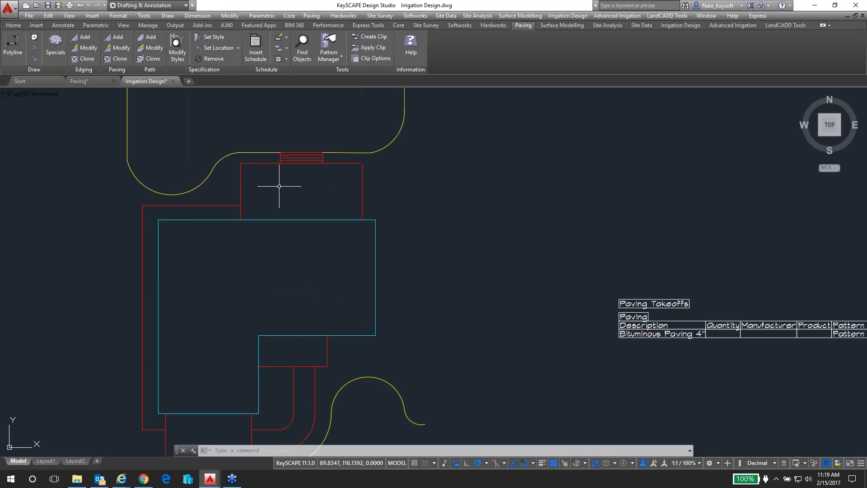
{"action": "scroll", "coordinate": [273, 180], "scroll_direction": "up", "scroll_amount": 4}
{"action": "middle_click_drag", "start_coordinate": [271, 180], "coordinate": [268, 224]}
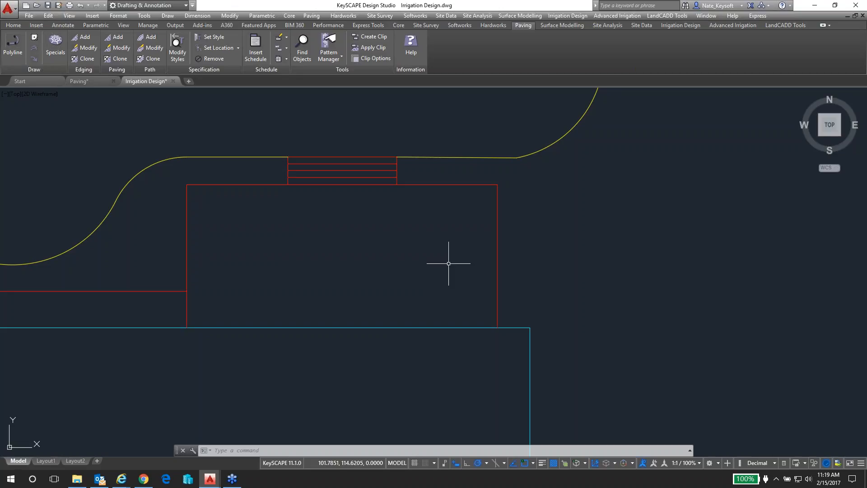
{"action": "left_click", "coordinate": [496, 269]}
{"action": "key", "text": "Escape"}
{"action": "left_click", "coordinate": [426, 183]}
{"action": "key", "text": "Escape"}
{"action": "left_click", "coordinate": [186, 256]}
{"action": "key", "text": "Escape"}
{"action": "left_click", "coordinate": [290, 329]}
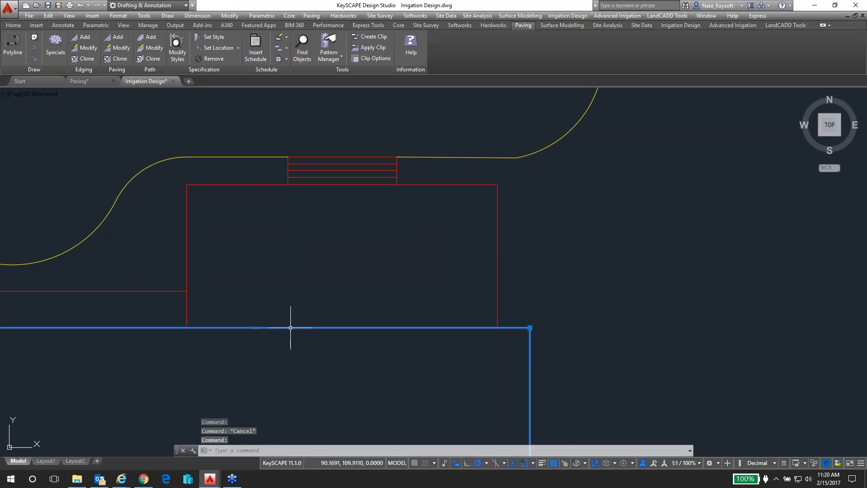
{"action": "key", "text": "Escape"}
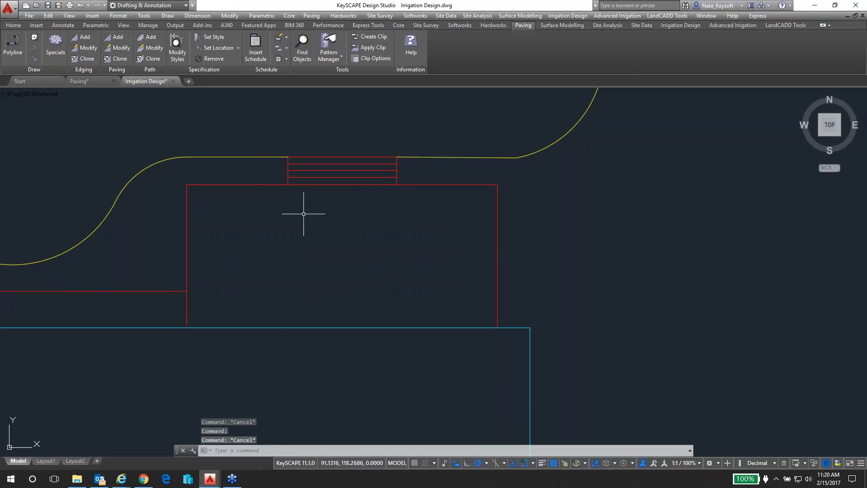
Make the patio edge's layer L-EOP current and draw a polyline along the house wall between the patio's two open corners
{"action": "left_click", "coordinate": [13, 25]}
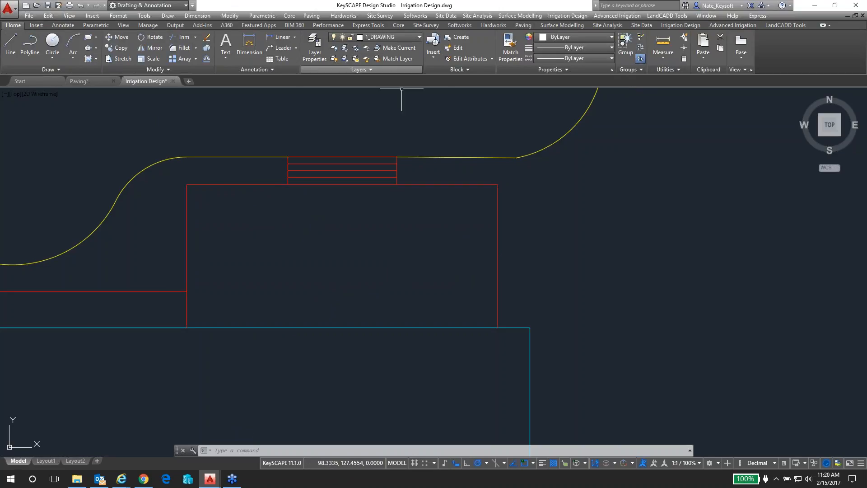
{"action": "left_click", "coordinate": [403, 47]}
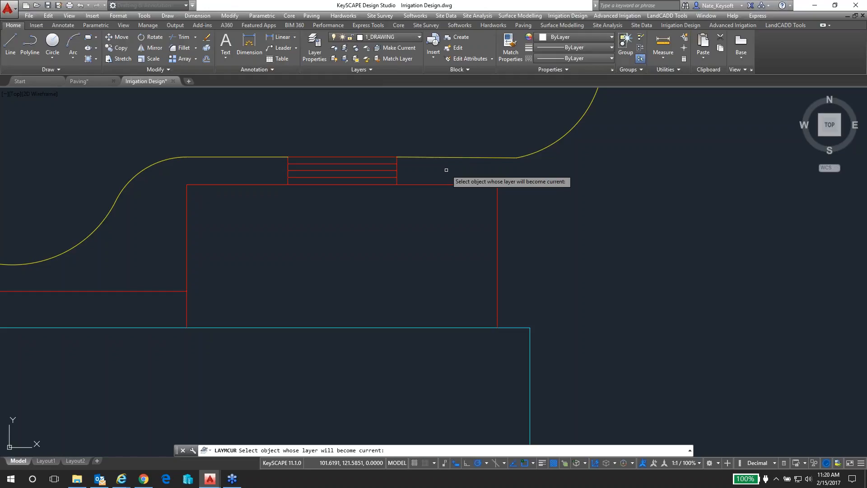
{"action": "left_click", "coordinate": [445, 184]}
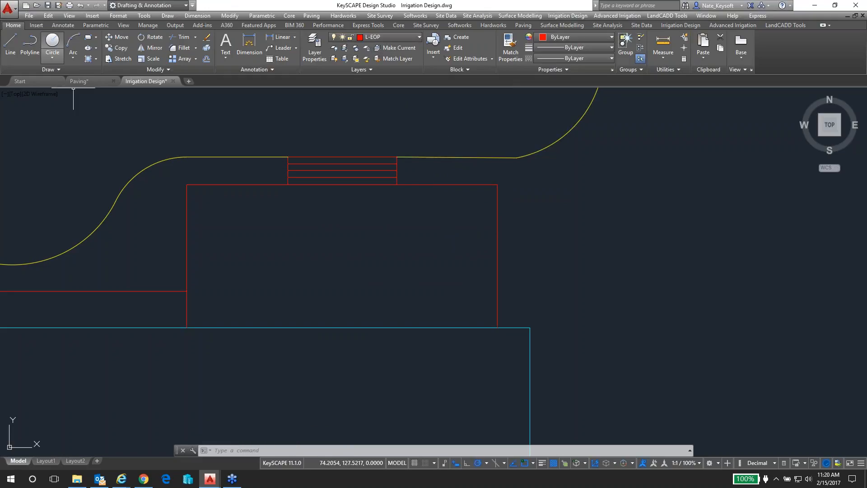
{"action": "left_click", "coordinate": [36, 51]}
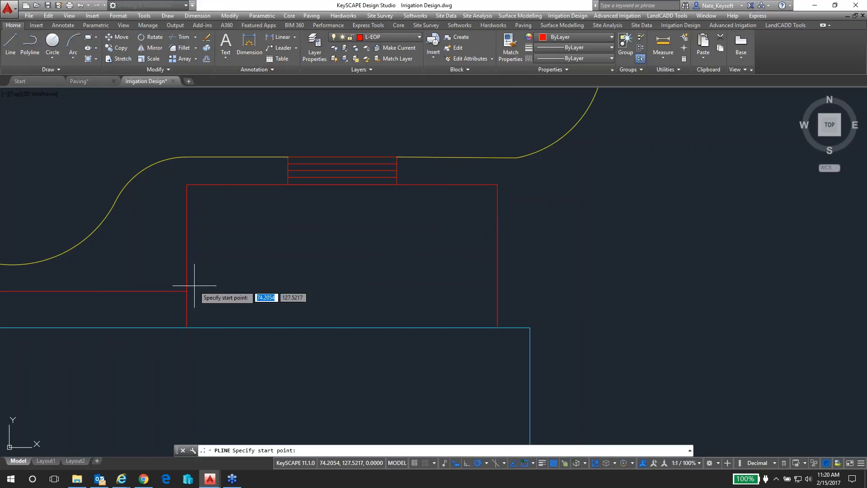
{"action": "left_click", "coordinate": [187, 327]}
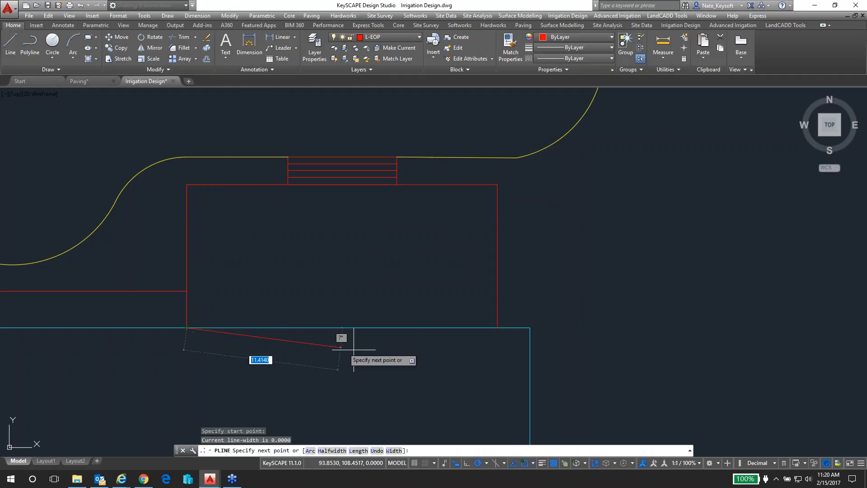
{"action": "left_click", "coordinate": [497, 327]}
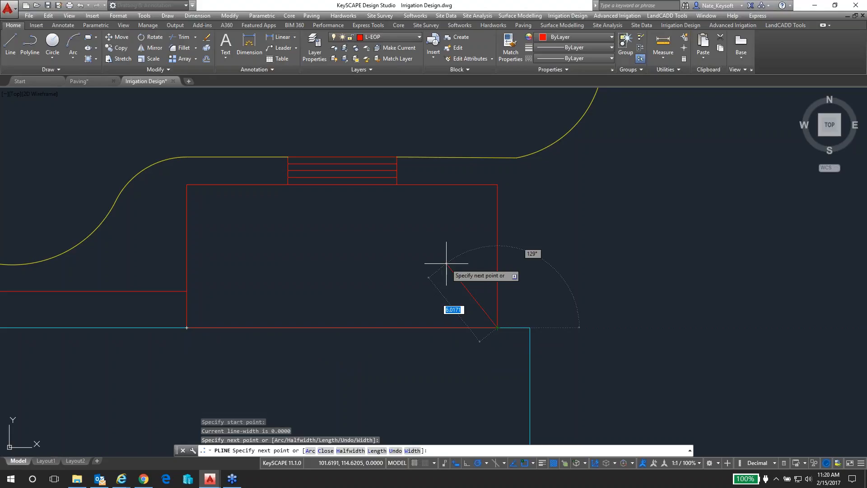
{"action": "key", "text": "Return"}
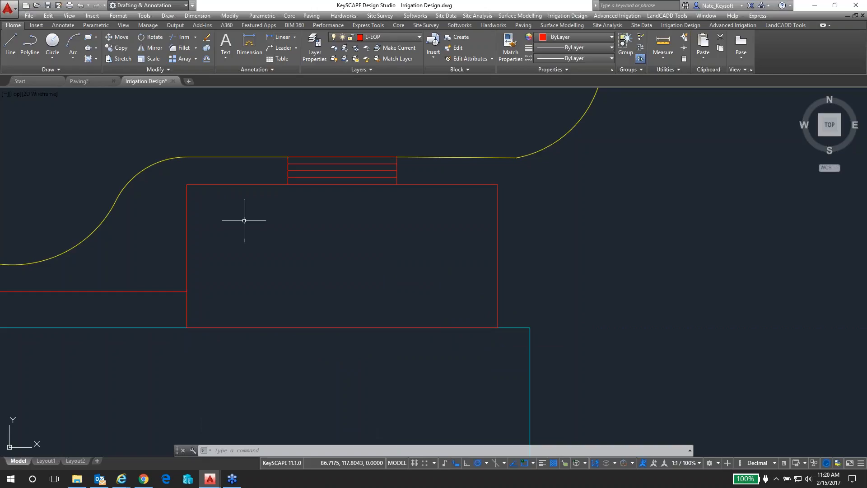
Start a multiple polyline edit on the patio's four edges and convert their lines to polylines
{"action": "type", "text": "PE"}
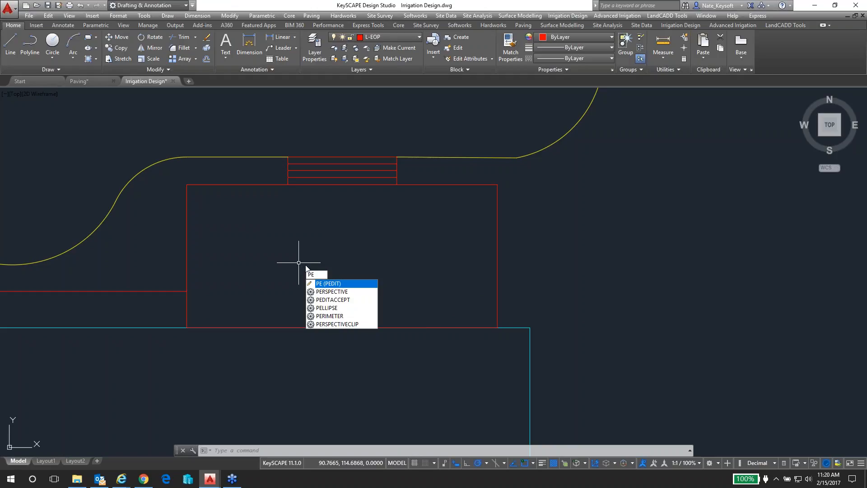
{"action": "left_click", "coordinate": [326, 284]}
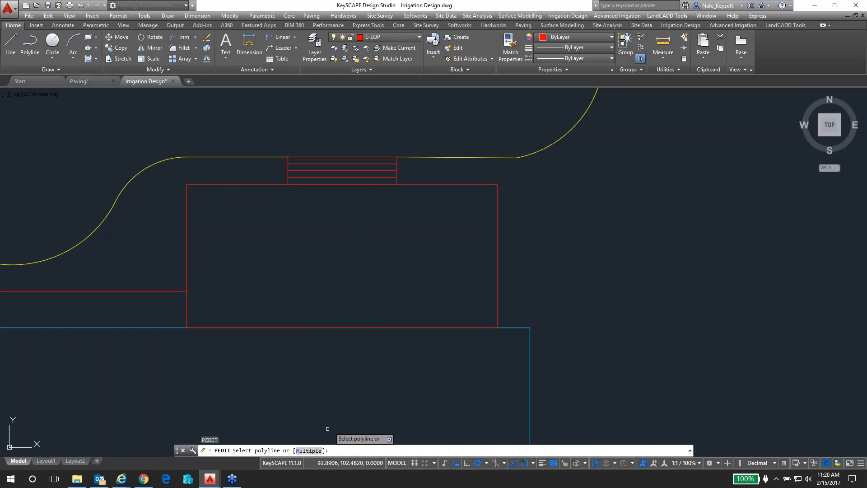
{"action": "type", "text": "m"}
{"action": "key", "text": "Return"}
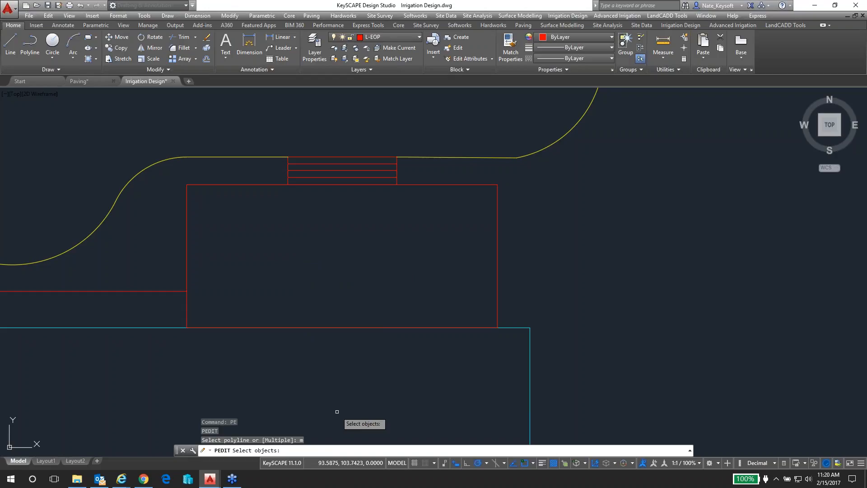
{"action": "left_click", "coordinate": [385, 327]}
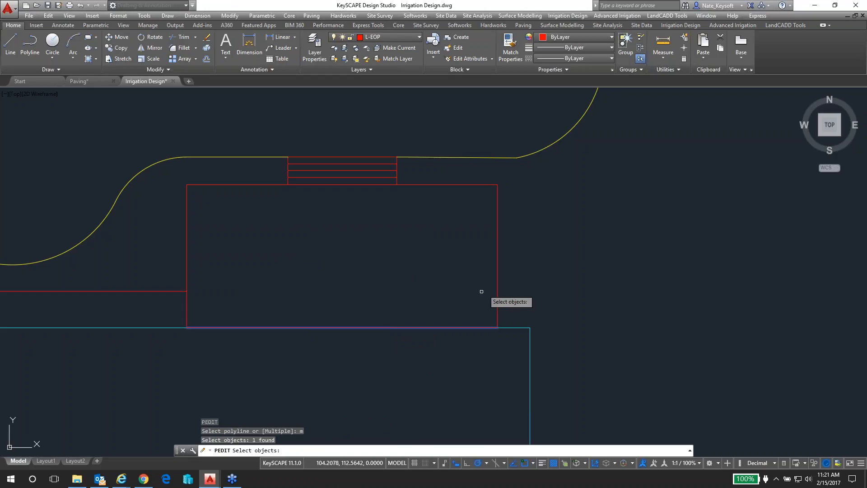
{"action": "left_click", "coordinate": [498, 260]}
{"action": "left_click", "coordinate": [462, 184]}
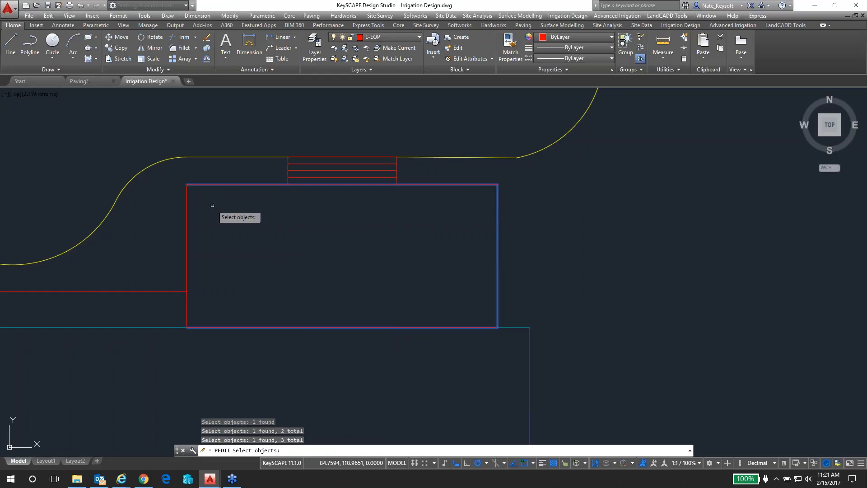
{"action": "left_click", "coordinate": [186, 217]}
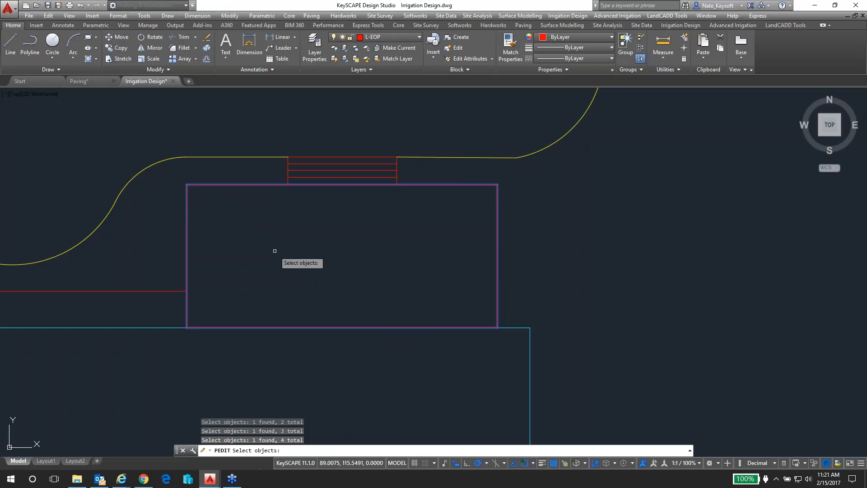
{"action": "key", "text": "Return"}
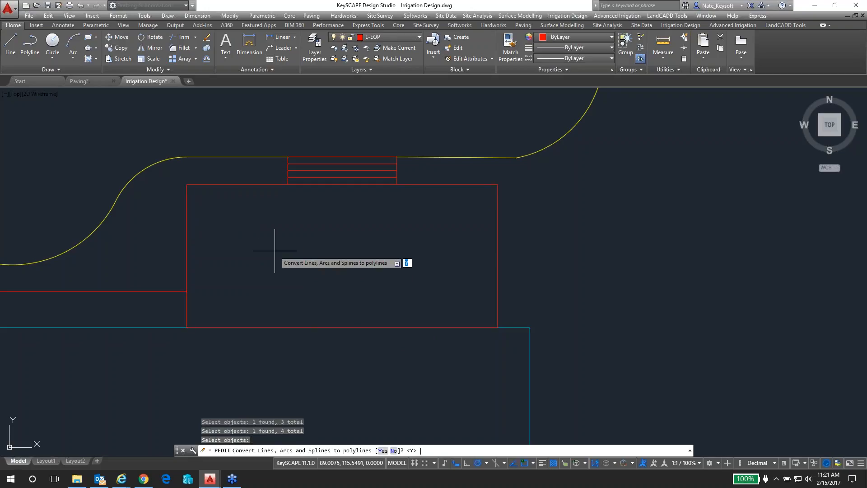
{"action": "type", "text": "y"}
{"action": "key", "text": "Return"}
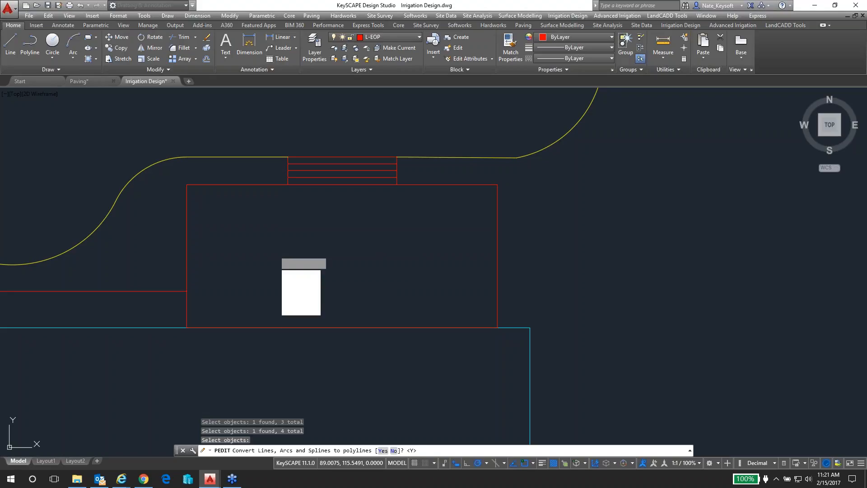
Join the four selected patio edges into one polyline with a fuzz distance of 0.0000
{"action": "key", "text": "Caps_Lock"}
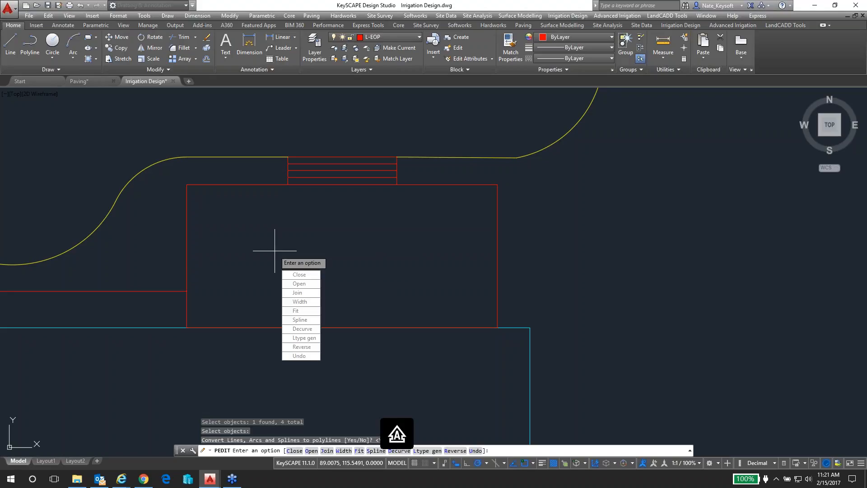
{"action": "type", "text": "J"}
{"action": "key", "text": "Return"}
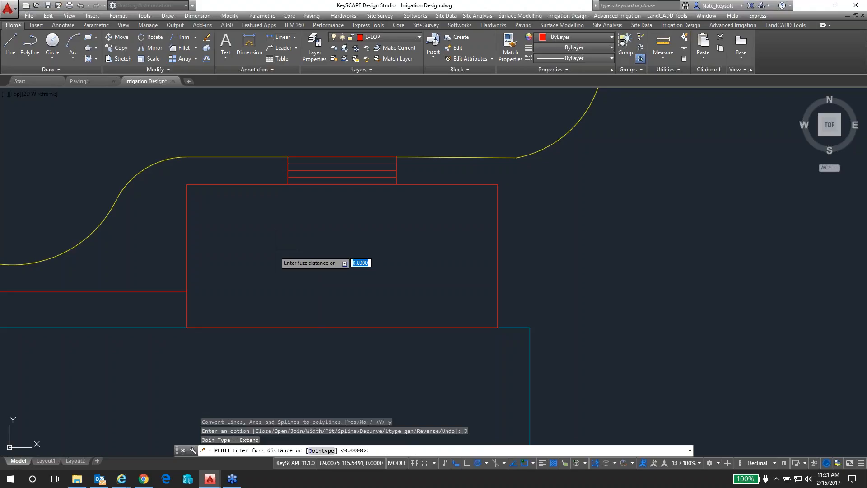
{"action": "key", "text": "Return"}
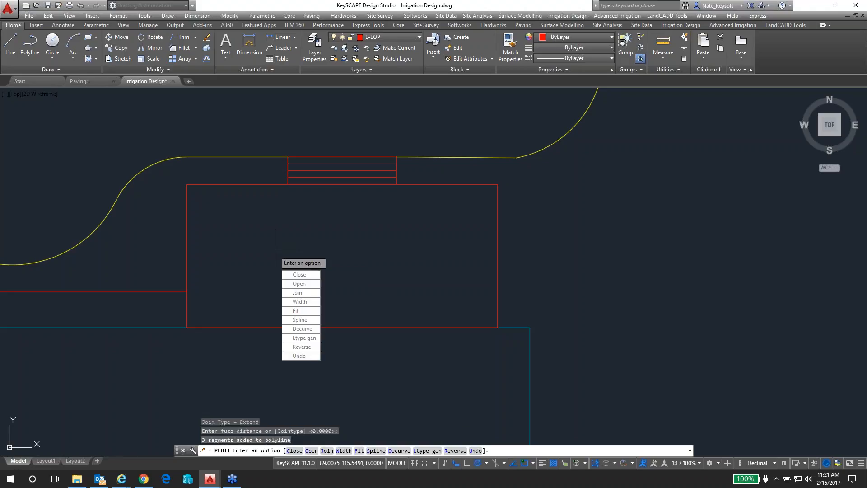
Close the joined patio polyline, end the polyline edit and check the outline by selecting it
{"action": "type", "text": "C"}
{"action": "key", "text": "Return"}
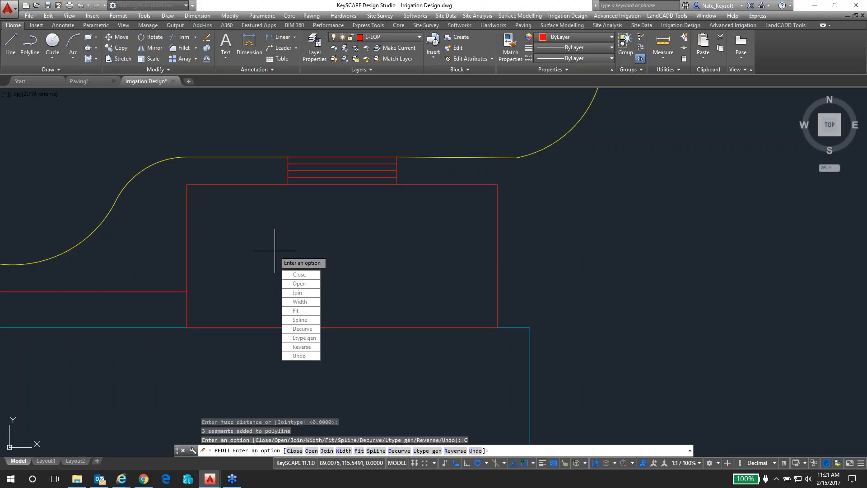
{"action": "key", "text": "Return"}
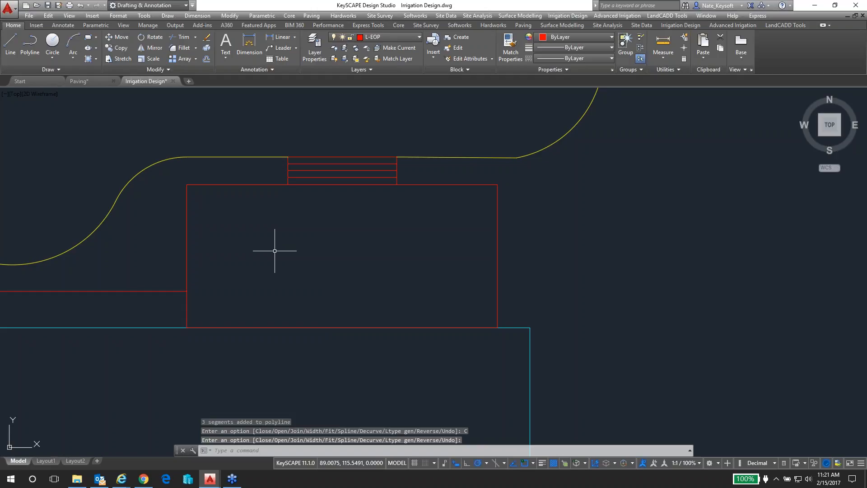
{"action": "left_click", "coordinate": [245, 183]}
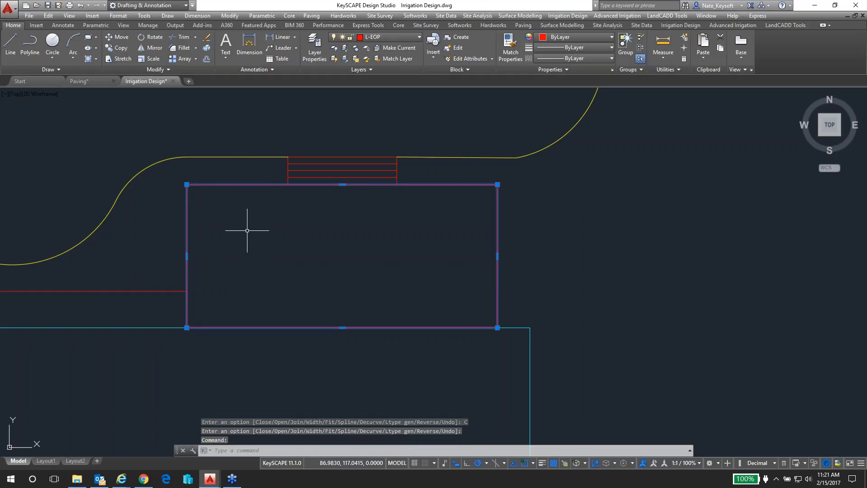
{"action": "key", "text": "Escape"}
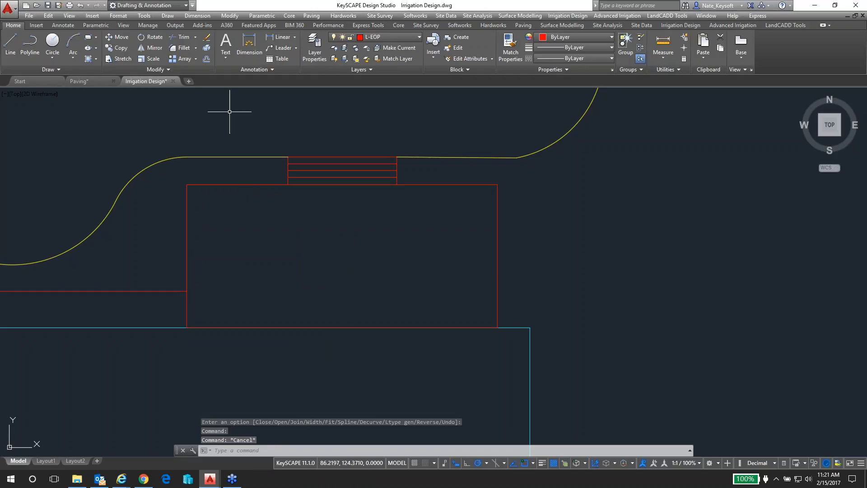
Offset the patio outline inward by .6667
{"action": "left_click", "coordinate": [206, 60]}
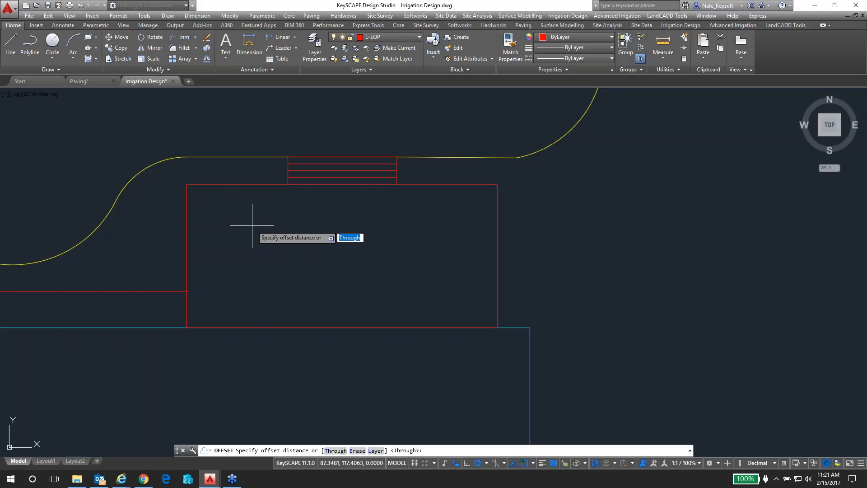
{"action": "type", "text": ".6"}
{"action": "key", "text": "Return"}
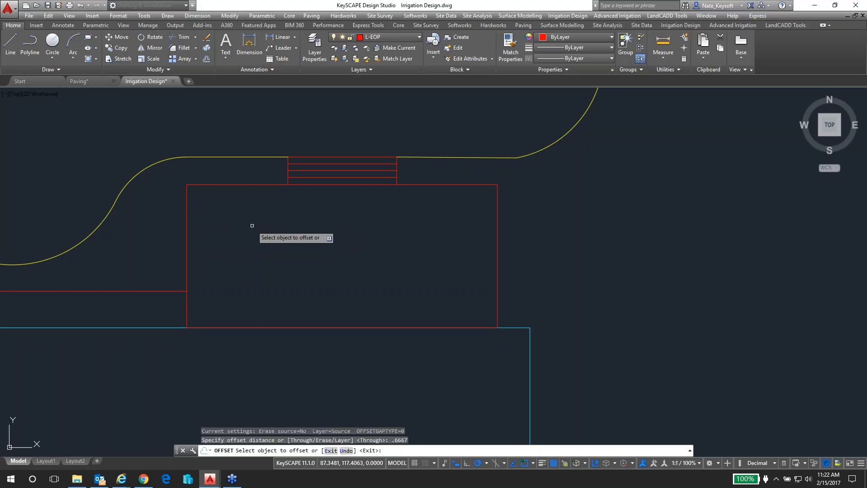
{"action": "left_click", "coordinate": [258, 184]}
{"action": "left_click", "coordinate": [254, 189]}
{"action": "key", "text": "Return"}
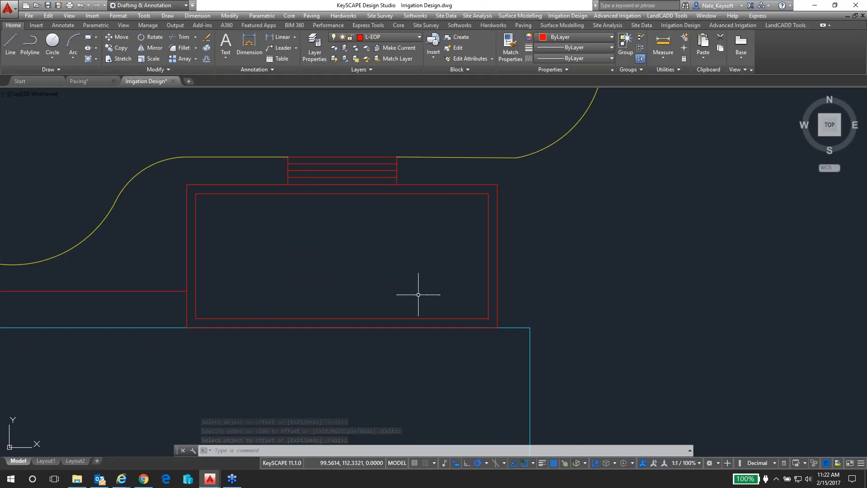
Stretch the house-side edge of the inner patio outline onto the house wall line
{"action": "left_click", "coordinate": [421, 318]}
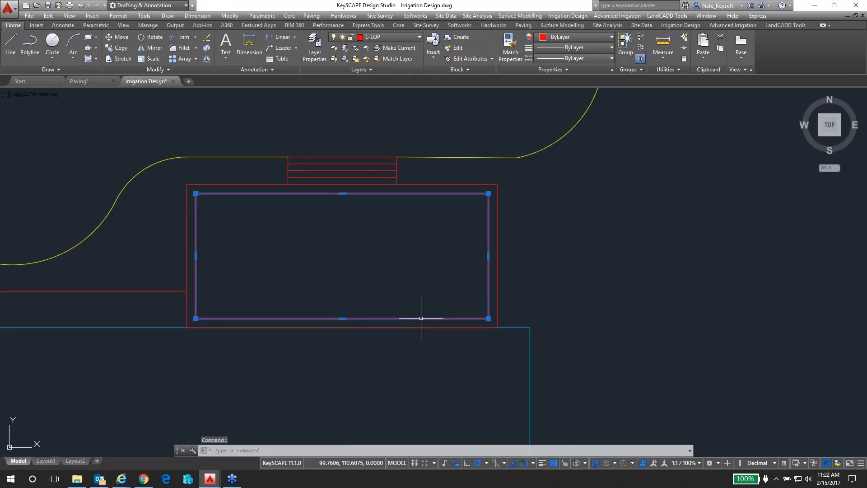
{"action": "left_click", "coordinate": [343, 318]}
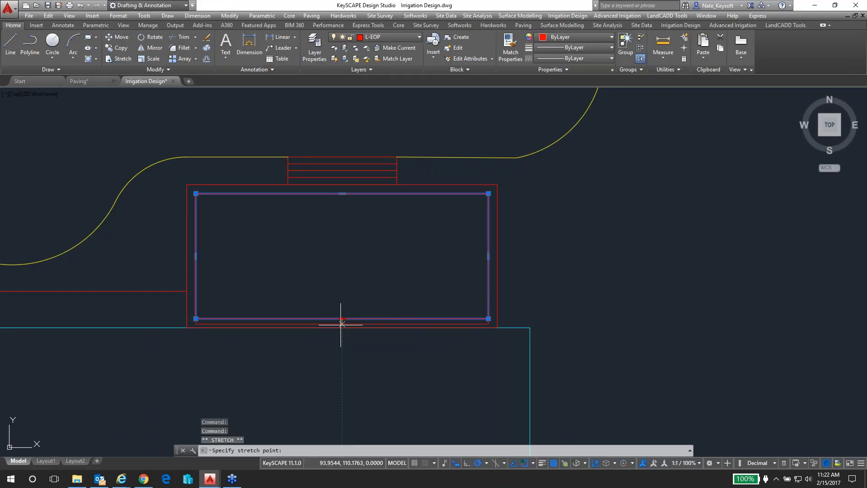
{"action": "left_click", "coordinate": [342, 328]}
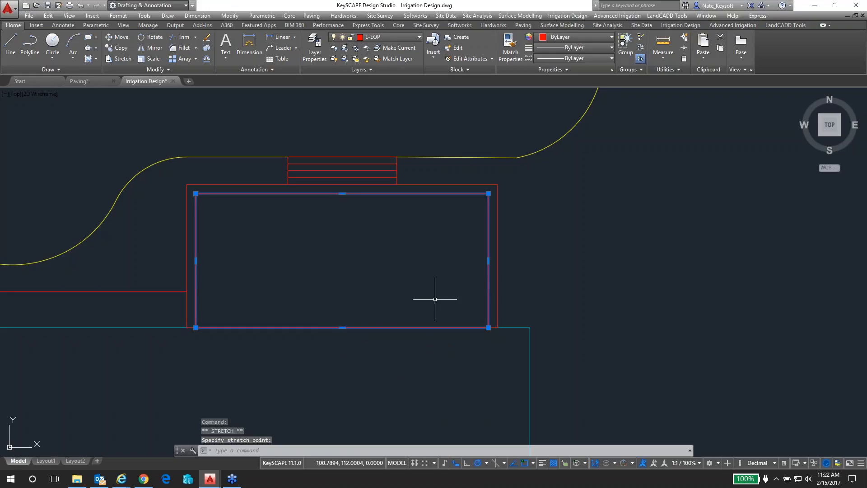
{"action": "key", "text": "Escape"}
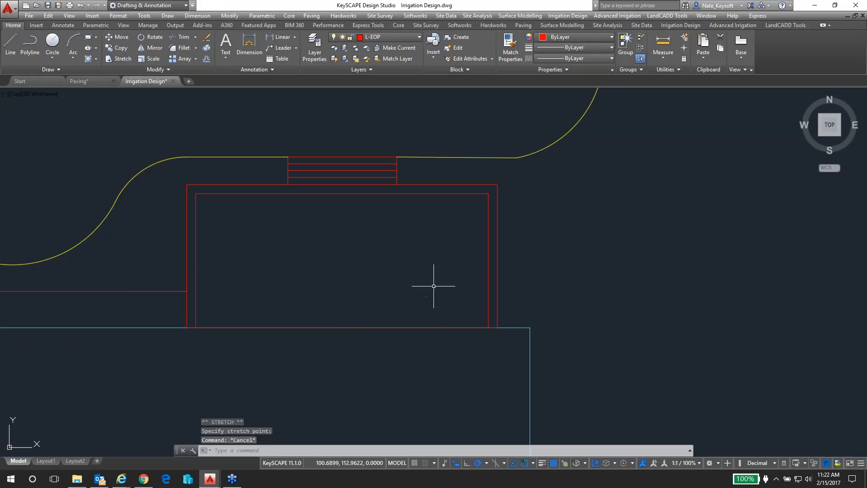
Start adding paving with the inner patio outline as its area, keeping the source object
{"action": "left_click", "coordinate": [524, 25]}
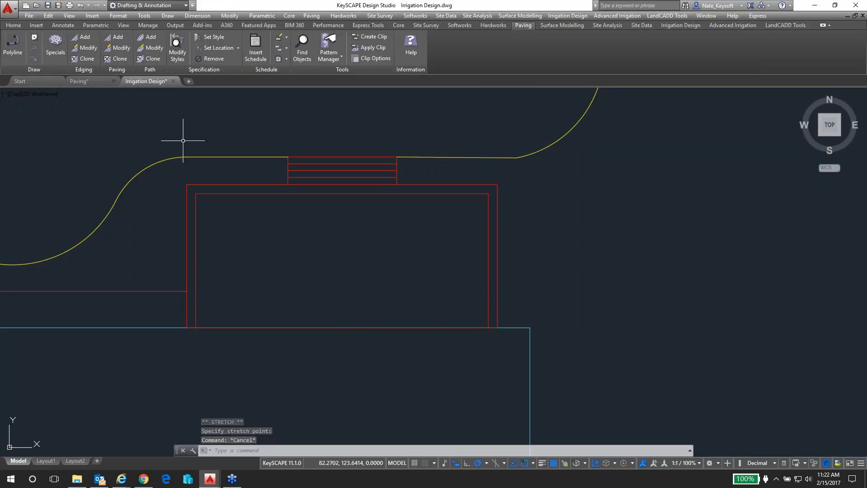
{"action": "left_click", "coordinate": [115, 36]}
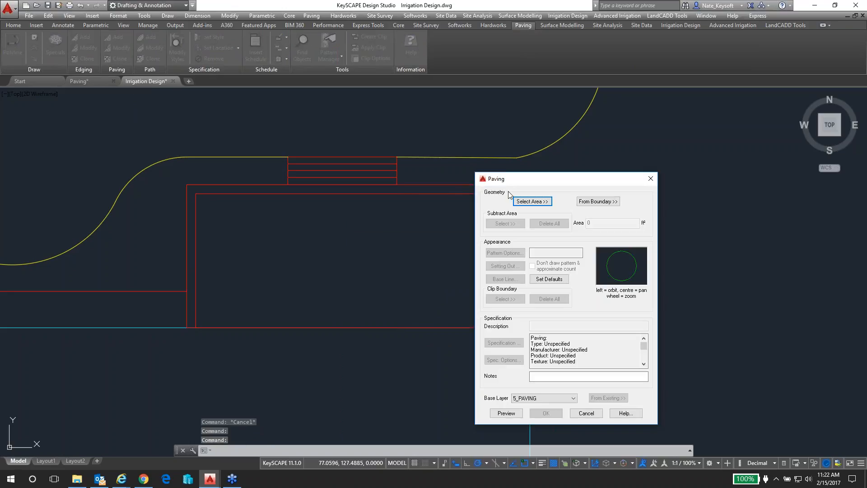
{"action": "left_click", "coordinate": [536, 202]}
{"action": "left_click", "coordinate": [469, 194]}
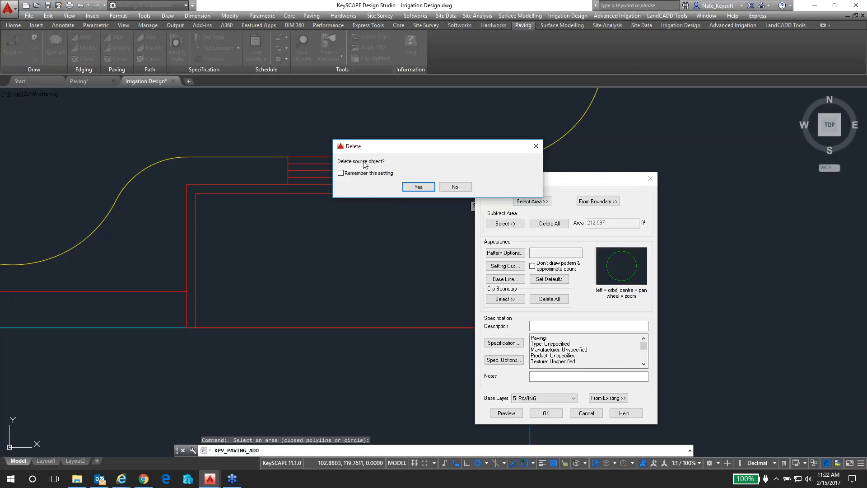
{"action": "left_click", "coordinate": [455, 187]}
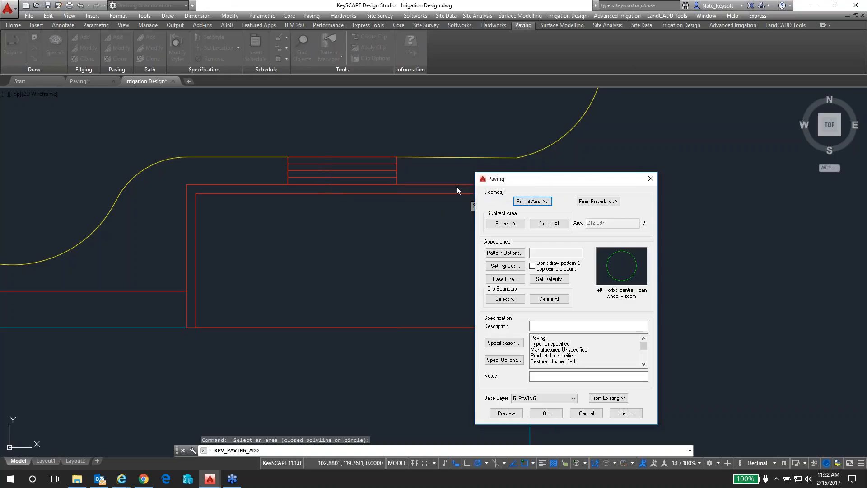
Choose the Herringbone block pattern 200x100x10mm joint for the paving and preview it on the patio
{"action": "left_click", "coordinate": [507, 258]}
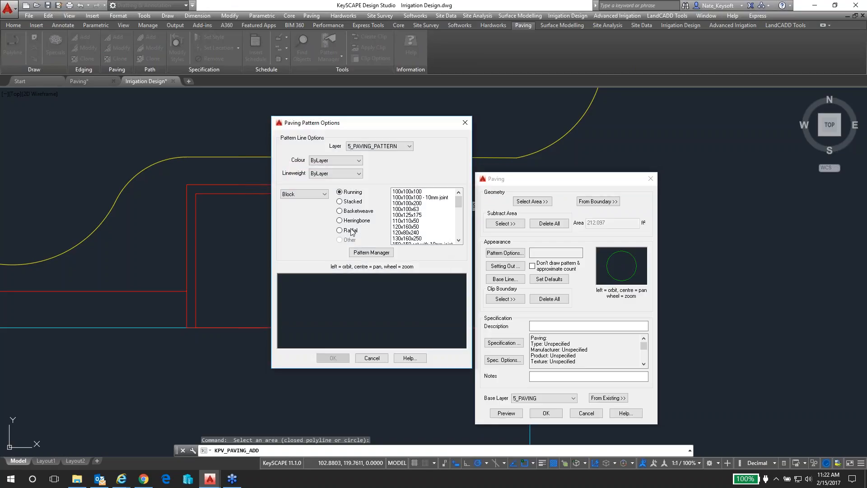
{"action": "left_click", "coordinate": [340, 221]}
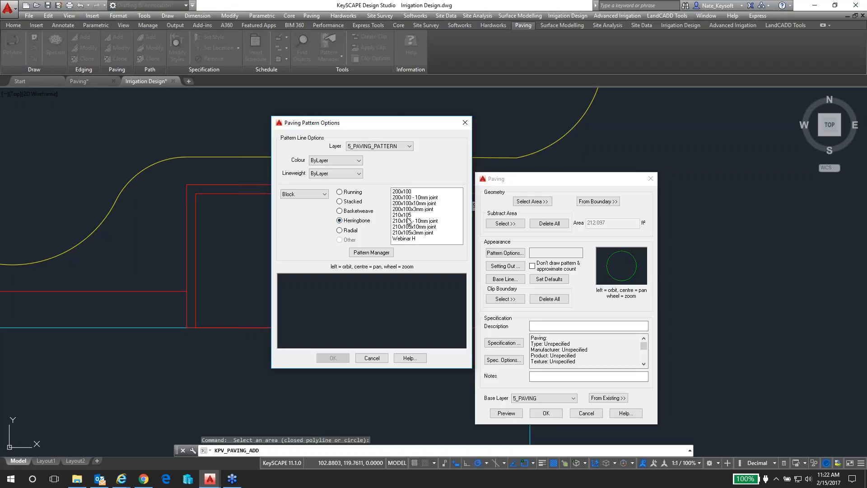
{"action": "left_click", "coordinate": [407, 204]}
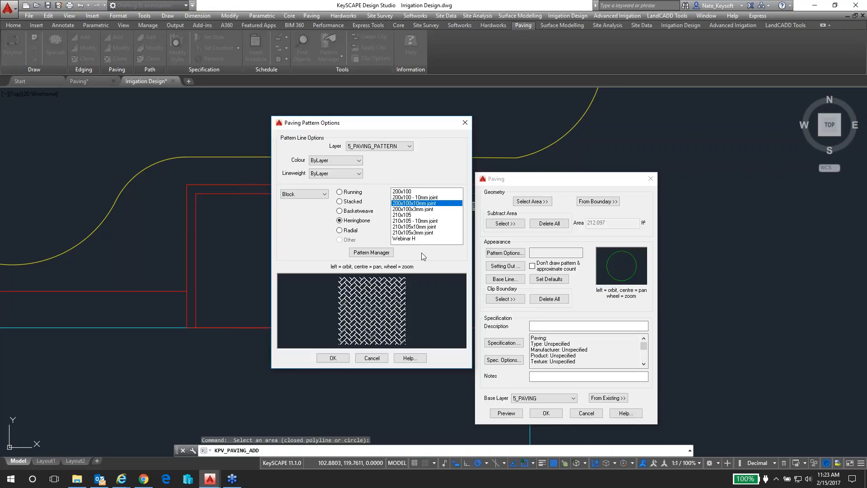
{"action": "left_click", "coordinate": [333, 358]}
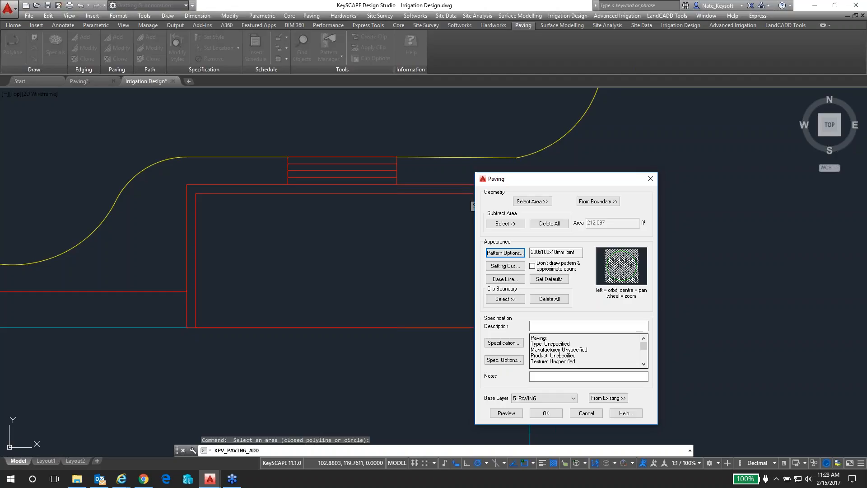
{"action": "left_click", "coordinate": [502, 413]}
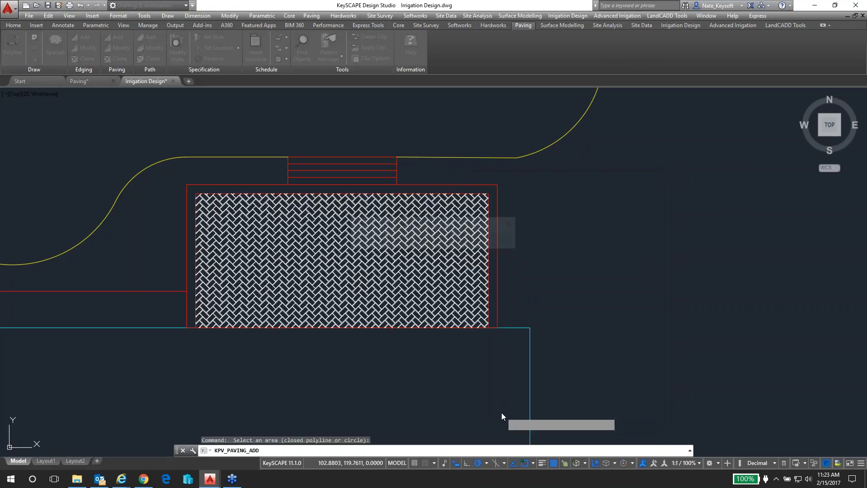
{"action": "scroll", "coordinate": [423, 285], "scroll_direction": "up", "scroll_amount": 2}
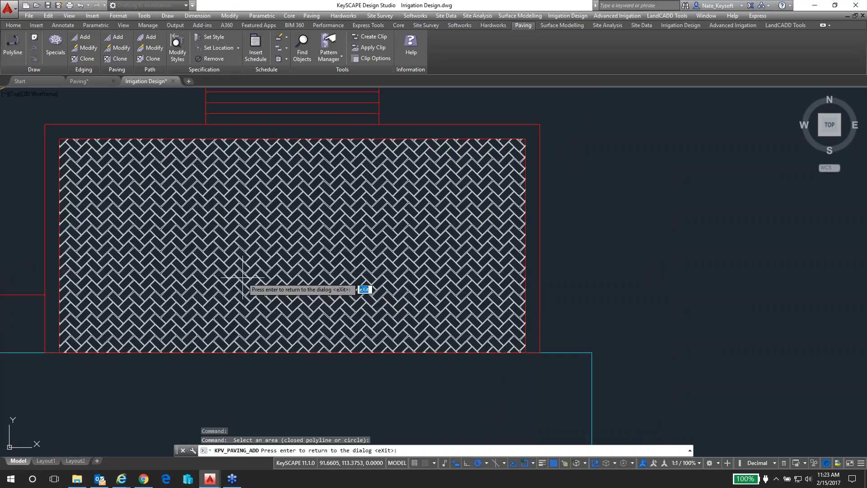
{"action": "middle_click_drag", "start_coordinate": [126, 216], "coordinate": [292, 229]}
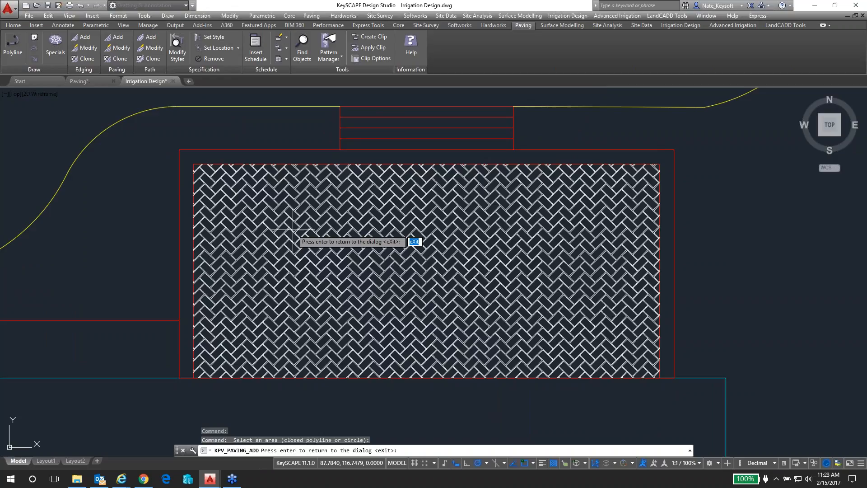
{"action": "key", "text": "Return"}
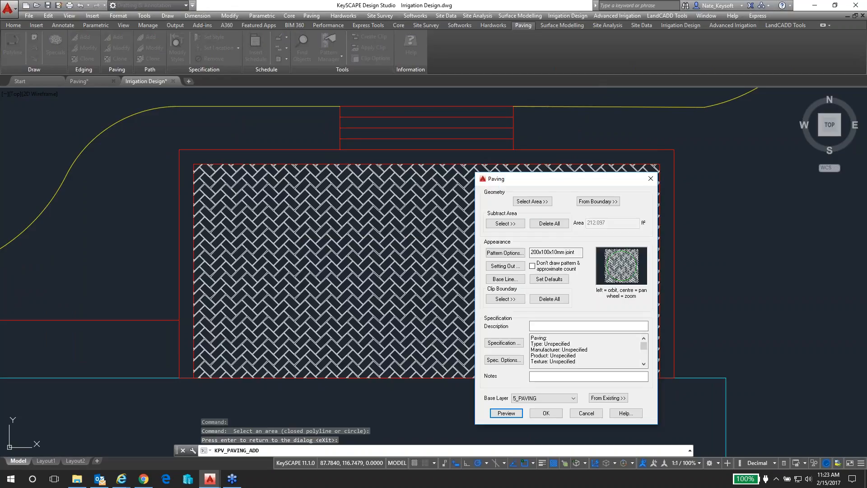
Set the pattern start point to the northwest corner of the inner patio outline and preview the paving
{"action": "left_click", "coordinate": [505, 267]}
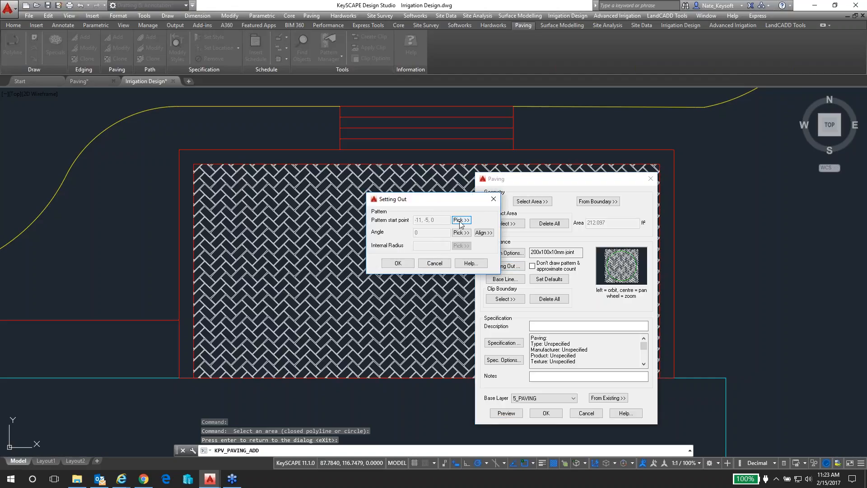
{"action": "left_click", "coordinate": [462, 220]}
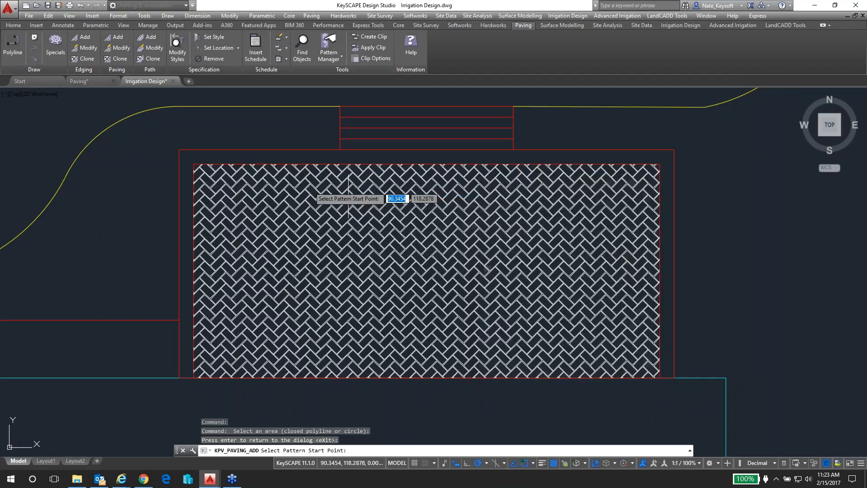
{"action": "left_click", "coordinate": [193, 163]}
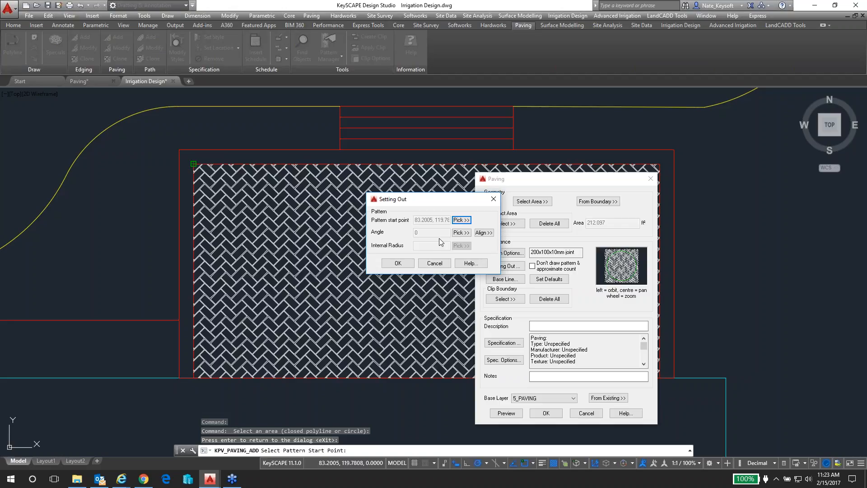
{"action": "left_click", "coordinate": [400, 264]}
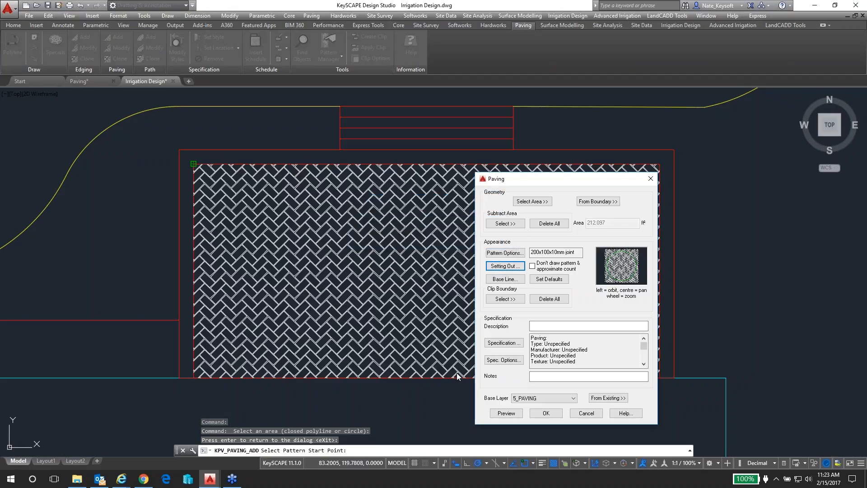
{"action": "left_click", "coordinate": [504, 414]}
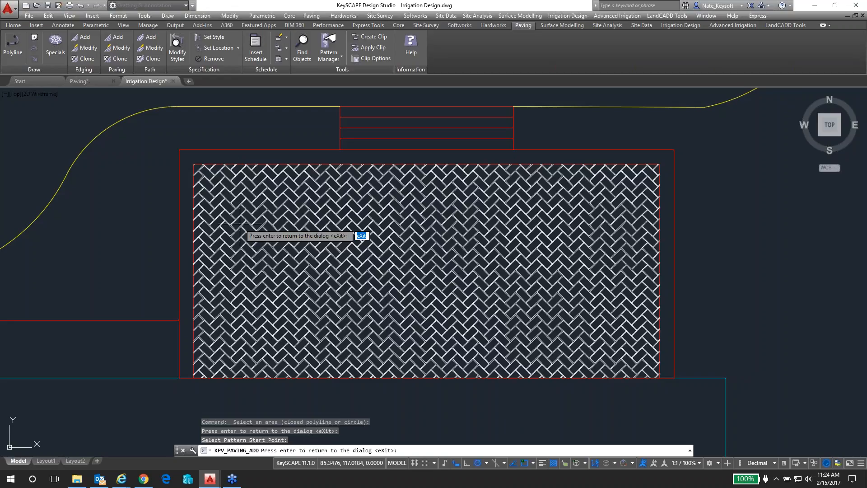
{"action": "key", "text": "Return"}
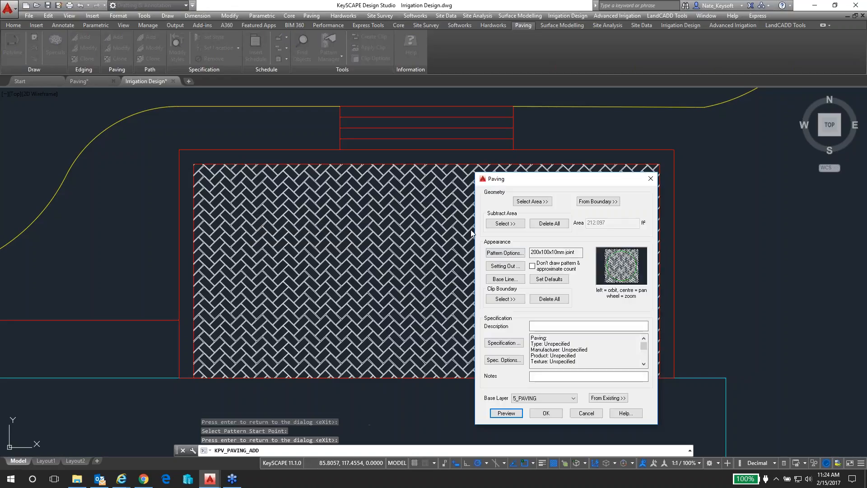
Change the paving pattern to the Running block pattern 200x100x10mm joint
{"action": "left_click", "coordinate": [519, 256]}
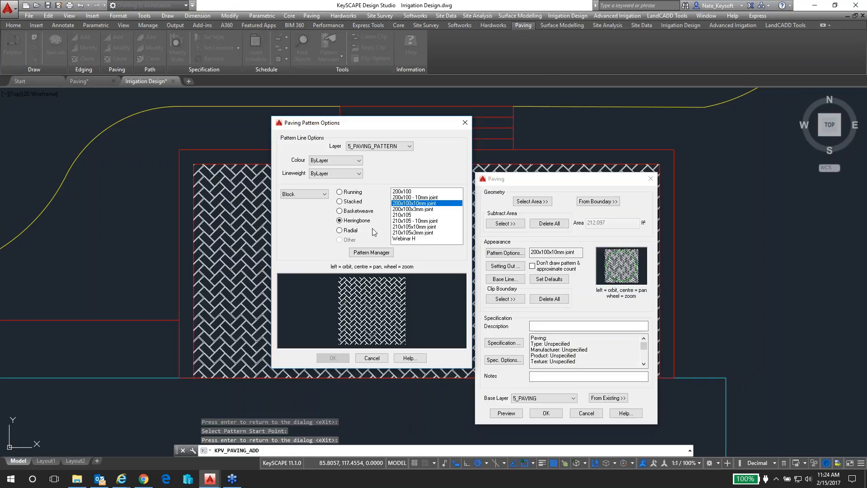
{"action": "left_click", "coordinate": [348, 192]}
{"action": "left_click_drag", "start_coordinate": [460, 204], "coordinate": [460, 214]}
{"action": "left_click", "coordinate": [429, 215]}
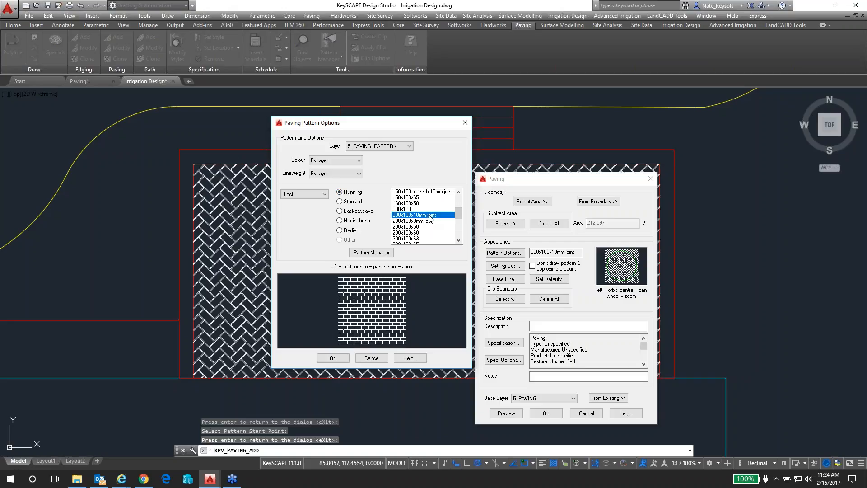
{"action": "left_click", "coordinate": [333, 358]}
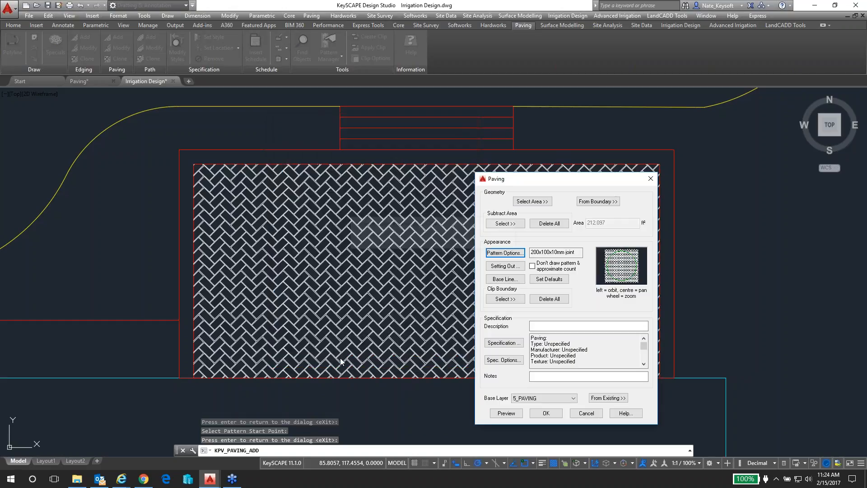
Preview the running pattern on the patio and create the paving on base layer 5_PAVING
{"action": "left_click", "coordinate": [511, 412]}
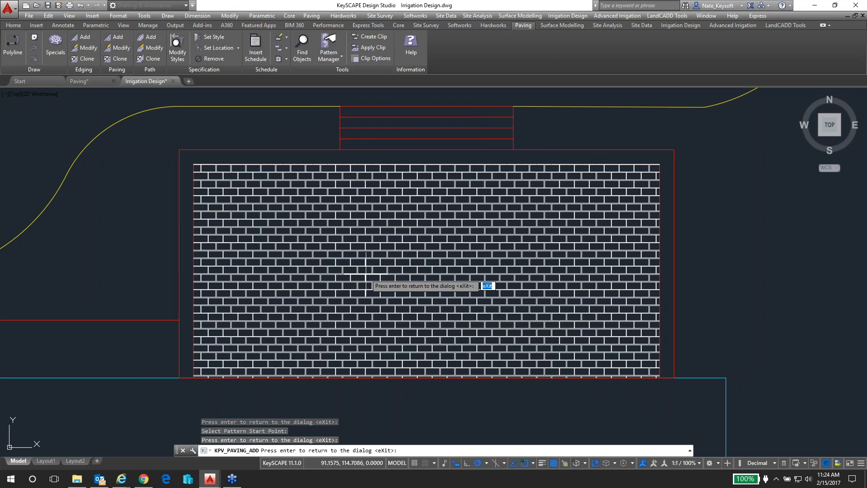
{"action": "scroll", "coordinate": [366, 273], "scroll_direction": "up", "scroll_amount": 2}
{"action": "scroll", "coordinate": [365, 273], "scroll_direction": "down", "scroll_amount": 3}
{"action": "key", "text": "Return"}
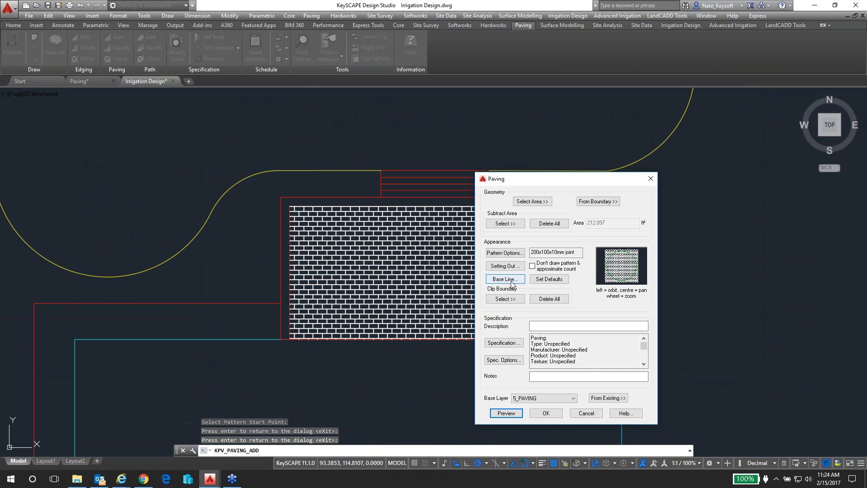
{"action": "left_click", "coordinate": [547, 413]}
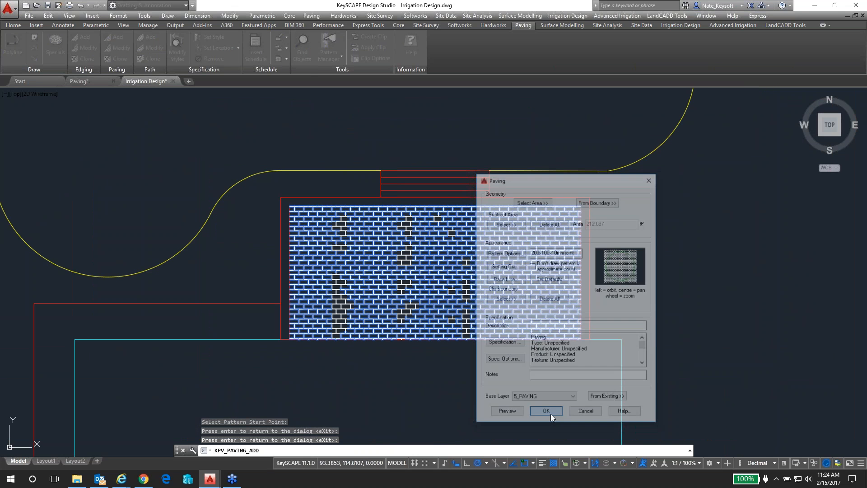
Place the paving's area and brick-count label east of the patio, with its leader starting near the paving's east edge
{"action": "left_click", "coordinate": [695, 279]}
{"action": "left_click", "coordinate": [567, 280]}
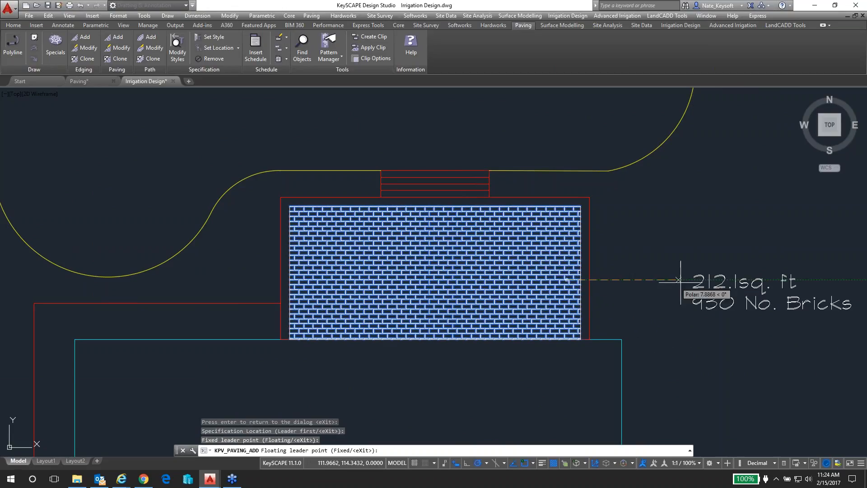
{"action": "left_click", "coordinate": [667, 284]}
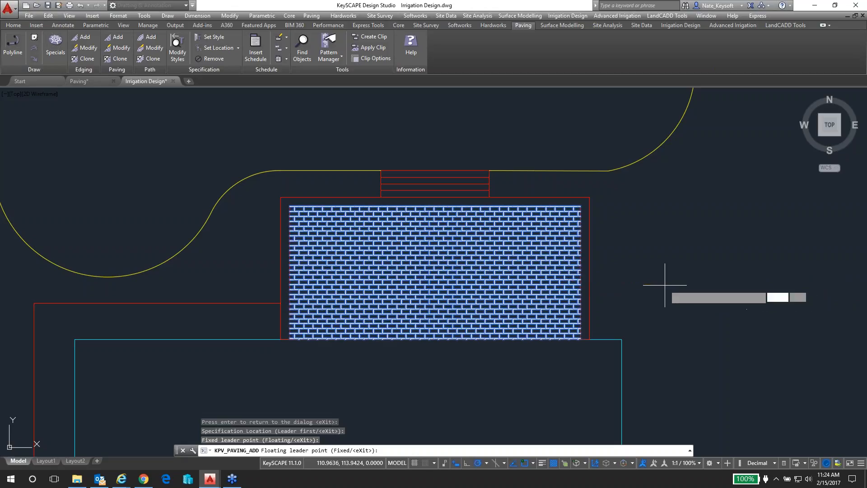
{"action": "left_click", "coordinate": [683, 285]}
{"action": "key", "text": "Return"}
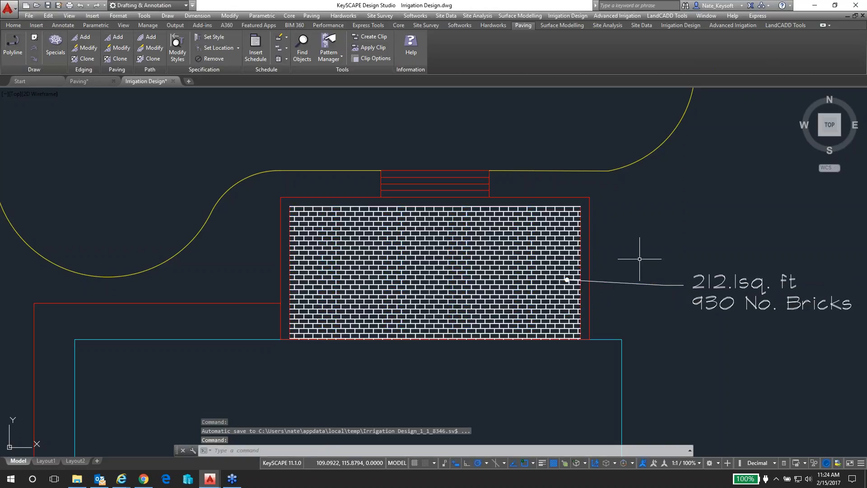
Start a new edging that follows the patio's brick paving and open its pattern options
{"action": "middle_click_drag", "start_coordinate": [639, 248], "coordinate": [520, 244]}
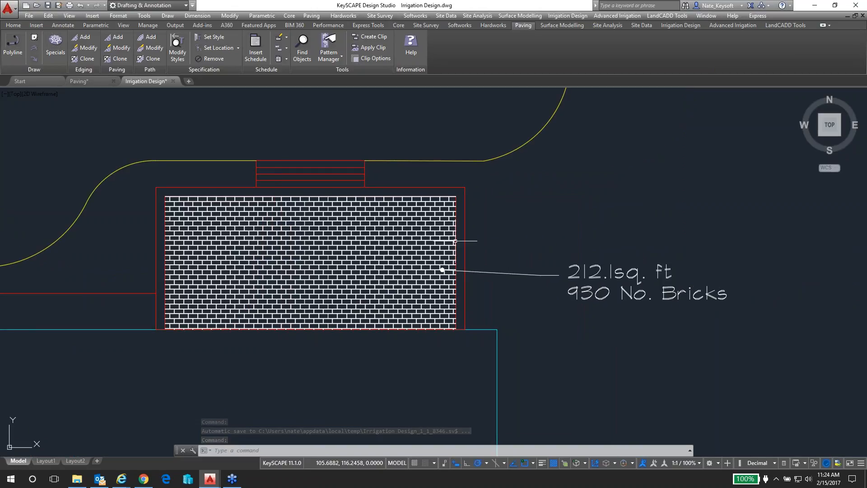
{"action": "scroll", "coordinate": [176, 180], "scroll_direction": "up", "scroll_amount": 2}
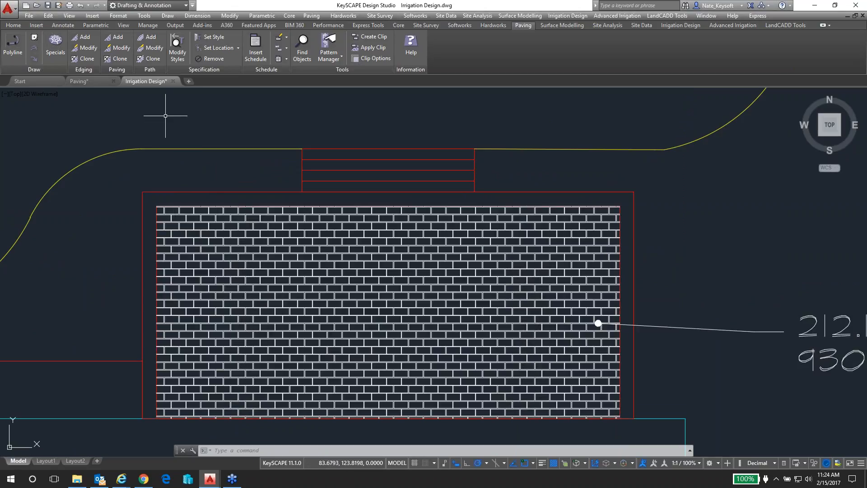
{"action": "left_click", "coordinate": [84, 41]}
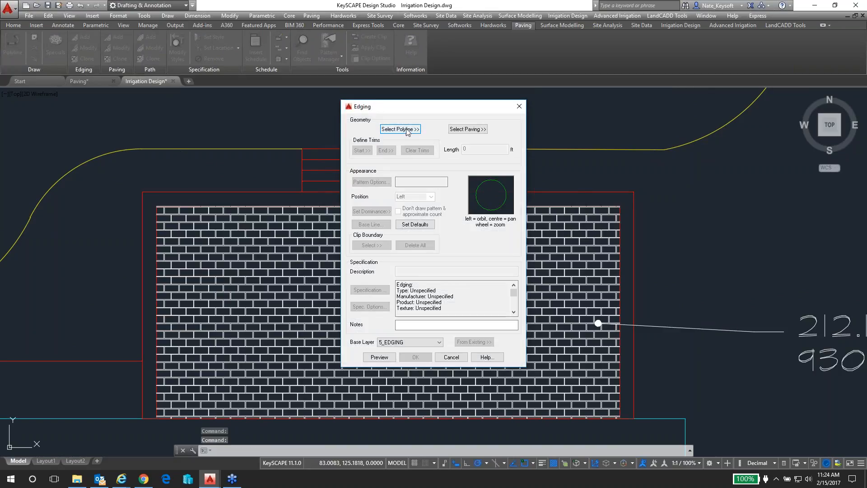
{"action": "left_click", "coordinate": [468, 130]}
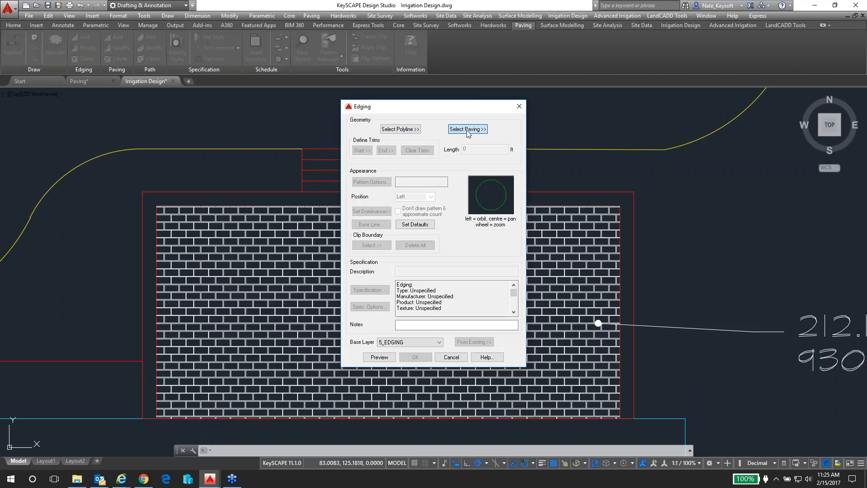
{"action": "left_click", "coordinate": [323, 214]}
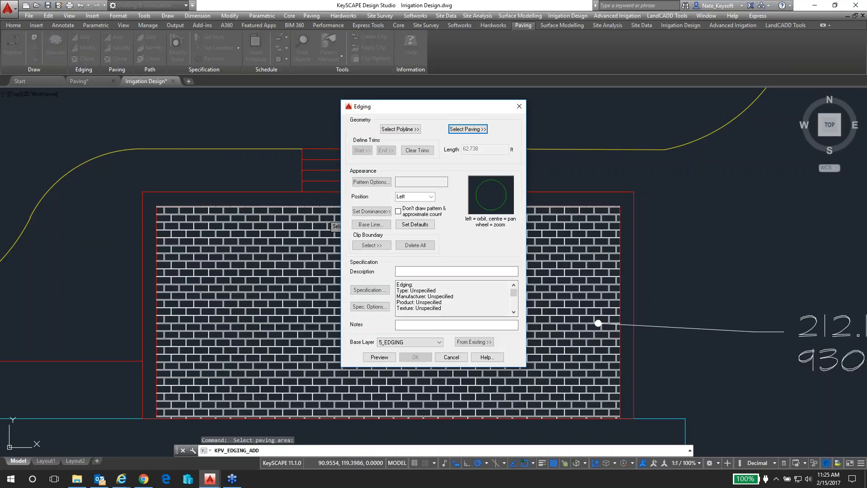
{"action": "left_click", "coordinate": [367, 180]}
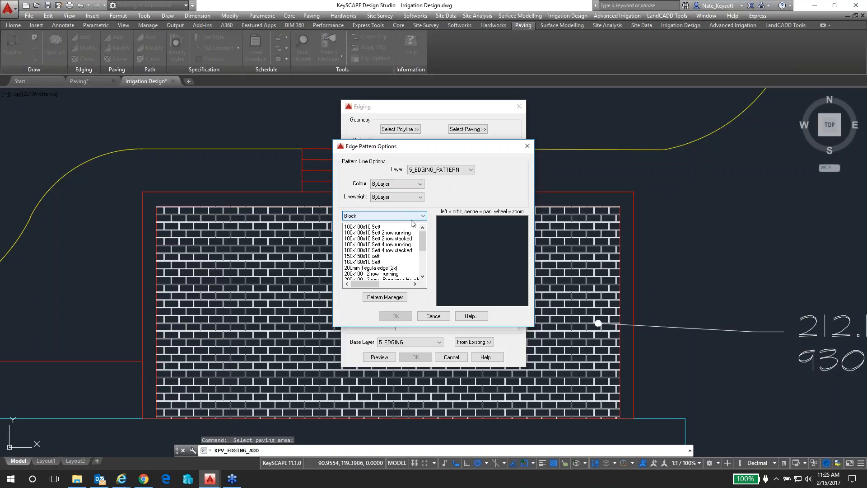
Compare the Block edge patterns, including 200x100 - 2 row - running, the multi-row running and header patterns, and the setts
{"action": "left_click_drag", "start_coordinate": [425, 246], "coordinate": [424, 255]}
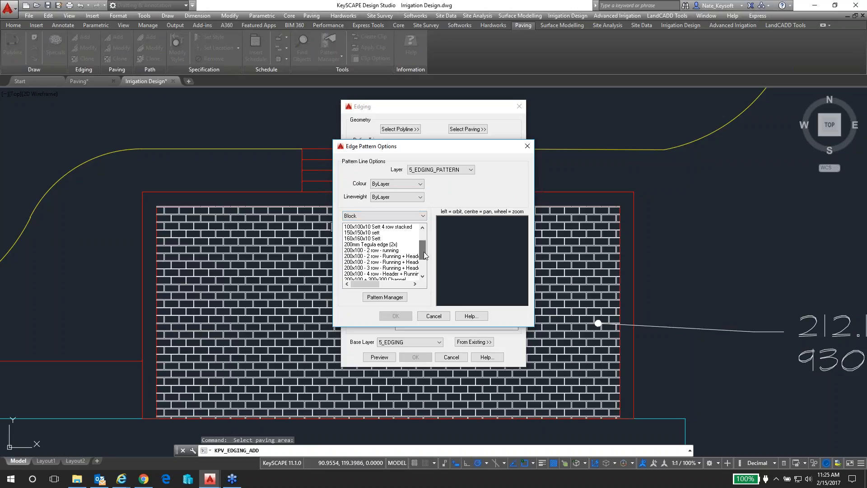
{"action": "left_click", "coordinate": [392, 251]}
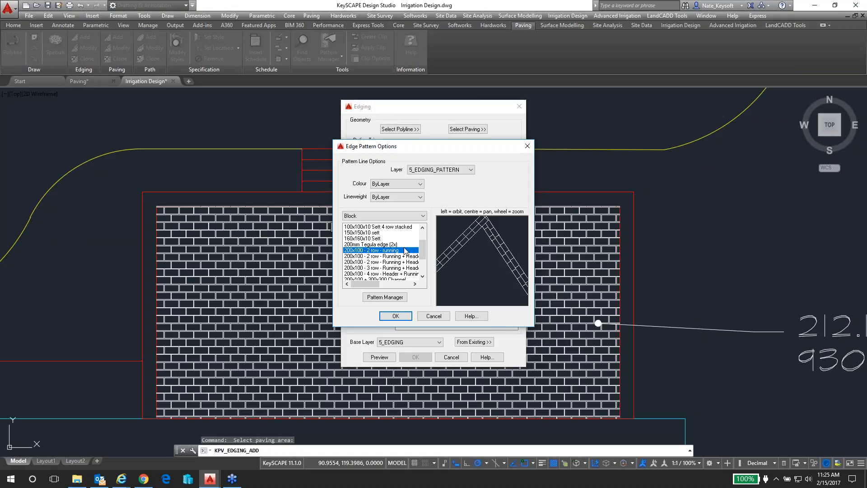
{"action": "left_click_drag", "start_coordinate": [421, 250], "coordinate": [408, 259]}
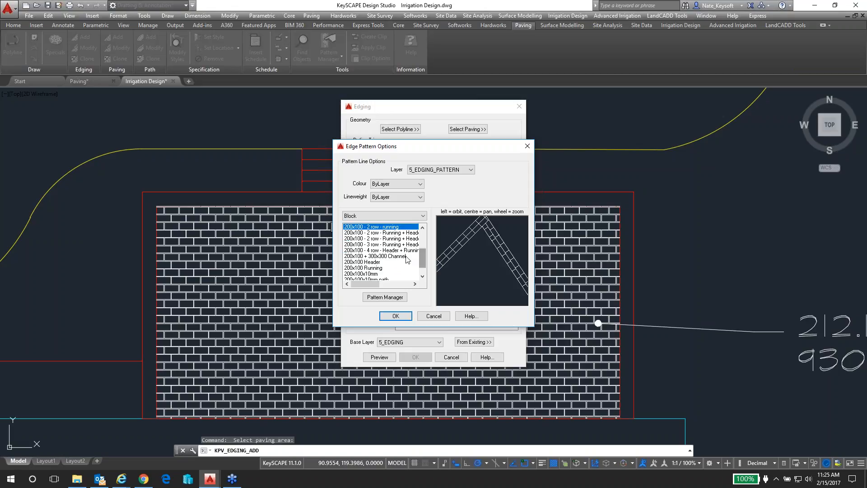
{"action": "left_click", "coordinate": [382, 250]}
{"action": "left_click", "coordinate": [382, 244]}
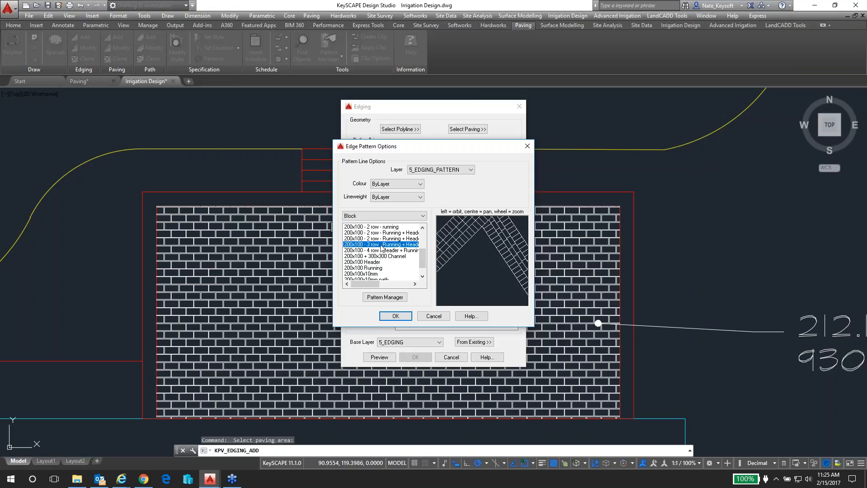
{"action": "left_click", "coordinate": [382, 239]}
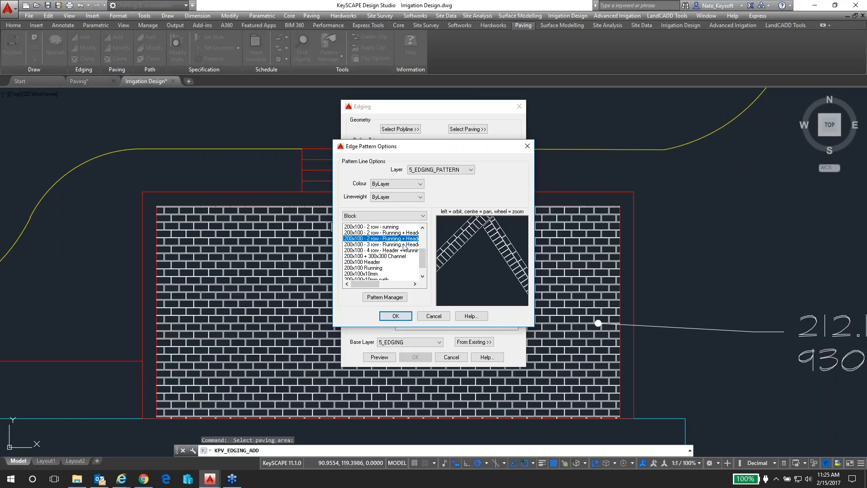
{"action": "left_click_drag", "start_coordinate": [426, 259], "coordinate": [409, 243]}
{"action": "scroll", "coordinate": [403, 244], "scroll_direction": "down", "scroll_amount": 1}
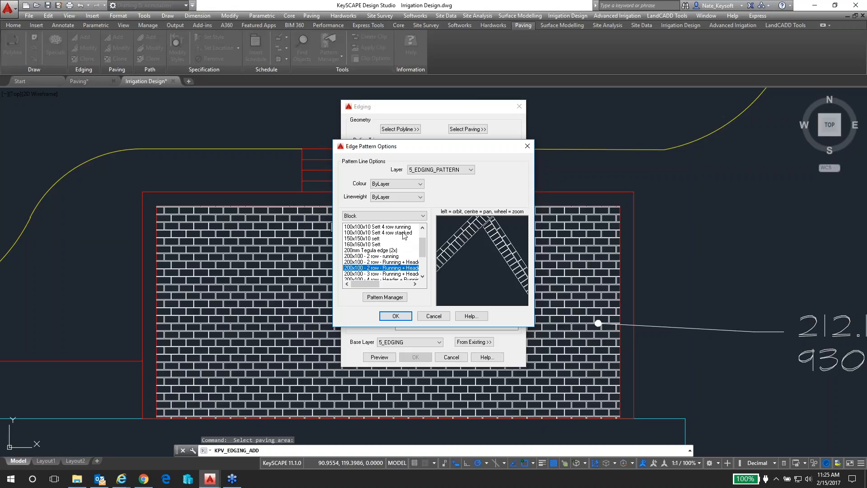
{"action": "left_click", "coordinate": [403, 229]}
{"action": "left_click", "coordinate": [404, 233]}
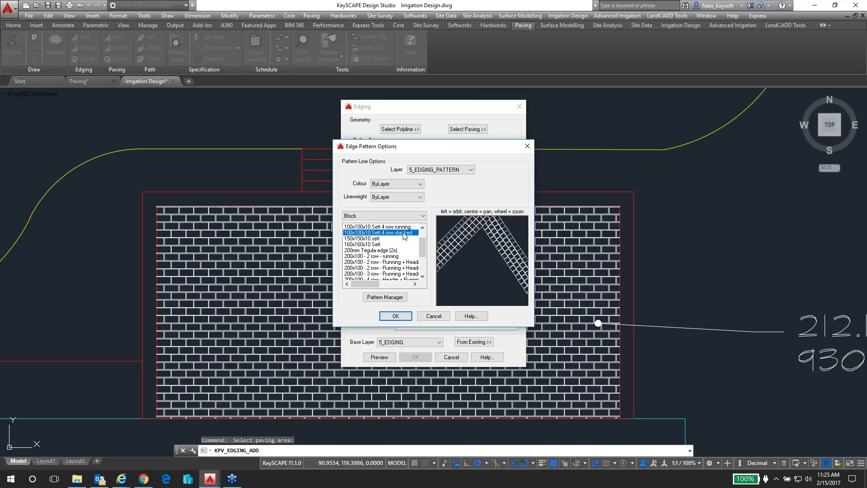
{"action": "left_click", "coordinate": [378, 246]}
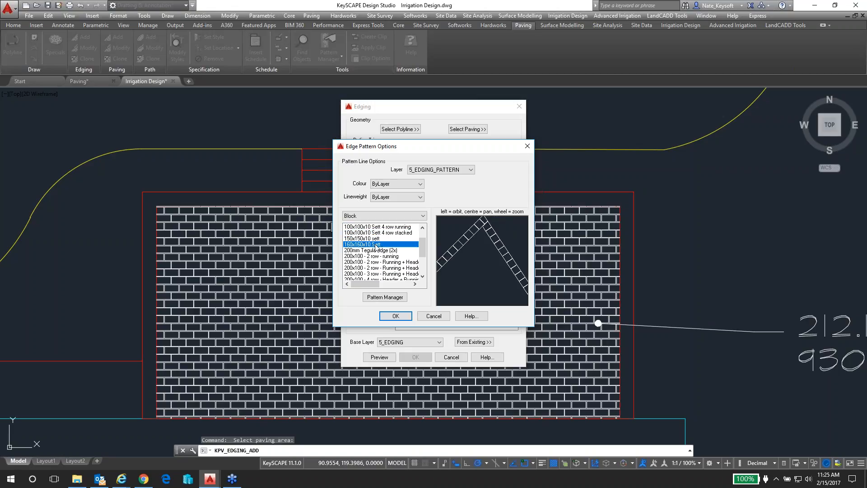
Choose the Block edge pattern 200x100 Header for the edging and preview it around the patio paving
{"action": "scroll", "coordinate": [381, 253], "scroll_direction": "down", "scroll_amount": 2}
{"action": "left_click", "coordinate": [377, 256]}
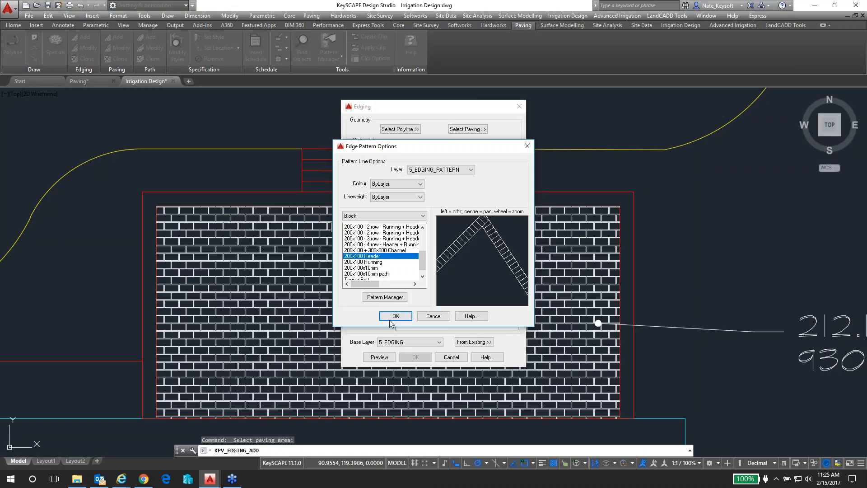
{"action": "left_click", "coordinate": [373, 268]}
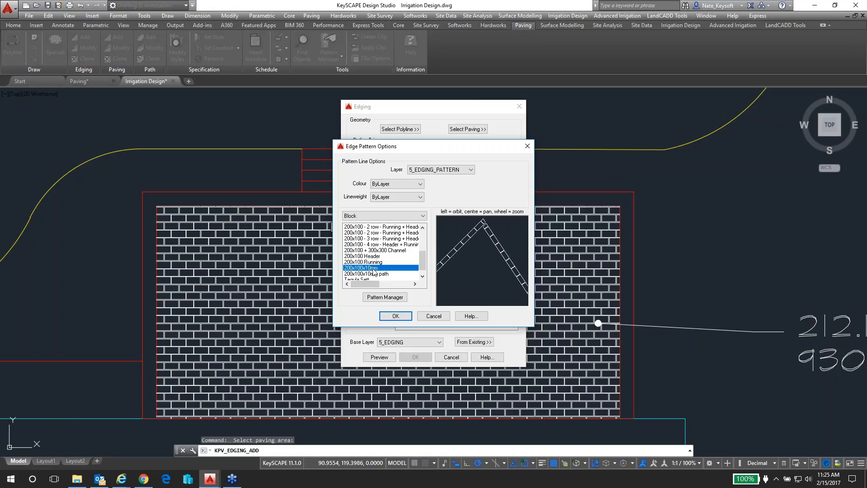
{"action": "left_click", "coordinate": [372, 256]}
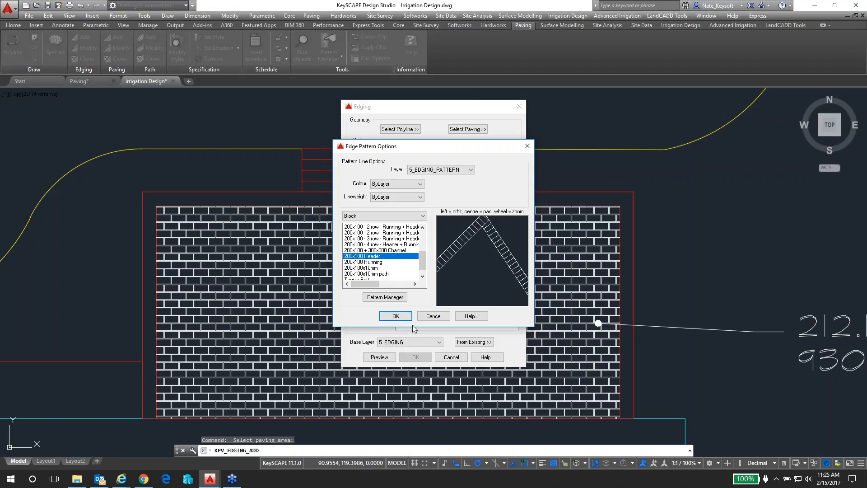
{"action": "left_click", "coordinate": [396, 317]}
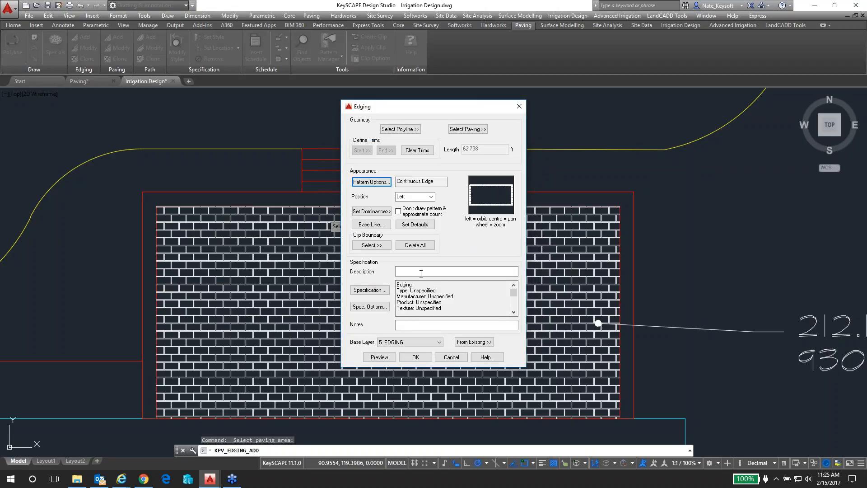
{"action": "left_click", "coordinate": [378, 355]}
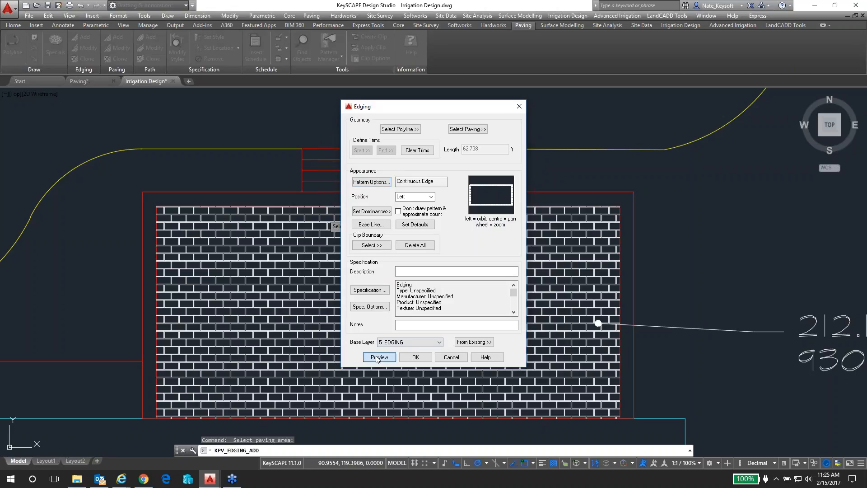
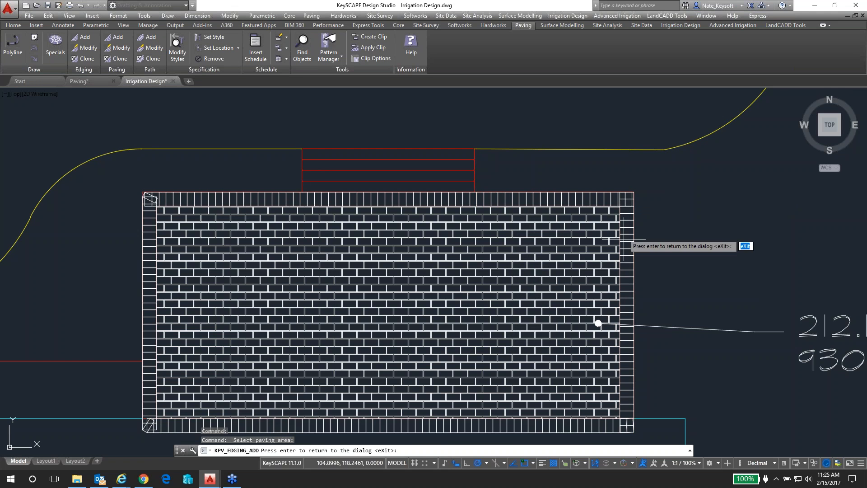
Set the edging's junction dominance to the mitred corner layout, applied to all junctions, and preview it around the patio
{"action": "scroll", "coordinate": [628, 198], "scroll_direction": "up", "scroll_amount": 4}
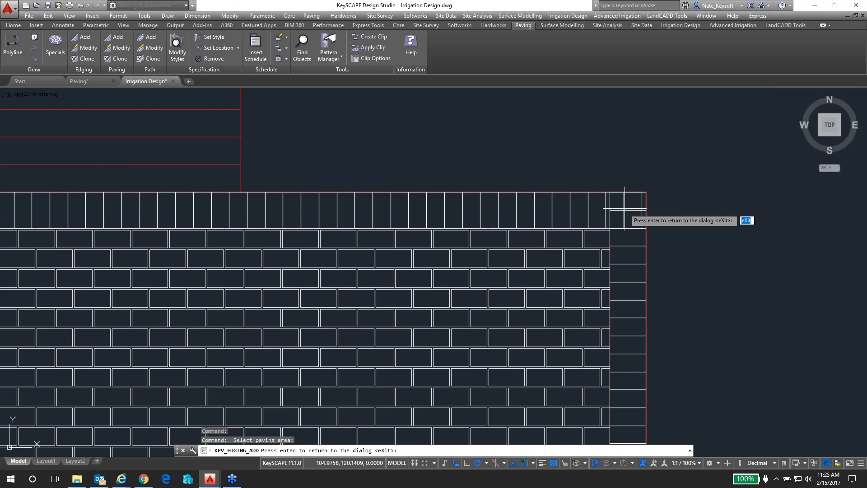
{"action": "scroll", "coordinate": [627, 207], "scroll_direction": "down", "scroll_amount": 4}
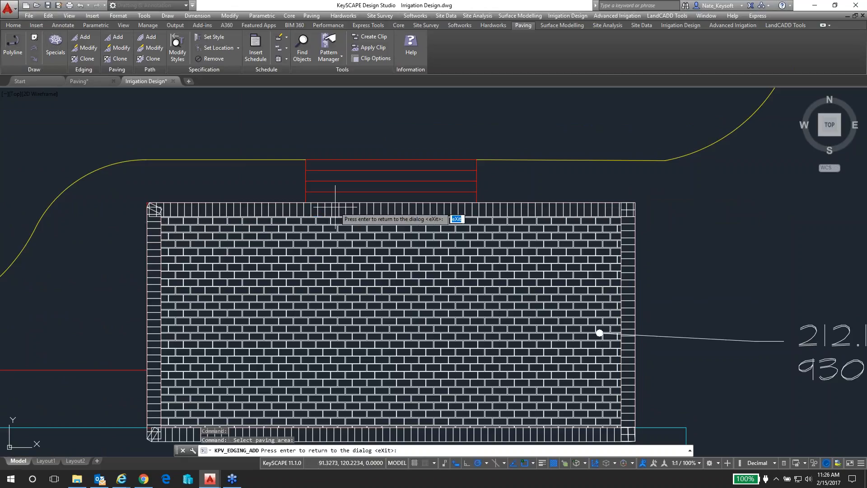
{"action": "key", "text": "Return"}
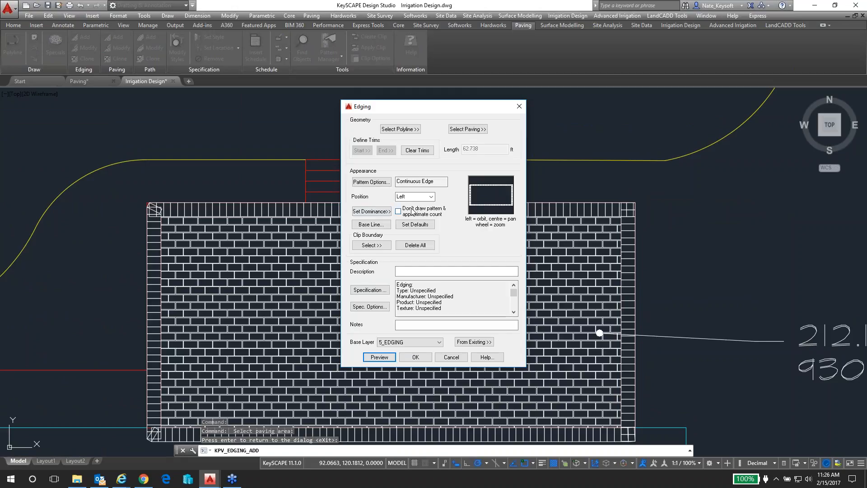
{"action": "left_click", "coordinate": [383, 211]}
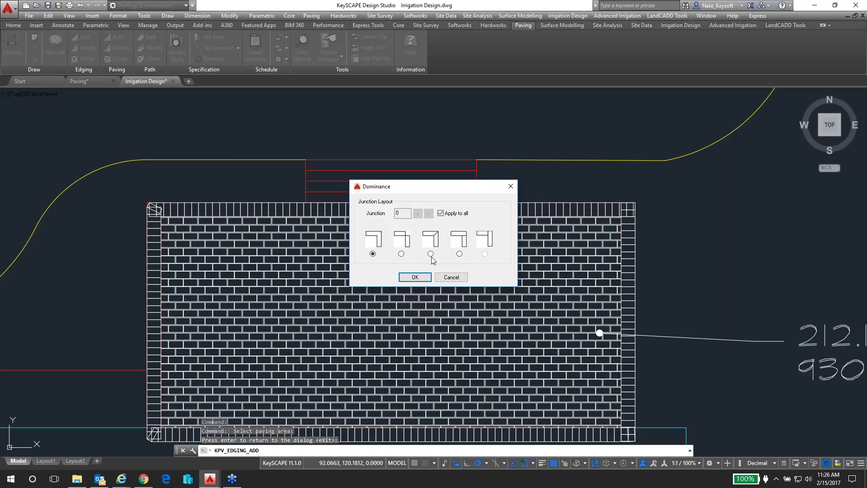
{"action": "left_click", "coordinate": [418, 279]}
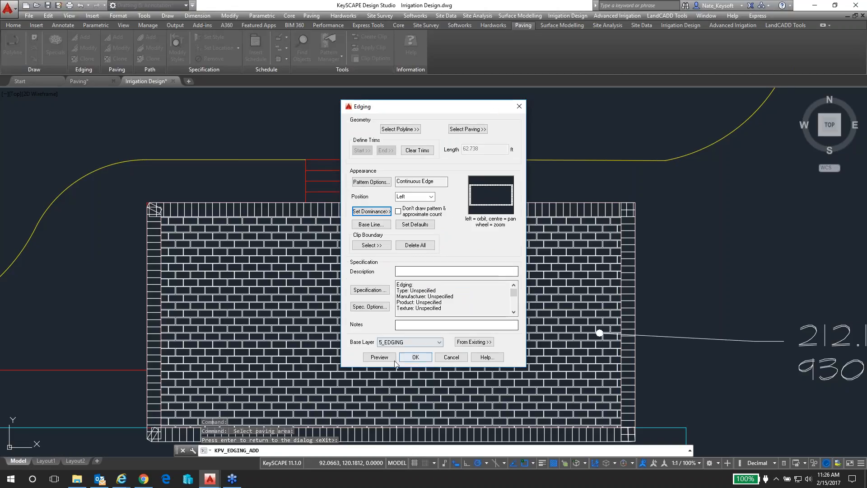
{"action": "left_click", "coordinate": [380, 356]}
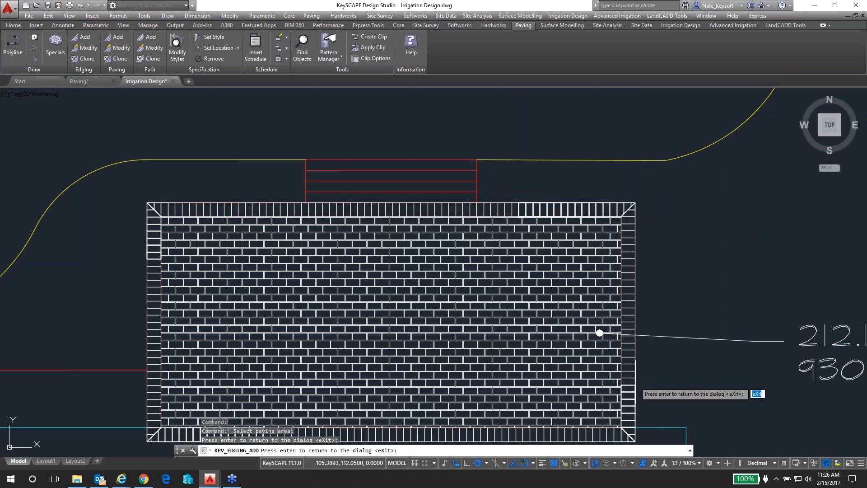
Inspect the mitred southeast corner of the previewed edging and accept the edging
{"action": "scroll", "coordinate": [619, 429], "scroll_direction": "up", "scroll_amount": 5}
{"action": "scroll", "coordinate": [583, 312], "scroll_direction": "up", "scroll_amount": 3}
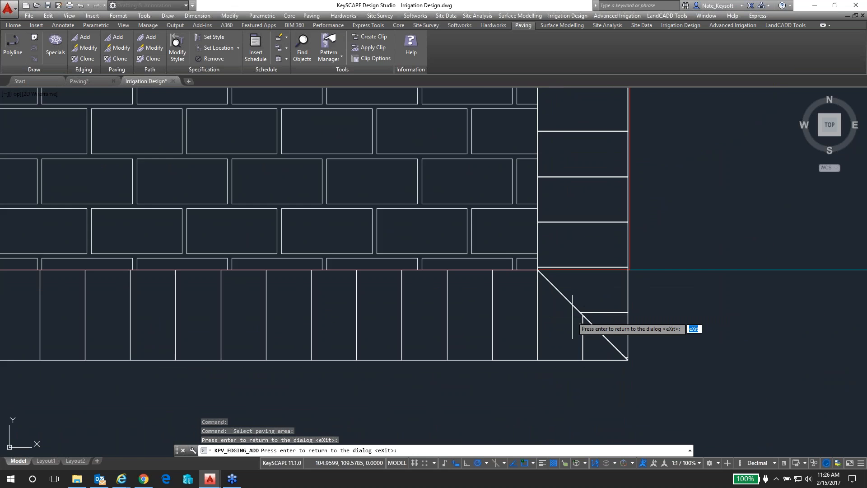
{"action": "scroll", "coordinate": [562, 318], "scroll_direction": "up", "scroll_amount": 1}
{"action": "scroll", "coordinate": [562, 318], "scroll_direction": "down", "scroll_amount": 6}
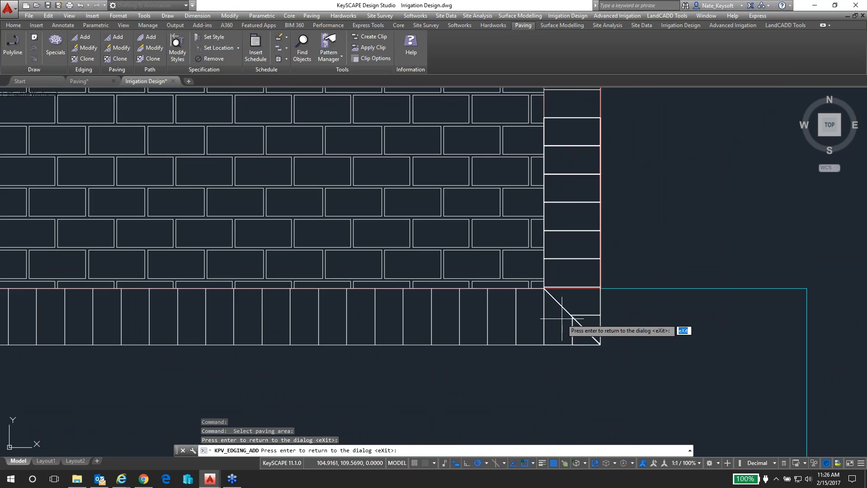
{"action": "middle_click_drag", "start_coordinate": [433, 227], "coordinate": [439, 232]}
{"action": "key", "text": "Return"}
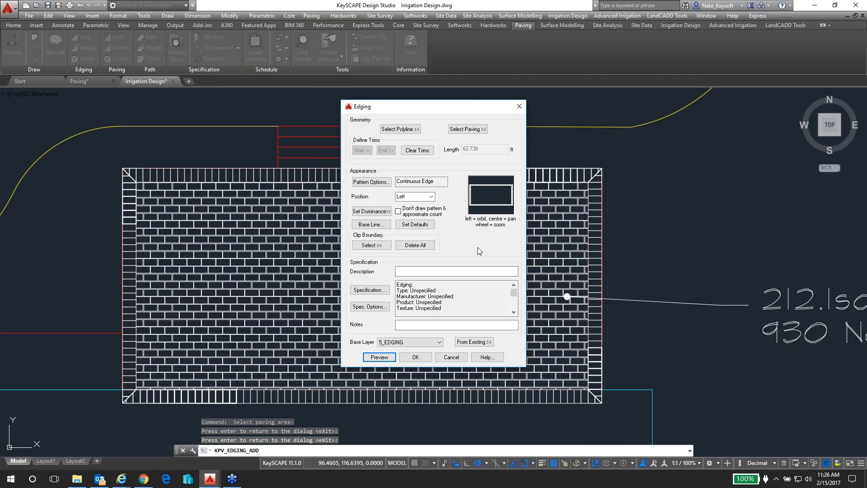
{"action": "left_click", "coordinate": [416, 356]}
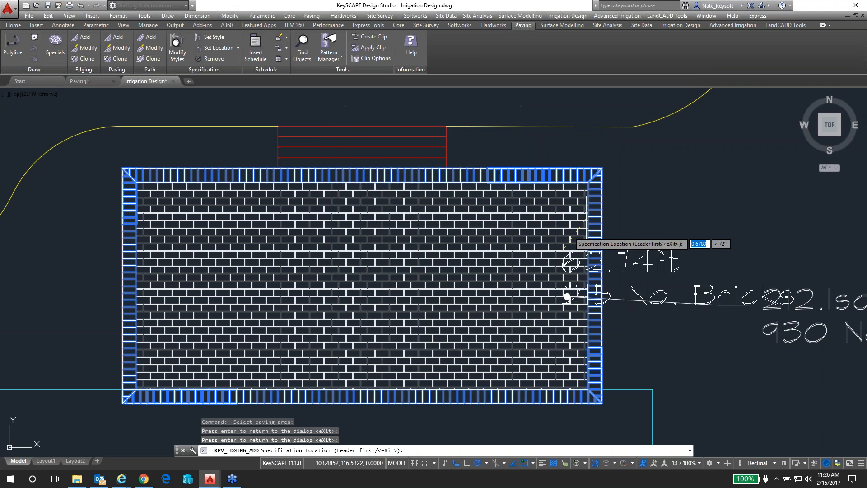
Place the edging's length and brick-count label above the paving label, with its leader starting on the east edging near the northeast corner
{"action": "scroll", "coordinate": [668, 149], "scroll_direction": "down", "scroll_amount": 2}
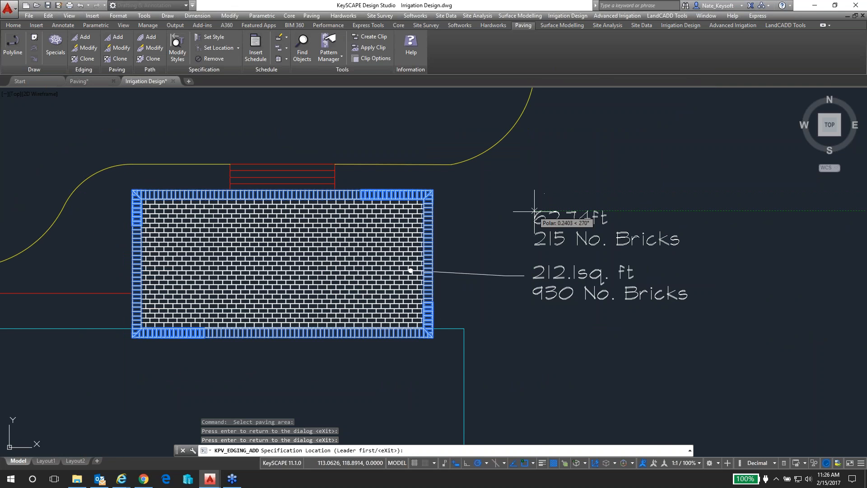
{"action": "left_click", "coordinate": [535, 212]}
{"action": "scroll", "coordinate": [429, 206], "scroll_direction": "up", "scroll_amount": 2}
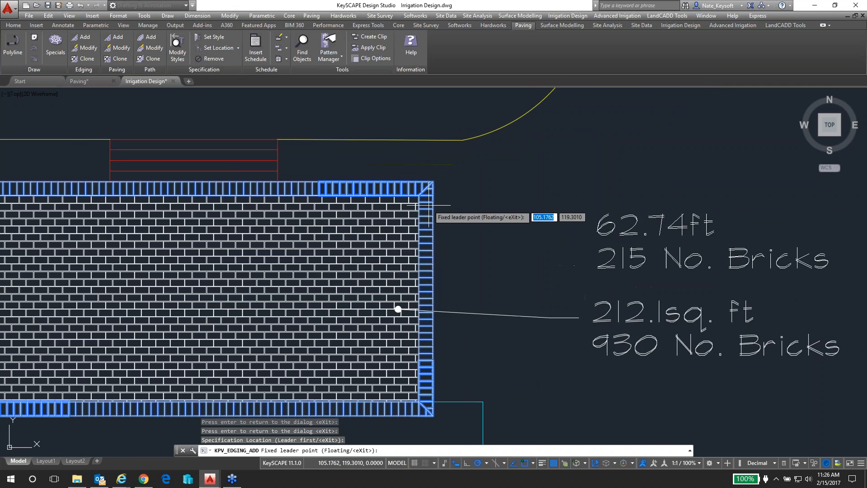
{"action": "left_click", "coordinate": [429, 205]}
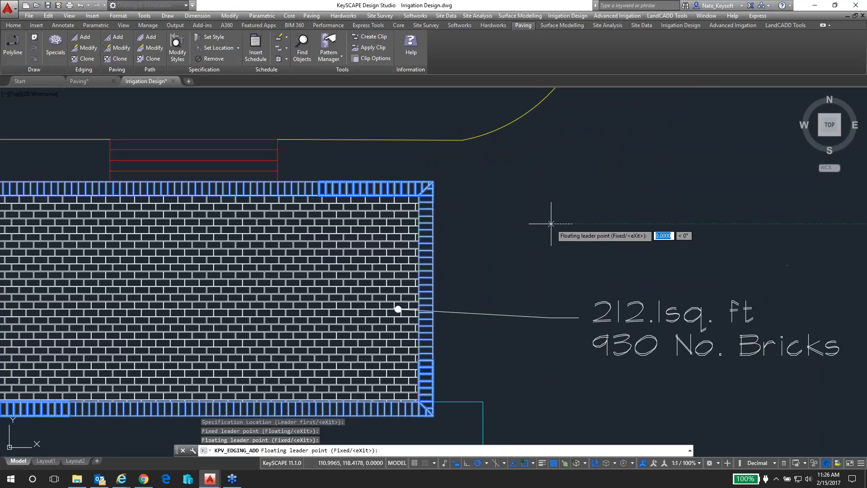
{"action": "left_click", "coordinate": [577, 209]}
{"action": "key", "text": "Return"}
{"action": "scroll", "coordinate": [578, 209], "scroll_direction": "down", "scroll_amount": 6}
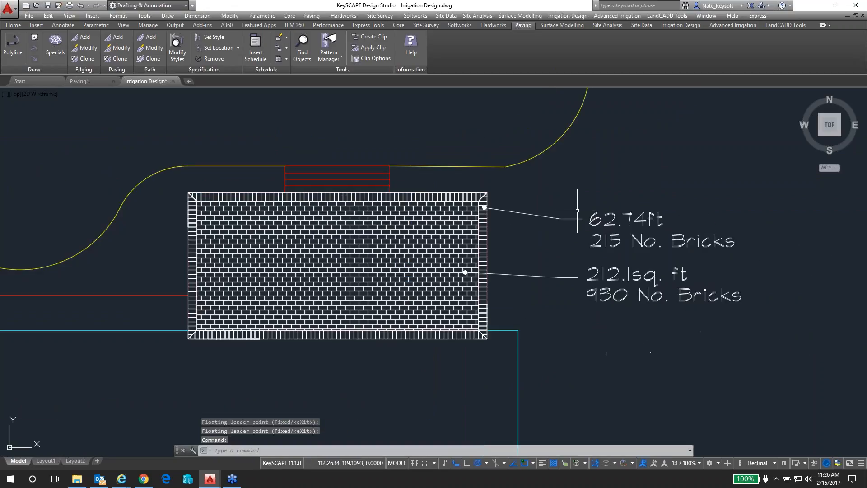
Examine the Paving and Edging entries in the Paving Takeoffs schedule east of the plan
{"action": "middle_click_drag", "start_coordinate": [672, 263], "coordinate": [411, 201]}
{"action": "mouse_move", "coordinate": [639, 281]}
{"action": "middle_mouse_down"}
{"action": "mouse_move", "coordinate": [561, 252]}
{"action": "mouse_move", "coordinate": [434, 231]}
{"action": "middle_mouse_up"}
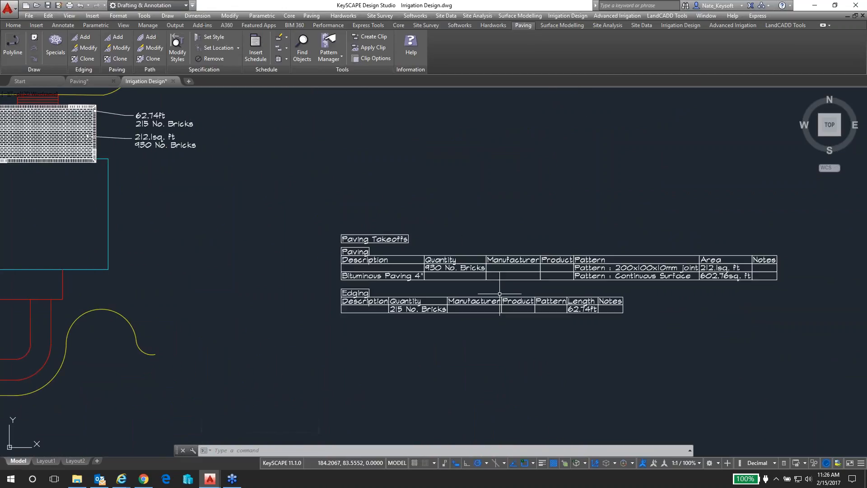
{"action": "scroll", "coordinate": [425, 309], "scroll_direction": "up", "scroll_amount": 2}
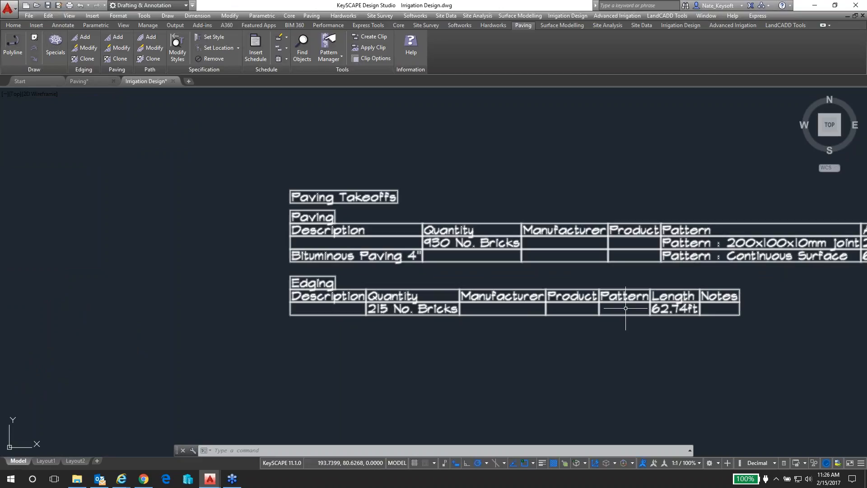
{"action": "middle_click_drag", "start_coordinate": [626, 309], "coordinate": [467, 309]}
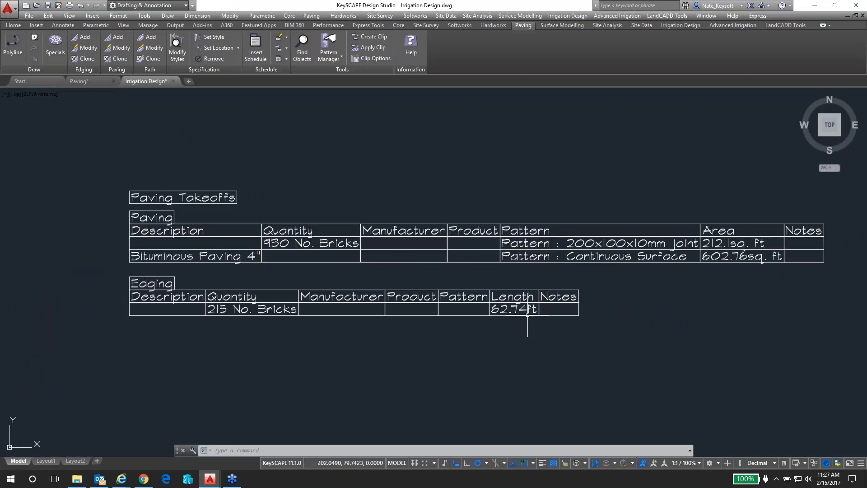
{"action": "scroll", "coordinate": [520, 296], "scroll_direction": "down", "scroll_amount": 4}
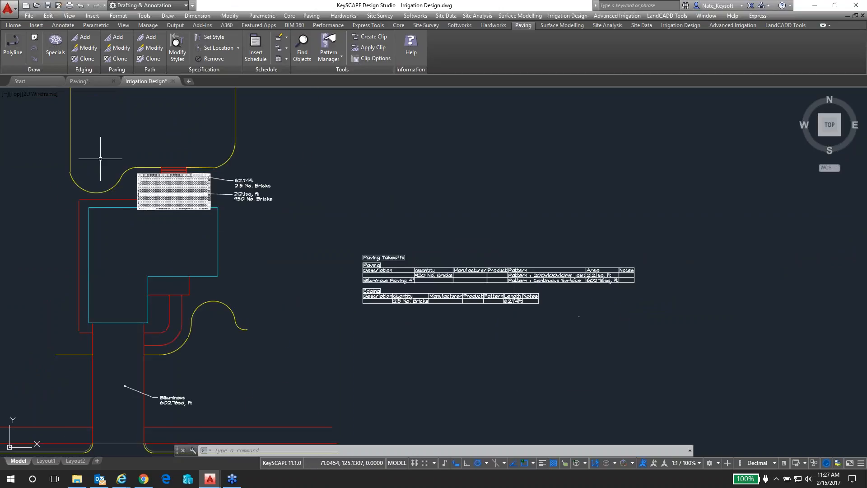
Erase the brick edging around the patio together with its label
{"action": "scroll", "coordinate": [104, 160], "scroll_direction": "up", "scroll_amount": 2}
{"action": "scroll", "coordinate": [102, 159], "scroll_direction": "up", "scroll_amount": 2}
{"action": "scroll", "coordinate": [251, 292], "scroll_direction": "up", "scroll_amount": 2}
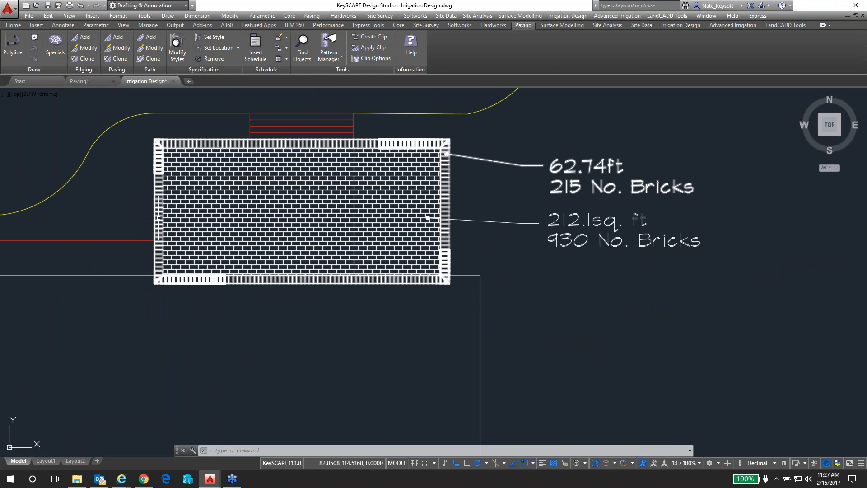
{"action": "scroll", "coordinate": [159, 195], "scroll_direction": "up", "scroll_amount": 2}
{"action": "scroll", "coordinate": [159, 244], "scroll_direction": "down", "scroll_amount": 2}
{"action": "middle_click_drag", "start_coordinate": [158, 243], "coordinate": [158, 274]}
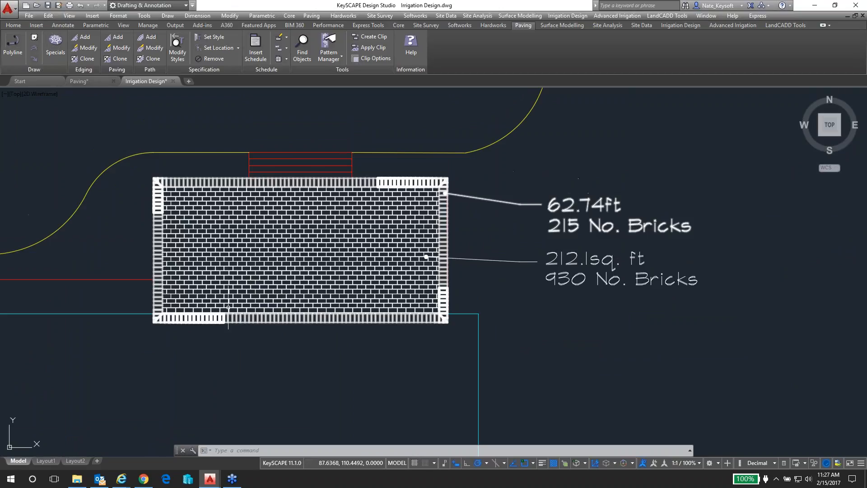
{"action": "left_click", "coordinate": [434, 321]}
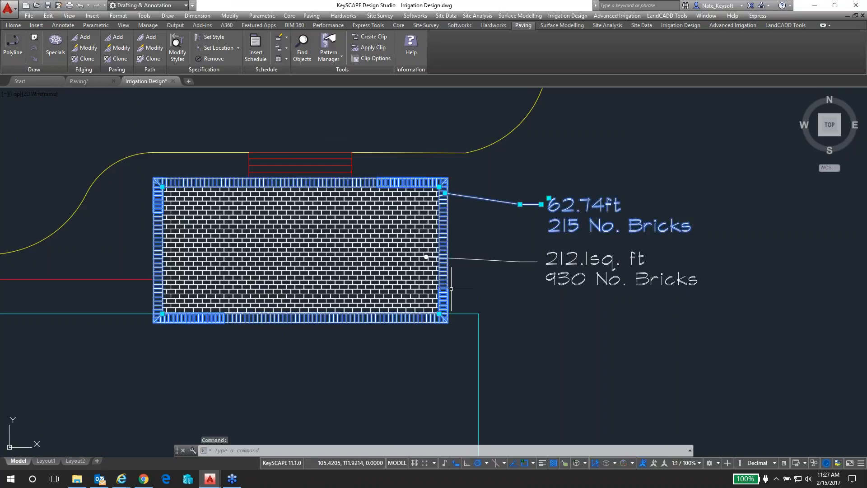
{"action": "key", "text": "e"}
{"action": "key", "text": "Return"}
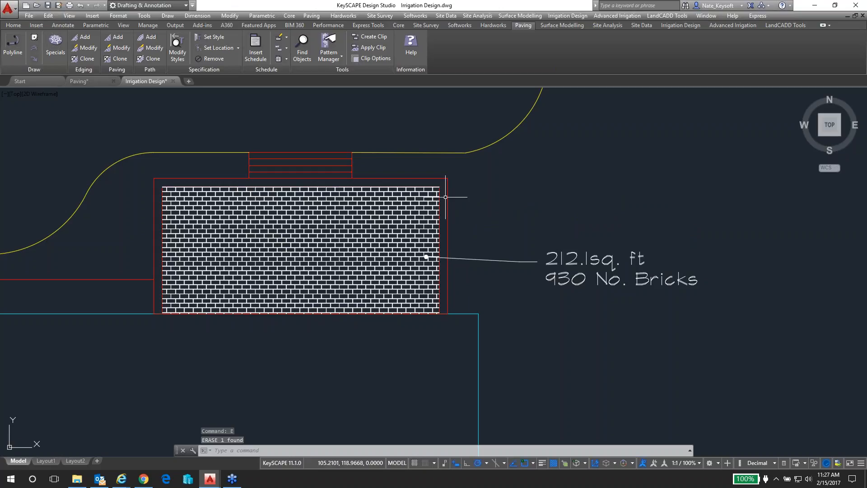
Explode the inner patio outline around the brick paving into separate segments
{"action": "scroll", "coordinate": [447, 194], "scroll_direction": "up", "scroll_amount": 3}
{"action": "left_click", "coordinate": [428, 189]}
{"action": "scroll", "coordinate": [459, 203], "scroll_direction": "down", "scroll_amount": 2}
{"action": "middle_click_drag", "start_coordinate": [460, 203], "coordinate": [559, 191]}
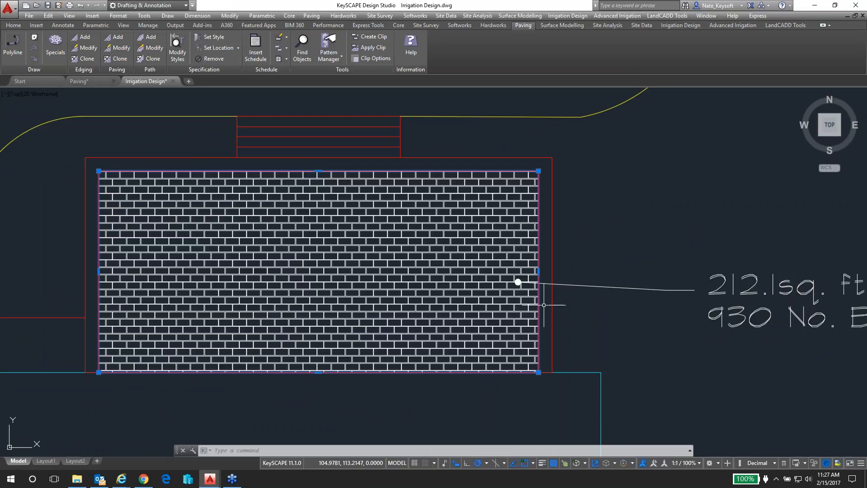
{"action": "key", "text": "Return"}
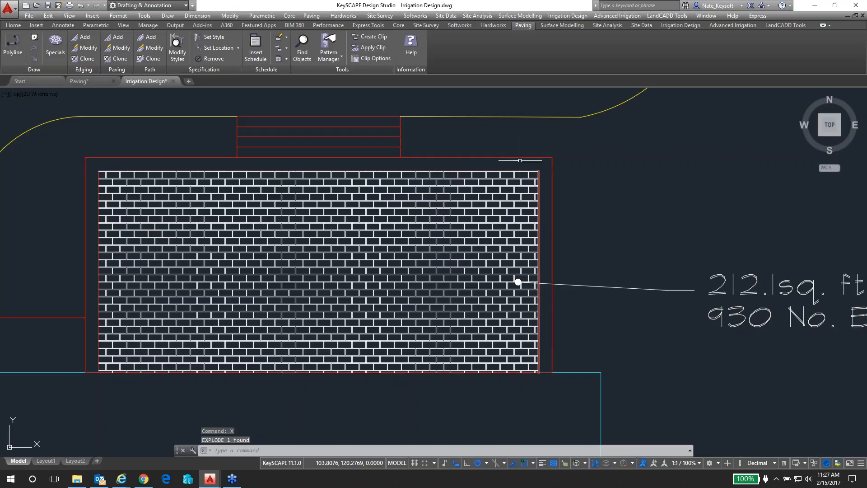
Send the patio's brick paving to the back of the draw order
{"action": "left_click", "coordinate": [509, 185]}
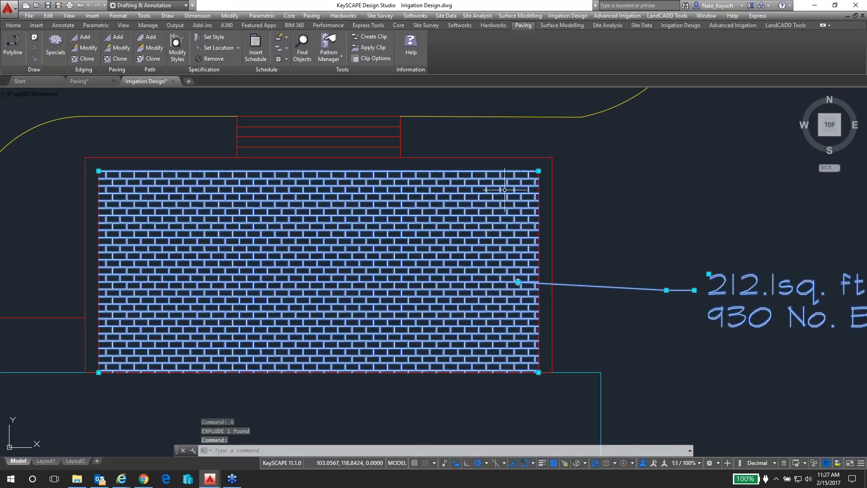
{"action": "type", "text": "DR"}
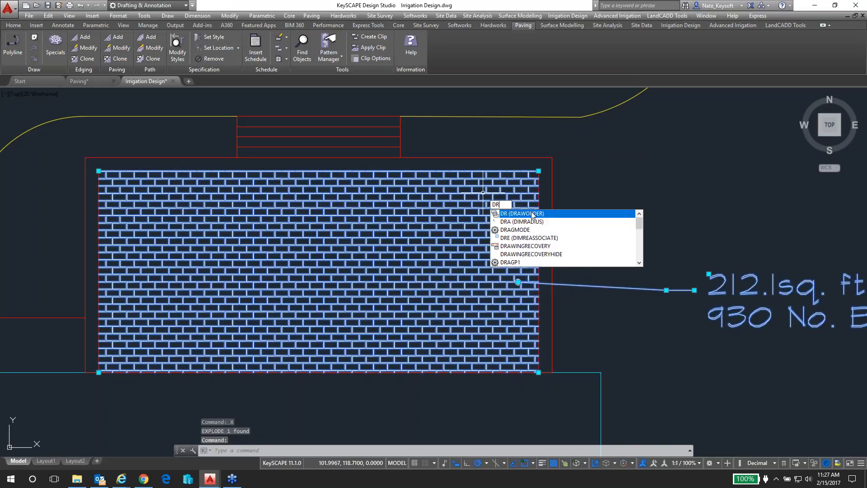
{"action": "left_click", "coordinate": [534, 215]}
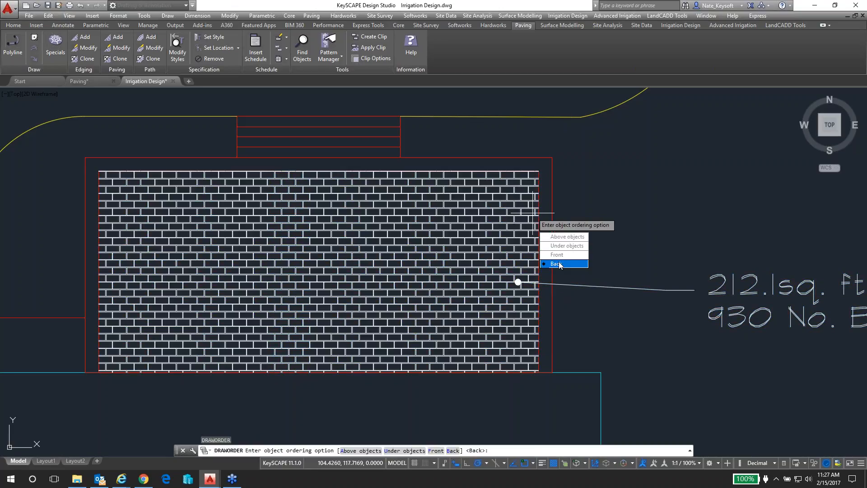
{"action": "left_click", "coordinate": [559, 264]}
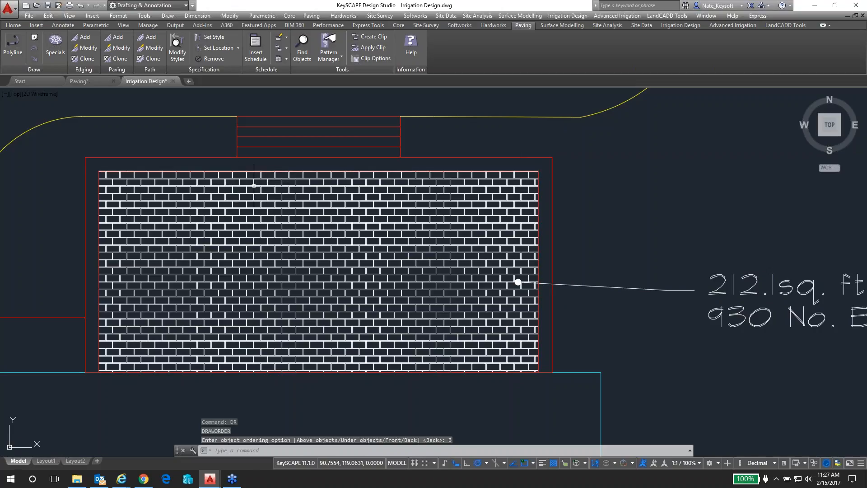
Convert the east, north and west segments of the inner patio outline to polylines and join them into one with a fuzz distance of 0
{"action": "type", "text": "PE"}
{"action": "key", "text": "Return"}
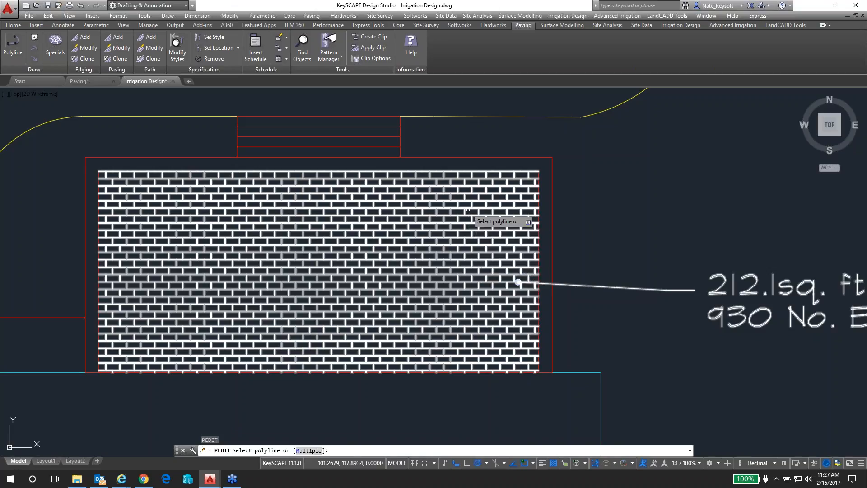
{"action": "type", "text": "m"}
{"action": "key", "text": "Return"}
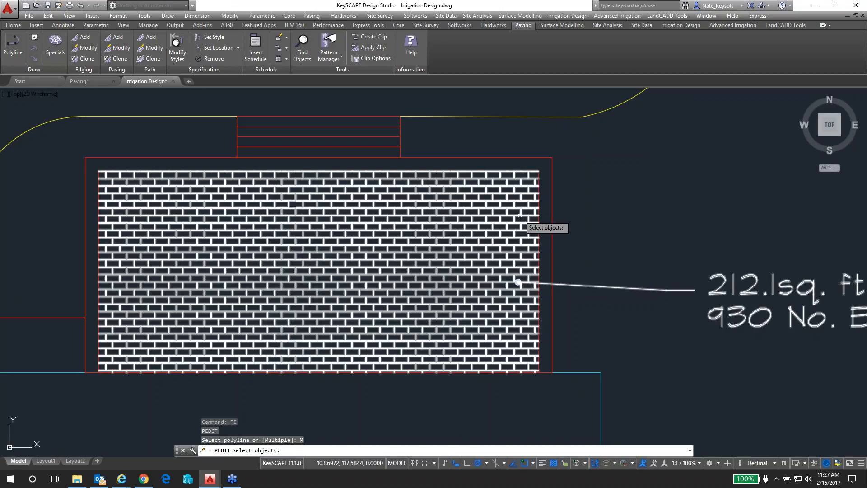
{"action": "left_click", "coordinate": [539, 219]}
{"action": "left_click", "coordinate": [512, 171]}
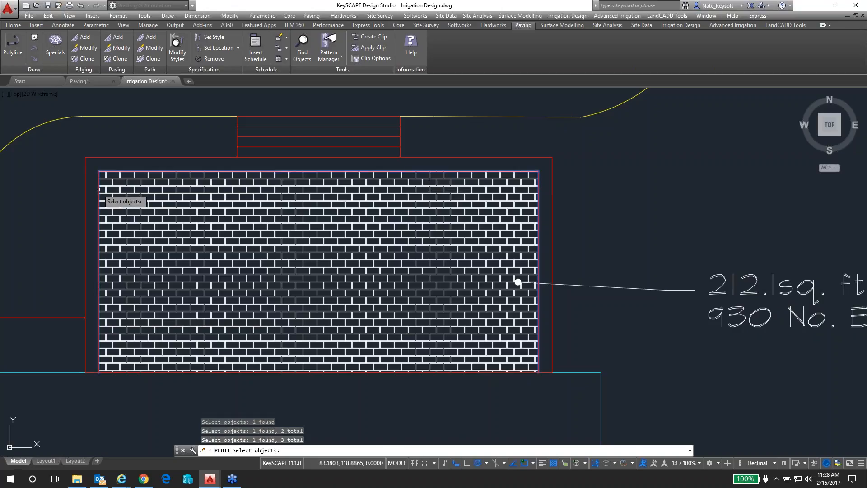
{"action": "left_click", "coordinate": [192, 203]}
{"action": "key", "text": "Return"}
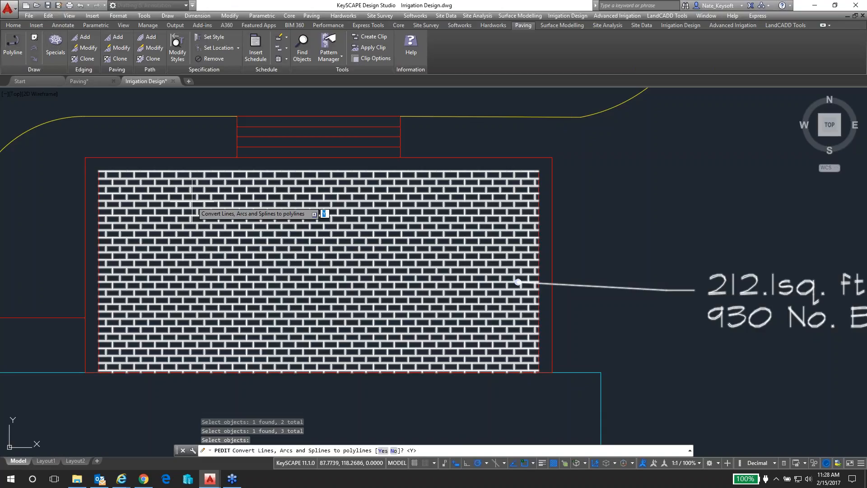
{"action": "key", "text": "Return"}
{"action": "type", "text": "J"}
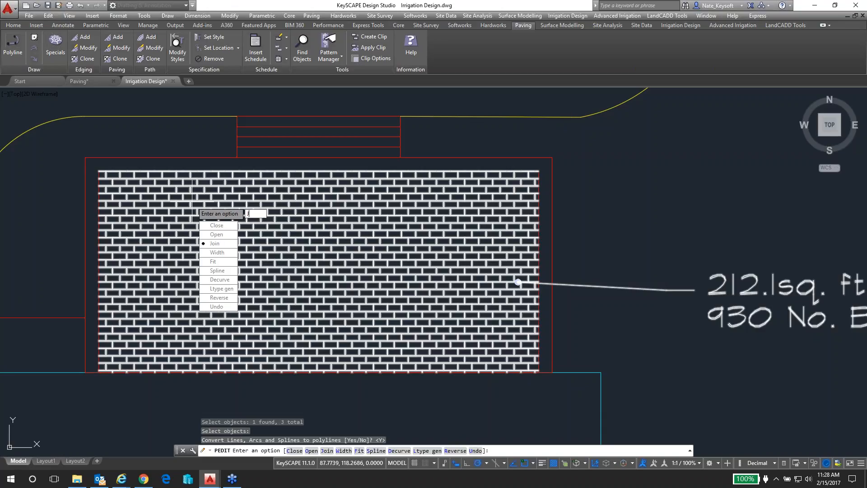
{"action": "key", "text": "Return"}
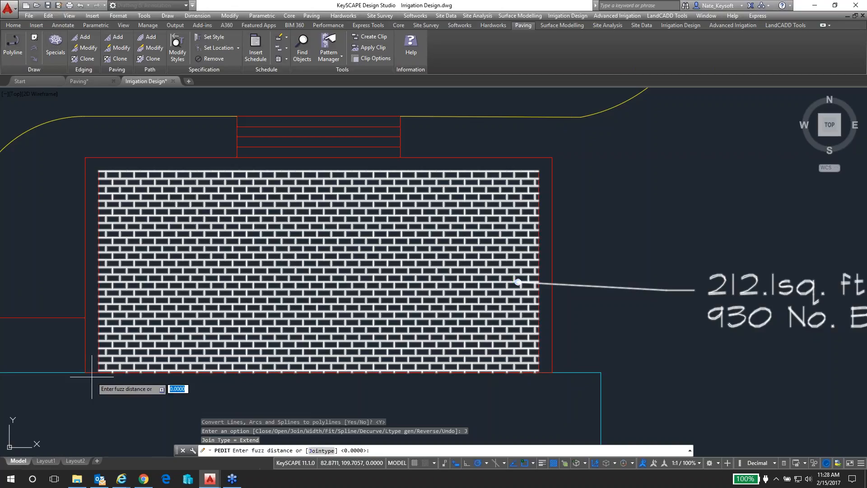
{"action": "key", "text": "Return"}
{"action": "key", "text": "Return"}
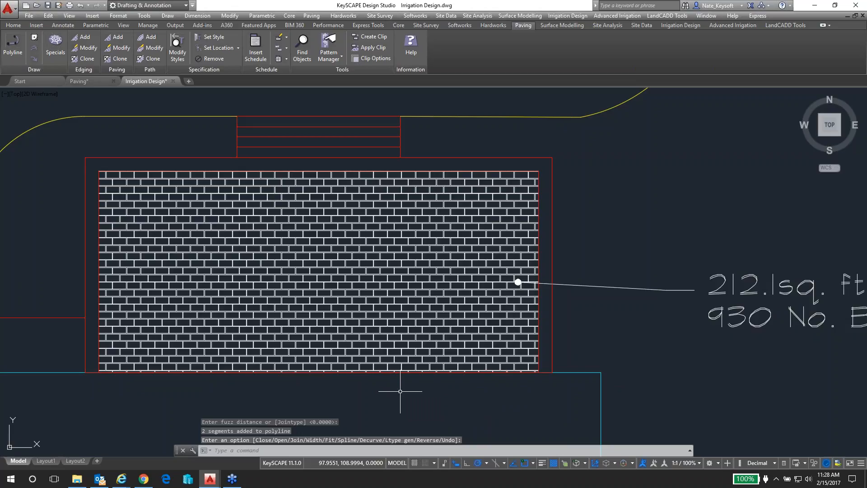
Start a new edging on the joined three-sided polyline along the north, east and west sides of the patio paving
{"action": "left_click", "coordinate": [538, 308]}
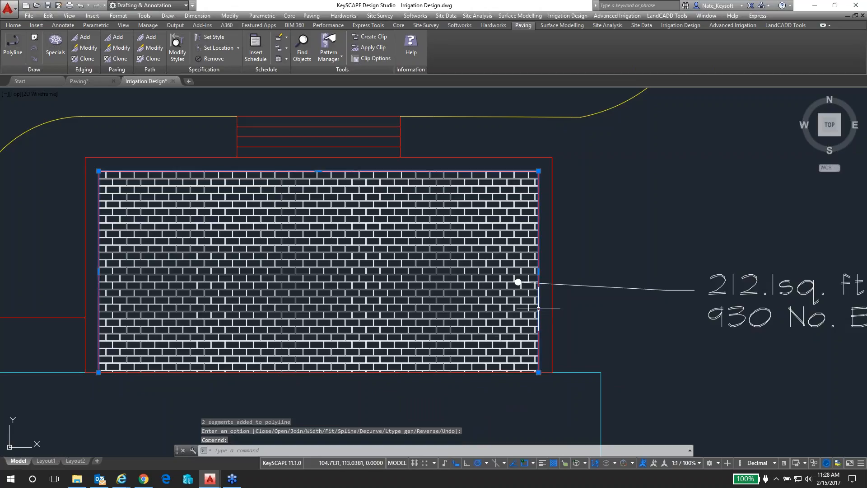
{"action": "mouse_move", "coordinate": [48, 233]}
{"action": "middle_mouse_down"}
{"action": "mouse_move", "coordinate": [58, 240]}
{"action": "mouse_move", "coordinate": [165, 224]}
{"action": "mouse_move", "coordinate": [168, 213]}
{"action": "mouse_move", "coordinate": [135, 216]}
{"action": "middle_mouse_up"}
{"action": "key", "text": "Escape"}
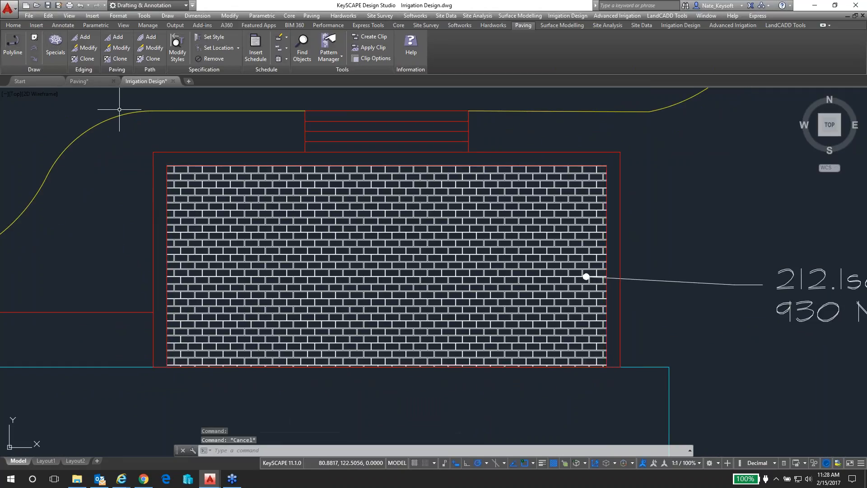
{"action": "left_click", "coordinate": [84, 41]}
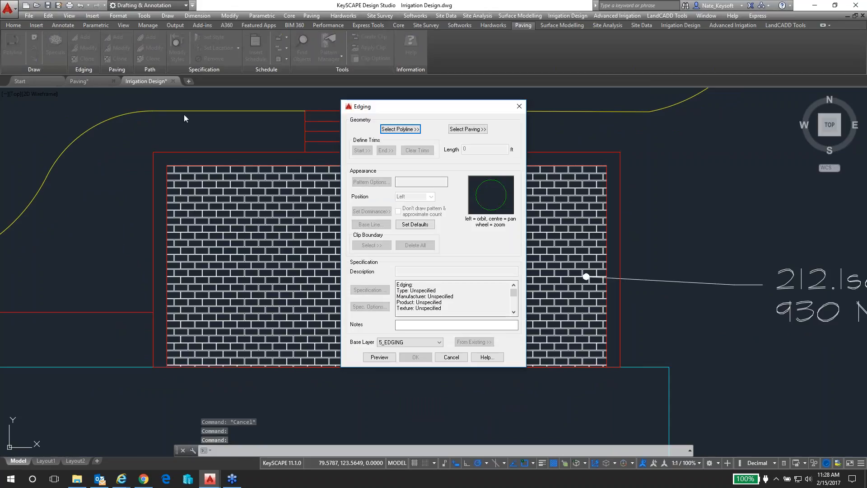
{"action": "left_click", "coordinate": [401, 130]}
{"action": "left_click", "coordinate": [278, 166]}
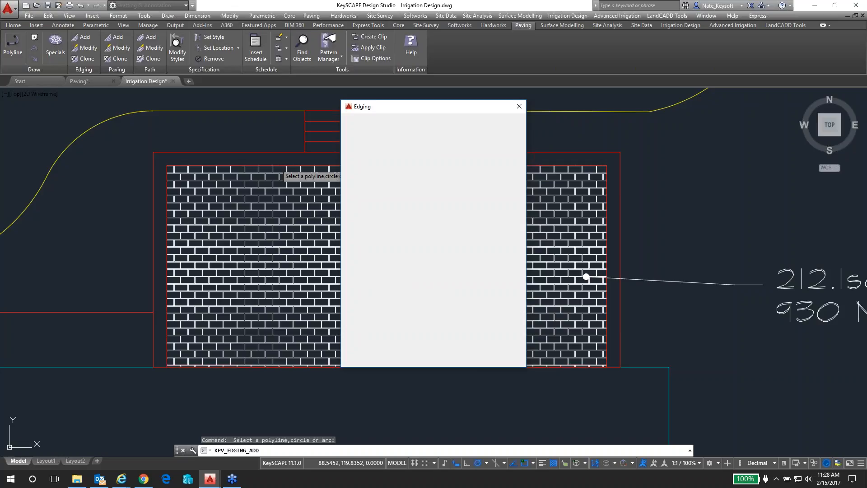
{"action": "left_click", "coordinate": [455, 187]}
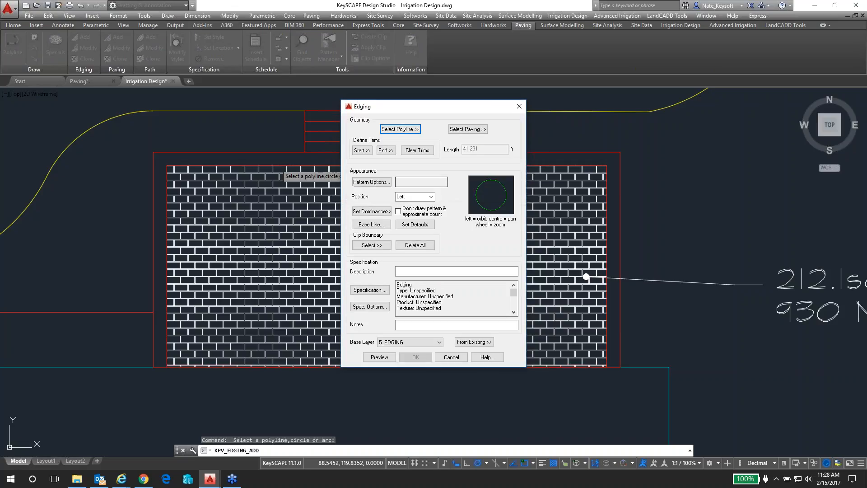
Assign the 200x100 Header block pattern to the new patio edging
{"action": "left_click", "coordinate": [364, 183]}
{"action": "left_click_drag", "start_coordinate": [423, 238], "coordinate": [398, 260]}
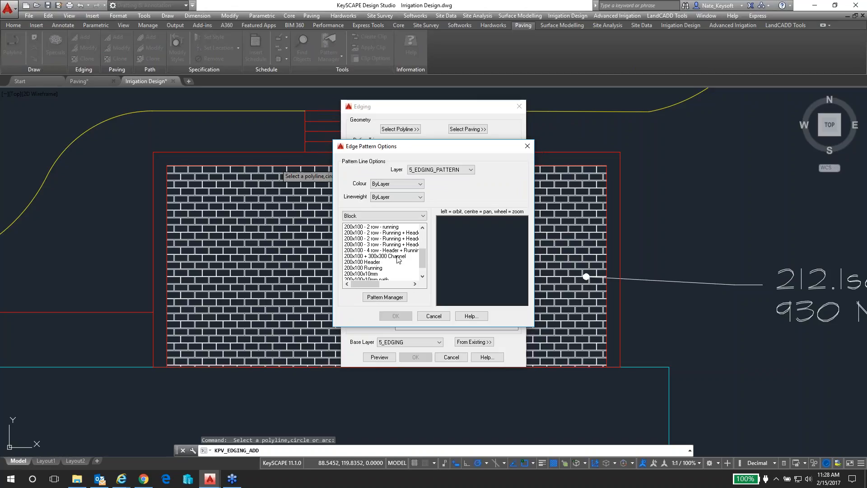
{"action": "left_click", "coordinate": [371, 262]}
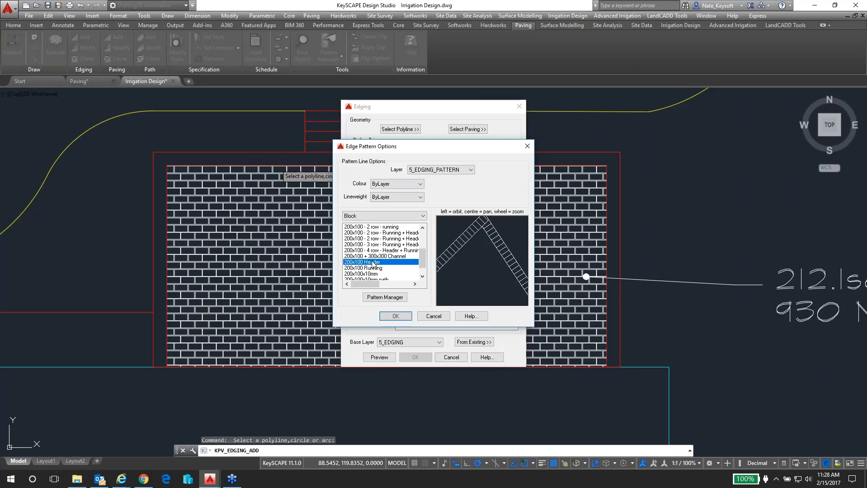
{"action": "left_click", "coordinate": [395, 316]}
Describe the edging as "Brick Edging" and create it with the mitred junction layout applied to all corners
{"action": "left_click", "coordinate": [422, 271]}
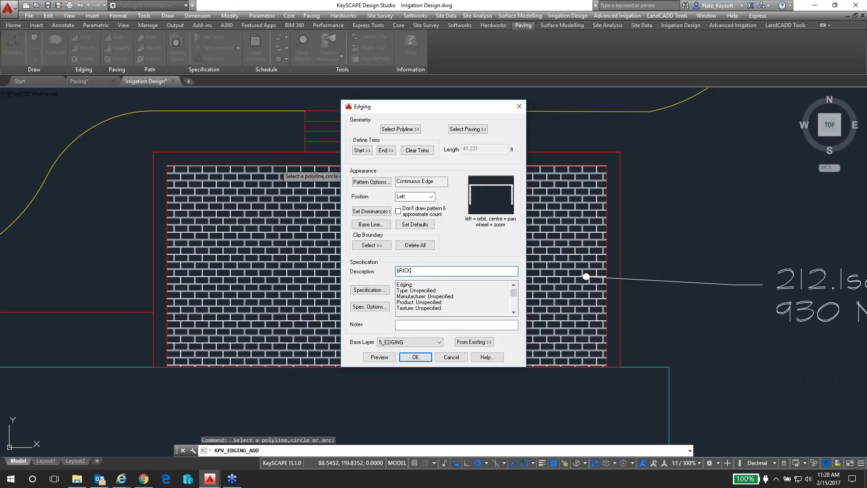
{"action": "key", "text": "Caps_Lock"}
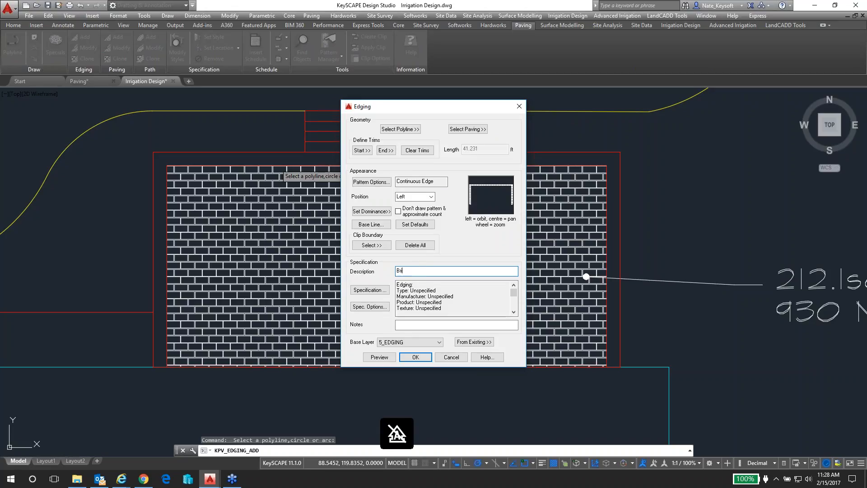
{"action": "type", "text": "Brick Edging"}
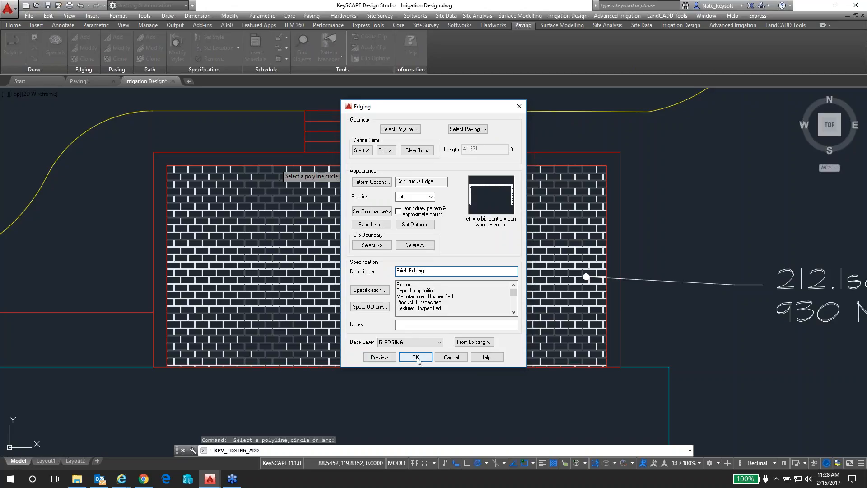
{"action": "left_click", "coordinate": [371, 211]}
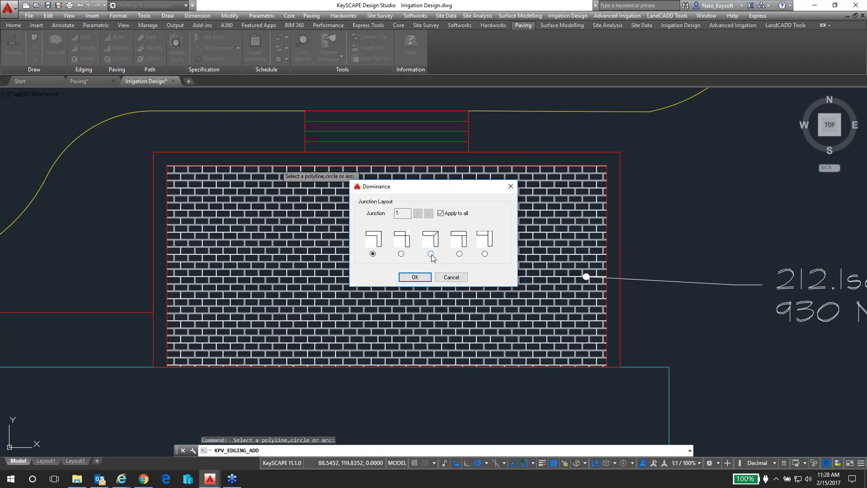
{"action": "left_click", "coordinate": [415, 278]}
{"action": "left_click", "coordinate": [416, 358]}
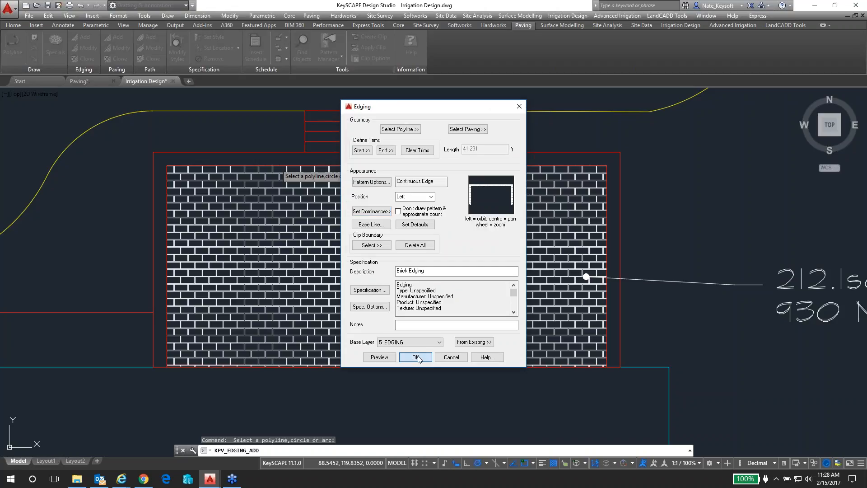
Place the edging's specification label east of the patio above the paving label, with a leader to the east edging
{"action": "scroll", "coordinate": [623, 224], "scroll_direction": "down", "scroll_amount": 2}
{"action": "middle_click_drag", "start_coordinate": [621, 226], "coordinate": [527, 231]}
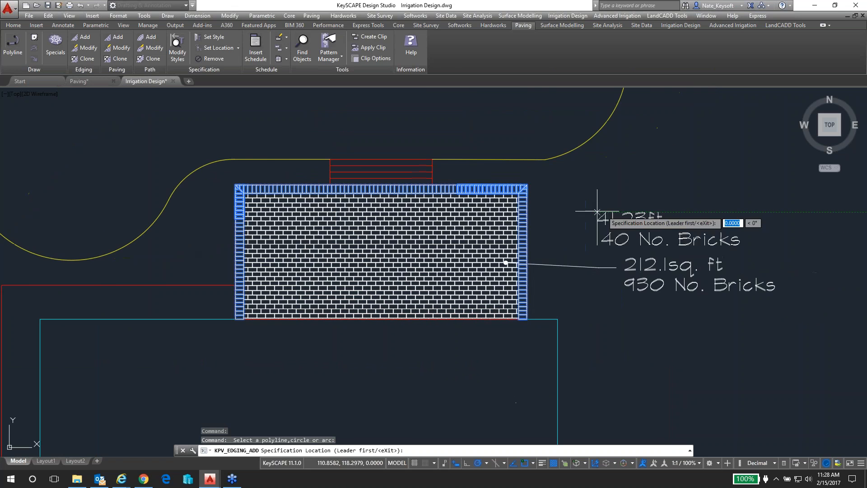
{"action": "left_click", "coordinate": [622, 212]}
{"action": "scroll", "coordinate": [531, 228], "scroll_direction": "up", "scroll_amount": 2}
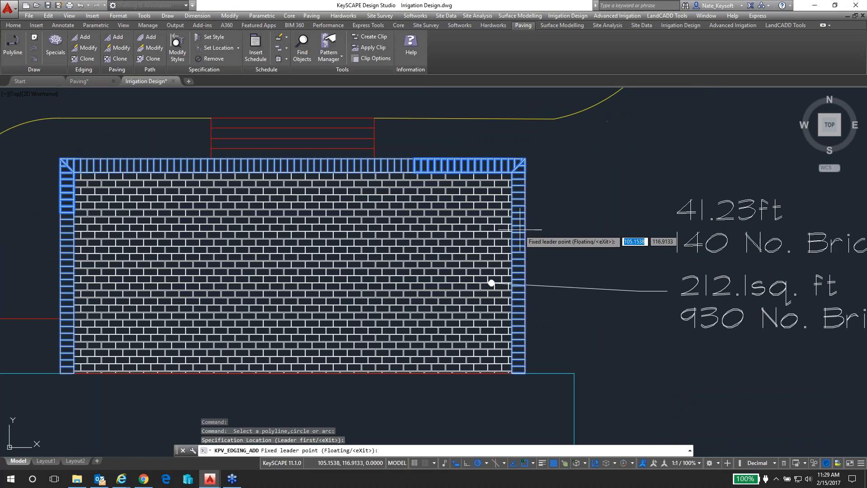
{"action": "left_click", "coordinate": [519, 229]}
{"action": "left_click", "coordinate": [644, 212]}
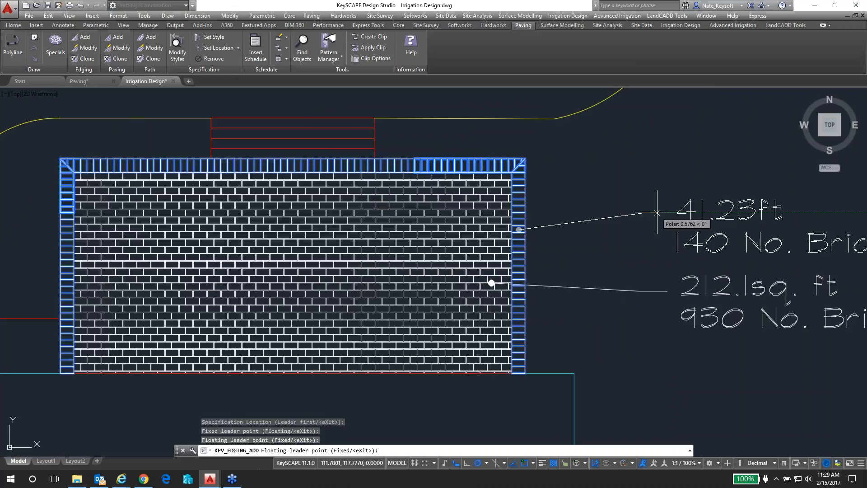
{"action": "key", "text": "Return"}
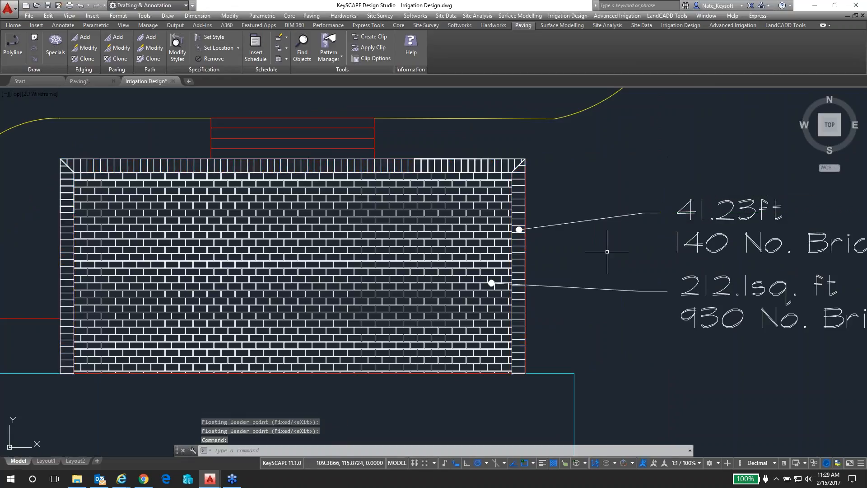
Modify the patio's brick paving to give it the description "Brick Paving"
{"action": "scroll", "coordinate": [607, 253], "scroll_direction": "down", "scroll_amount": 2}
{"action": "scroll", "coordinate": [651, 318], "scroll_direction": "down", "scroll_amount": 2}
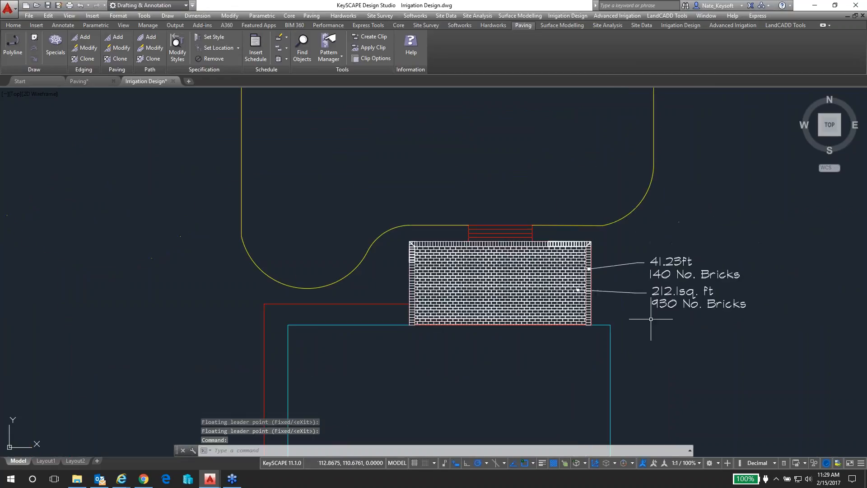
{"action": "middle_click_drag", "start_coordinate": [655, 323], "coordinate": [259, 181]}
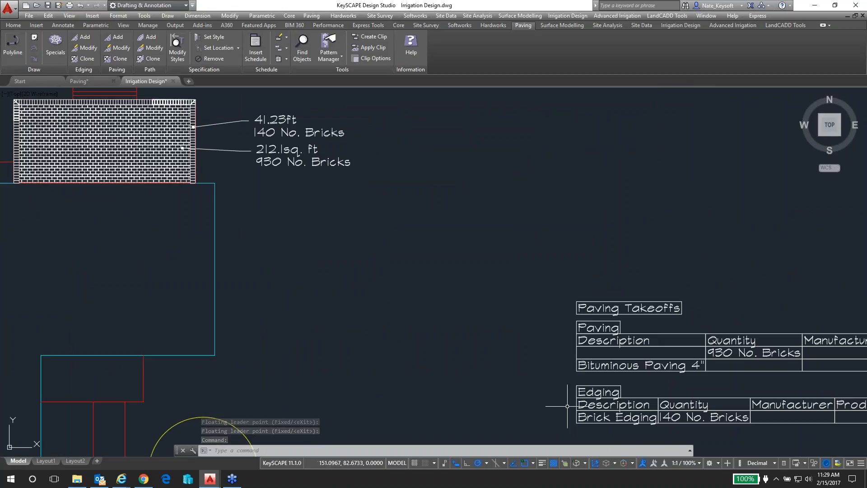
{"action": "middle_click_drag", "start_coordinate": [620, 419], "coordinate": [470, 303]}
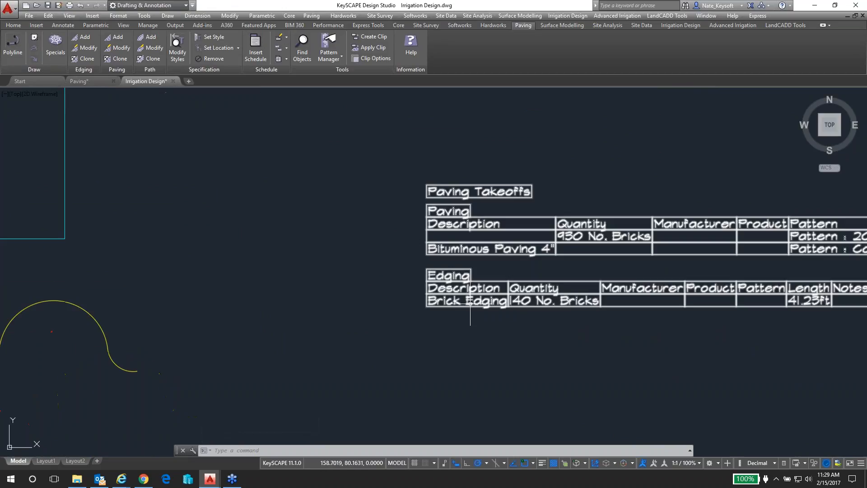
{"action": "scroll", "coordinate": [475, 303], "scroll_direction": "down", "scroll_amount": 2}
{"action": "middle_click_drag", "start_coordinate": [215, 183], "coordinate": [232, 213]}
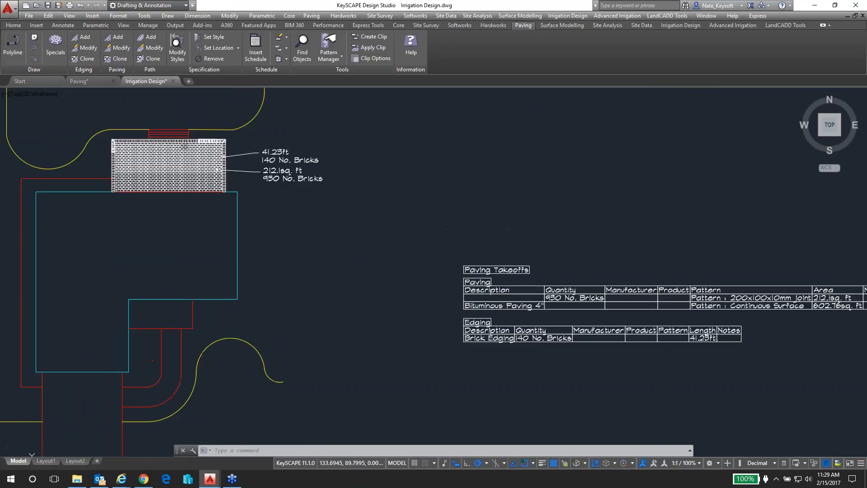
{"action": "double_click", "coordinate": [194, 183]}
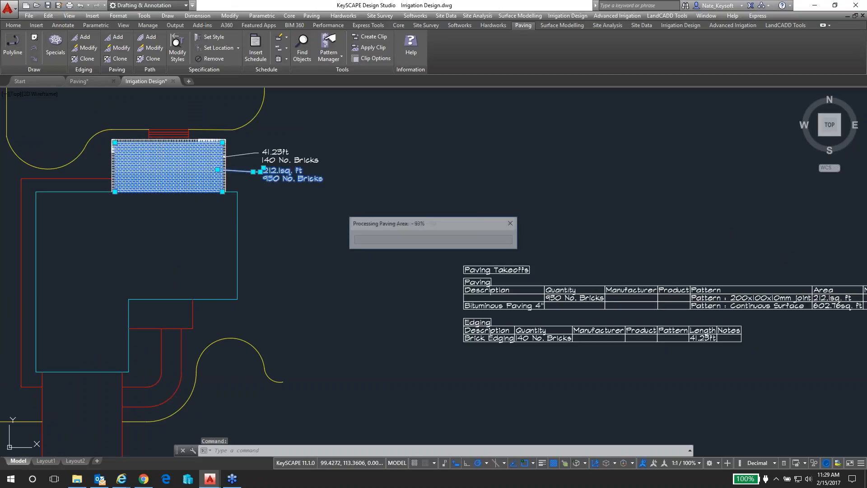
{"action": "left_click", "coordinate": [557, 326]}
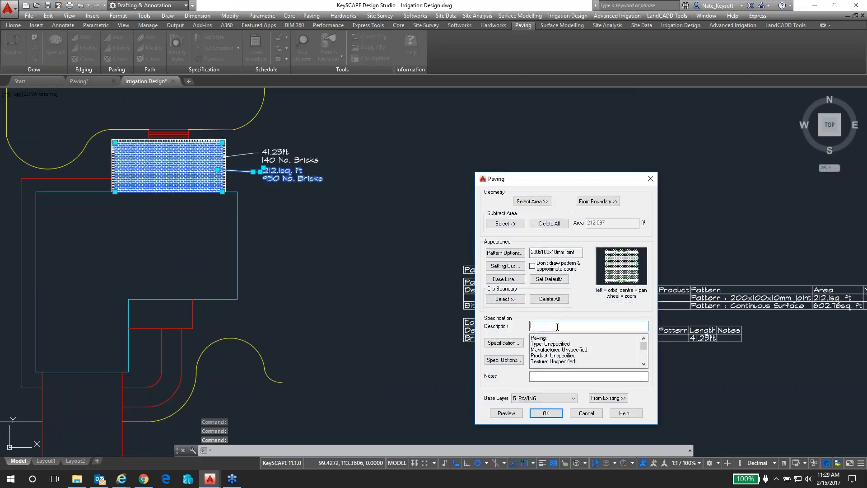
{"action": "type", "text": "Brick Paving"}
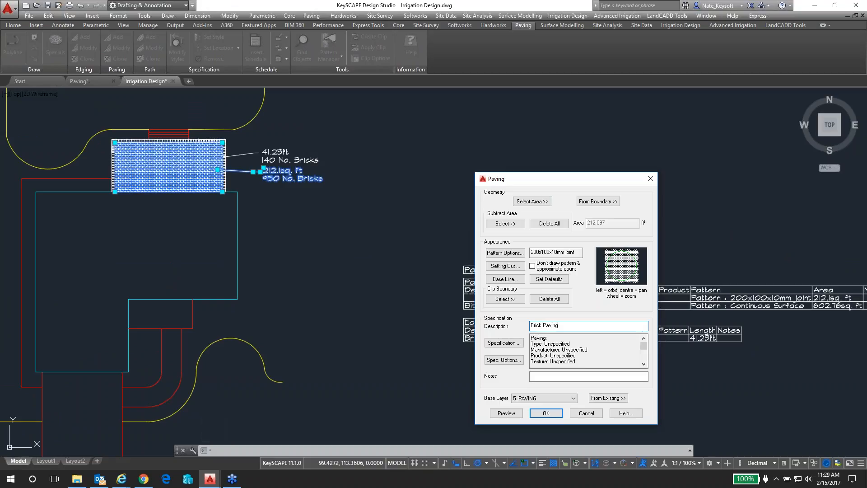
{"action": "left_click", "coordinate": [546, 413]}
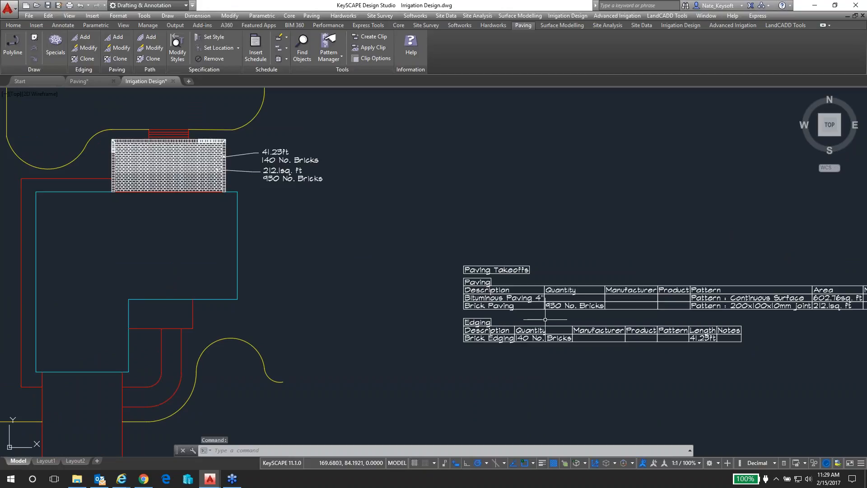
Measure the width of the curved walkway between its inner and outer edges, where the straight run meets the bend
{"action": "middle_click_drag", "start_coordinate": [540, 314], "coordinate": [437, 270]}
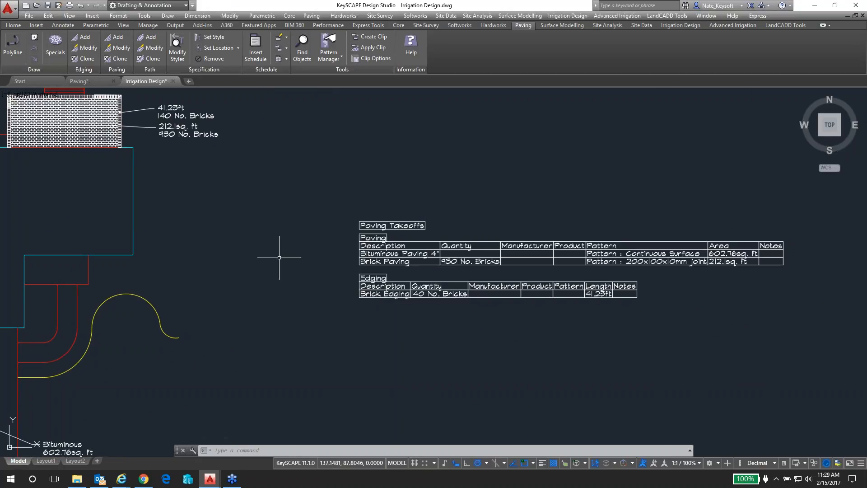
{"action": "scroll", "coordinate": [279, 257], "scroll_direction": "down", "scroll_amount": 2}
{"action": "middle_click_drag", "start_coordinate": [279, 257], "coordinate": [449, 265]}
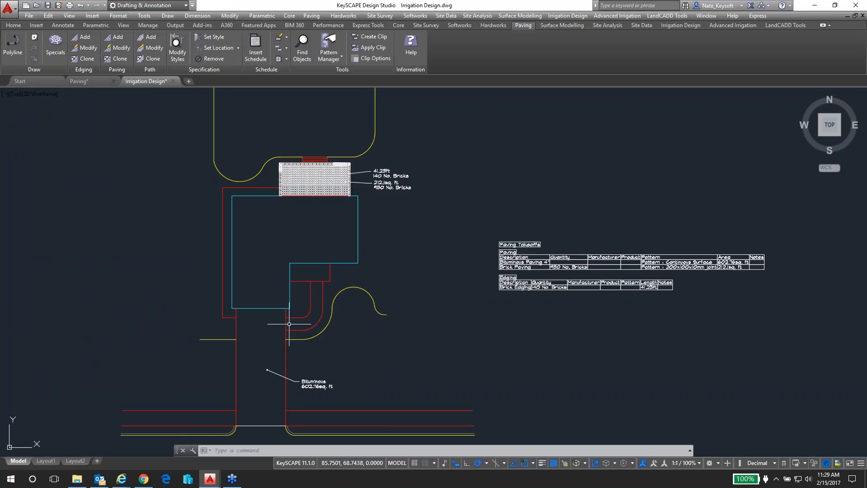
{"action": "scroll", "coordinate": [312, 316], "scroll_direction": "up", "scroll_amount": 3}
{"action": "scroll", "coordinate": [310, 318], "scroll_direction": "up", "scroll_amount": 2}
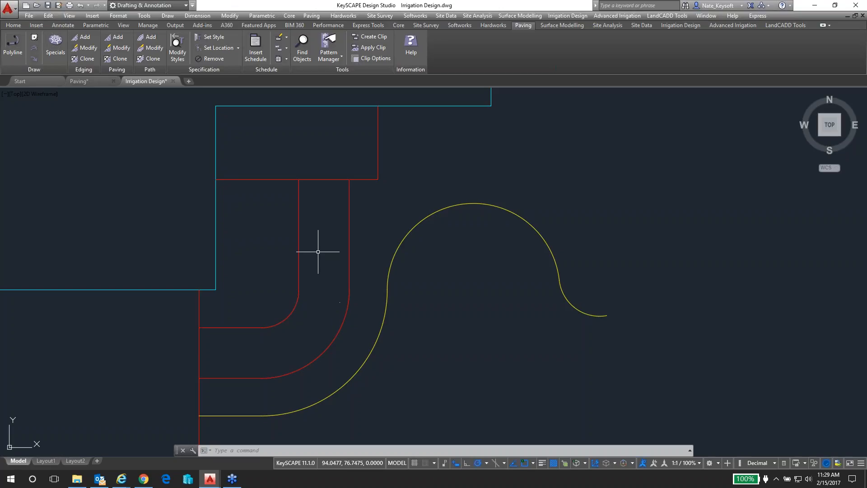
{"action": "type", "text": "i"}
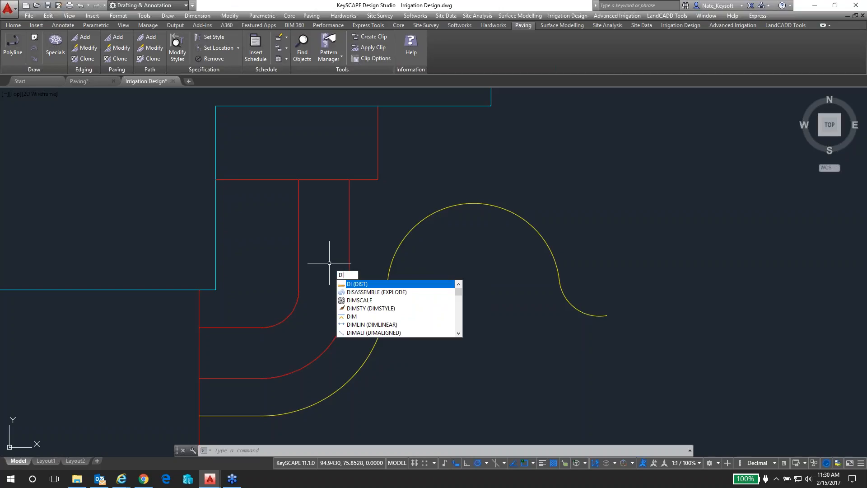
{"action": "key", "text": "Return"}
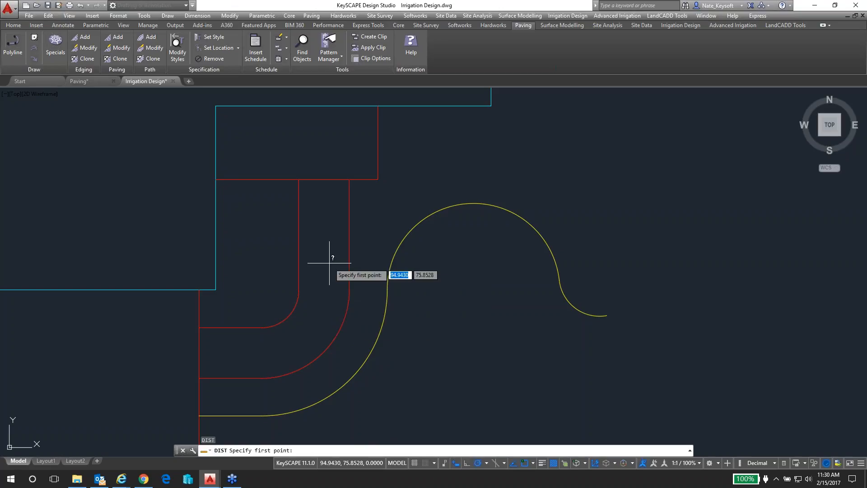
{"action": "left_click", "coordinate": [299, 289]}
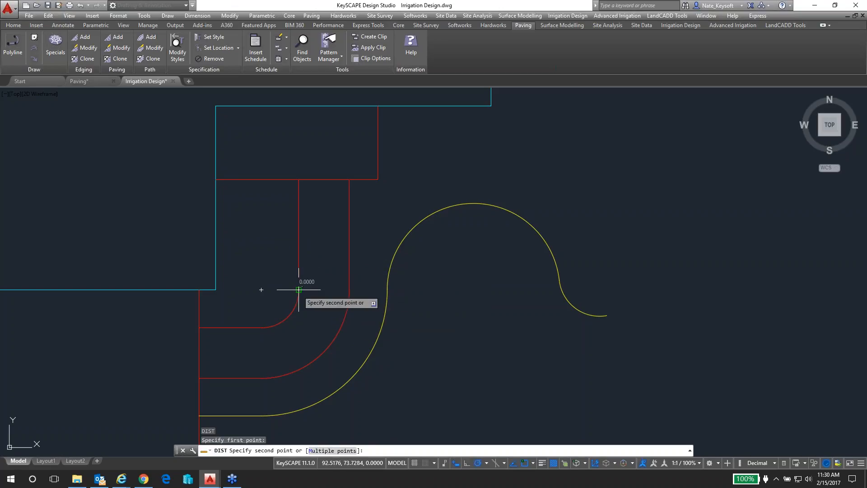
{"action": "left_click", "coordinate": [350, 289]}
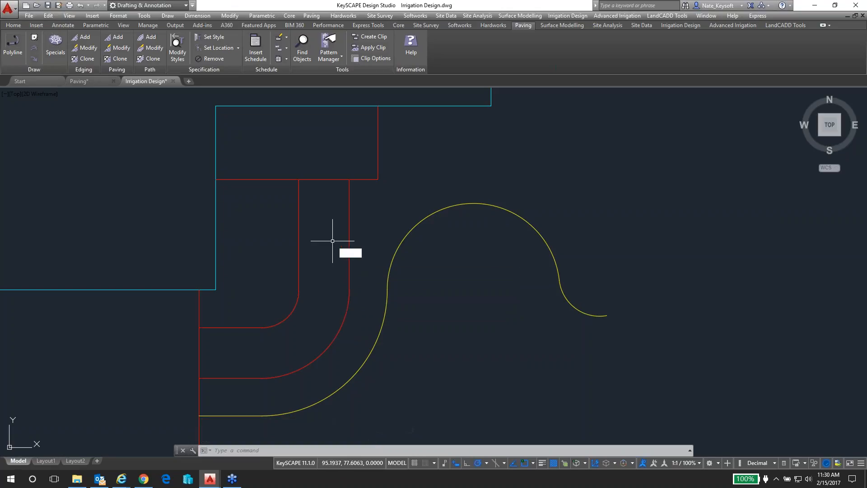
Offset the inner edge of the curved walkway by 2 towards its outer edge to create a centreline
{"action": "type", "text": "O"}
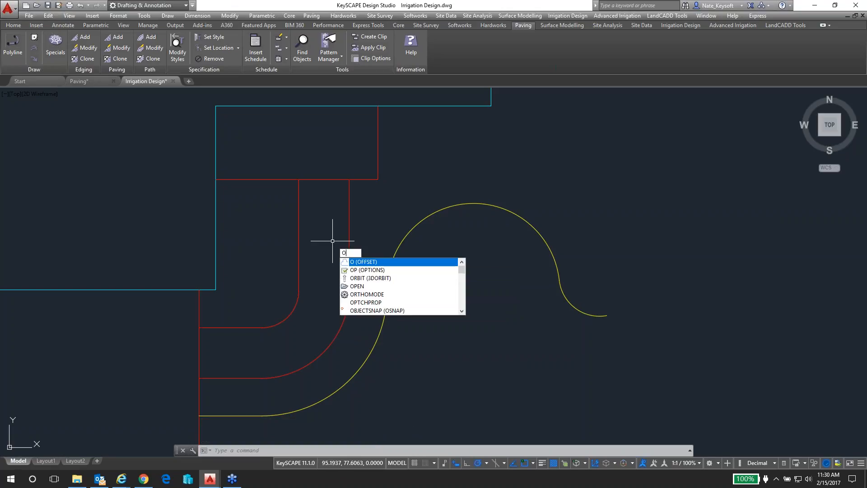
{"action": "left_click", "coordinate": [371, 262]}
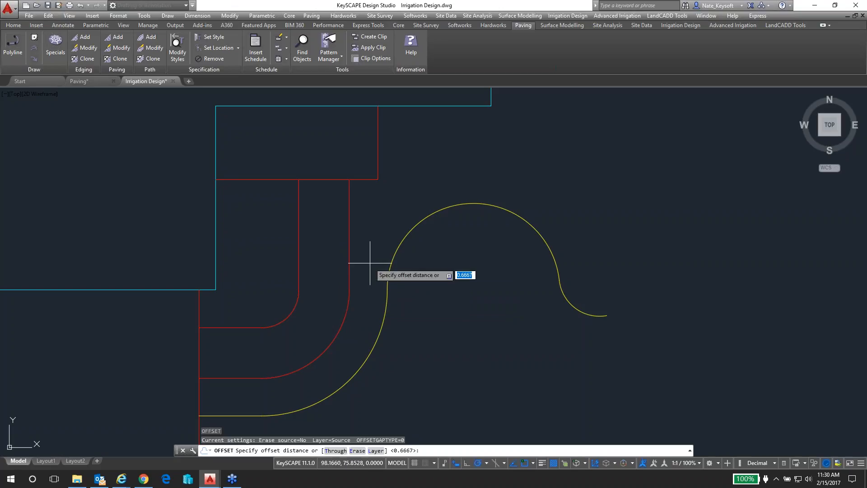
{"action": "key", "text": "Return"}
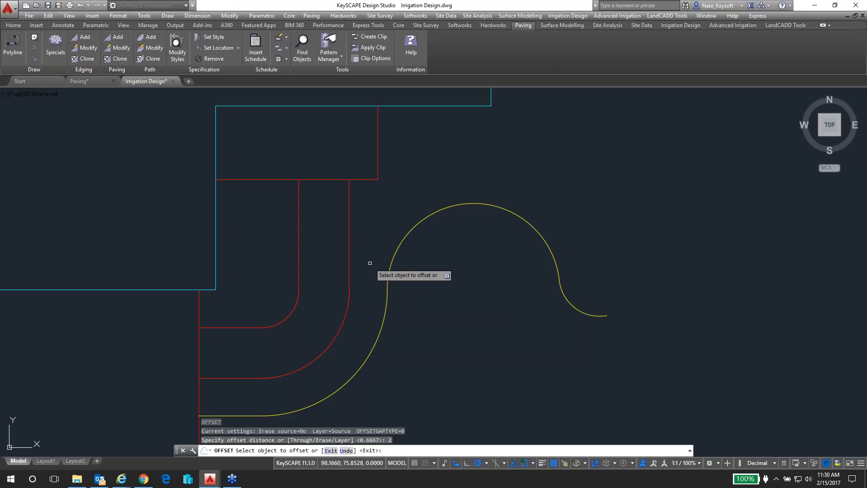
{"action": "left_click", "coordinate": [292, 309]}
{"action": "left_click", "coordinate": [312, 325]}
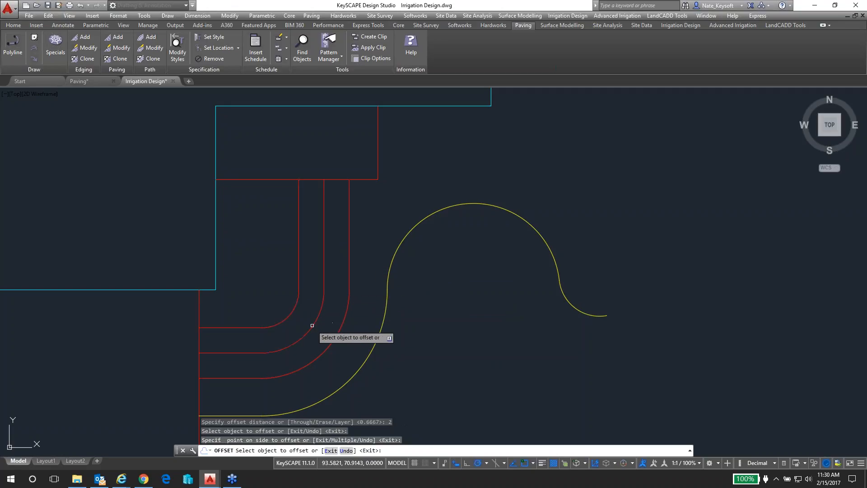
Draw a polyline across each open end of the curved walkway, connecting its inner and outer edges
{"action": "key", "text": "Return"}
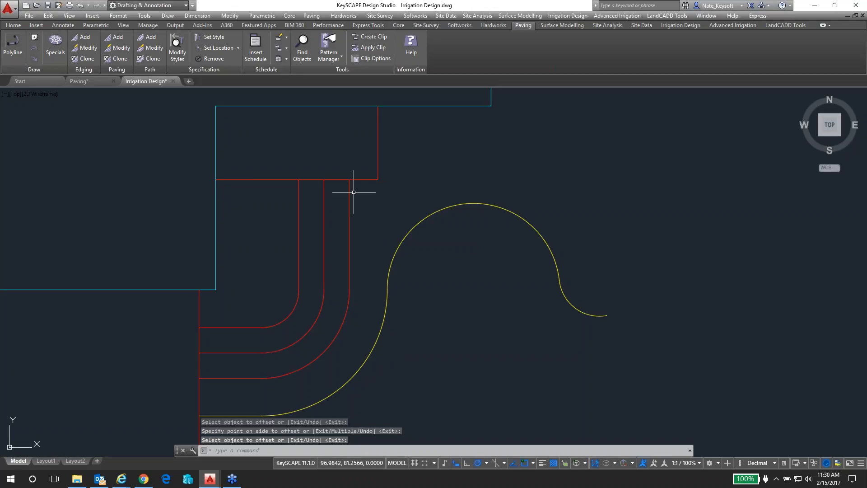
{"action": "middle_click_drag", "start_coordinate": [343, 197], "coordinate": [395, 162]}
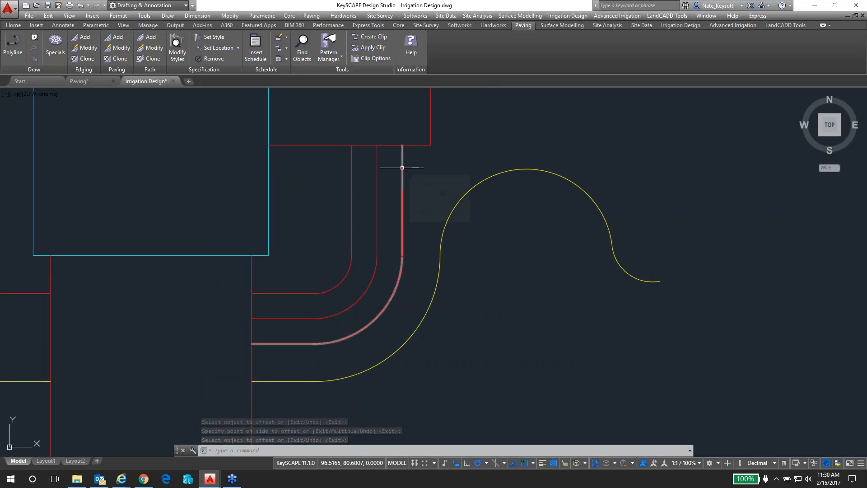
{"action": "left_click", "coordinate": [403, 168]}
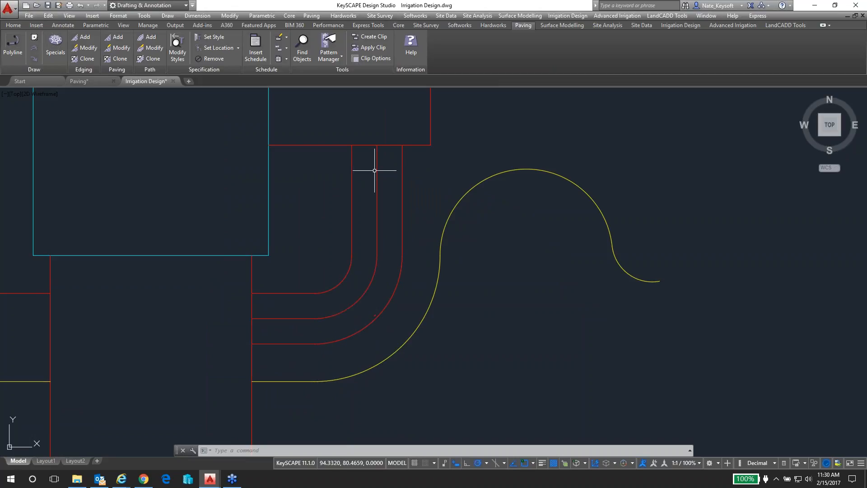
{"action": "type", "text": "l"}
{"action": "key", "text": "Return"}
{"action": "left_click", "coordinate": [352, 145]}
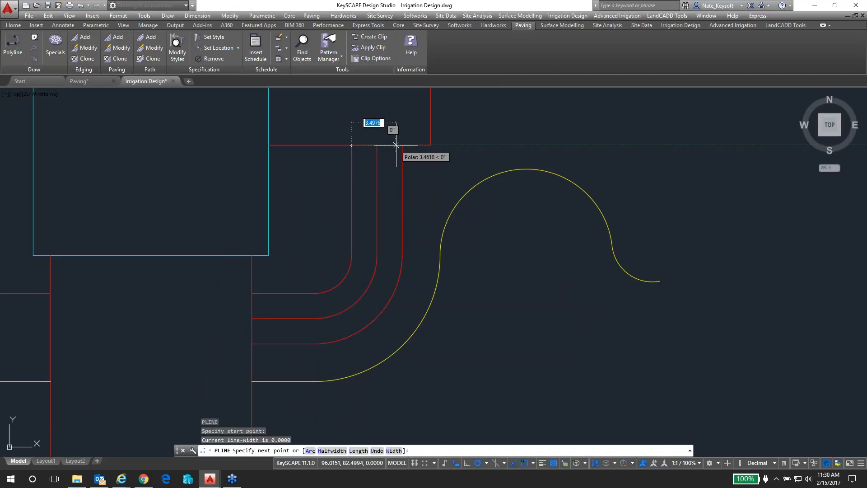
{"action": "left_click", "coordinate": [402, 145]}
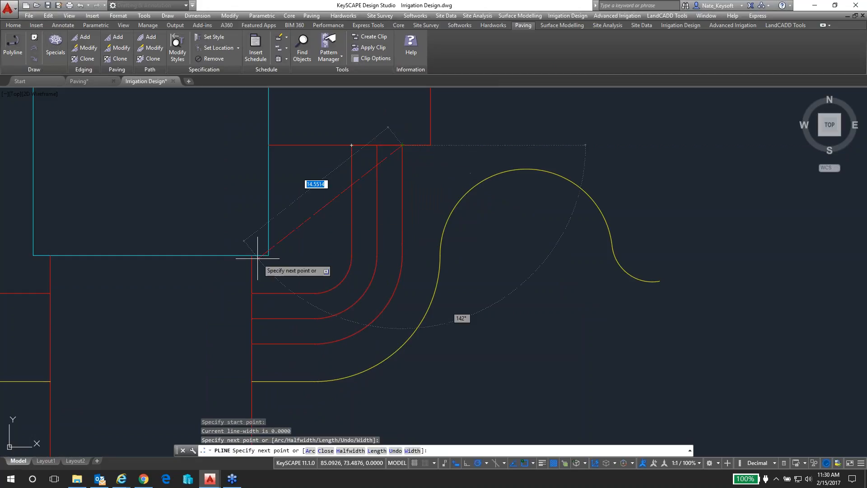
{"action": "key", "text": "Return"}
{"action": "key", "text": "Return"}
{"action": "left_click", "coordinate": [251, 293]}
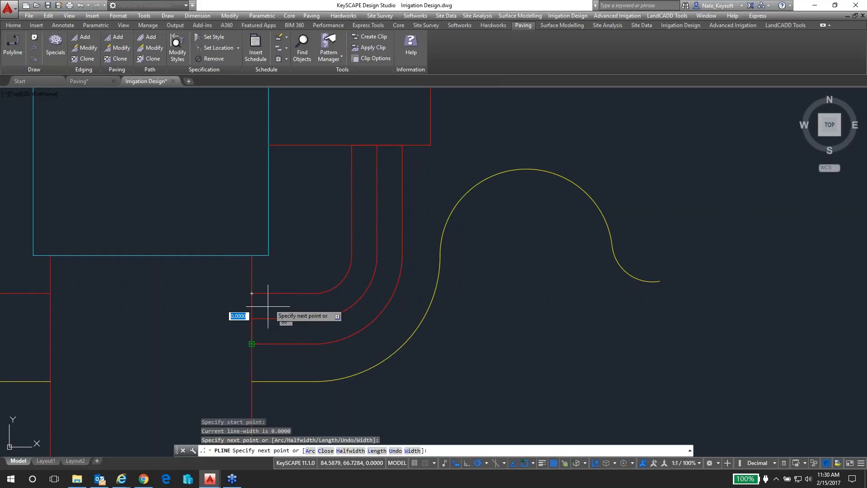
{"action": "key", "text": "Return"}
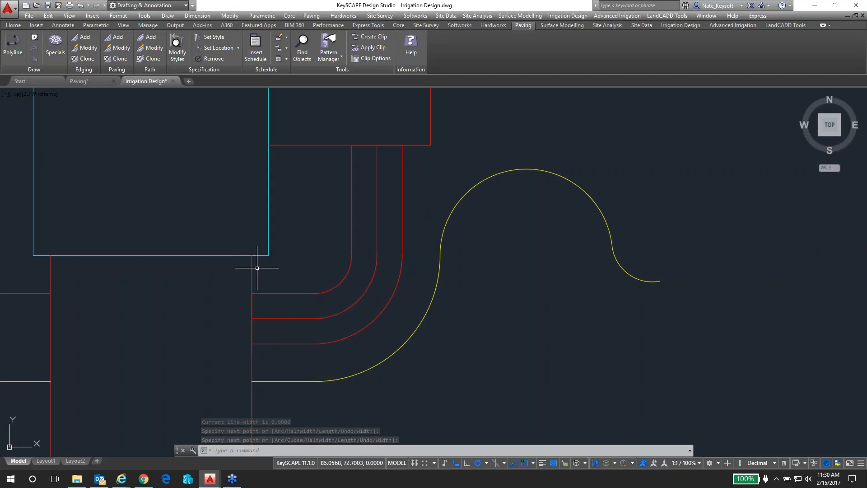
Copy the curved walkway's edges, centreline and two end lines to the open area southeast of the original
{"action": "left_click", "coordinate": [335, 126]}
{"action": "left_click", "coordinate": [405, 293]}
{"action": "left_click", "coordinate": [404, 313]}
{"action": "left_click", "coordinate": [337, 253]}
{"action": "left_click", "coordinate": [230, 283]}
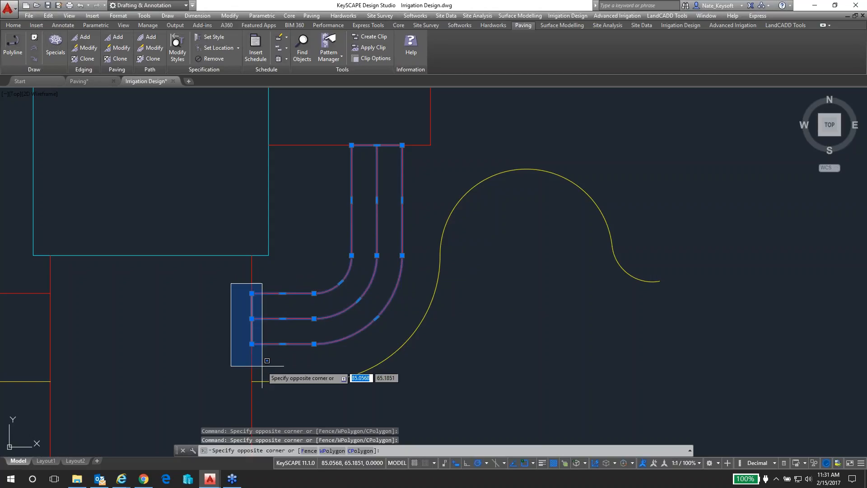
{"action": "left_click", "coordinate": [258, 353]}
{"action": "scroll", "coordinate": [315, 257], "scroll_direction": "down", "scroll_amount": 2}
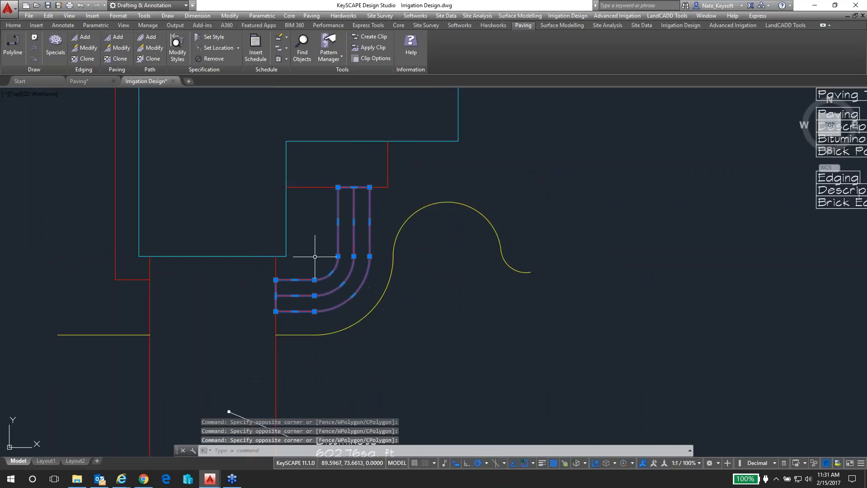
{"action": "type", "text": "CO"}
{"action": "key", "text": "Return"}
{"action": "left_click", "coordinate": [315, 257]}
{"action": "left_click", "coordinate": [442, 353]}
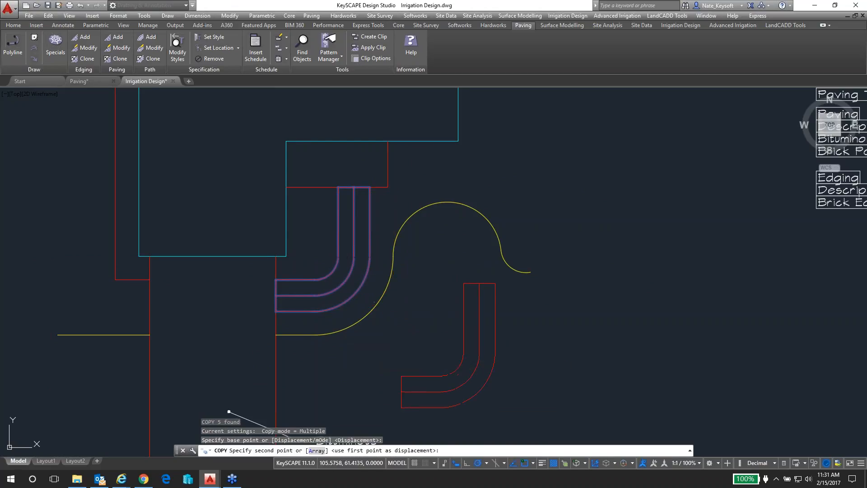
{"action": "key", "text": "Return"}
Join the copied walkway's inner edge, outer edge and two end lines into one polyline with a fuzz distance of 0, leaving out the centreline
{"action": "scroll", "coordinate": [522, 379], "scroll_direction": "up", "scroll_amount": 3}
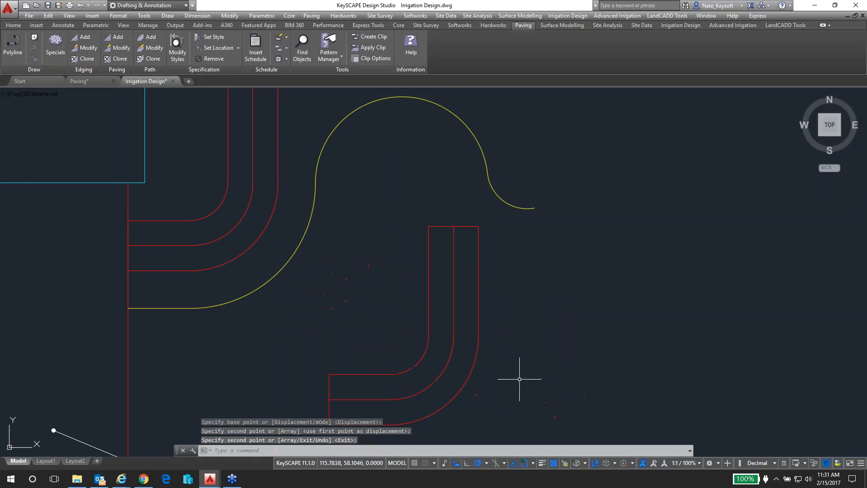
{"action": "type", "text": "p"}
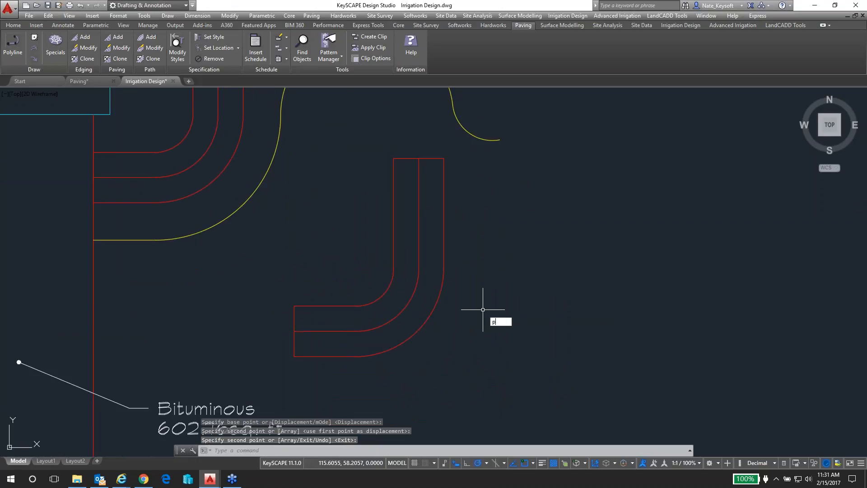
{"action": "type", "text": "e"}
{"action": "key", "text": "Return"}
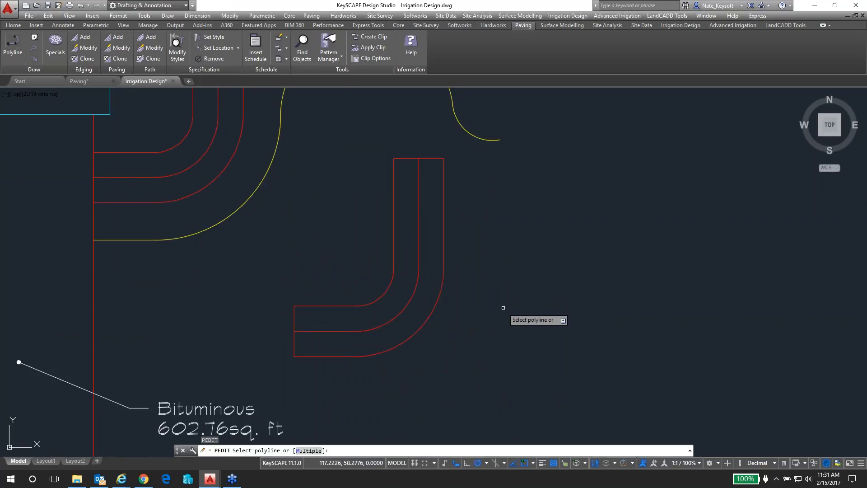
{"action": "type", "text": "m"}
{"action": "key", "text": "Return"}
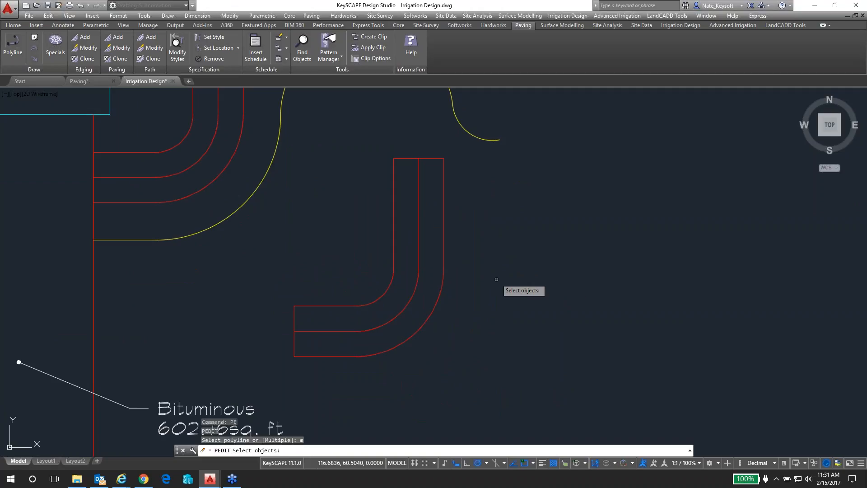
{"action": "left_click", "coordinate": [444, 175]}
{"action": "left_click", "coordinate": [433, 158]}
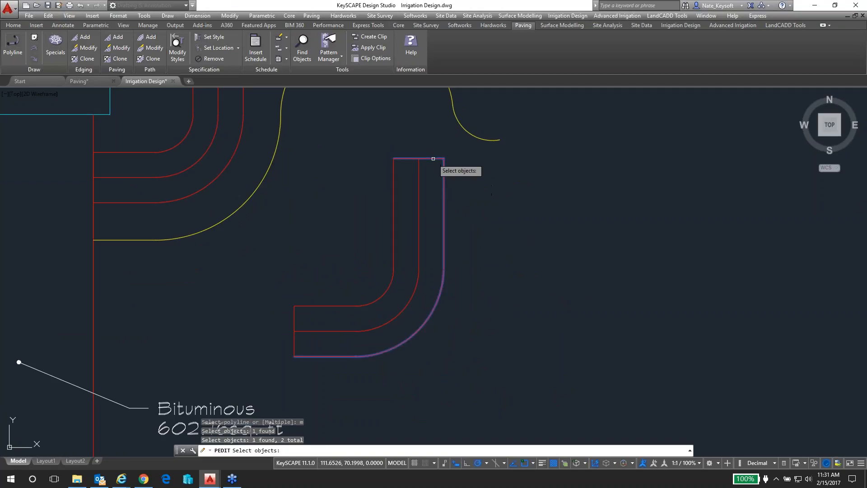
{"action": "left_click", "coordinate": [394, 176]}
{"action": "left_click", "coordinate": [291, 320]}
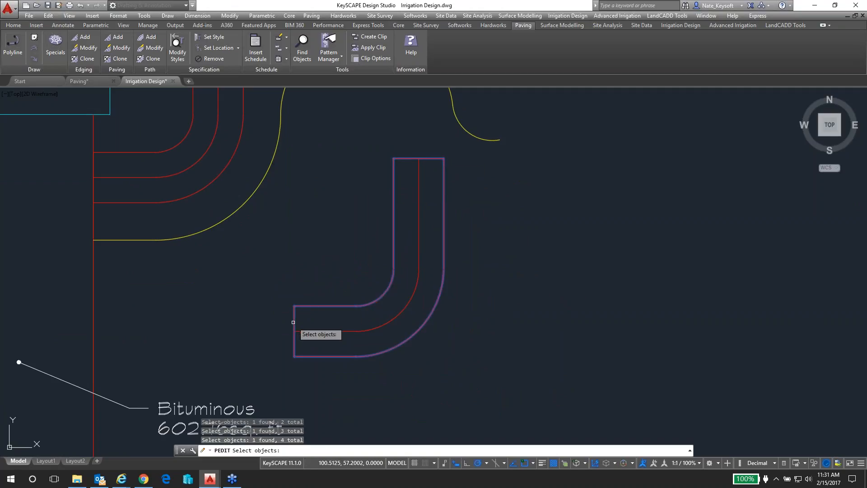
{"action": "key", "text": "Return"}
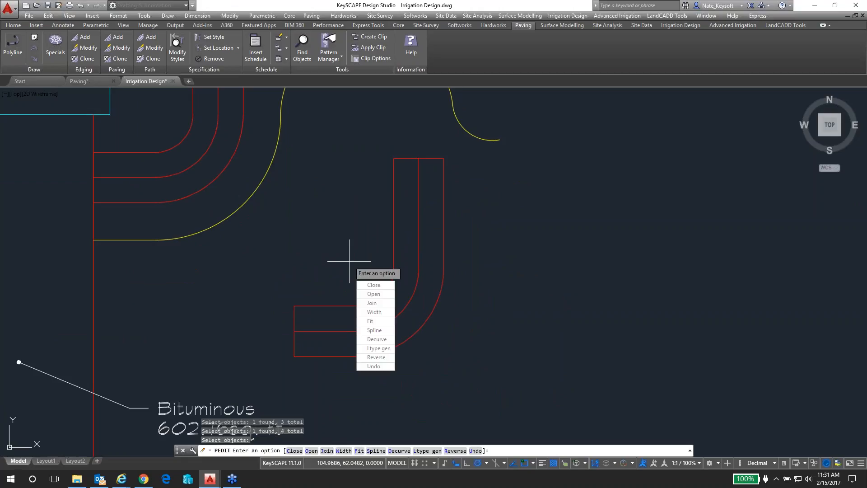
{"action": "type", "text": "j"}
{"action": "key", "text": "Return"}
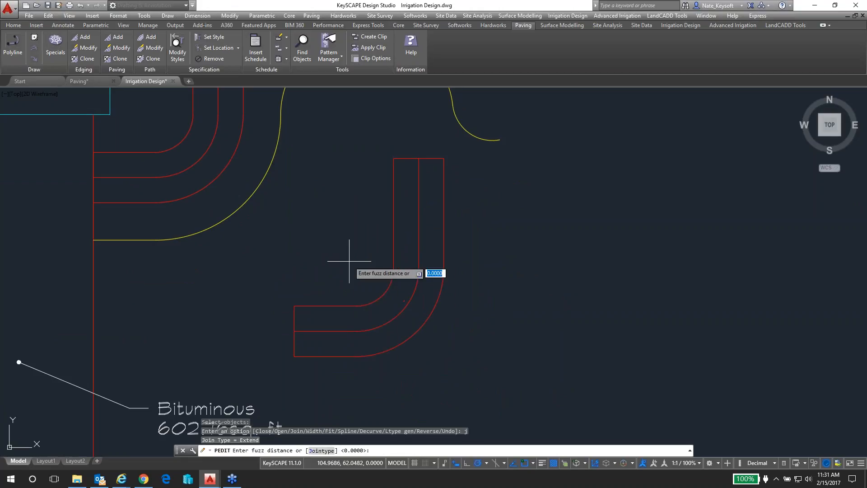
{"action": "key", "text": "Return"}
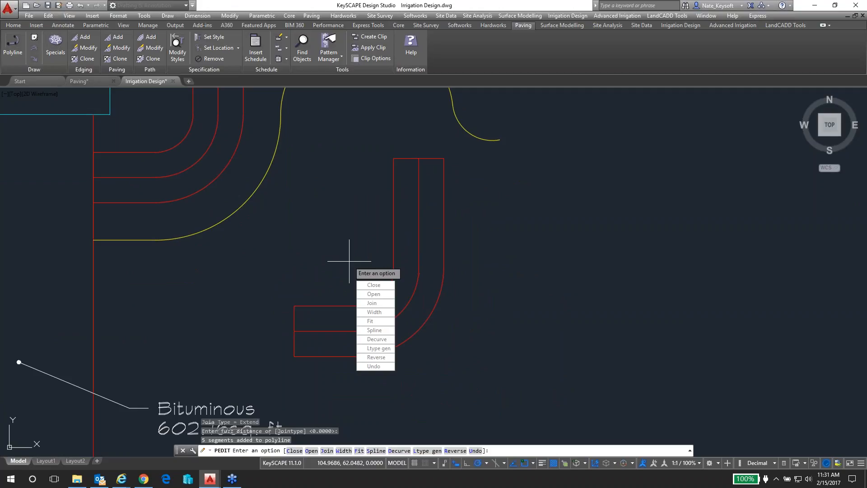
Close the joined outline of the copied walkway and finish the polyline edit
{"action": "type", "text": "c"}
{"action": "key", "text": "Return"}
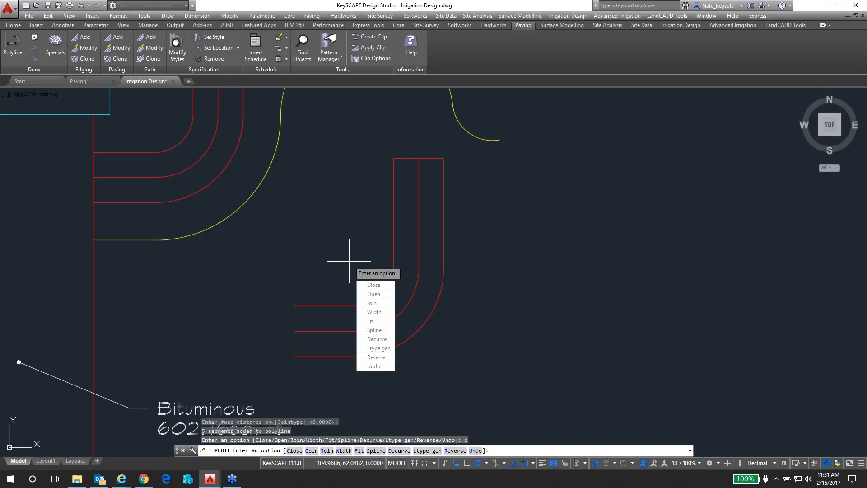
{"action": "key", "text": "Return"}
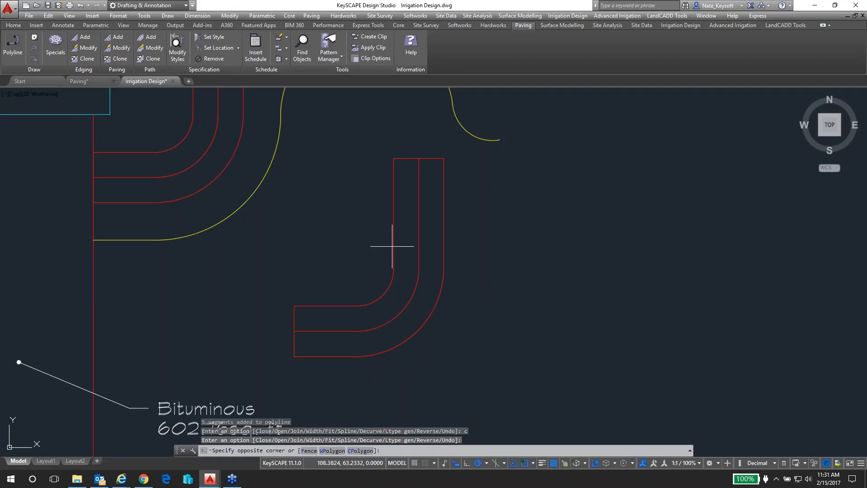
Examine the properties of the copied walkway's outline to check that it is a single closed polyline
{"action": "left_click", "coordinate": [400, 250]}
{"action": "left_click", "coordinate": [393, 256]}
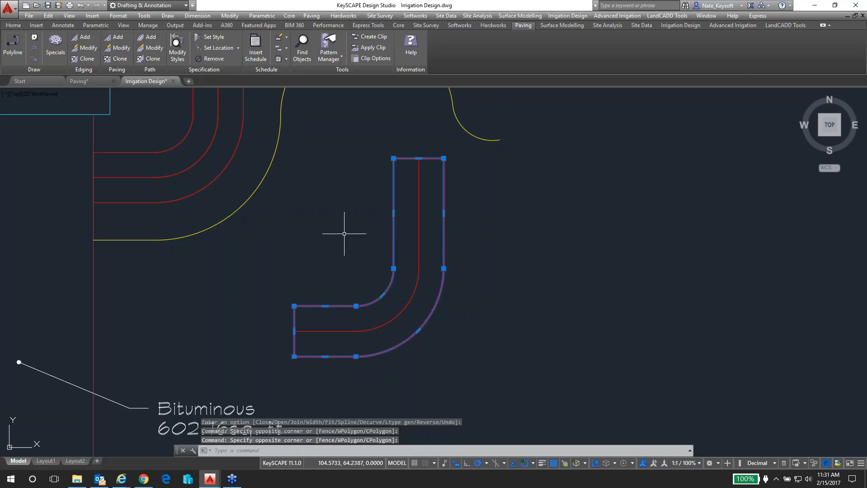
{"action": "middle_click_drag", "start_coordinate": [350, 237], "coordinate": [335, 234]}
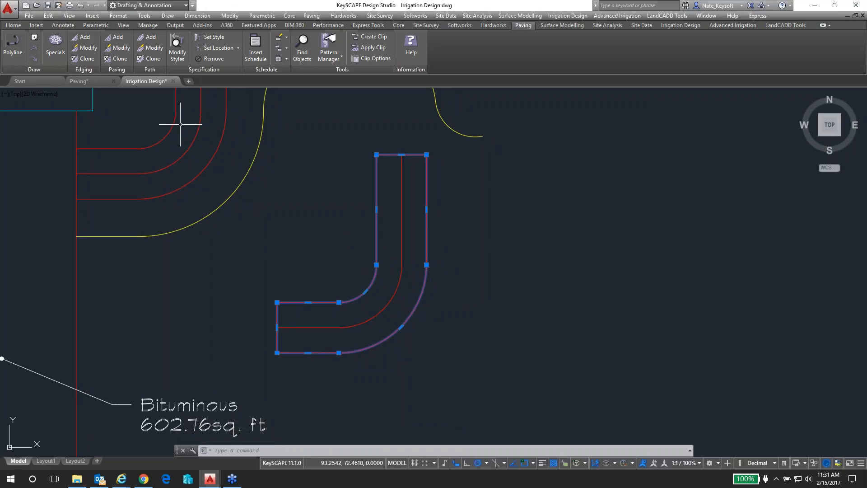
{"action": "left_click", "coordinate": [124, 26]}
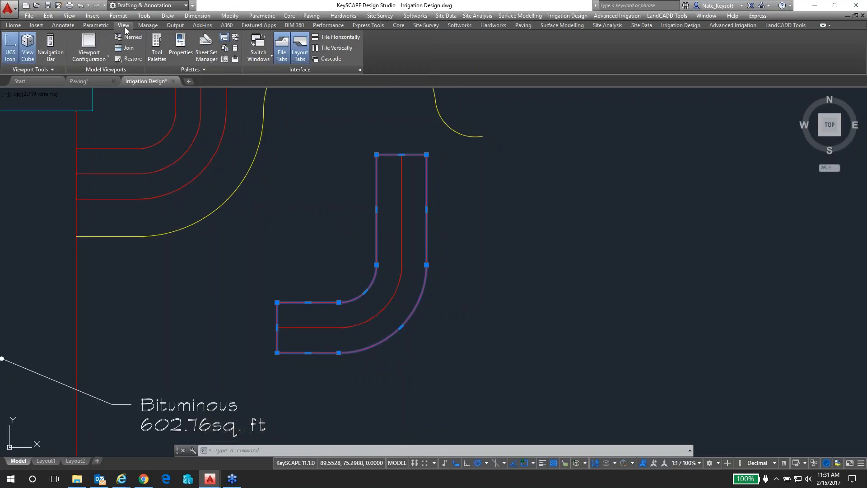
{"action": "left_click", "coordinate": [184, 53]}
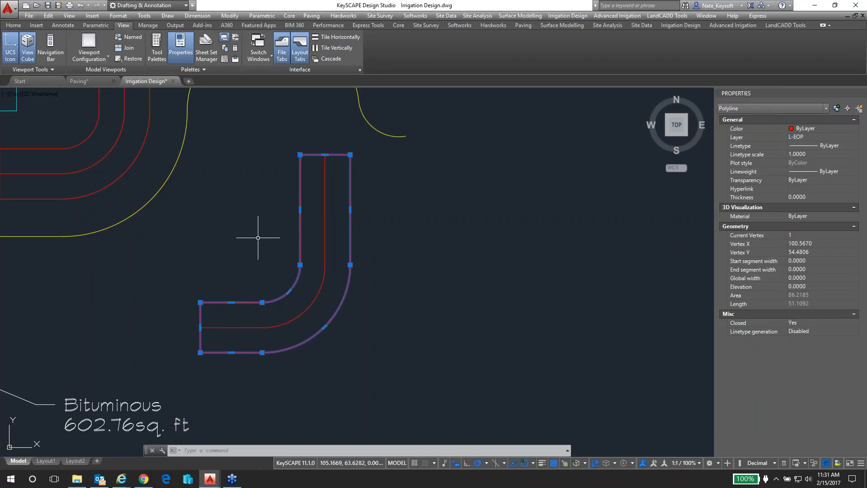
{"action": "key", "text": "Escape"}
{"action": "left_click", "coordinate": [861, 97]}
Start adding a path with the copied walkway's closed outline as its boundary, keeping the source object
{"action": "scroll", "coordinate": [309, 255], "scroll_direction": "up", "scroll_amount": 2}
{"action": "scroll", "coordinate": [309, 256], "scroll_direction": "down", "scroll_amount": 2}
{"action": "middle_click_drag", "start_coordinate": [309, 256], "coordinate": [368, 251]}
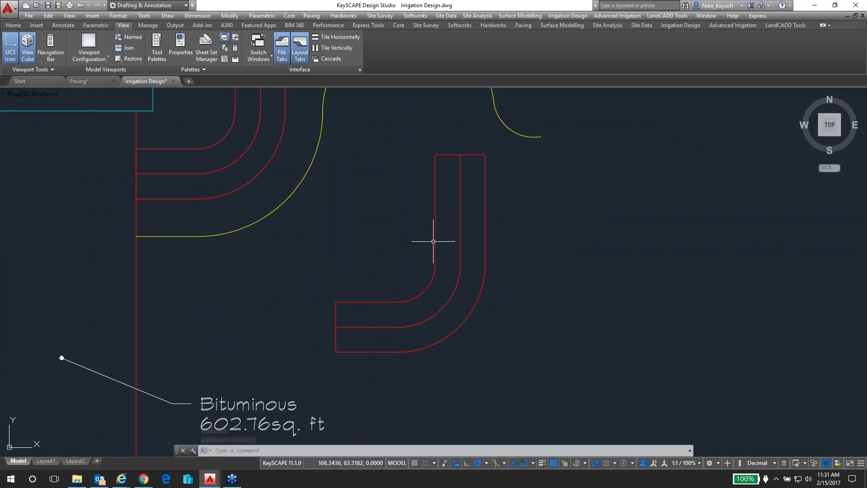
{"action": "left_click", "coordinate": [520, 25]}
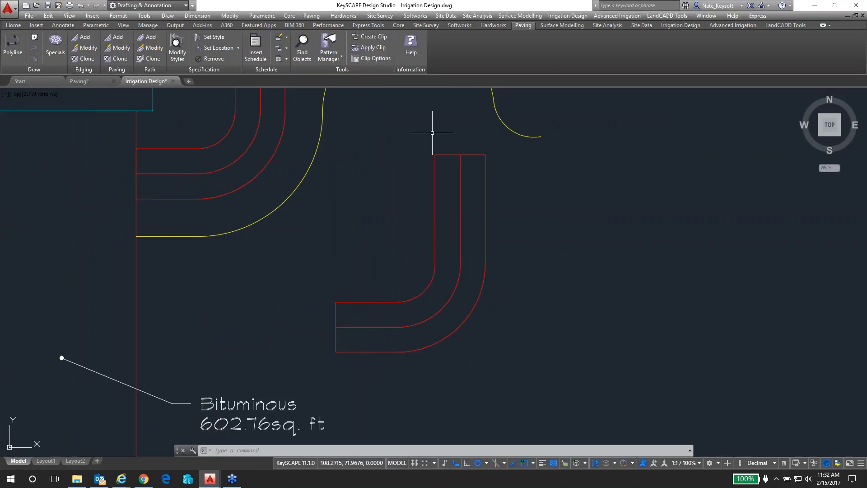
{"action": "left_click", "coordinate": [151, 37]}
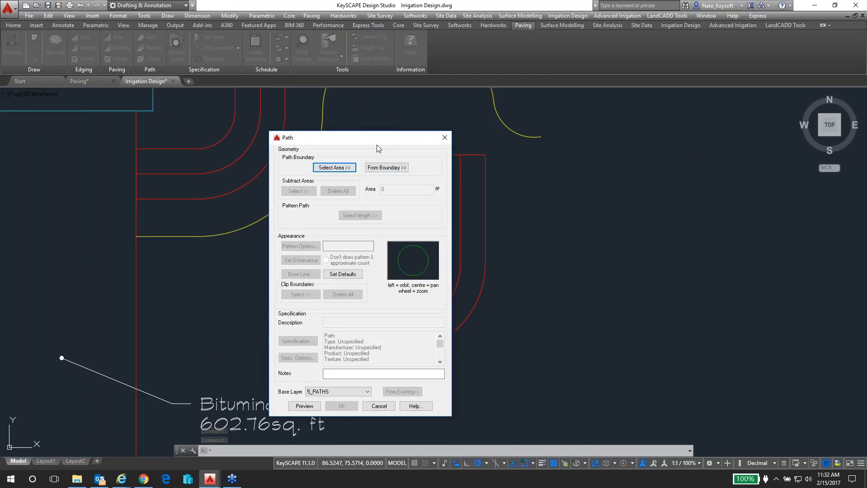
{"action": "left_click", "coordinate": [344, 168]}
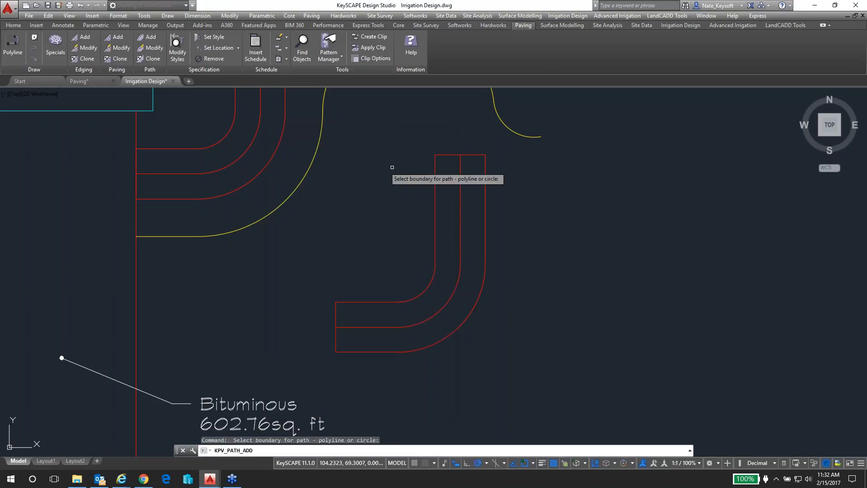
{"action": "left_click", "coordinate": [435, 178]}
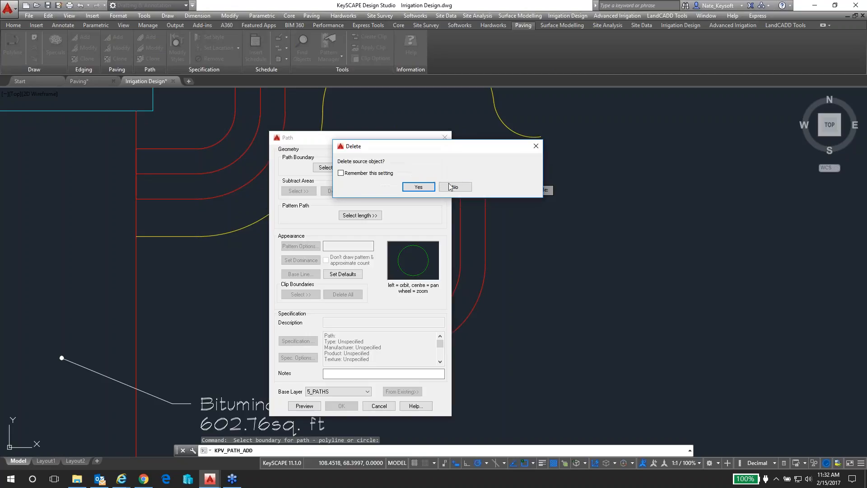
{"action": "left_click", "coordinate": [455, 187]}
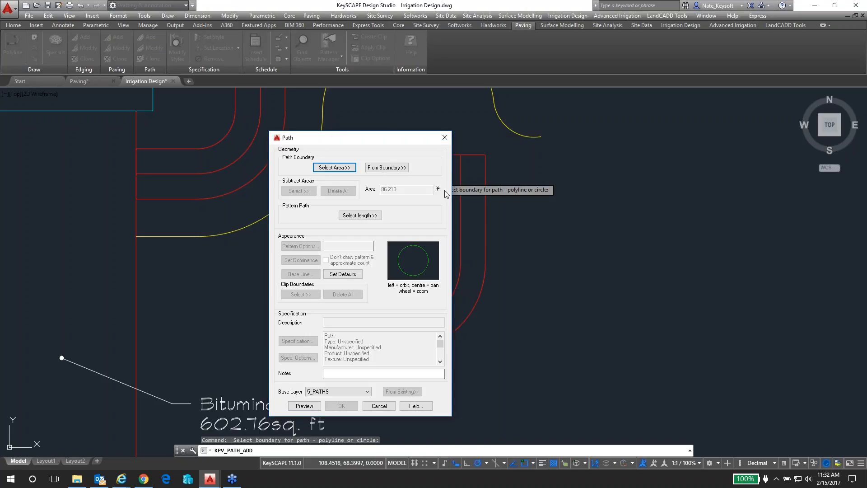
Use the copied walkway's centreline as the pattern path, keeping the source object
{"action": "left_click", "coordinate": [365, 218]}
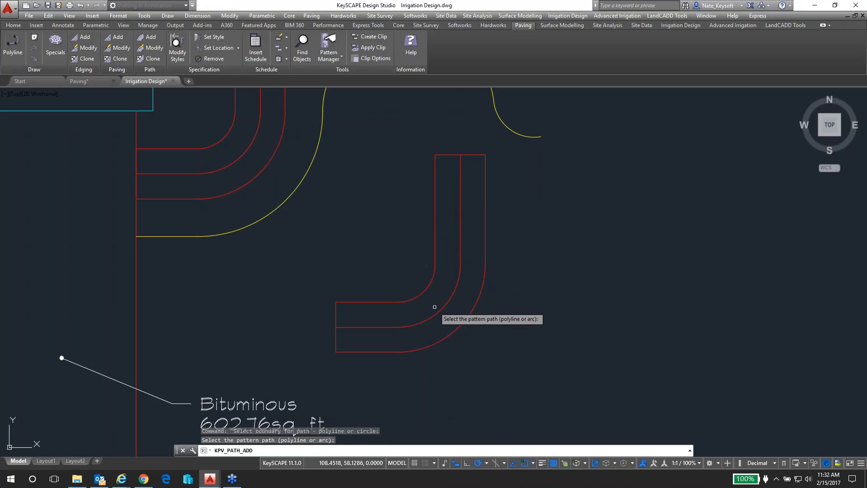
{"action": "left_click", "coordinate": [437, 312]}
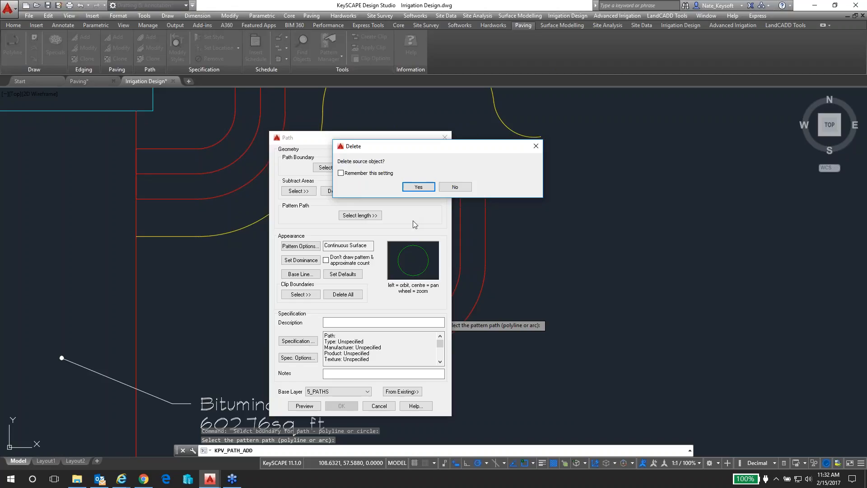
{"action": "left_click", "coordinate": [454, 187]}
Set the path's pattern to the 200x100x10mm path block pattern
{"action": "left_click", "coordinate": [309, 245]}
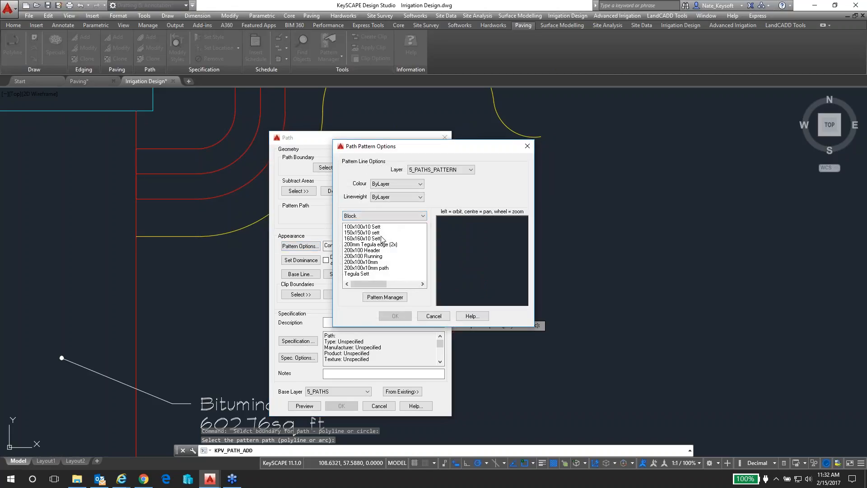
{"action": "left_click", "coordinate": [373, 251]}
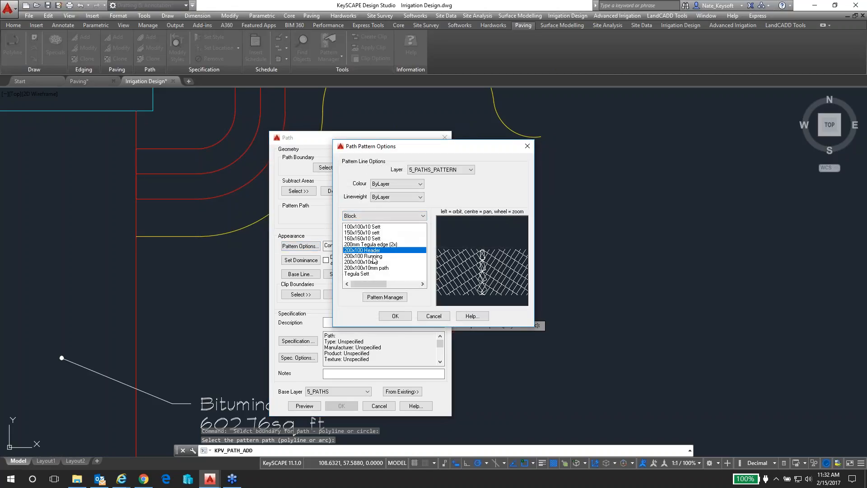
{"action": "left_click", "coordinate": [374, 257]}
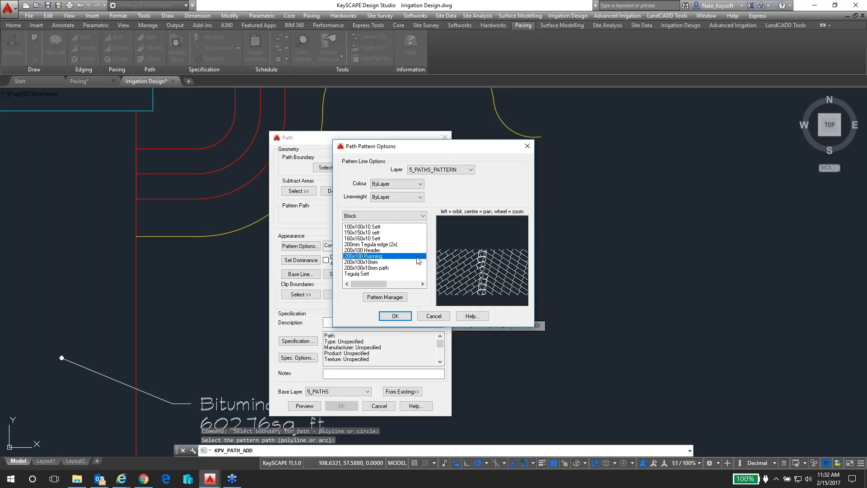
{"action": "left_click", "coordinate": [380, 269]}
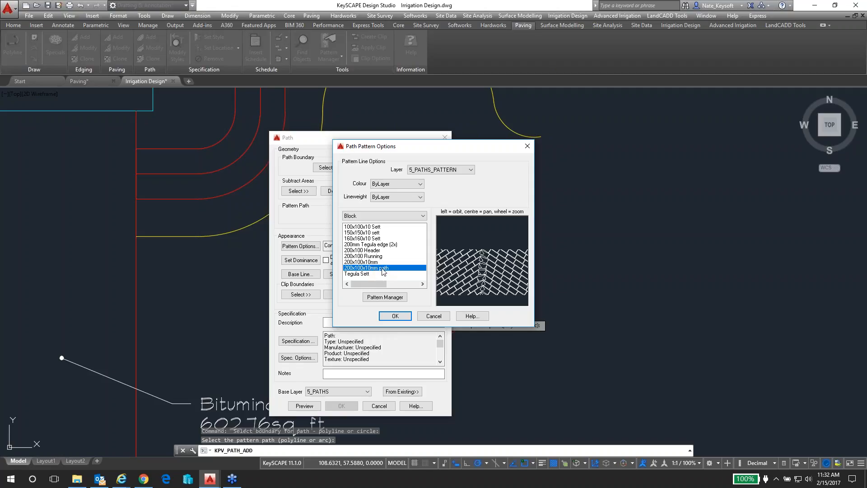
{"action": "left_click", "coordinate": [384, 316]}
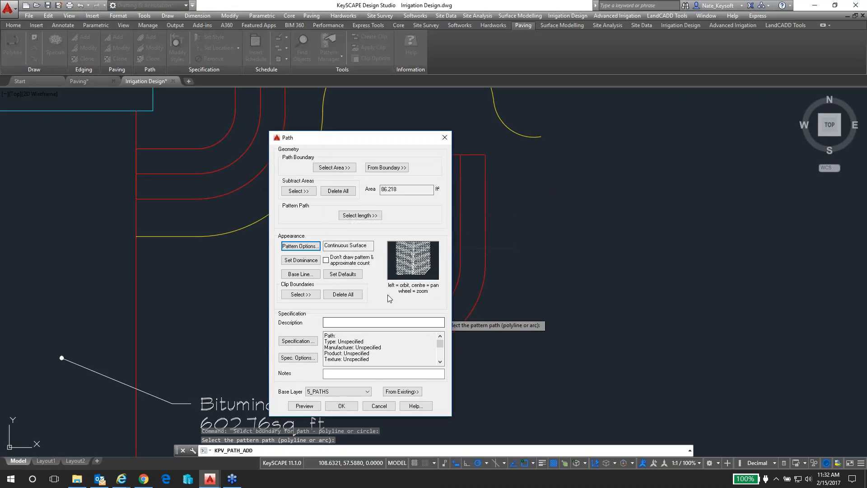
Describe the path as Brick Path and specify a flexible joint with a joint size of 0.325 in
{"action": "left_click", "coordinate": [343, 323]}
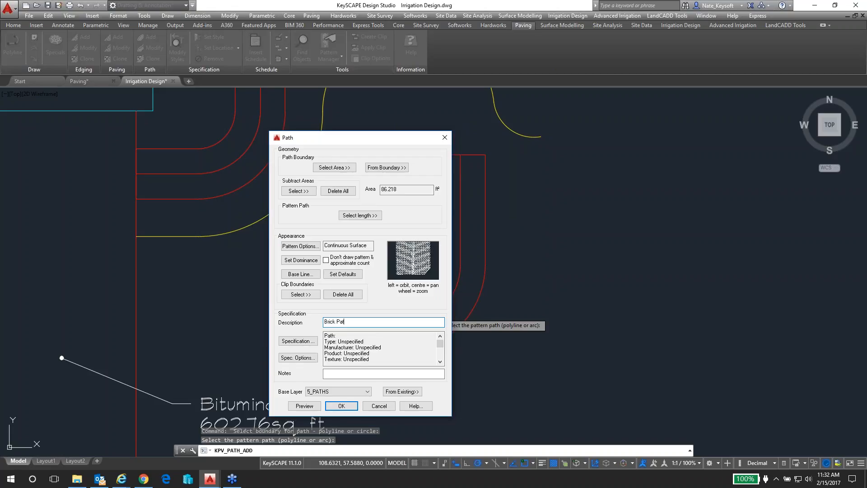
{"action": "left_click", "coordinate": [294, 341]}
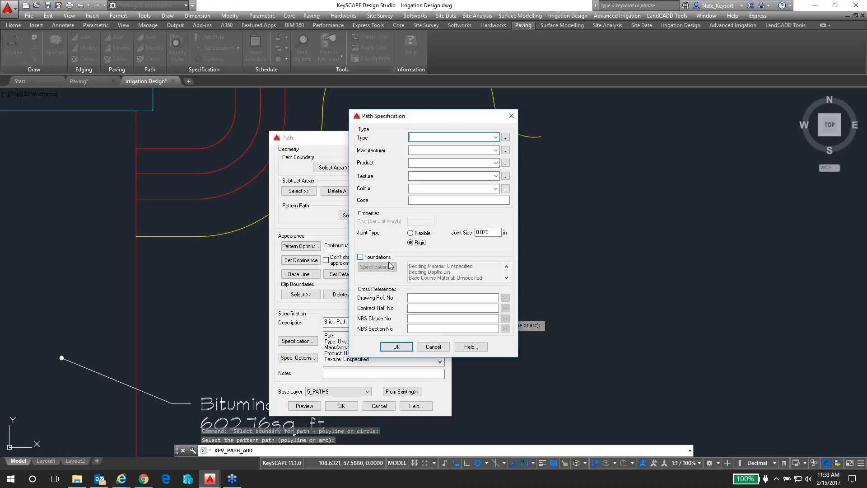
{"action": "left_click", "coordinate": [410, 233]}
{"action": "left_click_drag", "start_coordinate": [489, 232], "coordinate": [479, 232]}
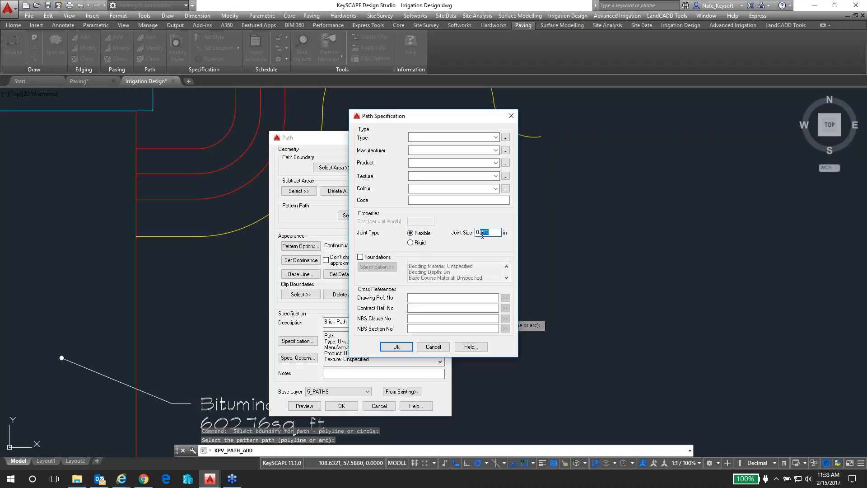
{"action": "left_click", "coordinate": [397, 347]}
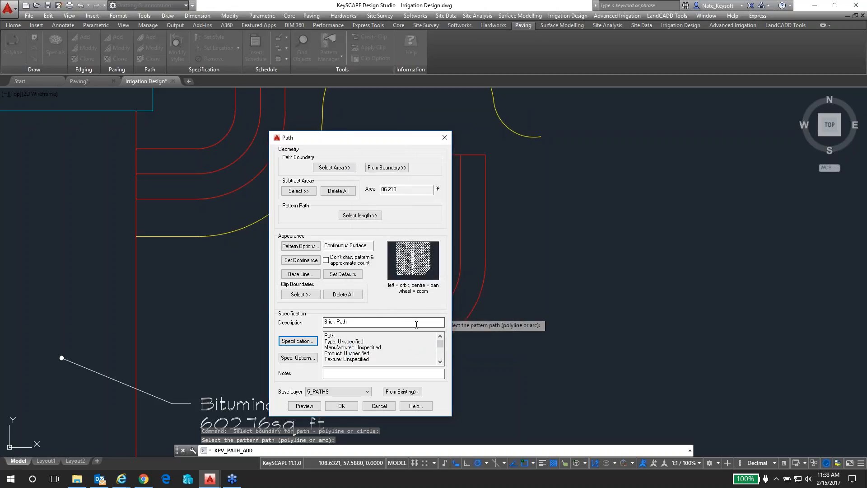
Preview the brick path, examine how the pattern follows the curve, and return to the path settings
{"action": "left_click", "coordinate": [315, 406]}
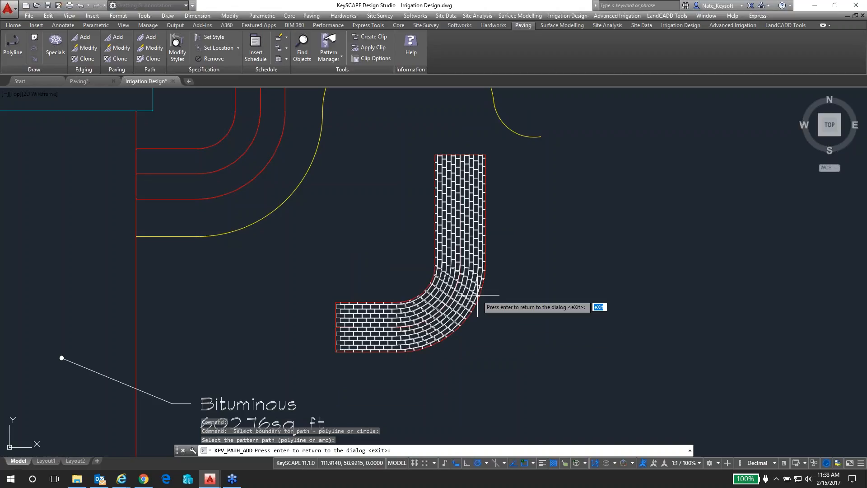
{"action": "scroll", "coordinate": [475, 294], "scroll_direction": "up", "scroll_amount": 2}
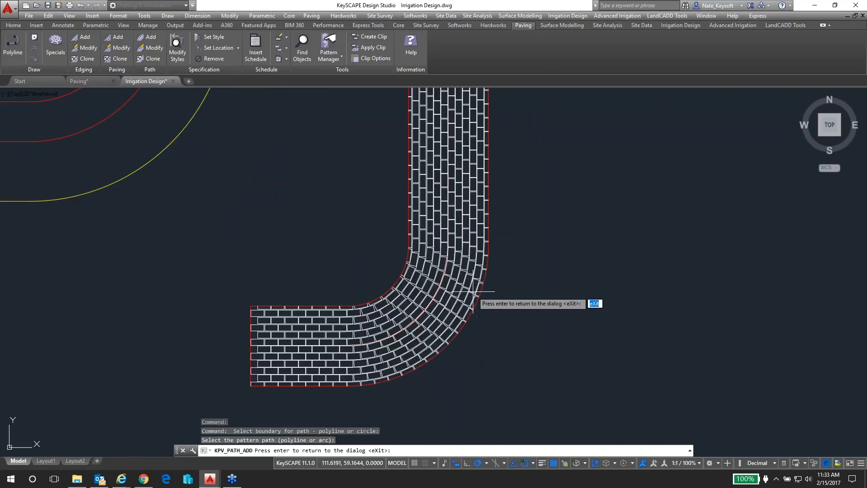
{"action": "scroll", "coordinate": [482, 256], "scroll_direction": "up", "scroll_amount": 2}
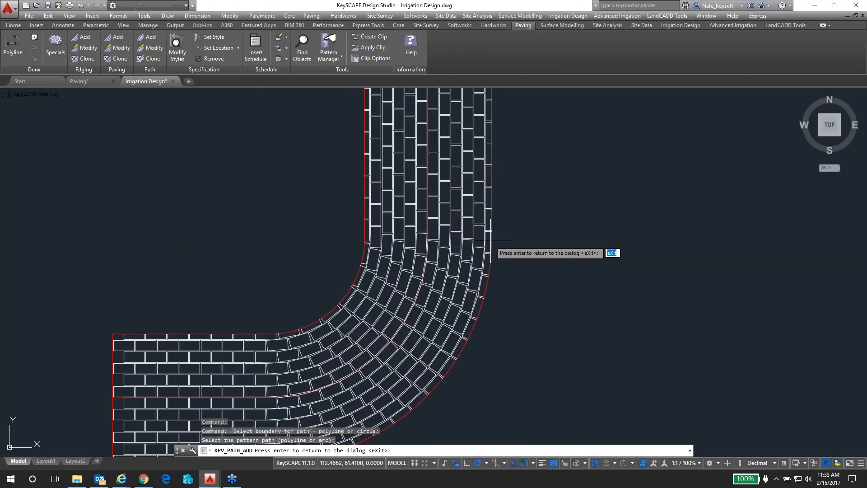
{"action": "scroll", "coordinate": [491, 241], "scroll_direction": "up", "scroll_amount": 2}
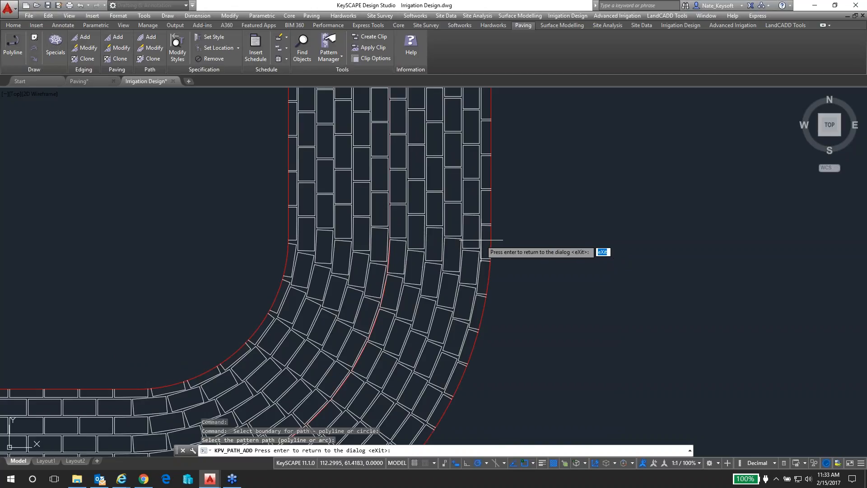
{"action": "scroll", "coordinate": [482, 239], "scroll_direction": "down", "scroll_amount": 3}
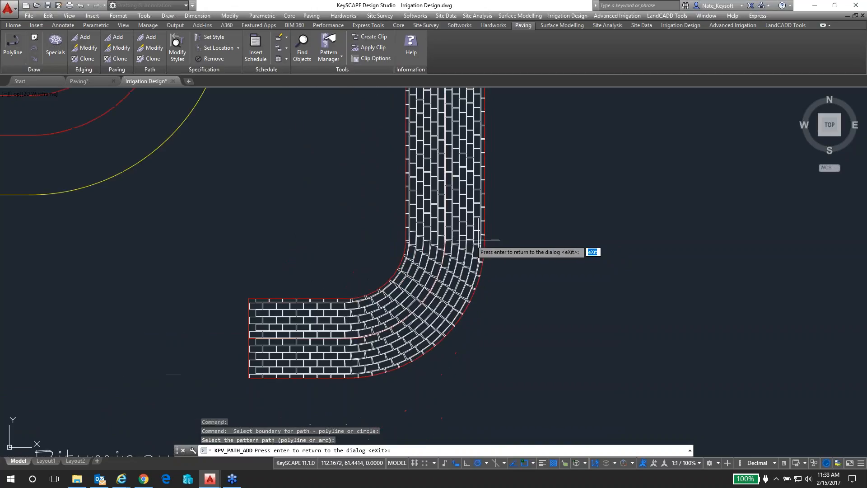
{"action": "scroll", "coordinate": [472, 240], "scroll_direction": "down", "scroll_amount": 3}
{"action": "key", "text": "Return"}
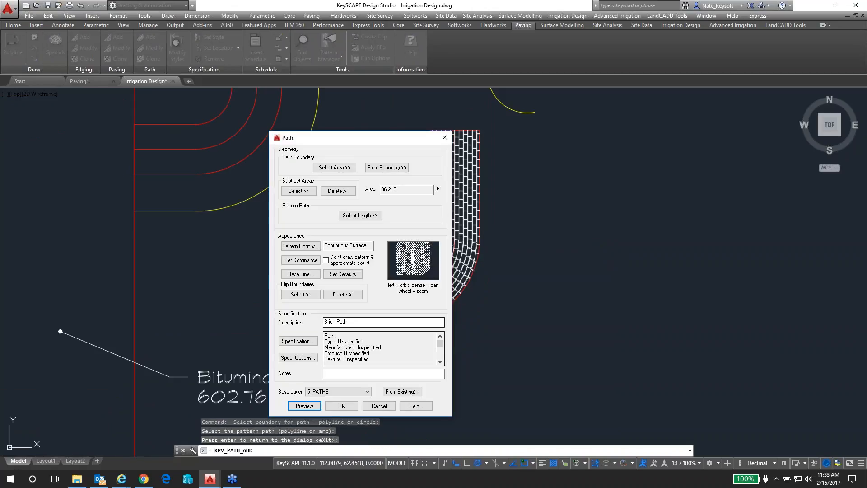
Create the brick path and label it with its specification beside the bend, with one leader pointing into the paving
{"action": "left_click", "coordinate": [339, 406]}
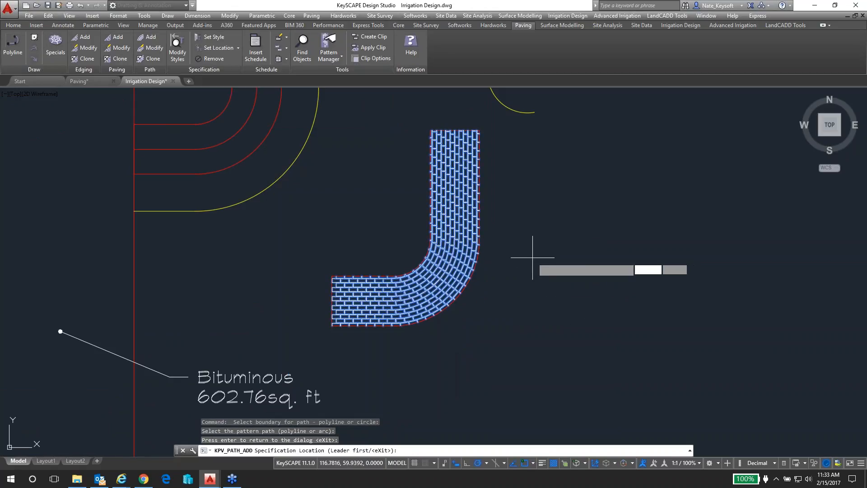
{"action": "left_click", "coordinate": [523, 251]}
{"action": "left_click", "coordinate": [454, 239]}
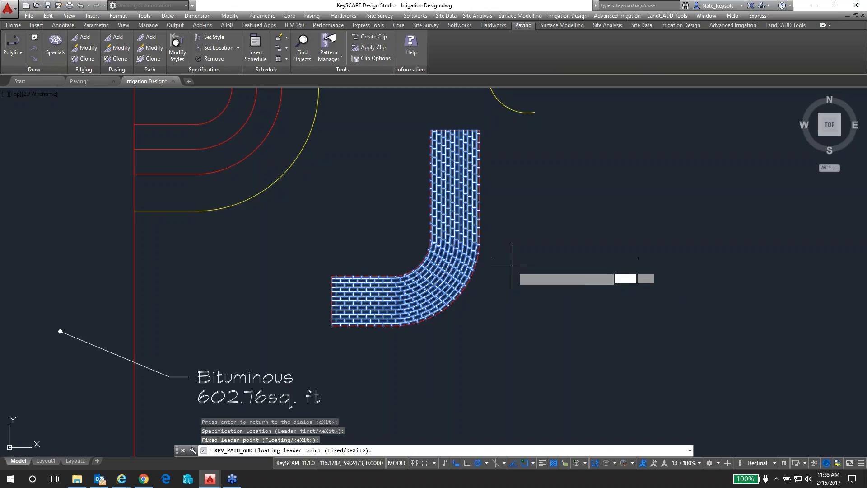
{"action": "left_click", "coordinate": [520, 265]}
{"action": "key", "text": "Return"}
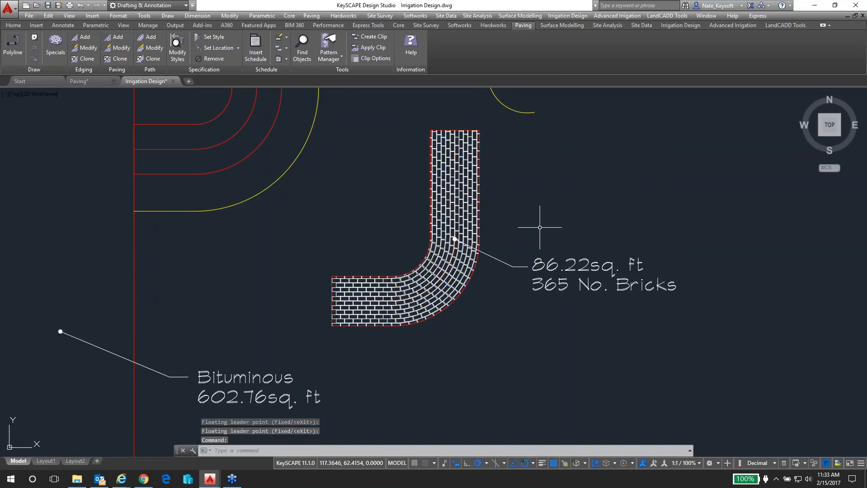
{"action": "scroll", "coordinate": [538, 230], "scroll_direction": "down", "scroll_amount": 2}
{"action": "middle_click_drag", "start_coordinate": [538, 230], "coordinate": [511, 318]}
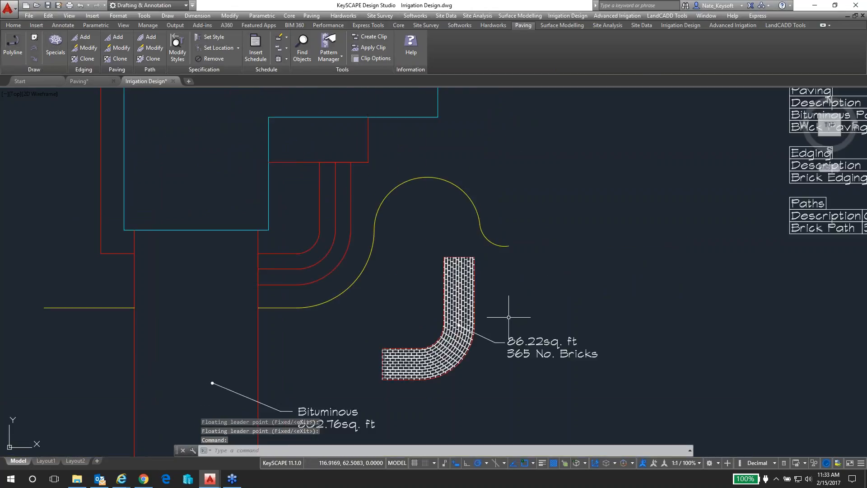
{"action": "left_click", "coordinate": [357, 252]}
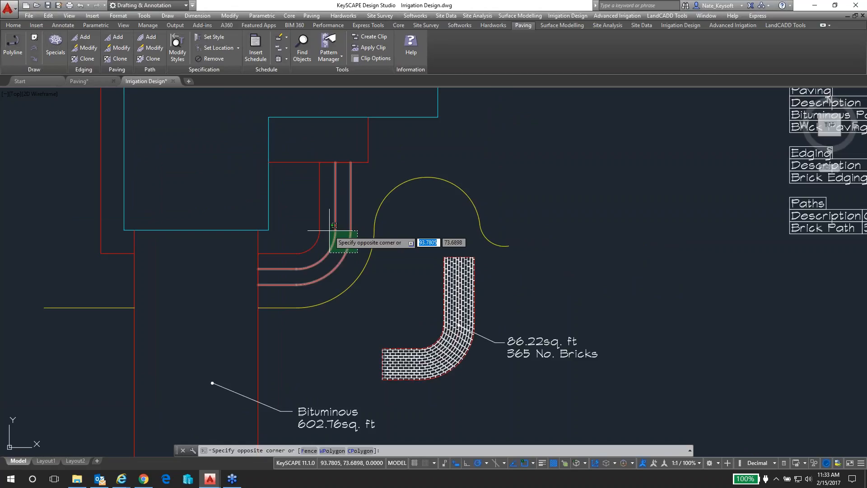
{"action": "key", "text": "Escape"}
{"action": "key", "text": "Escape"}
{"action": "key", "text": "Escape"}
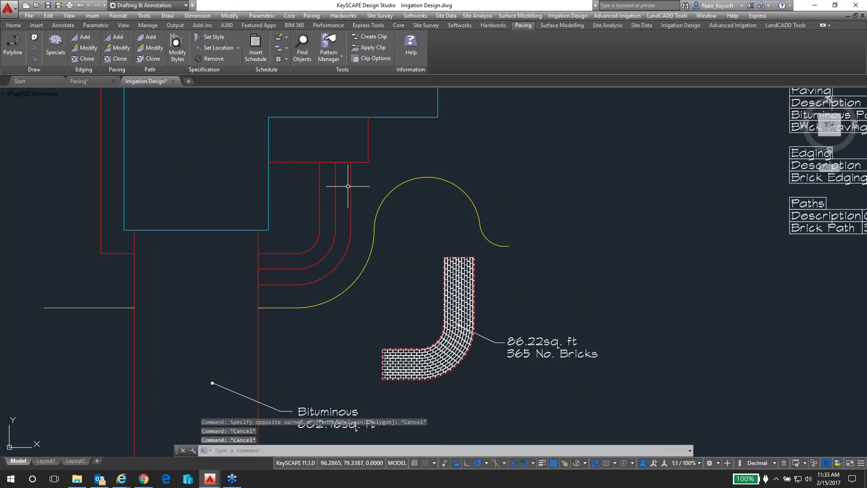
Draw a marker circle of about 1.67 radius centred on the upper end of the original walkway's inner edge
{"action": "type", "text": "c"}
{"action": "key", "text": "Return"}
{"action": "left_click", "coordinate": [319, 163]}
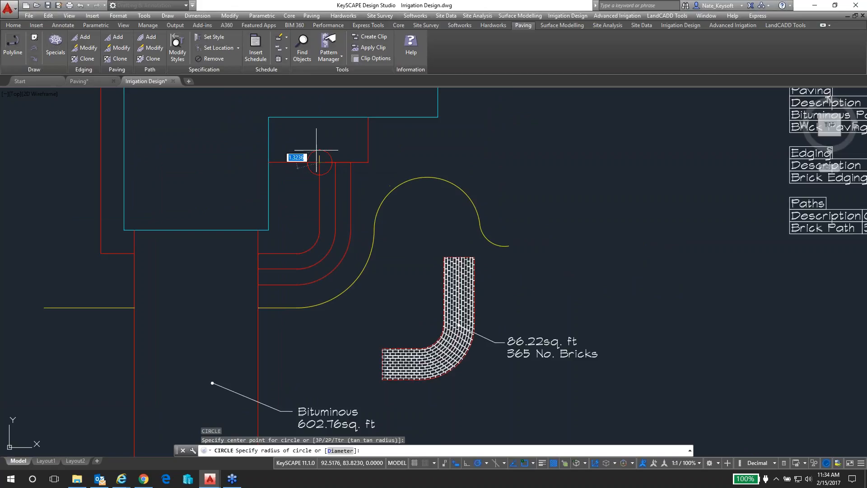
{"action": "left_click", "coordinate": [316, 150]}
{"action": "key", "text": "Return"}
{"action": "left_click", "coordinate": [355, 266]}
{"action": "left_click", "coordinate": [299, 223]}
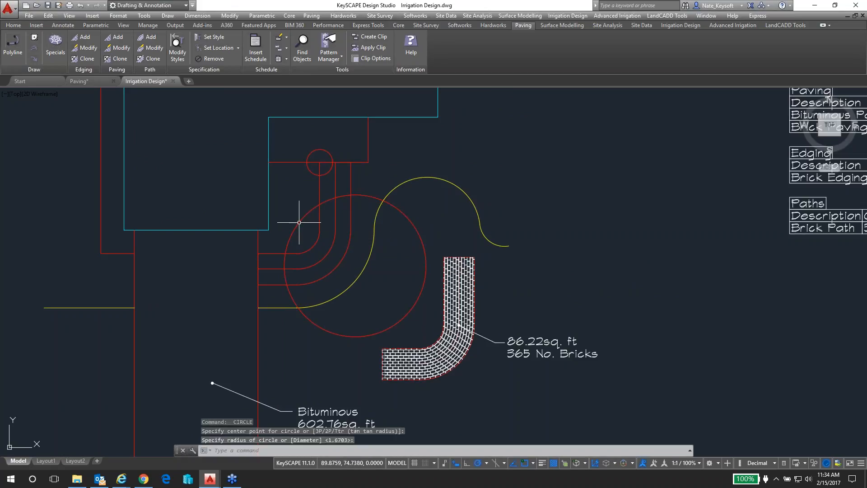
{"action": "key", "text": "Escape"}
Erase the original walkway's edge lines and centreline together with the large circle crossing them
{"action": "left_click", "coordinate": [344, 267]}
{"action": "left_click", "coordinate": [308, 221]}
{"action": "type", "text": "e"}
{"action": "key", "text": "Return"}
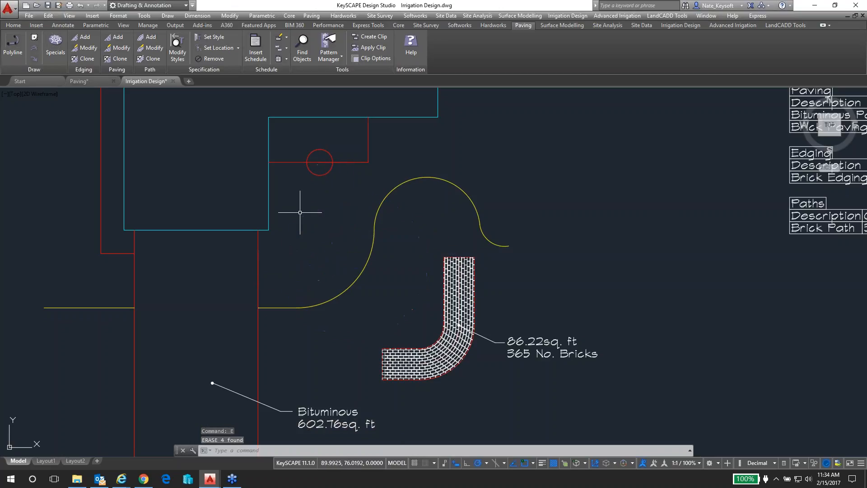
Move the brick path and its label from the path's upper inner corner to the centre of the marker circle
{"action": "left_click", "coordinate": [537, 375]}
{"action": "left_click", "coordinate": [400, 294]}
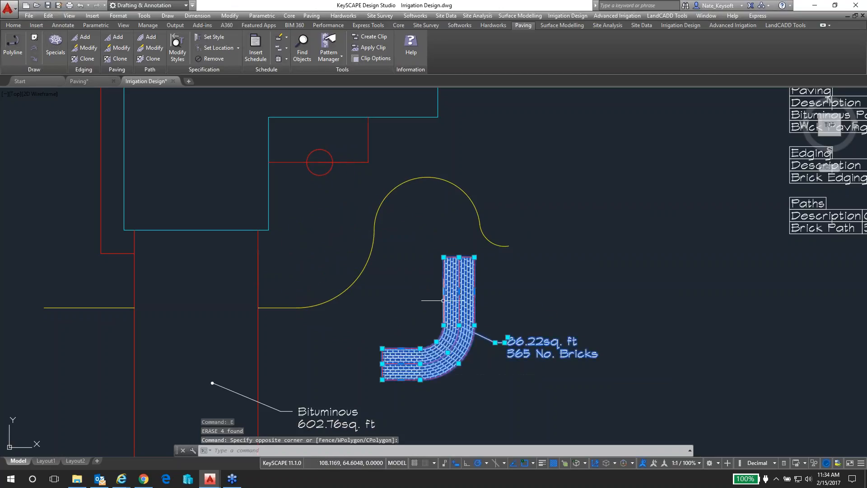
{"action": "type", "text": "m"}
{"action": "key", "text": "Return"}
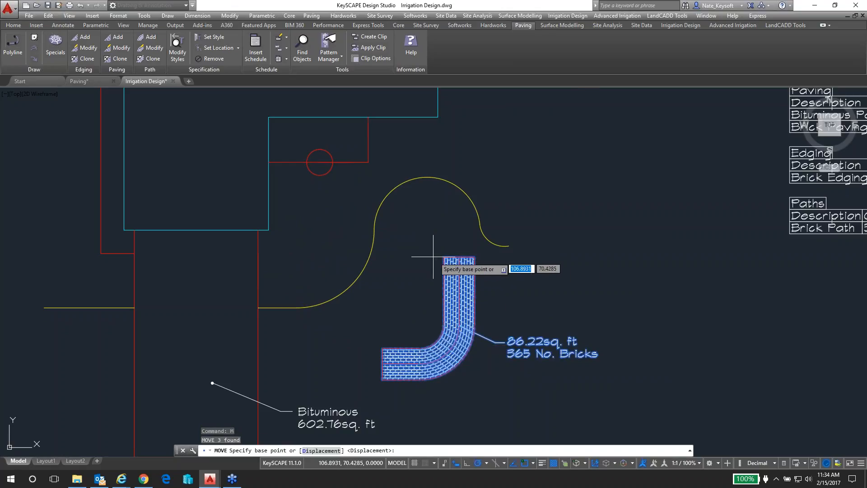
{"action": "left_click", "coordinate": [444, 257]}
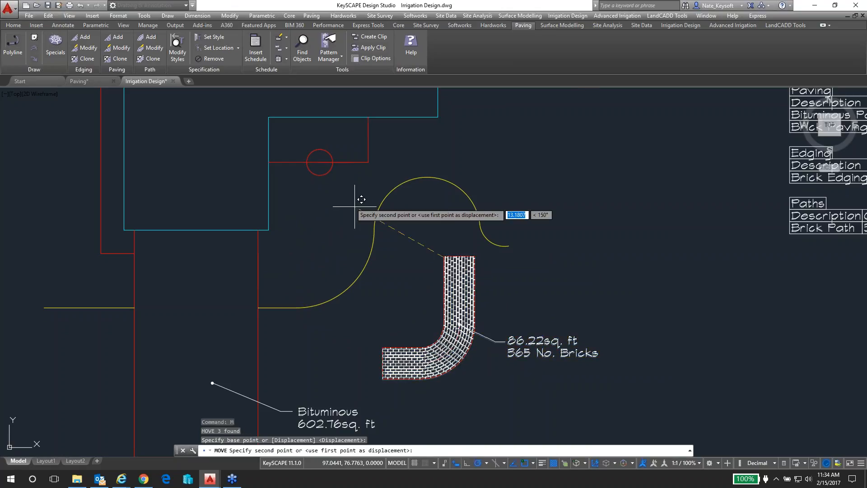
{"action": "left_click", "coordinate": [319, 162]}
Erase the marker circle at the upper end of the brick path
{"action": "left_click", "coordinate": [326, 151]}
{"action": "type", "text": "e"}
{"action": "key", "text": "Return"}
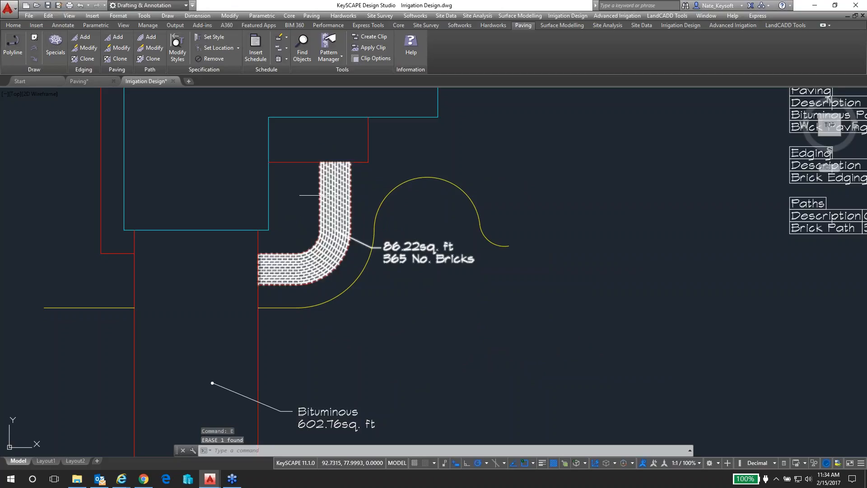
Examine the Paving Takeoffs tables beside the plan, including the Paths entry for the brick path
{"action": "scroll", "coordinate": [323, 195], "scroll_direction": "up", "scroll_amount": 2}
{"action": "scroll", "coordinate": [341, 209], "scroll_direction": "down", "scroll_amount": 2}
{"action": "middle_click_drag", "start_coordinate": [594, 218], "coordinate": [337, 266]}
{"action": "scroll", "coordinate": [567, 290], "scroll_direction": "down", "scroll_amount": 2}
{"action": "middle_click_drag", "start_coordinate": [600, 290], "coordinate": [480, 286]}
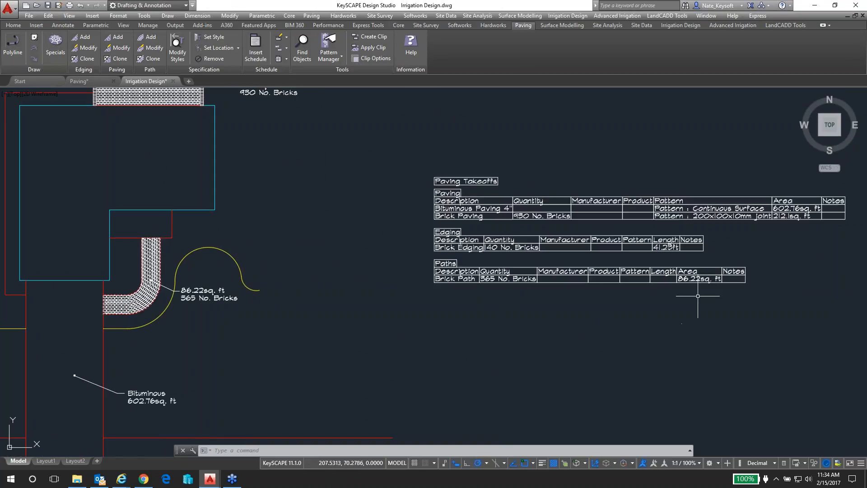
{"action": "scroll", "coordinate": [658, 284], "scroll_direction": "up", "scroll_amount": 2}
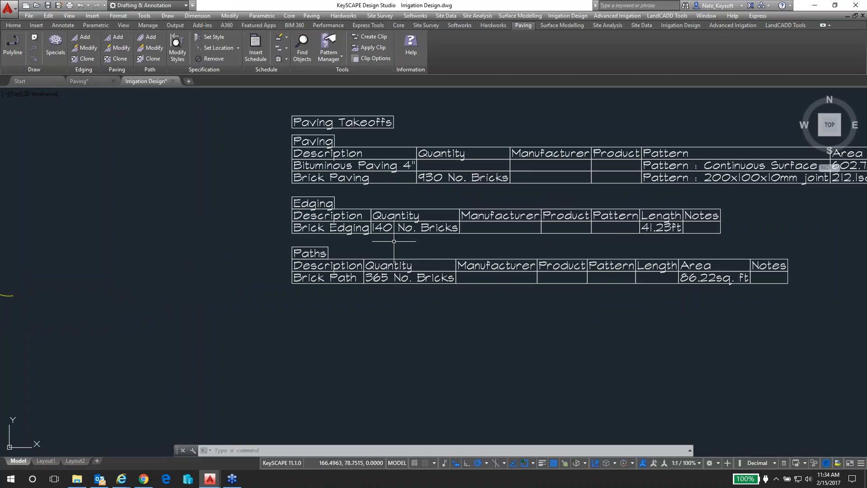
{"action": "scroll", "coordinate": [394, 241], "scroll_direction": "down", "scroll_amount": 3}
{"action": "scroll", "coordinate": [436, 261], "scroll_direction": "up", "scroll_amount": 2}
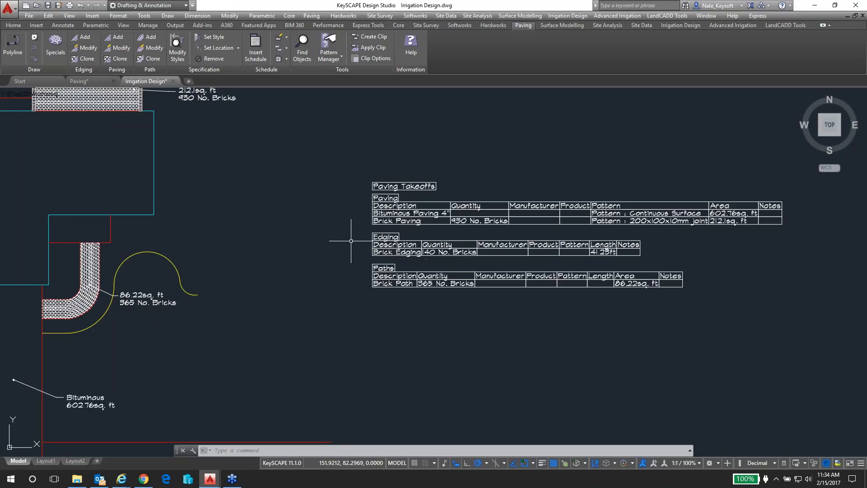
Inspect the cut bricks along the outer edge of the brick path near its upper end
{"action": "middle_click_drag", "start_coordinate": [247, 183], "coordinate": [295, 229]}
{"action": "scroll", "coordinate": [144, 306], "scroll_direction": "up", "scroll_amount": 6}
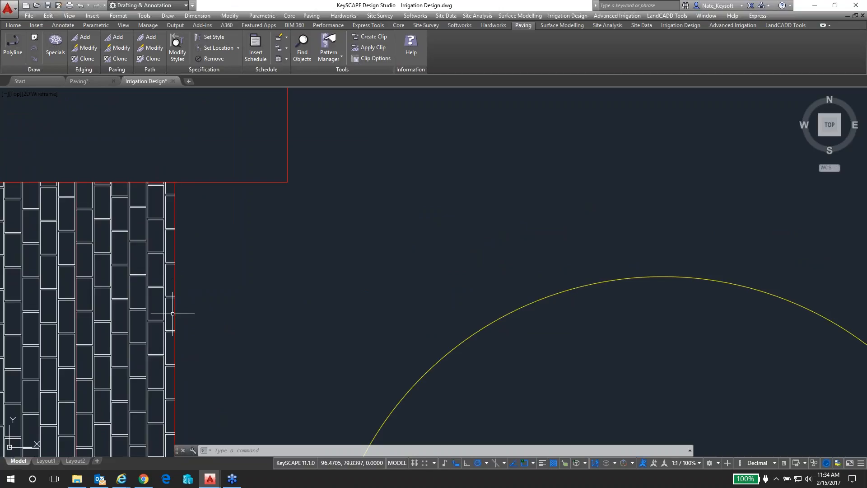
{"action": "scroll", "coordinate": [270, 309], "scroll_direction": "down", "scroll_amount": 2}
{"action": "scroll", "coordinate": [270, 310], "scroll_direction": "down", "scroll_amount": 2}
{"action": "scroll", "coordinate": [587, 334], "scroll_direction": "down", "scroll_amount": 2}
Review the brick quantities, lengths and areas in the paving, edging and paths takeoff tables
{"action": "middle_click_drag", "start_coordinate": [644, 356], "coordinate": [364, 283]}
{"action": "scroll", "coordinate": [455, 271], "scroll_direction": "down", "scroll_amount": 2}
{"action": "middle_click_drag", "start_coordinate": [588, 267], "coordinate": [364, 277]}
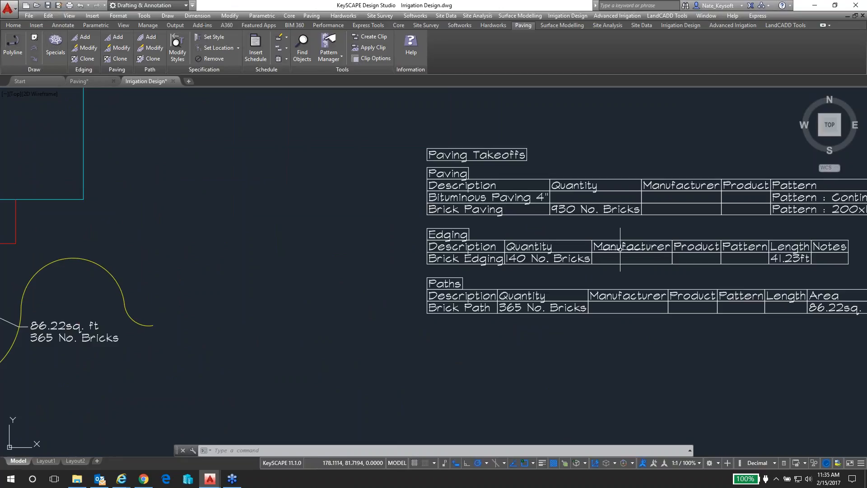
{"action": "scroll", "coordinate": [645, 230], "scroll_direction": "down", "scroll_amount": 2}
{"action": "middle_click_drag", "start_coordinate": [645, 230], "coordinate": [516, 242]}
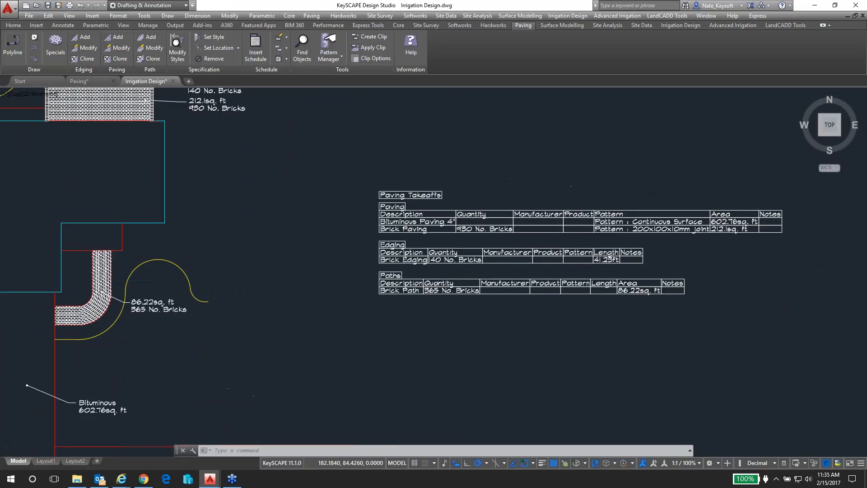
{"action": "scroll", "coordinate": [475, 237], "scroll_direction": "up", "scroll_amount": 2}
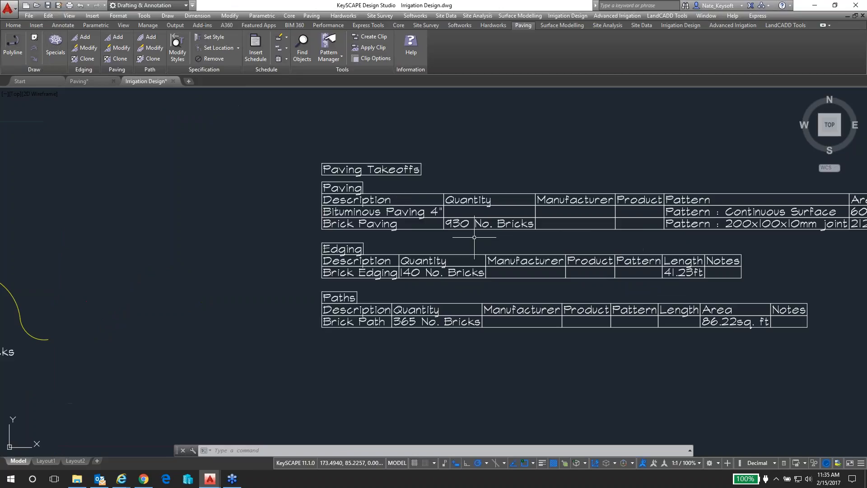
{"action": "middle_click_drag", "start_coordinate": [581, 242], "coordinate": [442, 245]}
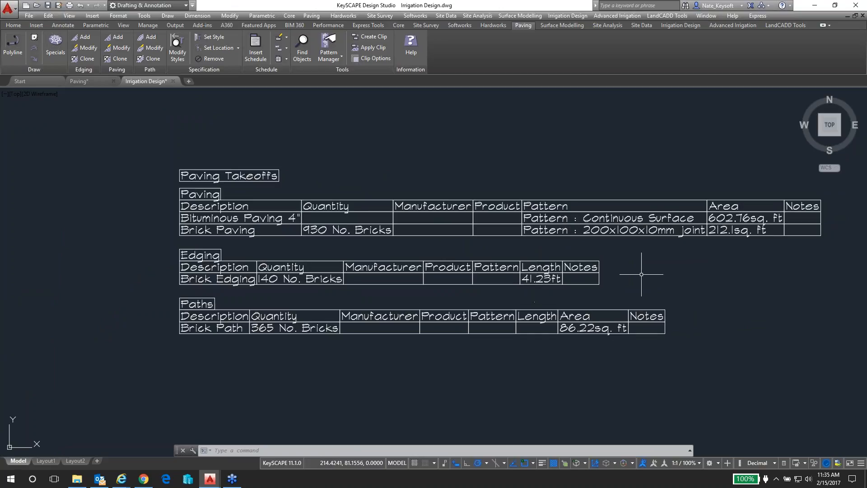
{"action": "scroll", "coordinate": [642, 274], "scroll_direction": "down", "scroll_amount": 2}
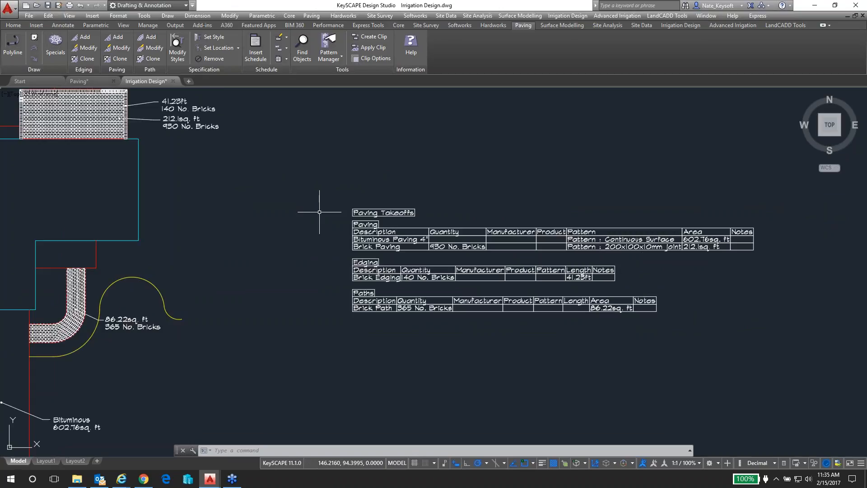
{"action": "mouse_move", "coordinate": [144, 261]}
{"action": "middle_mouse_down"}
{"action": "mouse_move", "coordinate": [312, 244]}
{"action": "mouse_move", "coordinate": [388, 222]}
{"action": "middle_mouse_up"}
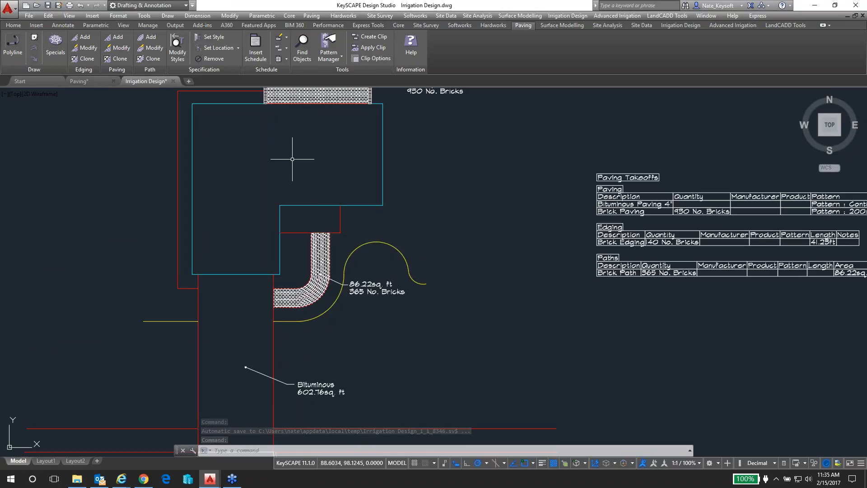
{"action": "middle_click_drag", "start_coordinate": [304, 159], "coordinate": [325, 190]}
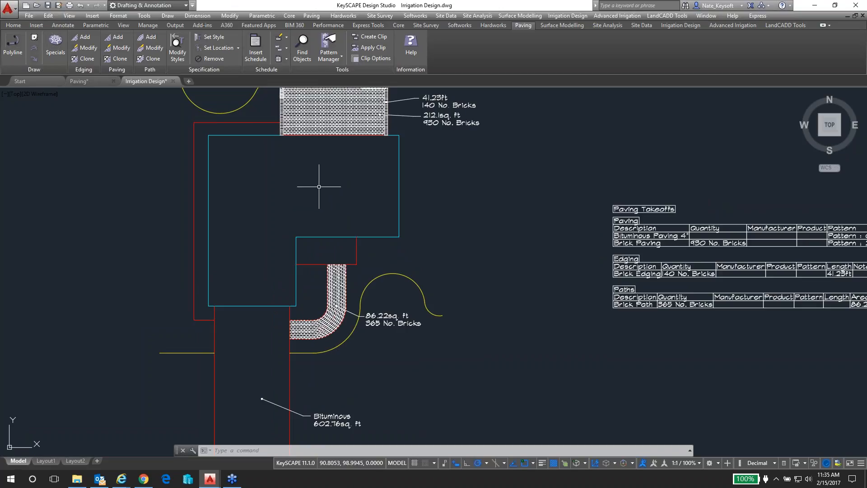
{"action": "middle_click_drag", "start_coordinate": [335, 178], "coordinate": [322, 205]}
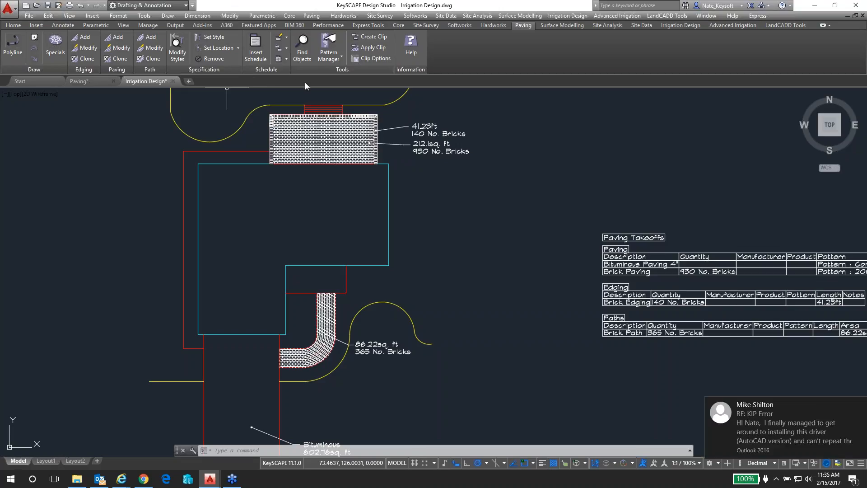
{"action": "left_click", "coordinate": [860, 405]}
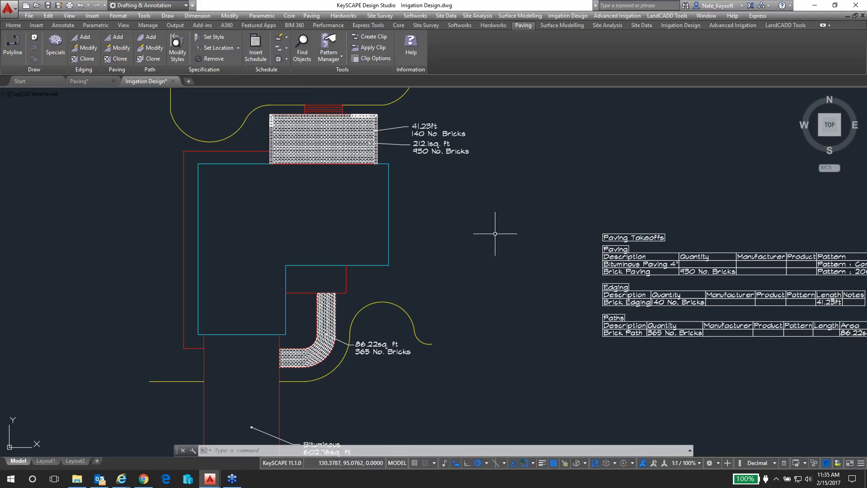
Bring up the Pattern Manager for paving patterns, with the pattern type set to Block
{"action": "left_click", "coordinate": [331, 62]}
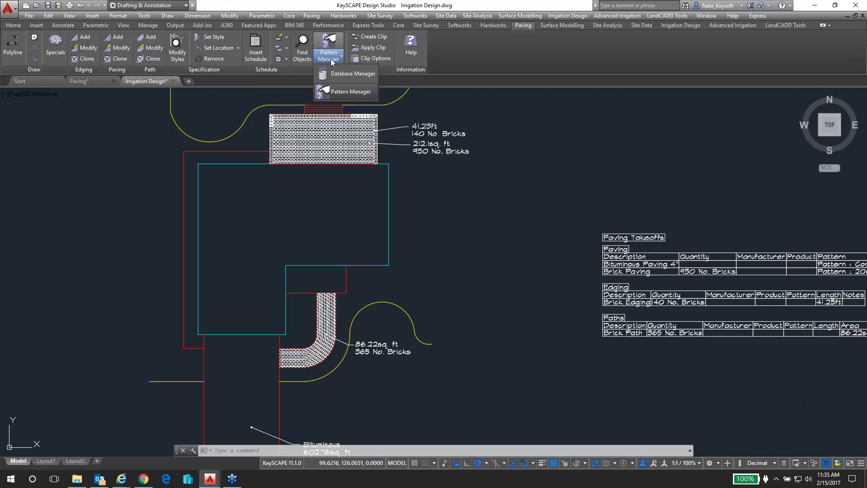
{"action": "left_click", "coordinate": [354, 87]}
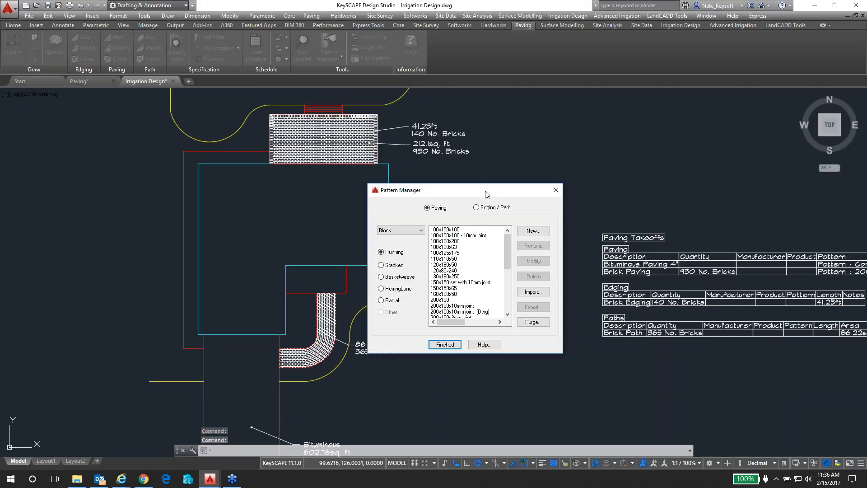
{"action": "left_click_drag", "start_coordinate": [489, 194], "coordinate": [627, 155]}
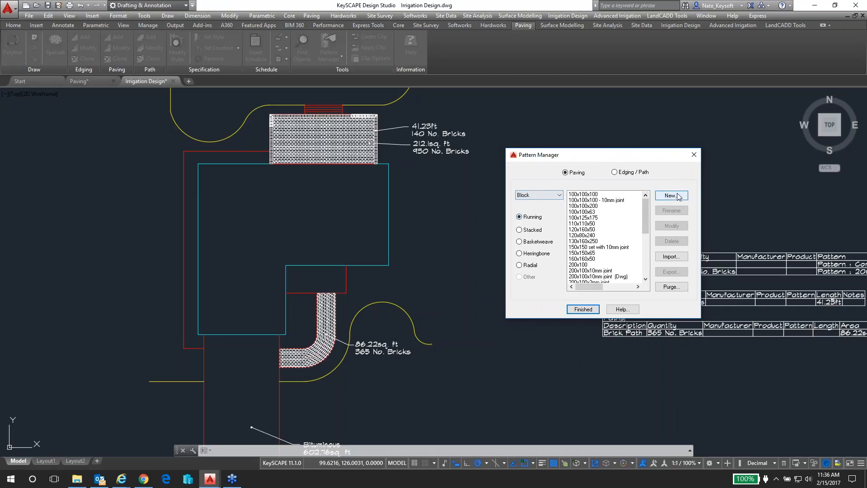
{"action": "left_click", "coordinate": [538, 195]}
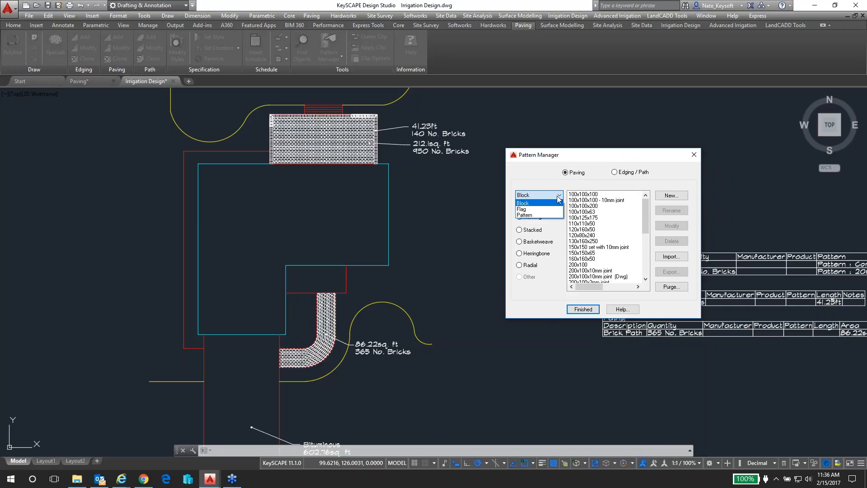
{"action": "left_click", "coordinate": [529, 204]}
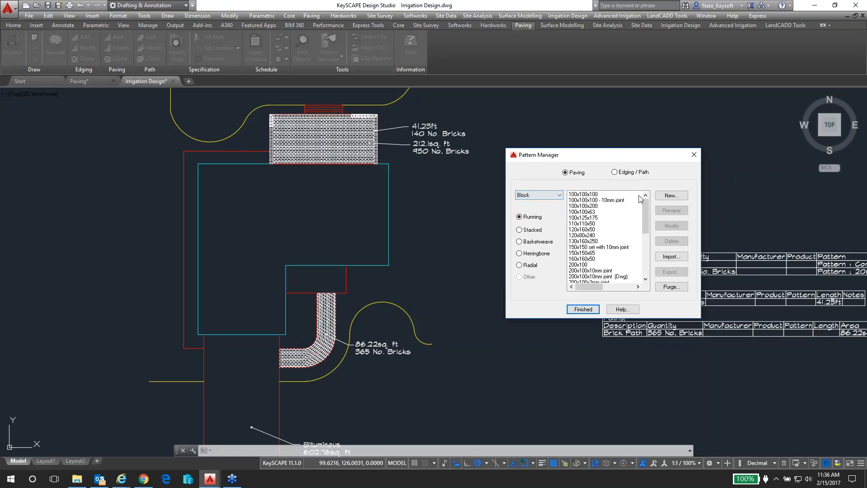
Start a new Running Bond paving pattern named Webinar Brick and set its type to Block
{"action": "left_click", "coordinate": [672, 196]}
{"action": "left_click", "coordinate": [445, 254]}
{"action": "left_click_drag", "start_coordinate": [450, 188], "coordinate": [487, 252]}
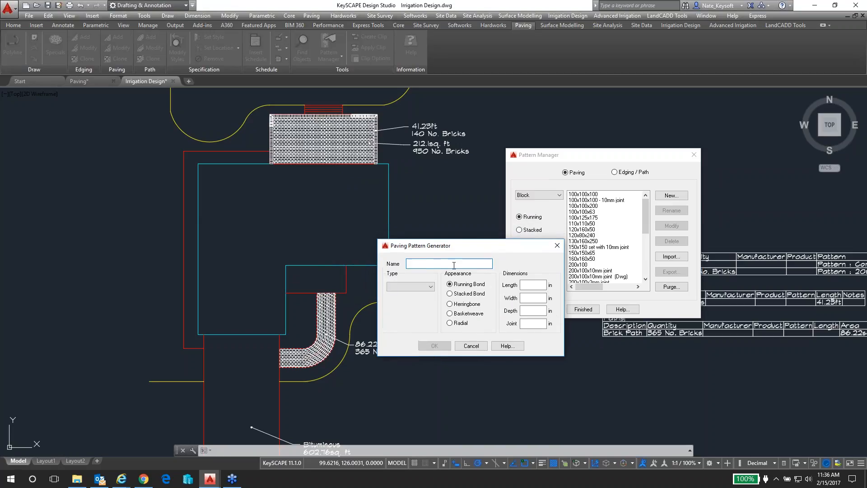
{"action": "type", "text": "Webinar Brick"}
{"action": "left_click", "coordinate": [430, 286]}
{"action": "left_click", "coordinate": [394, 294]}
Set the Webinar Brick length to 8 in, width to 4 in and depth to 2 in, enter its joint size, and create the pattern
{"action": "left_click", "coordinate": [532, 285]}
{"action": "key", "text": "Tab"}
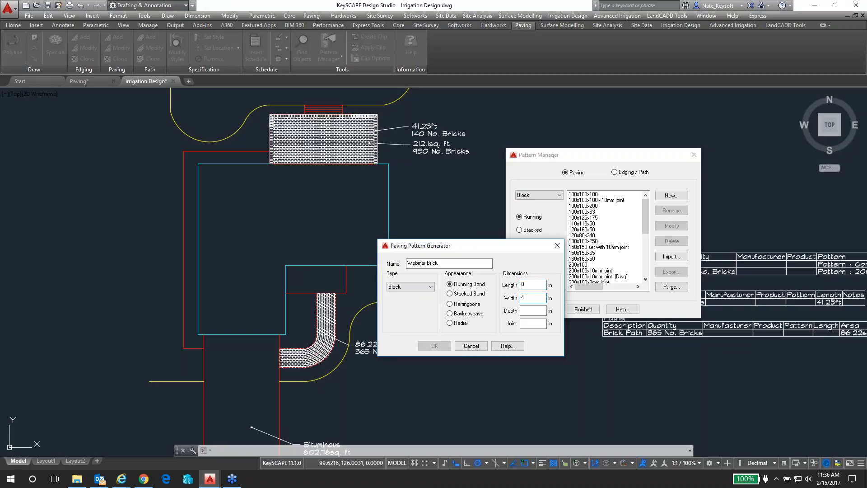
{"action": "left_click", "coordinate": [534, 311]}
{"action": "type", "text": "2"}
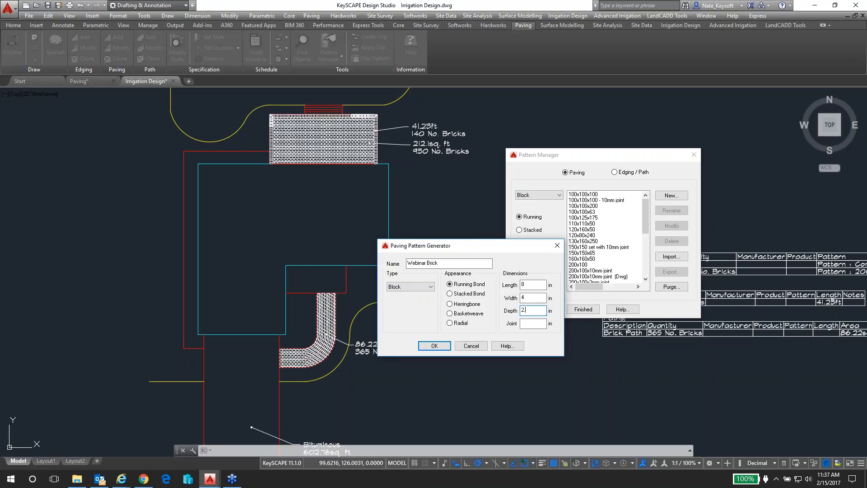
{"action": "left_click", "coordinate": [533, 323]}
{"action": "type", "text": ".3"}
{"action": "left_click", "coordinate": [434, 346]}
Locate Webinar Brick among the running block patterns and finish with the Pattern Manager
{"action": "left_click_drag", "start_coordinate": [645, 205], "coordinate": [647, 247]}
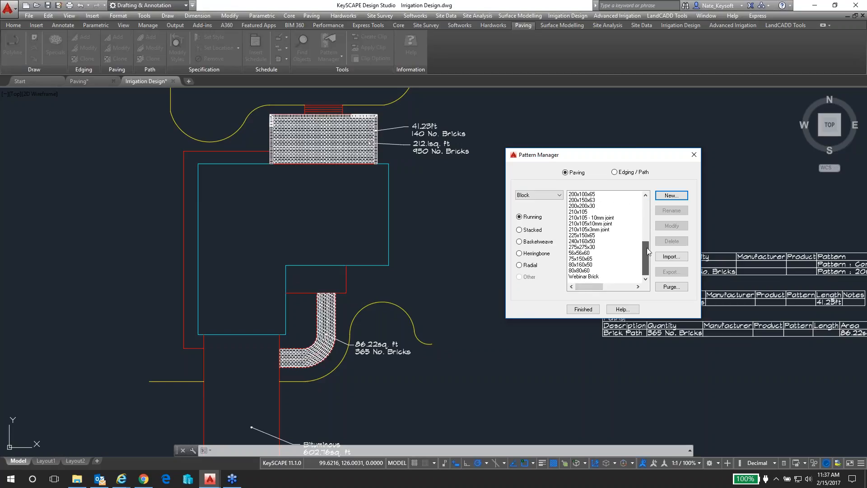
{"action": "left_click", "coordinate": [584, 276]}
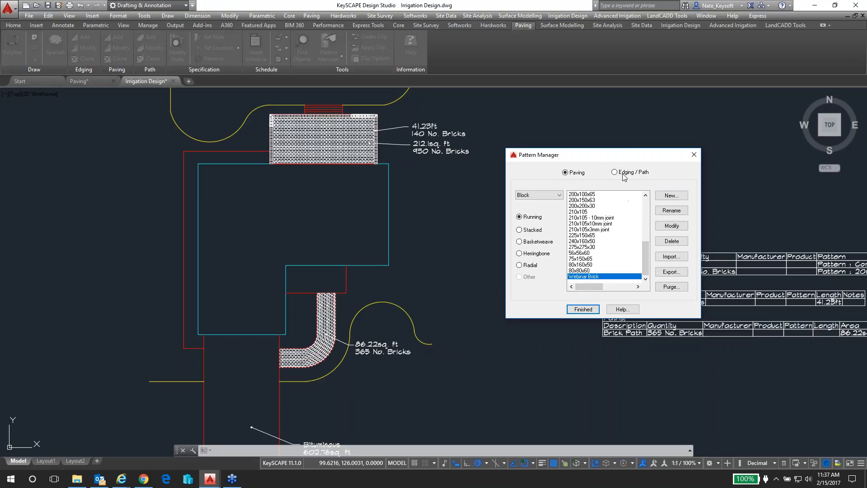
{"action": "left_click", "coordinate": [584, 311]}
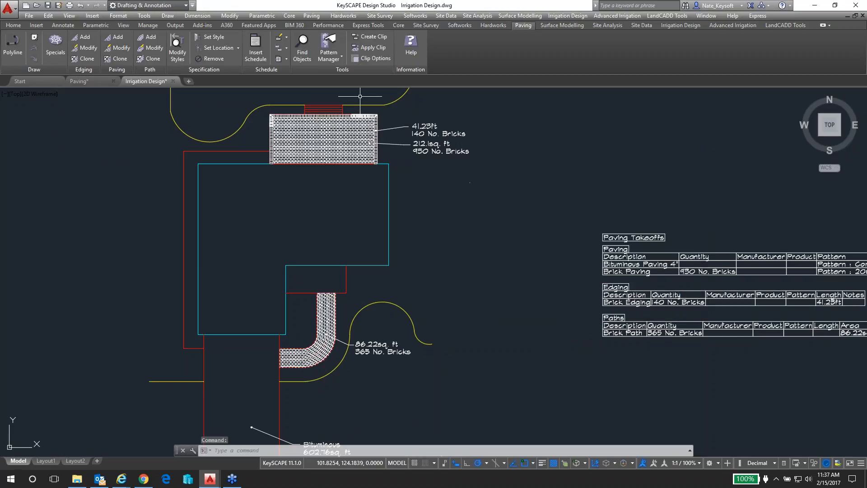
Modify the patio's Brick Paving so that it uses the running block pattern Webinar Brick
{"action": "scroll", "coordinate": [367, 103], "scroll_direction": "up", "scroll_amount": 4}
{"action": "scroll", "coordinate": [337, 120], "scroll_direction": "up", "scroll_amount": 2}
{"action": "middle_click_drag", "start_coordinate": [334, 121], "coordinate": [379, 154]}
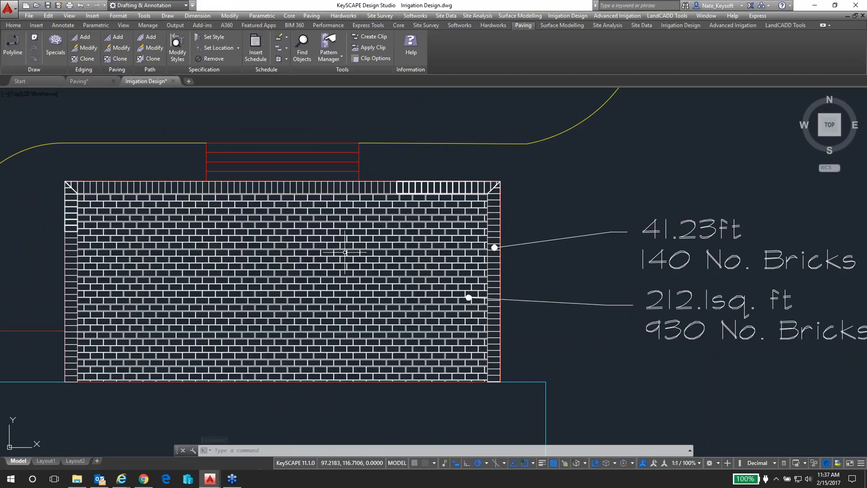
{"action": "left_click", "coordinate": [345, 252]}
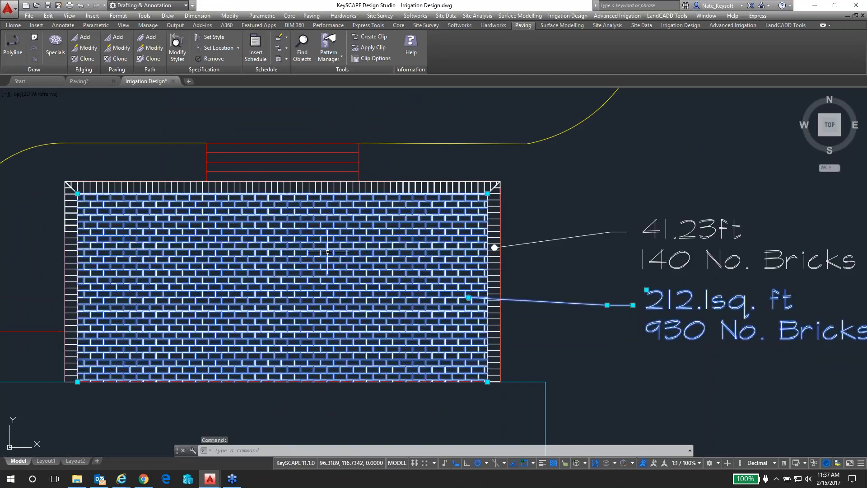
{"action": "key", "text": "Escape"}
{"action": "left_click", "coordinate": [119, 47]}
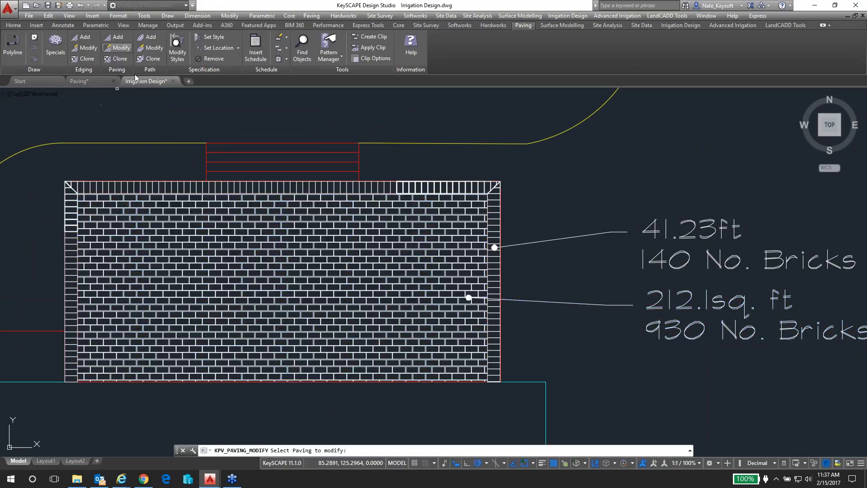
{"action": "left_click", "coordinate": [307, 250]}
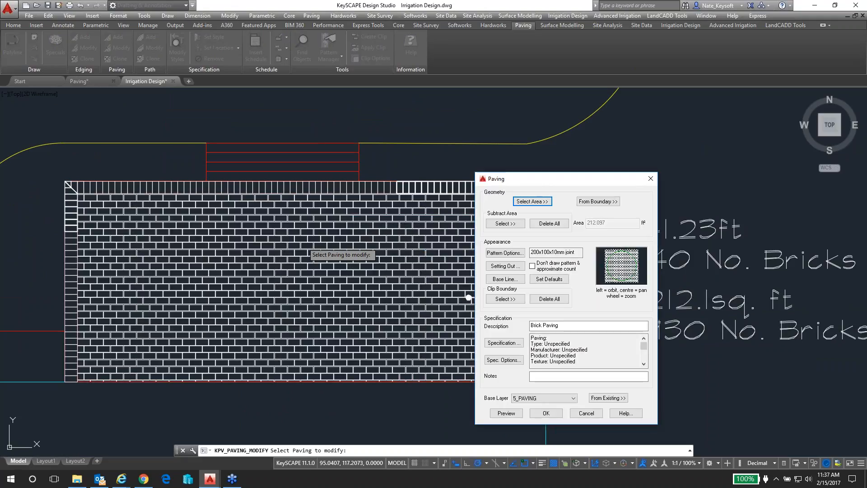
{"action": "left_click", "coordinate": [505, 254]}
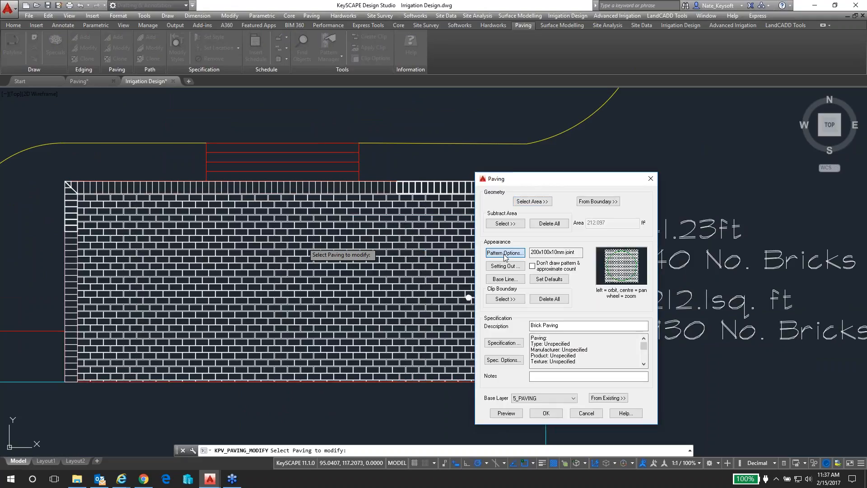
{"action": "left_click", "coordinate": [506, 255]}
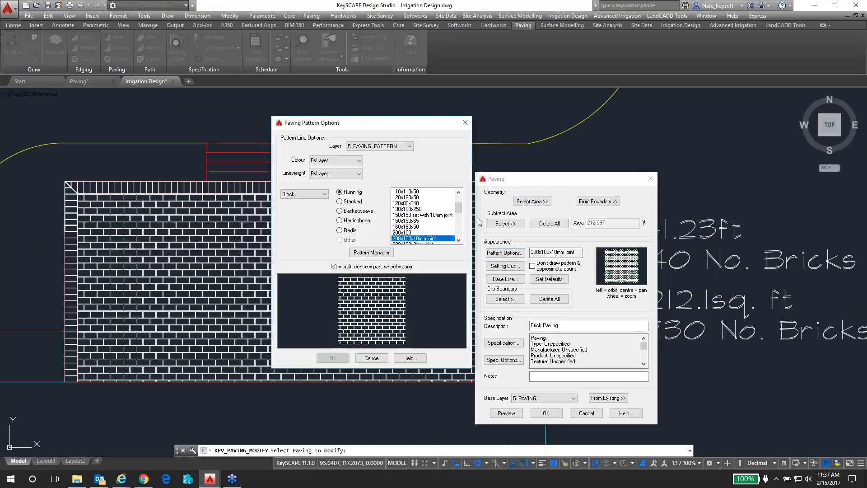
{"action": "scroll", "coordinate": [463, 208], "scroll_direction": "down", "scroll_amount": 4}
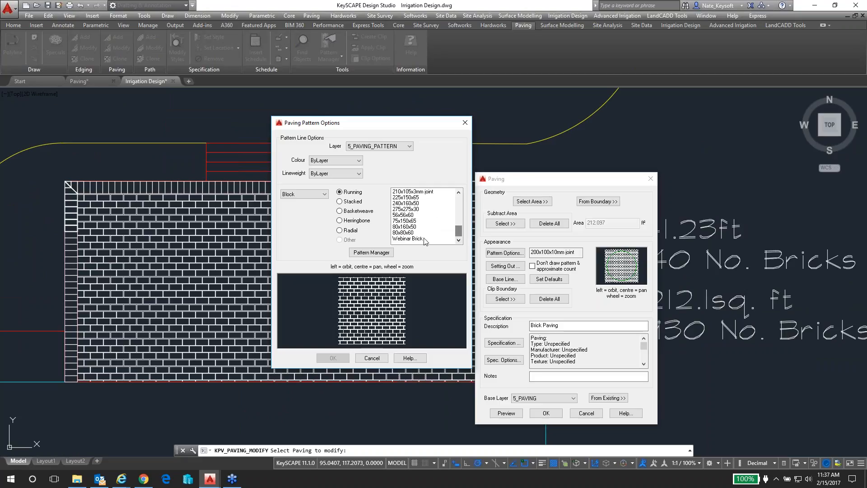
{"action": "left_click", "coordinate": [420, 239]}
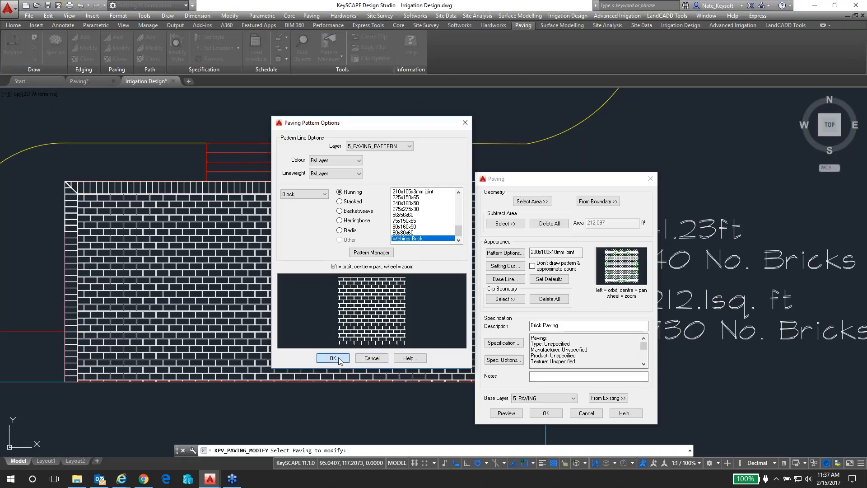
{"action": "left_click", "coordinate": [338, 359]}
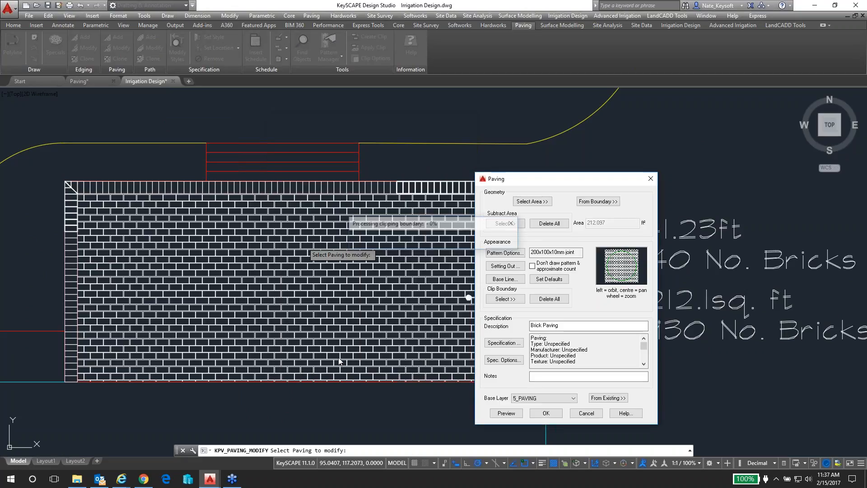
{"action": "left_click", "coordinate": [547, 413]}
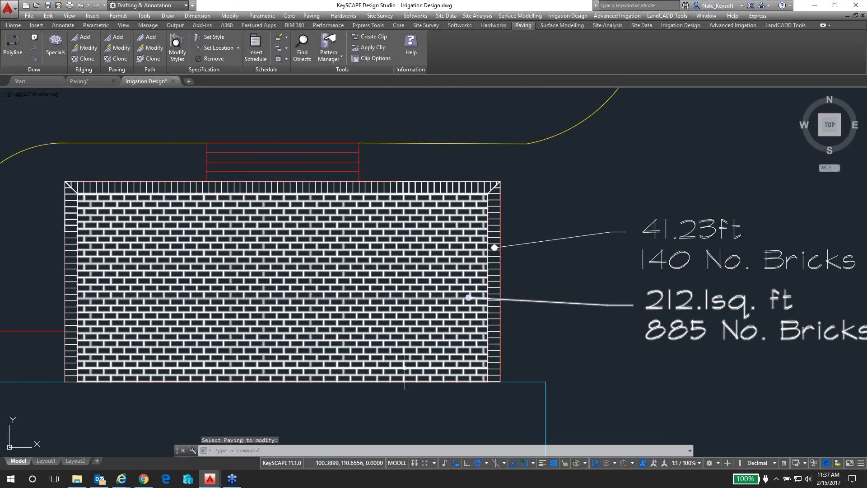
Inspect the bricks and joints of the patio paving's new pattern up close
{"action": "scroll", "coordinate": [430, 370], "scroll_direction": "up", "scroll_amount": 3}
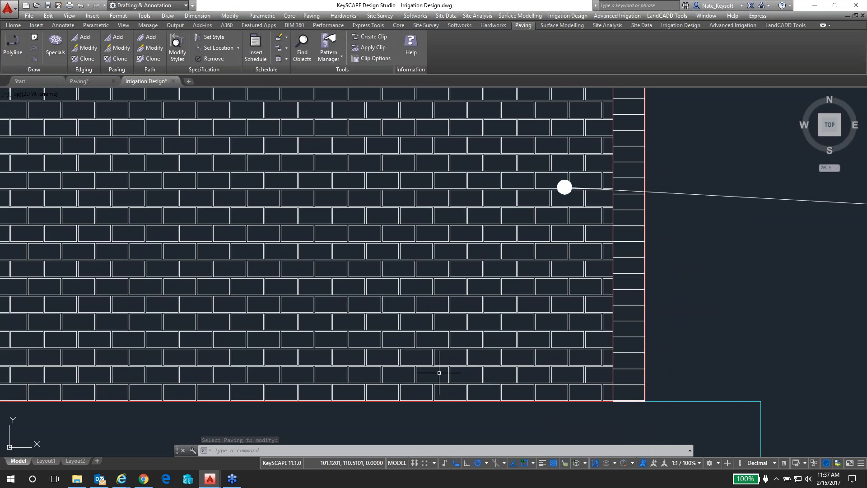
{"action": "scroll", "coordinate": [442, 371], "scroll_direction": "up", "scroll_amount": 2}
{"action": "scroll", "coordinate": [432, 365], "scroll_direction": "up", "scroll_amount": 3}
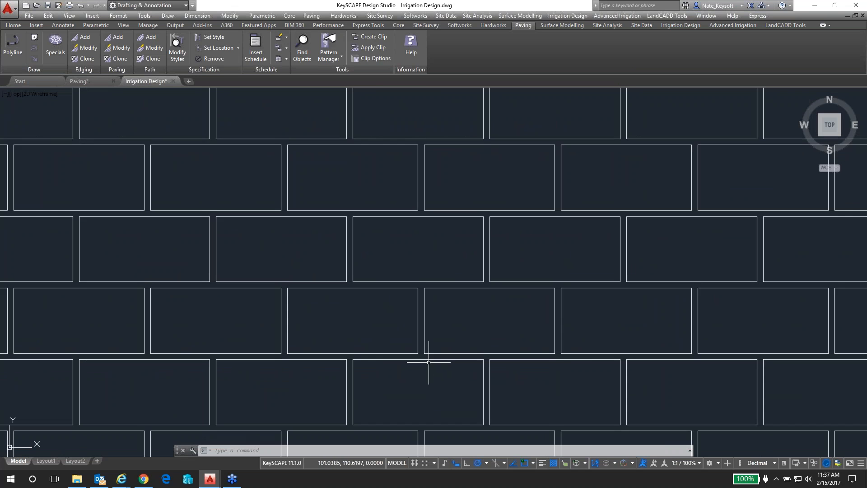
{"action": "scroll", "coordinate": [429, 359], "scroll_direction": "down", "scroll_amount": 5}
{"action": "scroll", "coordinate": [424, 358], "scroll_direction": "down", "scroll_amount": 6}
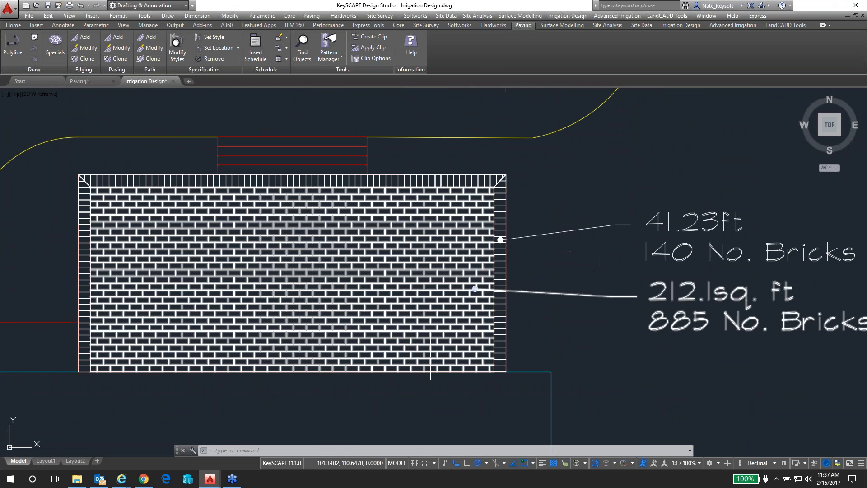
Check the patio's brick count label and the Brick Paving row of the Paving Takeoffs table
{"action": "middle_click_drag", "start_coordinate": [693, 336], "coordinate": [591, 314]}
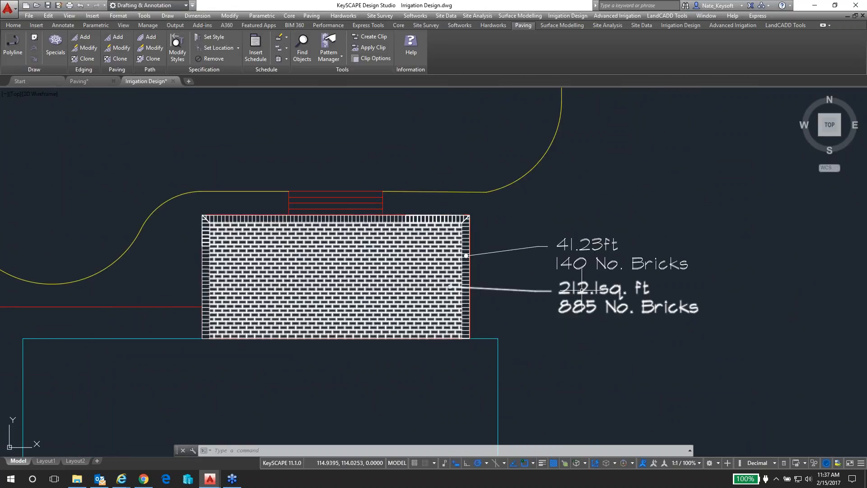
{"action": "scroll", "coordinate": [651, 373], "scroll_direction": "down", "scroll_amount": 5}
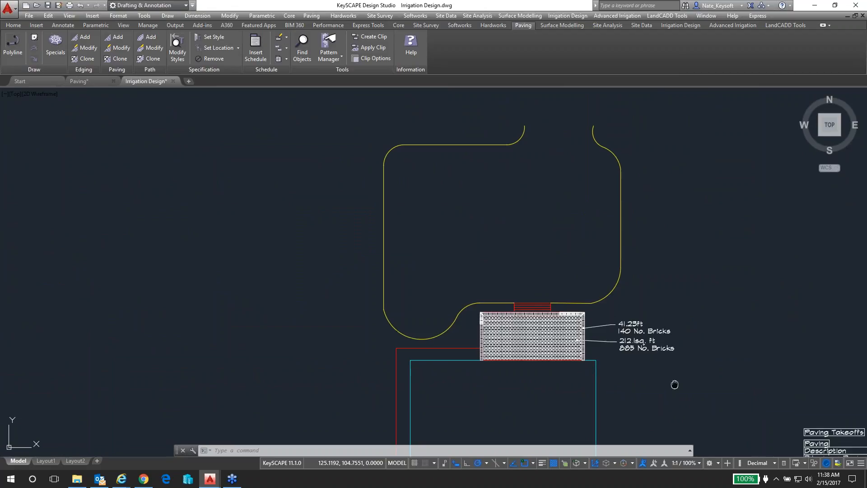
{"action": "middle_click_drag", "start_coordinate": [675, 384], "coordinate": [428, 207]}
{"action": "middle_click_drag", "start_coordinate": [646, 301], "coordinate": [492, 286]}
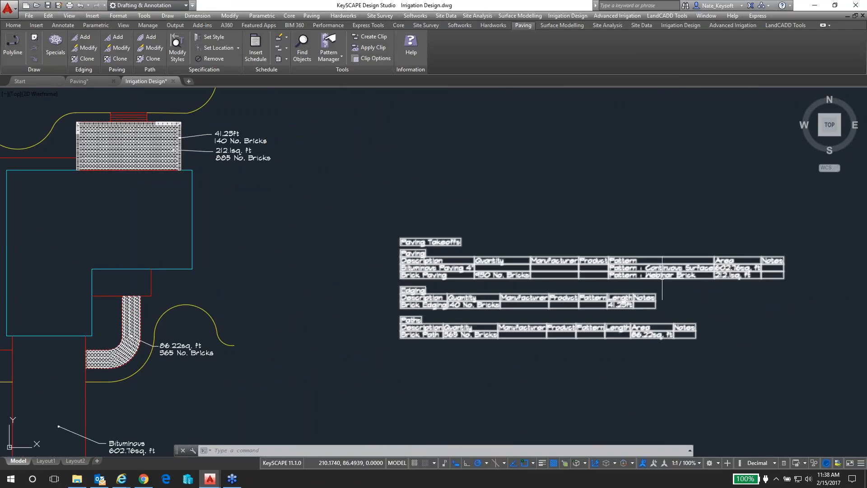
{"action": "scroll", "coordinate": [663, 288], "scroll_direction": "up", "scroll_amount": 2}
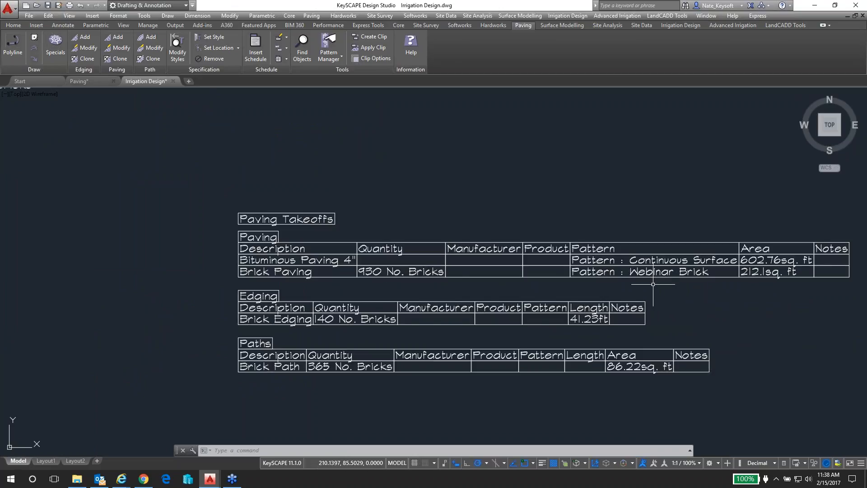
Search all paving objects in the drawing and find the Items Without Specification
{"action": "scroll", "coordinate": [655, 282], "scroll_direction": "down", "scroll_amount": 2}
{"action": "mouse_move", "coordinate": [287, 231]}
{"action": "middle_mouse_down"}
{"action": "mouse_move", "coordinate": [352, 236]}
{"action": "mouse_move", "coordinate": [455, 271]}
{"action": "mouse_move", "coordinate": [480, 260]}
{"action": "middle_mouse_up"}
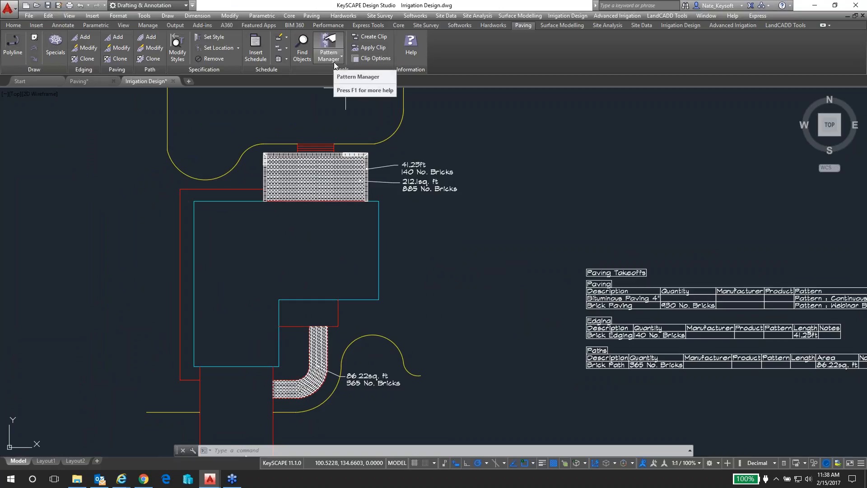
{"action": "left_click", "coordinate": [302, 55]}
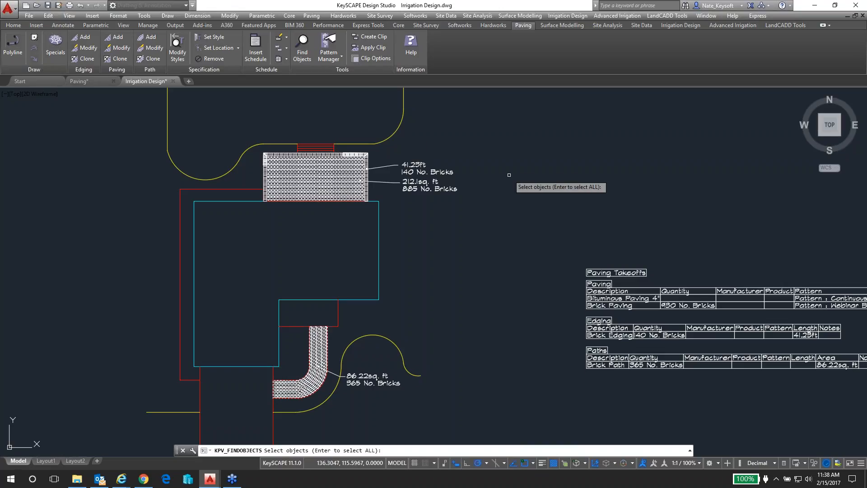
{"action": "key", "text": "Return"}
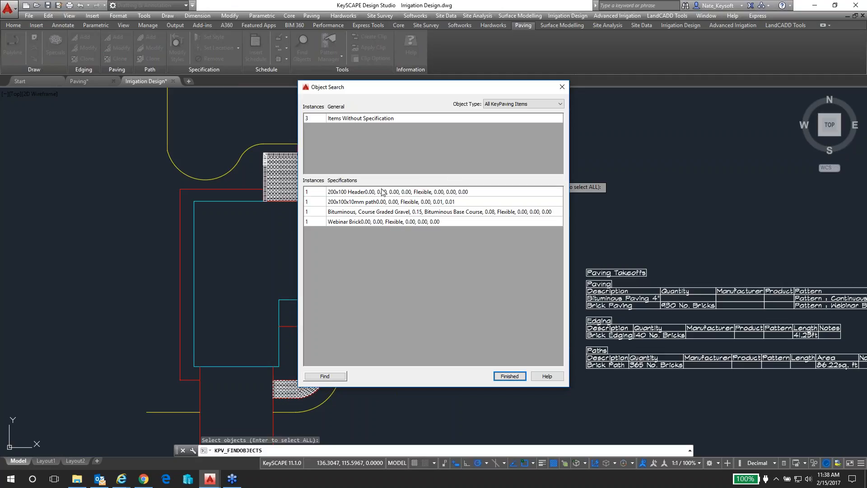
{"action": "left_click", "coordinate": [360, 119]}
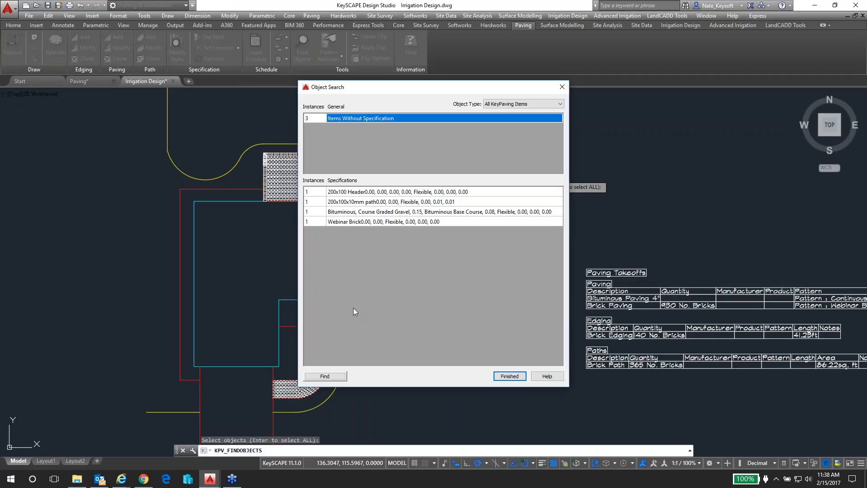
{"action": "left_click", "coordinate": [332, 377]}
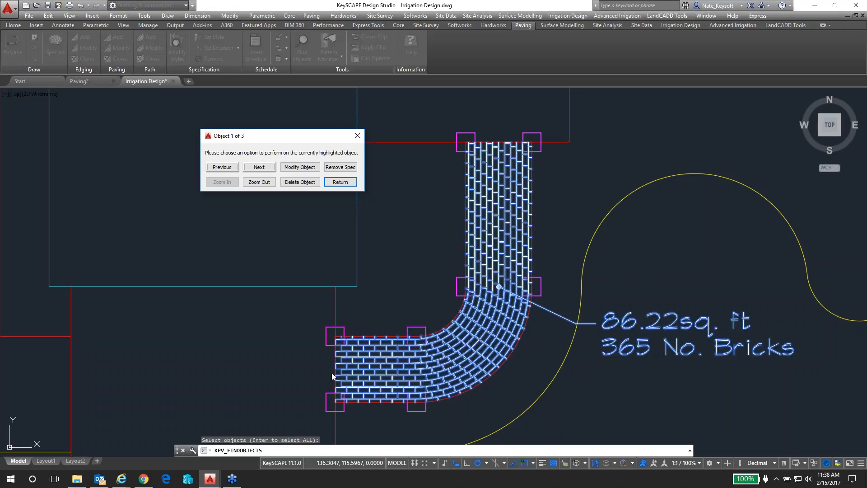
Step through the found items without a specification, return to the search list and finish the object search
{"action": "left_click", "coordinate": [259, 167]}
{"action": "left_click", "coordinate": [259, 167]}
{"action": "left_click", "coordinate": [264, 168]}
{"action": "left_click", "coordinate": [340, 182]}
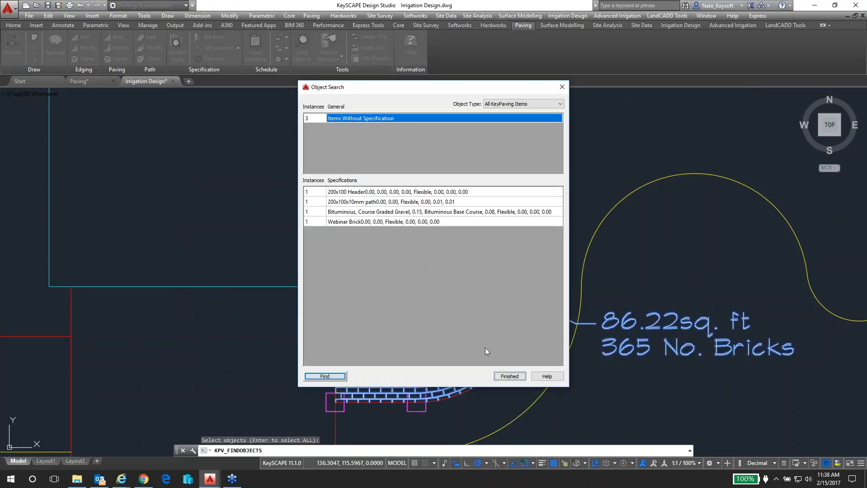
{"action": "left_click", "coordinate": [510, 377]}
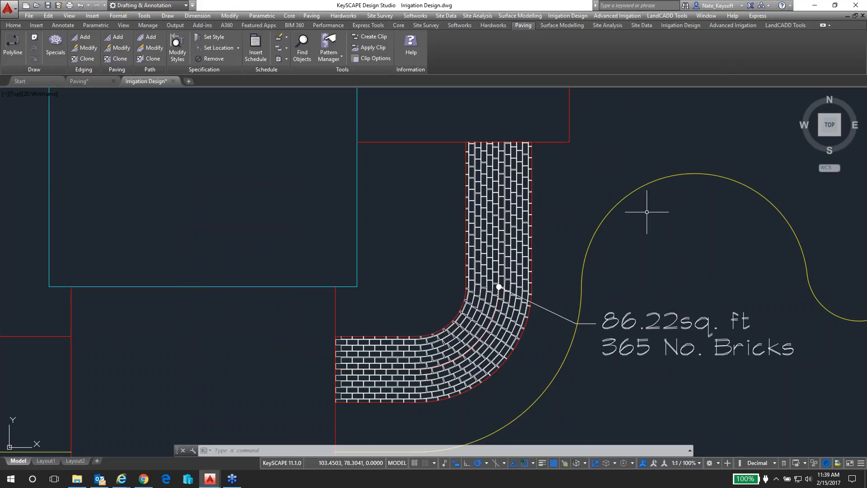
Draw a circle centred on the patio edging's upper-right outer corner, with its radius reaching the brick paving label's leader point
{"action": "scroll", "coordinate": [644, 208], "scroll_direction": "down", "scroll_amount": 2}
{"action": "middle_click_drag", "start_coordinate": [644, 213], "coordinate": [505, 231]}
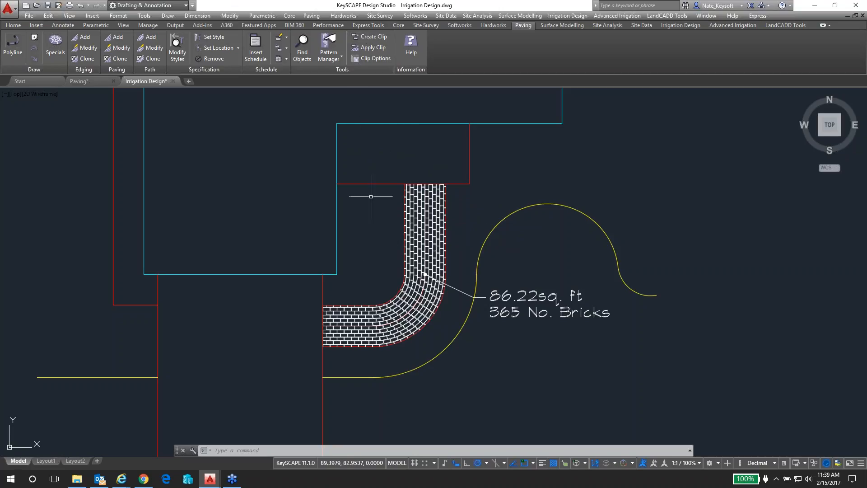
{"action": "scroll", "coordinate": [375, 221], "scroll_direction": "down", "scroll_amount": 2}
{"action": "middle_click_drag", "start_coordinate": [371, 152], "coordinate": [349, 348]}
{"action": "scroll", "coordinate": [425, 129], "scroll_direction": "up", "scroll_amount": 2}
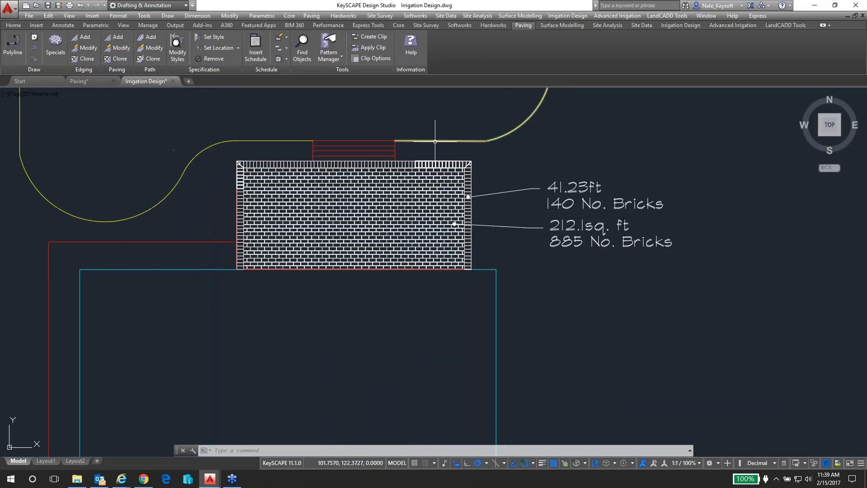
{"action": "scroll", "coordinate": [447, 143], "scroll_direction": "up", "scroll_amount": 2}
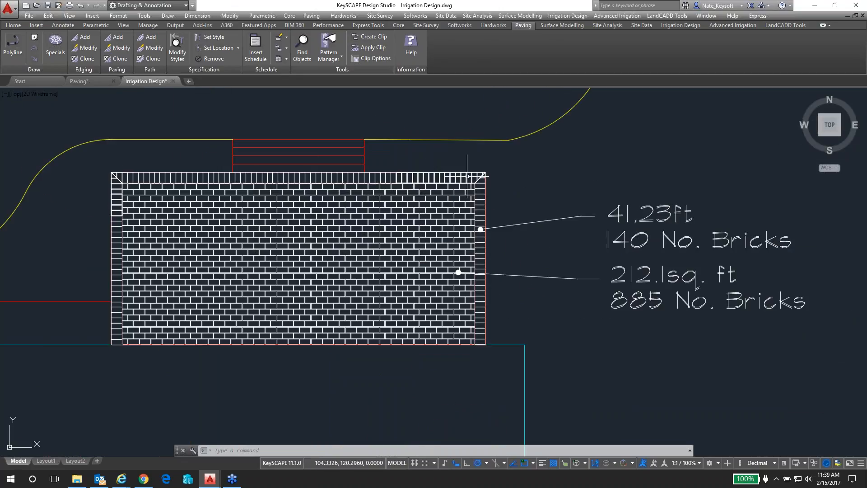
{"action": "scroll", "coordinate": [477, 187], "scroll_direction": "up", "scroll_amount": 1}
{"action": "scroll", "coordinate": [482, 187], "scroll_direction": "down", "scroll_amount": 1}
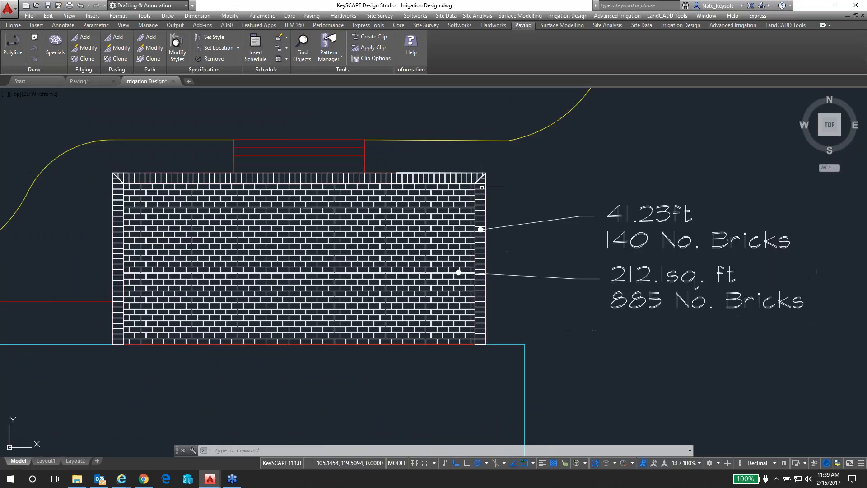
{"action": "type", "text": "c"}
{"action": "key", "text": "Return"}
{"action": "left_click", "coordinate": [486, 173]}
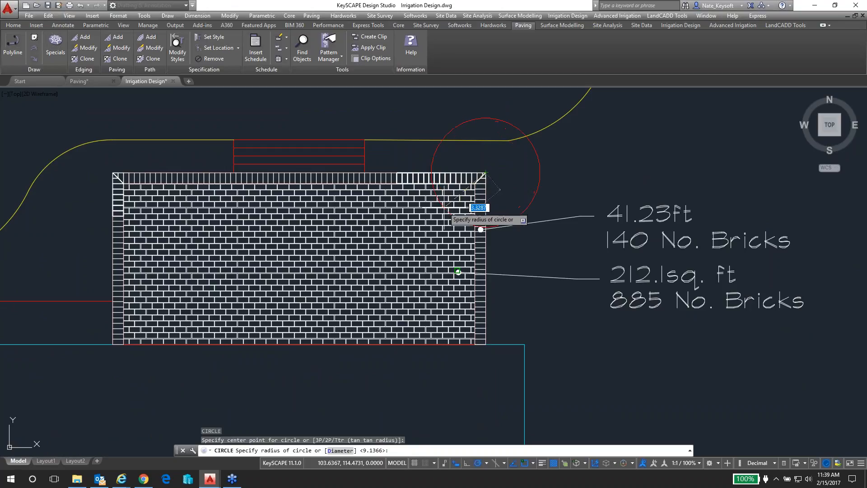
{"action": "left_click", "coordinate": [458, 271]}
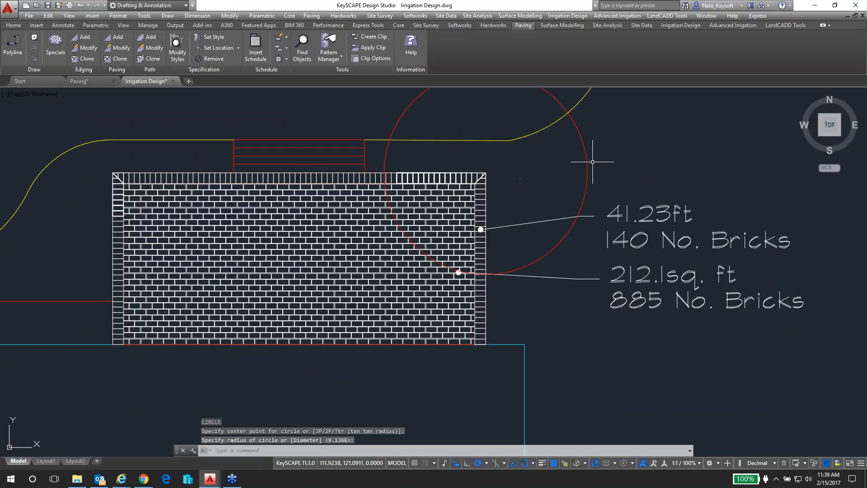
Create a clip boundary from the circle at the patio corner and delete the source object
{"action": "left_click", "coordinate": [370, 36]}
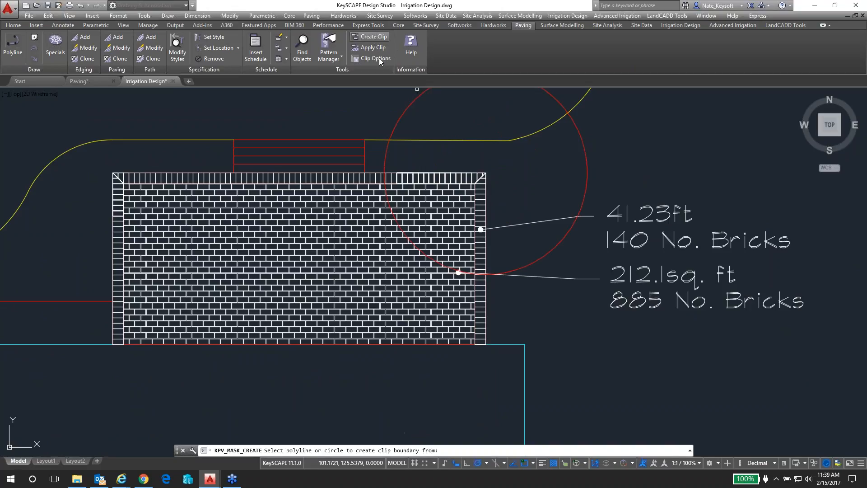
{"action": "left_click", "coordinate": [385, 162]}
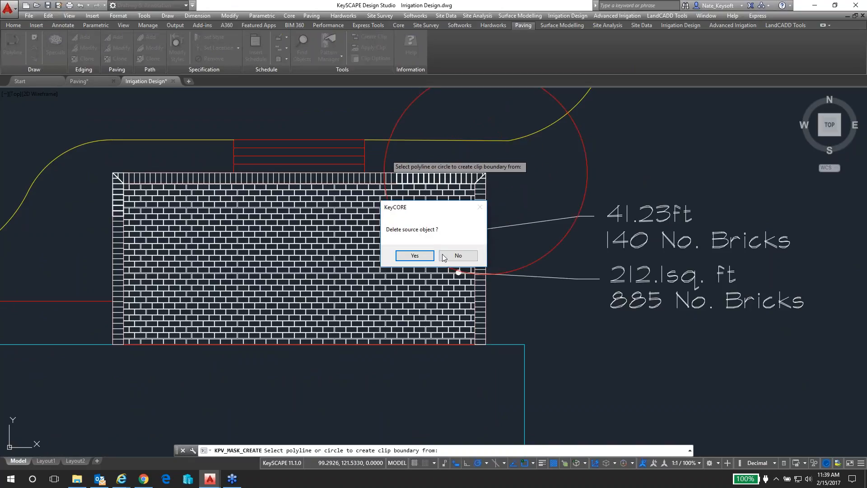
{"action": "left_click", "coordinate": [414, 256]}
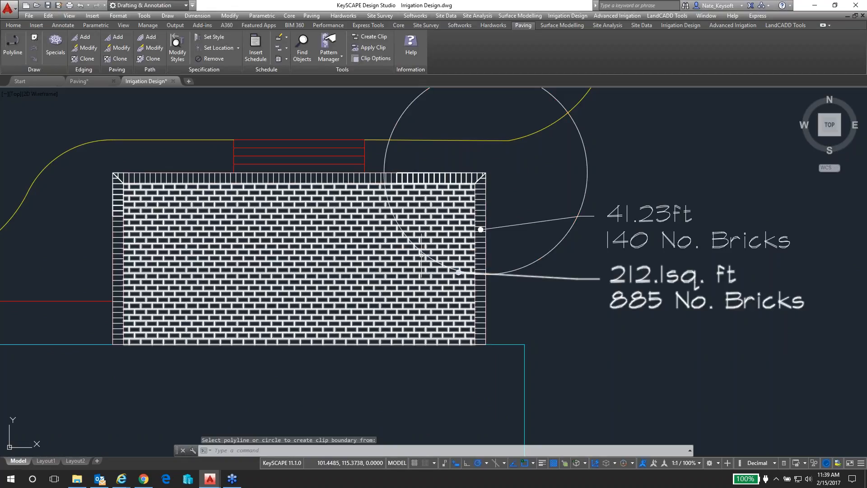
{"action": "left_click", "coordinate": [372, 49]}
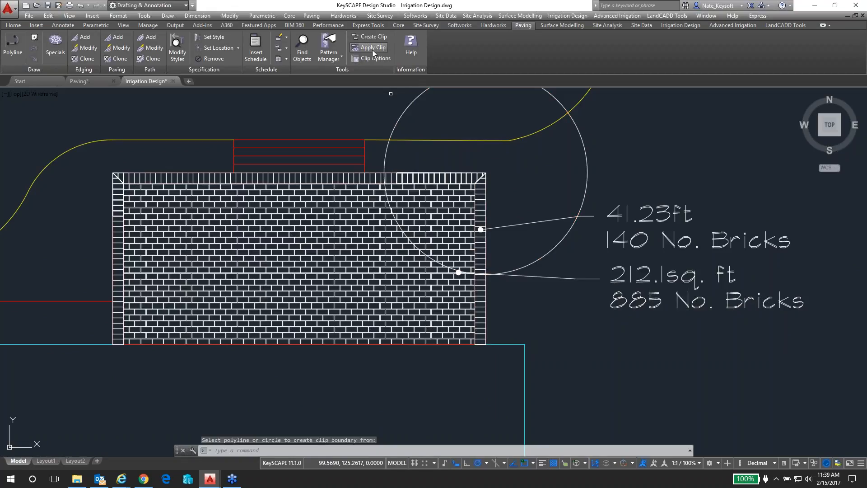
{"action": "left_click", "coordinate": [414, 177]}
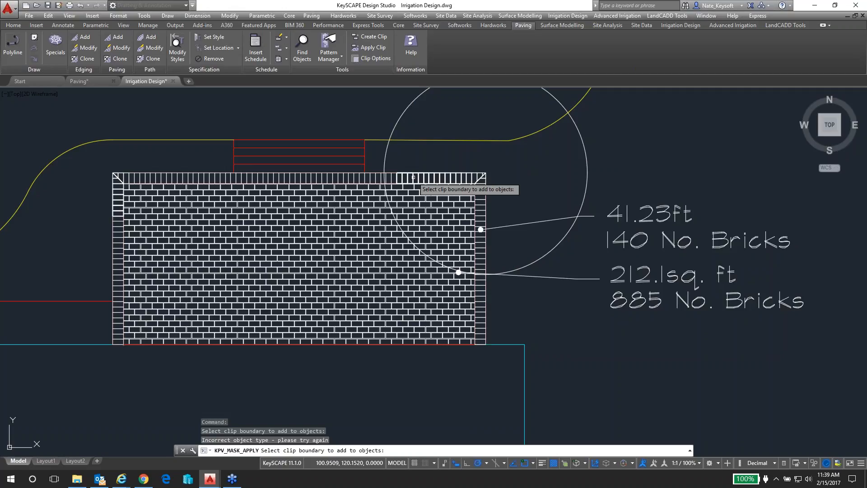
{"action": "key", "text": "Return"}
{"action": "left_click", "coordinate": [405, 199]}
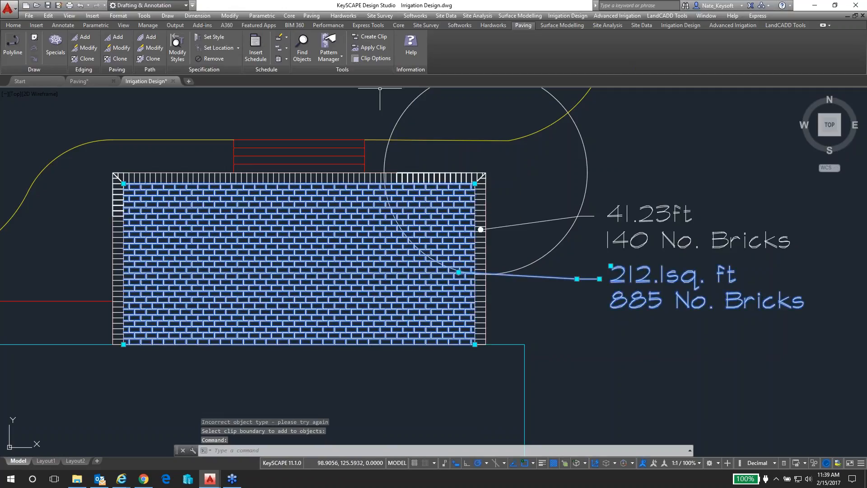
{"action": "left_click", "coordinate": [372, 47]}
{"action": "left_click", "coordinate": [409, 207]}
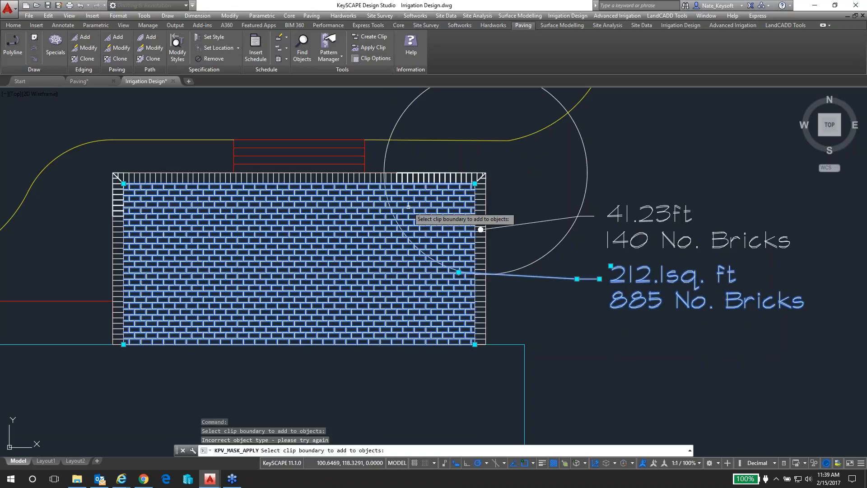
{"action": "key", "text": "Escape"}
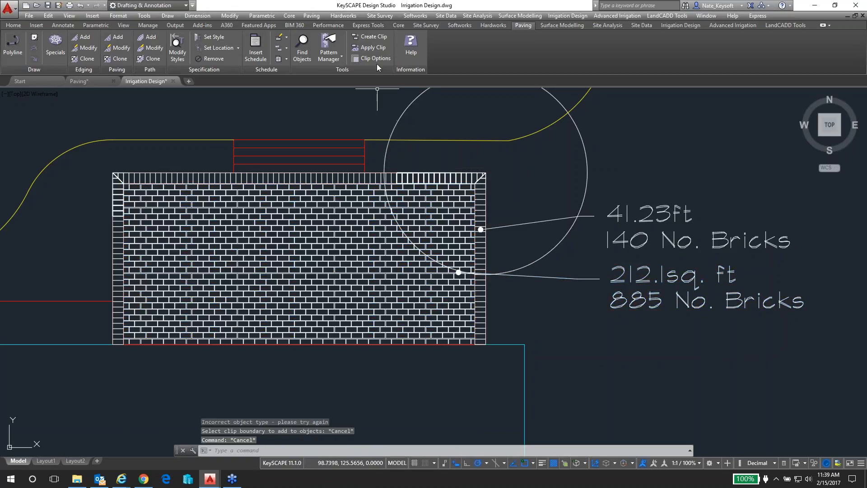
Apply the circular clip boundary to both the patio's brick edging and its brick paving
{"action": "left_click", "coordinate": [377, 50]}
{"action": "left_click", "coordinate": [384, 154]}
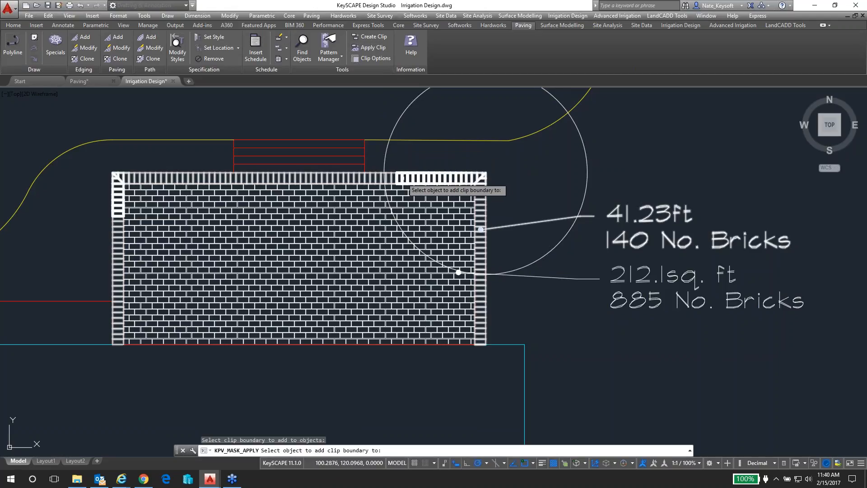
{"action": "left_click", "coordinate": [405, 179]}
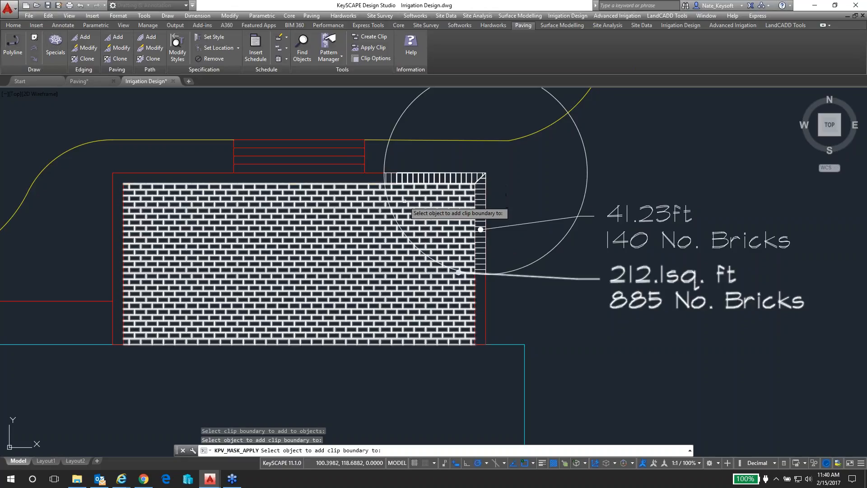
{"action": "left_click", "coordinate": [405, 199]}
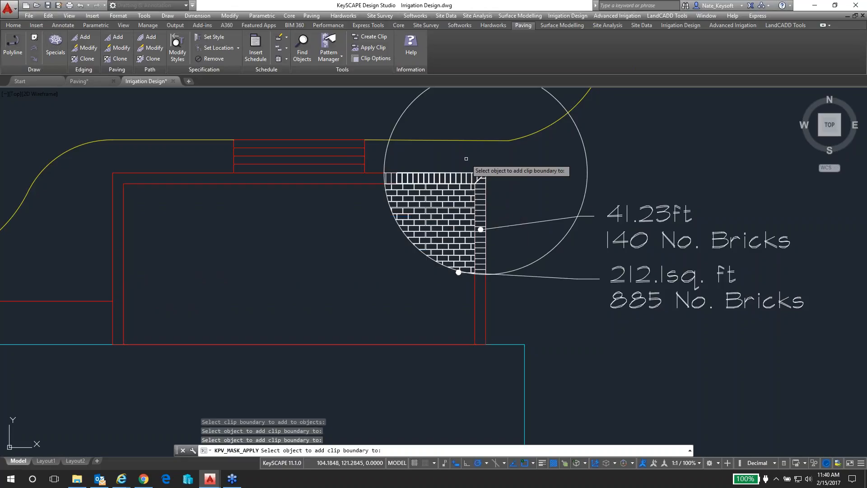
{"action": "key", "text": "Return"}
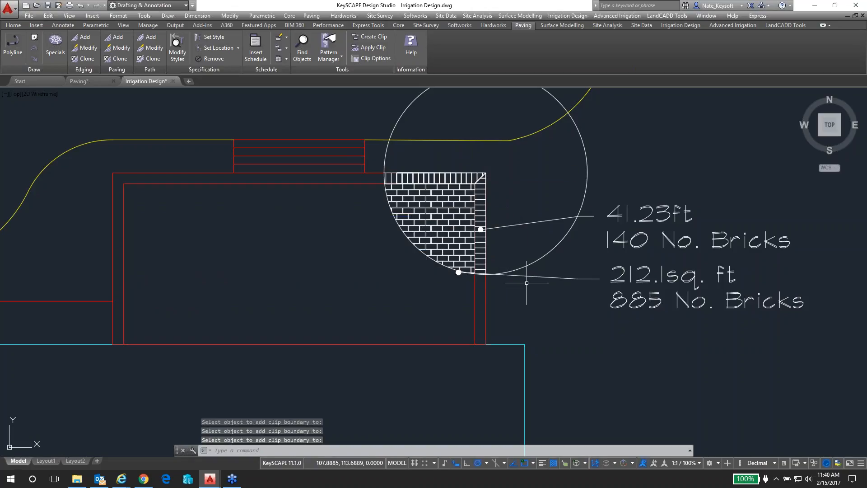
Move the brick paving label's leader point upward into the clipped brick area and deselect the paving
{"action": "left_click", "coordinate": [523, 275]}
{"action": "left_click", "coordinate": [459, 272]}
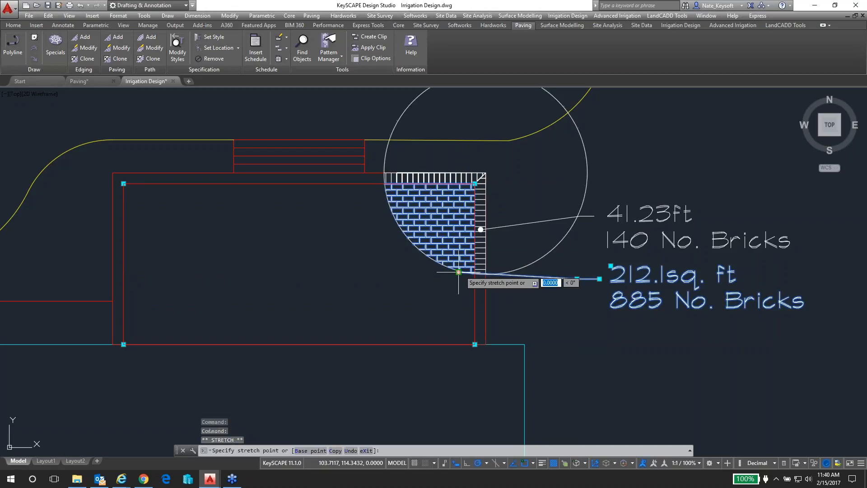
{"action": "scroll", "coordinate": [459, 252], "scroll_direction": "up", "scroll_amount": 4}
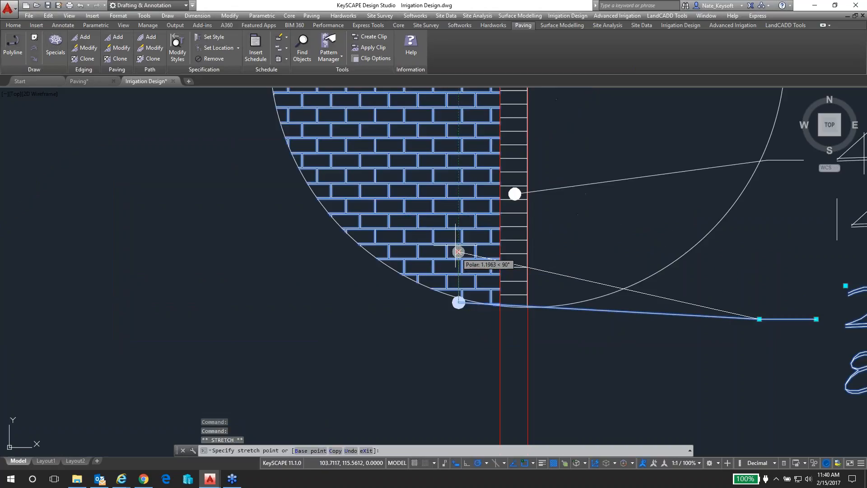
{"action": "left_click", "coordinate": [453, 234]}
{"action": "scroll", "coordinate": [453, 234], "scroll_direction": "down", "scroll_amount": 4}
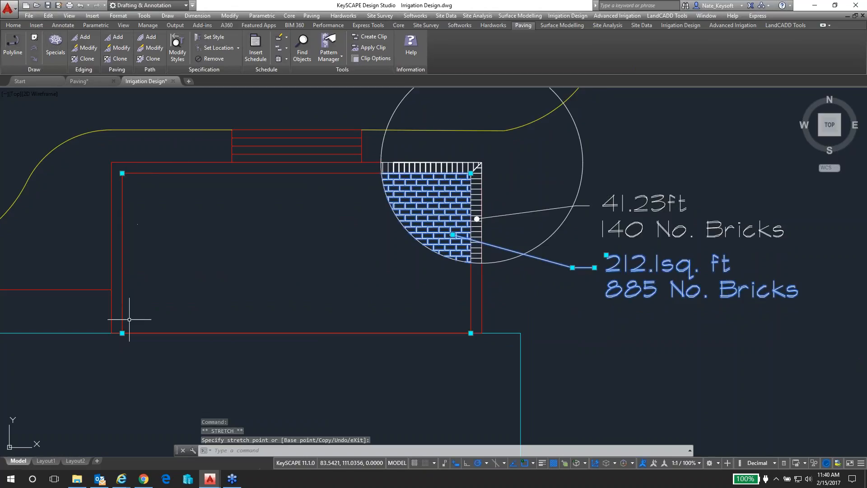
{"action": "key", "text": "Escape"}
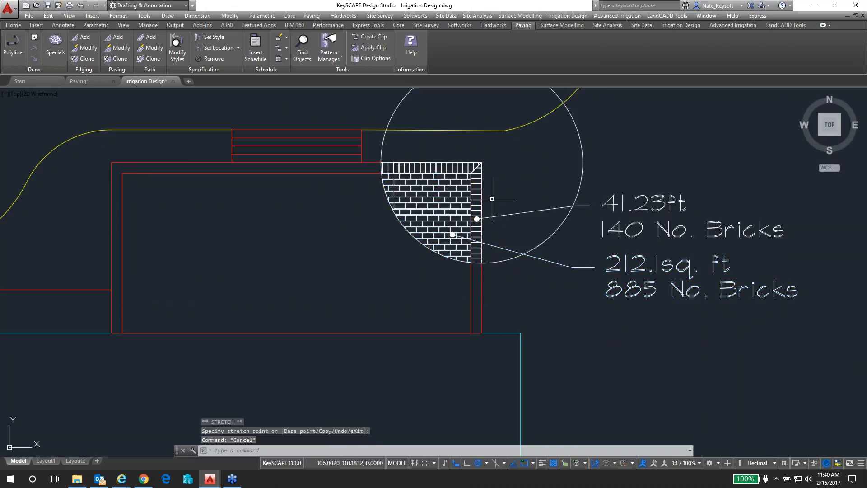
Select the clipped brick edging to examine its full boundary and grips, and clear the selection
{"action": "scroll", "coordinate": [459, 171], "scroll_direction": "up", "scroll_amount": 5}
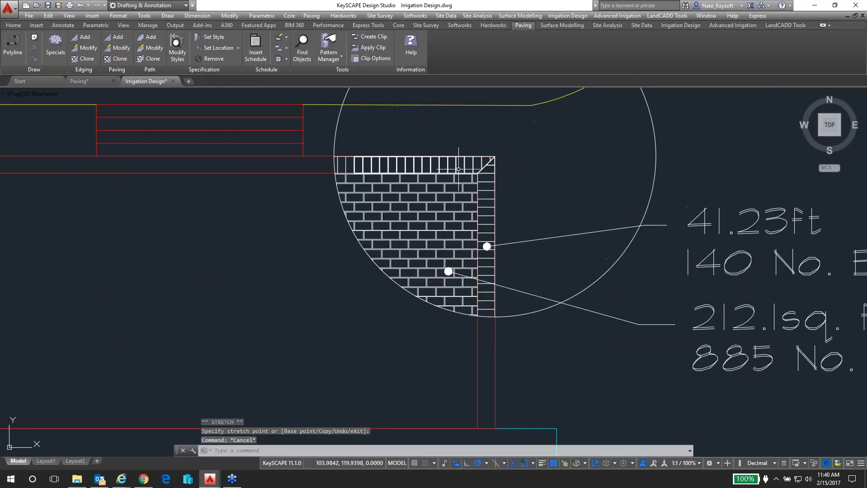
{"action": "left_click", "coordinate": [455, 166]}
{"action": "scroll", "coordinate": [452, 181], "scroll_direction": "down", "scroll_amount": 5}
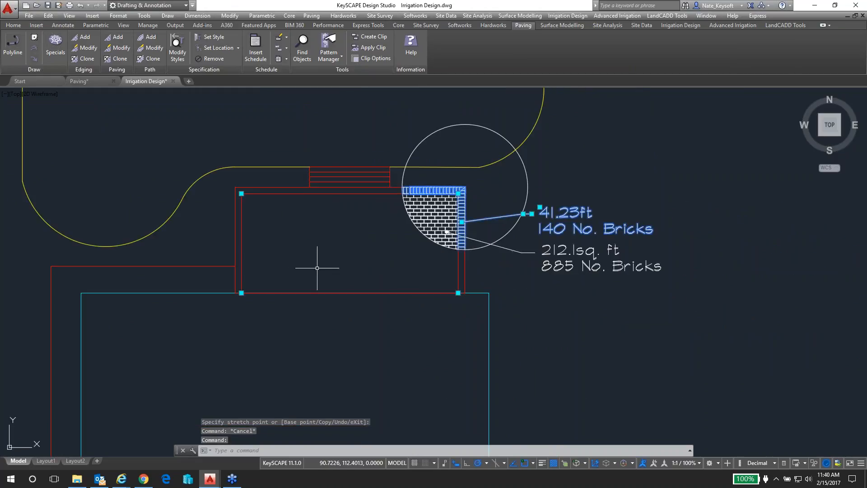
{"action": "key", "text": "Escape"}
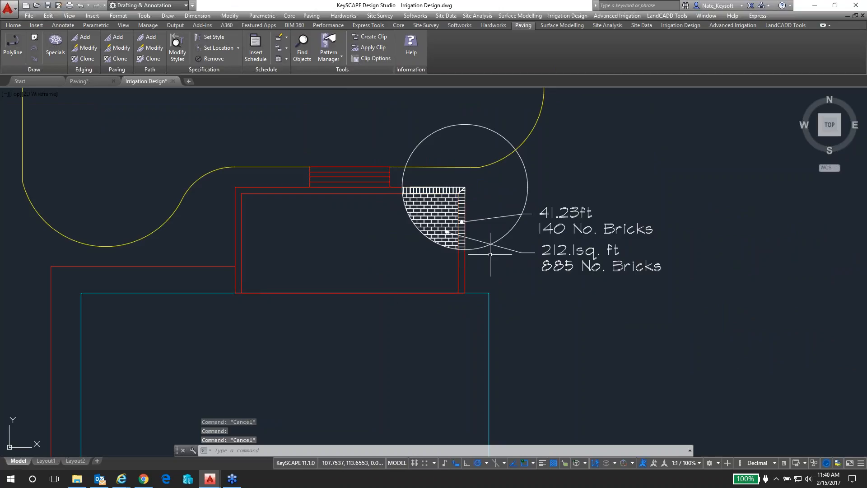
Stretch the brick paving's upper-left boundary corner about 3.41 units inward at 316°
{"action": "left_click", "coordinate": [506, 247]}
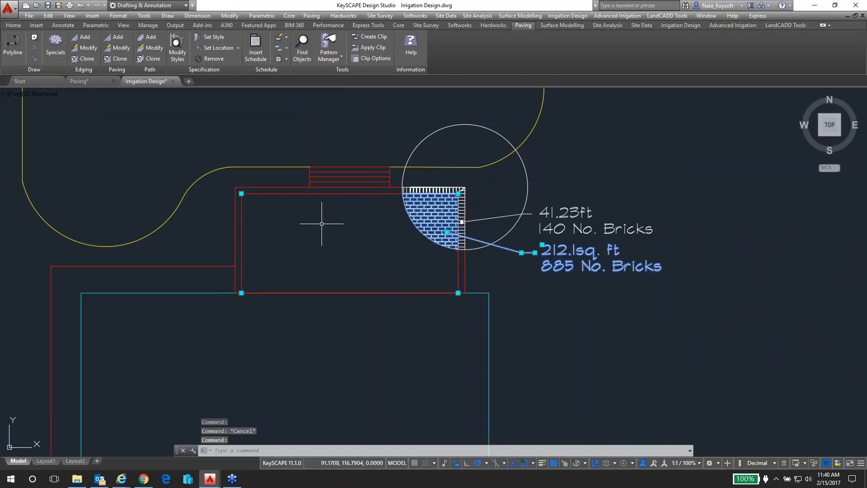
{"action": "left_click", "coordinate": [241, 194]}
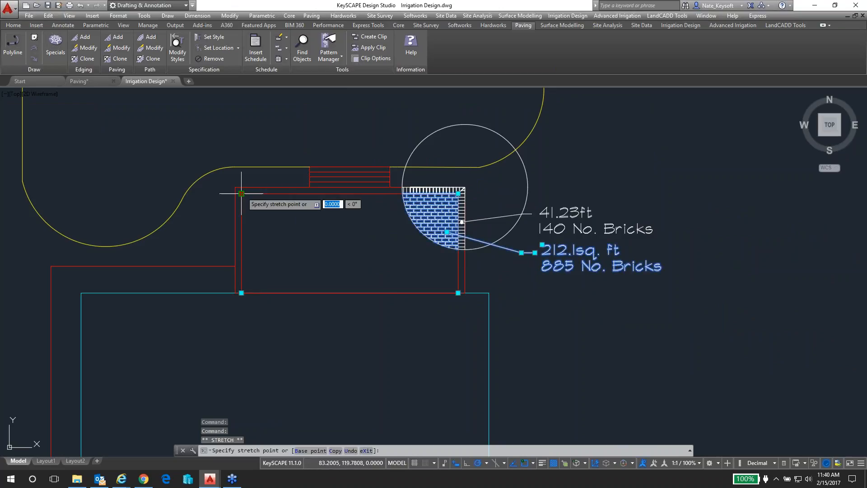
{"action": "left_click", "coordinate": [266, 218]}
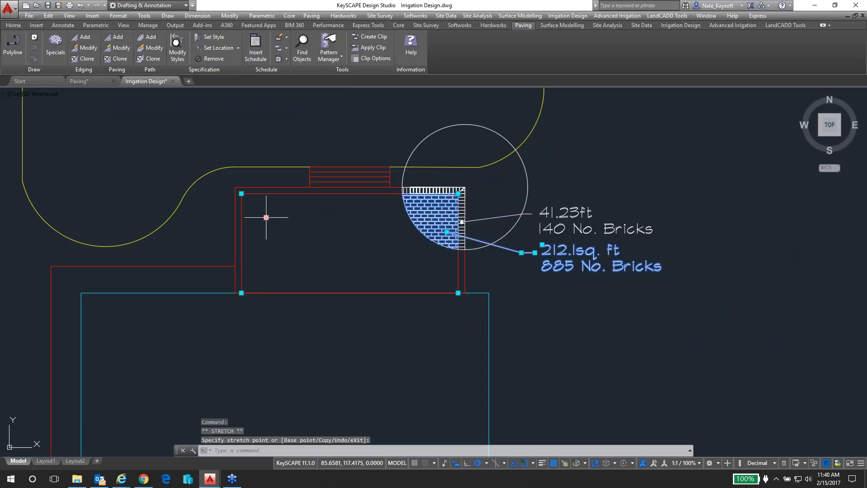
Stretch the brick paving's upper-left corner about 2.7 units right along the edge and its lower-left corner about 3.33 units inward at 6°
{"action": "left_click", "coordinate": [241, 194]}
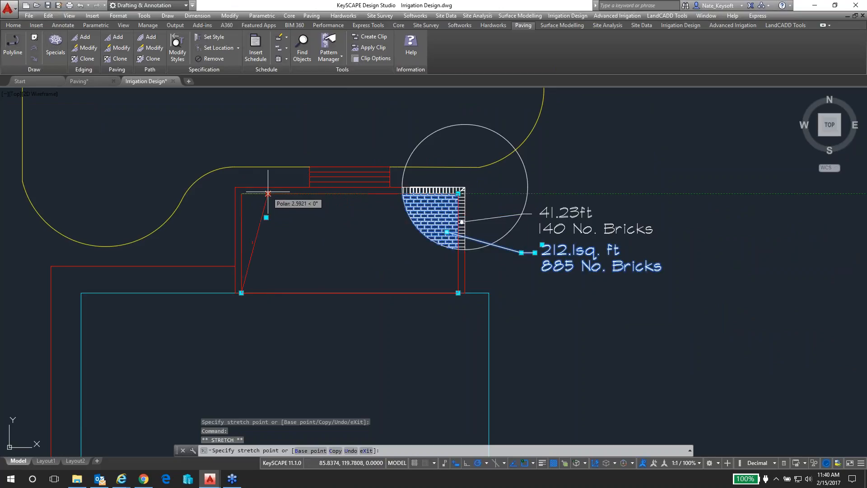
{"action": "left_click", "coordinate": [269, 193]}
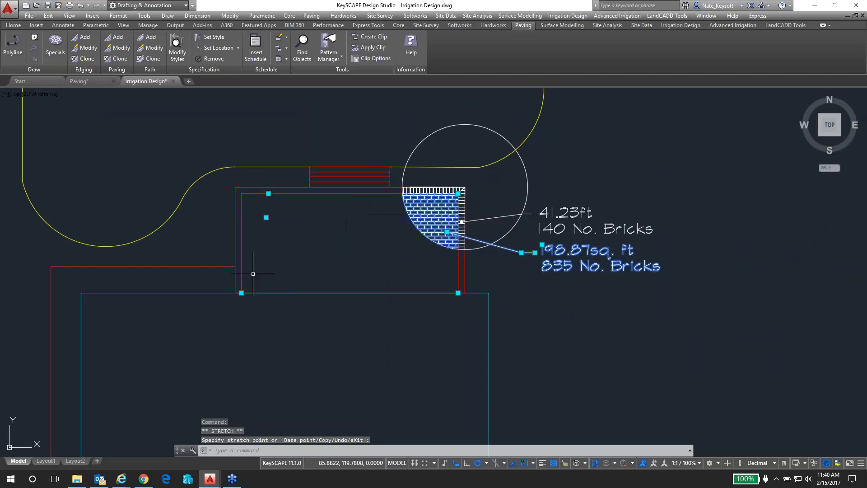
{"action": "left_click", "coordinate": [242, 293]}
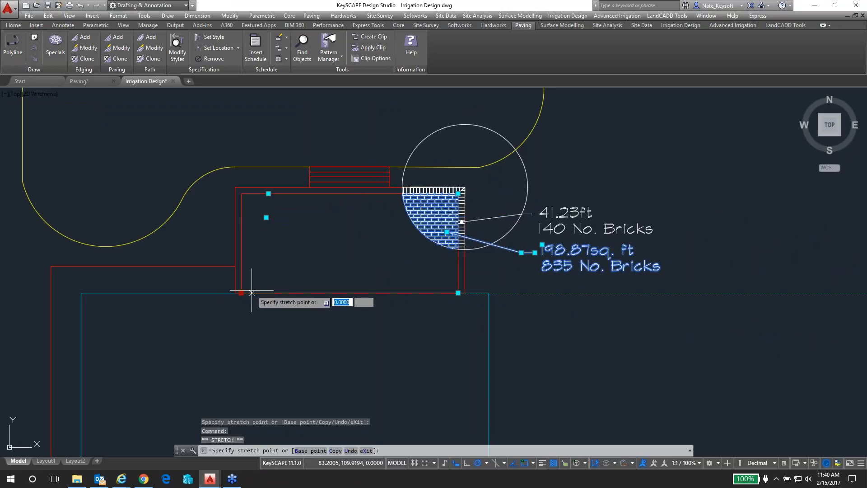
{"action": "left_click", "coordinate": [275, 289]}
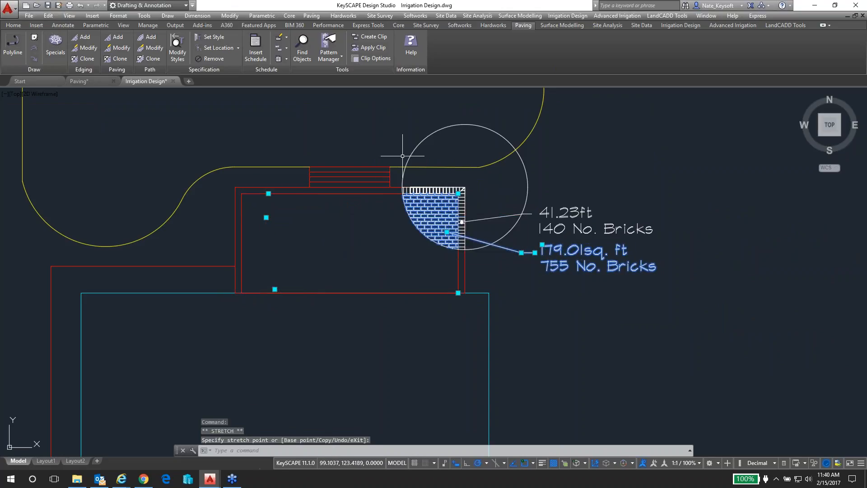
Turn off the circular clip in model space for the selected brick paving
{"action": "left_click", "coordinate": [379, 58]}
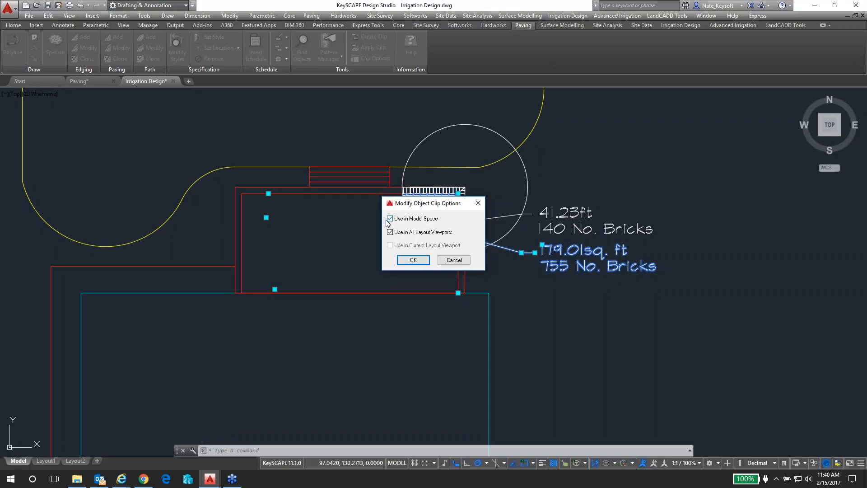
{"action": "left_click", "coordinate": [416, 258]}
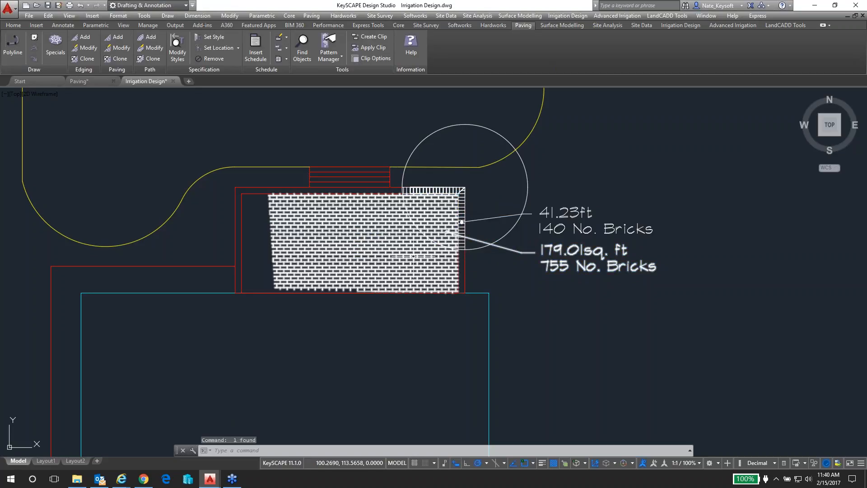
Stretch the brick paving's upper-left and lower-left corners back to the patio's inner corners and deselect the paving
{"action": "left_click", "coordinate": [296, 237]}
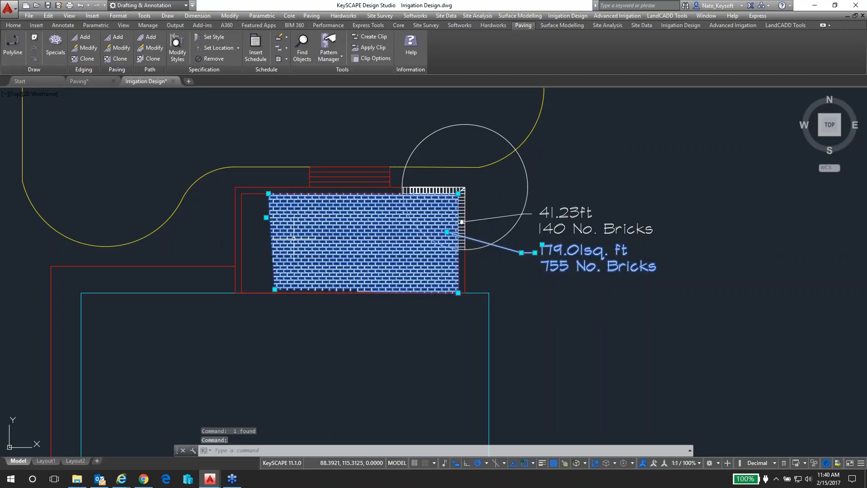
{"action": "left_click", "coordinate": [269, 195]}
{"action": "left_click", "coordinate": [242, 194]}
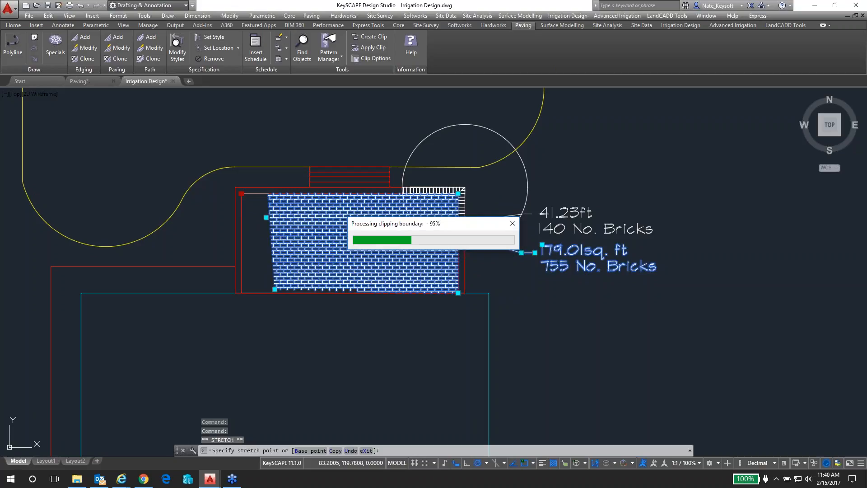
{"action": "left_click", "coordinate": [274, 289]}
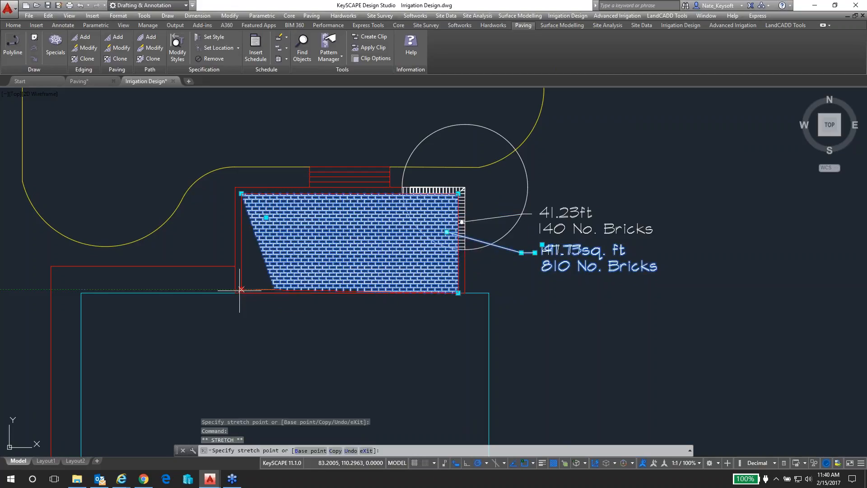
{"action": "left_click", "coordinate": [241, 293]}
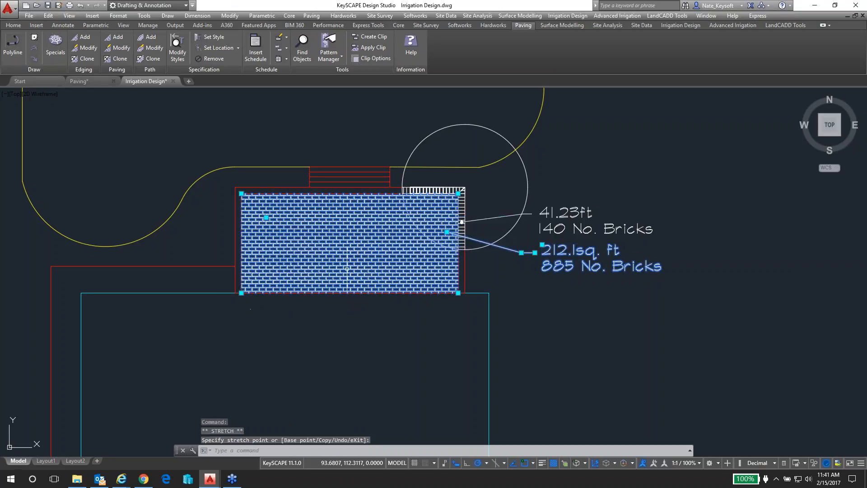
{"action": "key", "text": "Escape"}
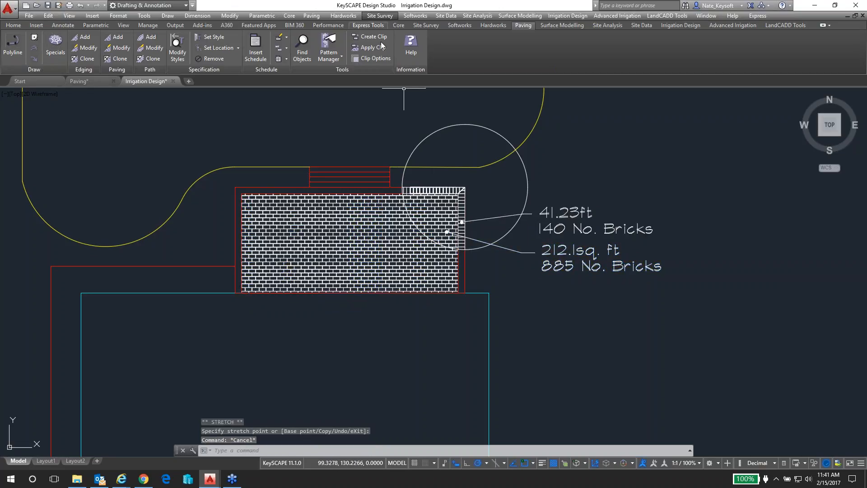
Apply the clip options to the brick edging with Use in Model Space and Use in All Layout Viewports enabled
{"action": "left_click", "coordinate": [378, 58]}
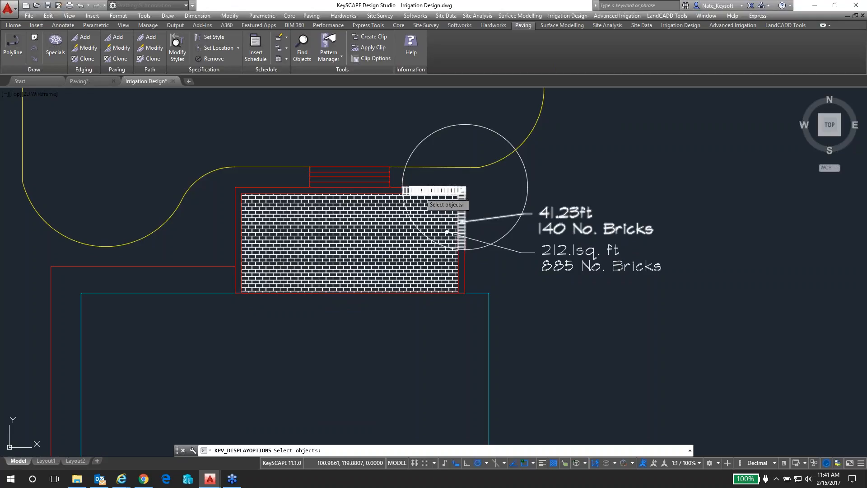
{"action": "left_click", "coordinate": [419, 193]}
{"action": "key", "text": "Return"}
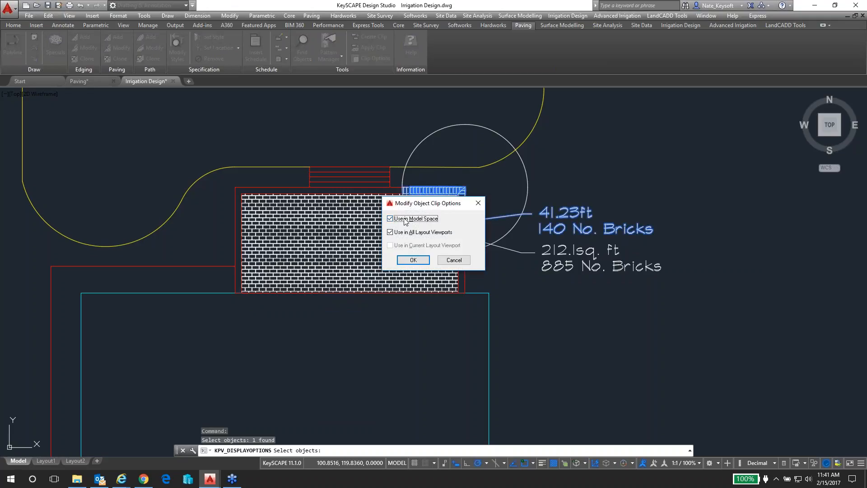
{"action": "left_click", "coordinate": [413, 259]}
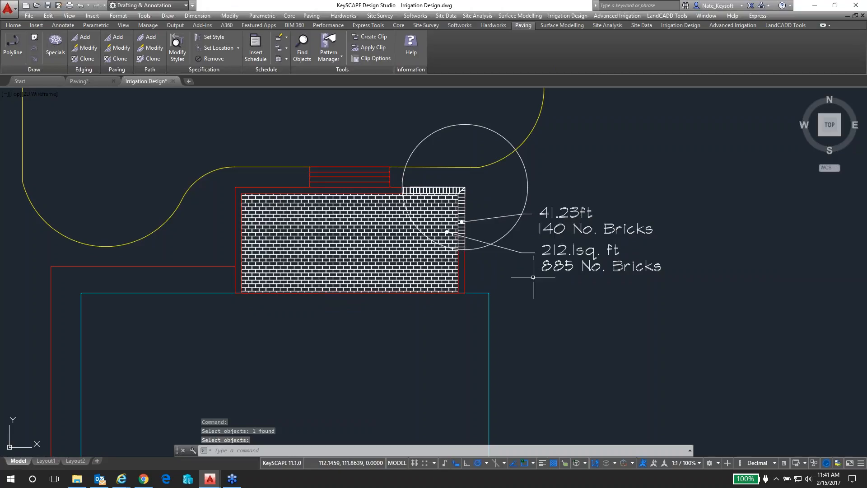
{"action": "scroll", "coordinate": [527, 301], "scroll_direction": "down", "scroll_amount": 3}
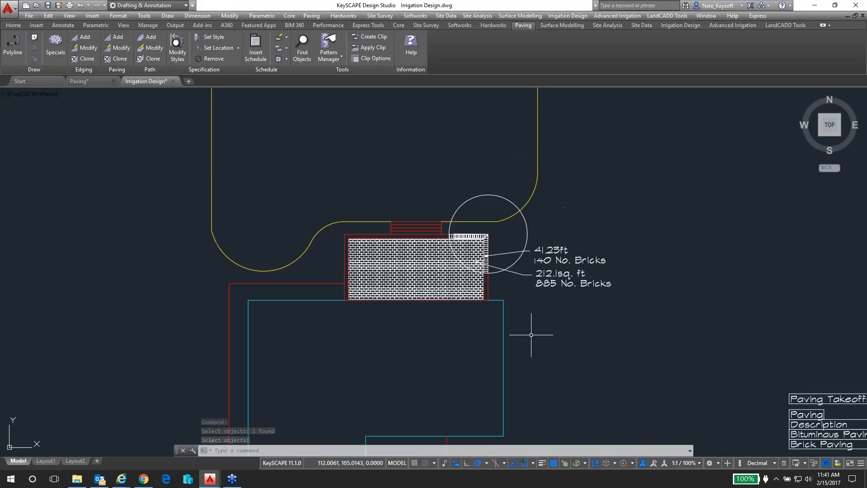
{"action": "middle_click_drag", "start_coordinate": [532, 342], "coordinate": [504, 211]}
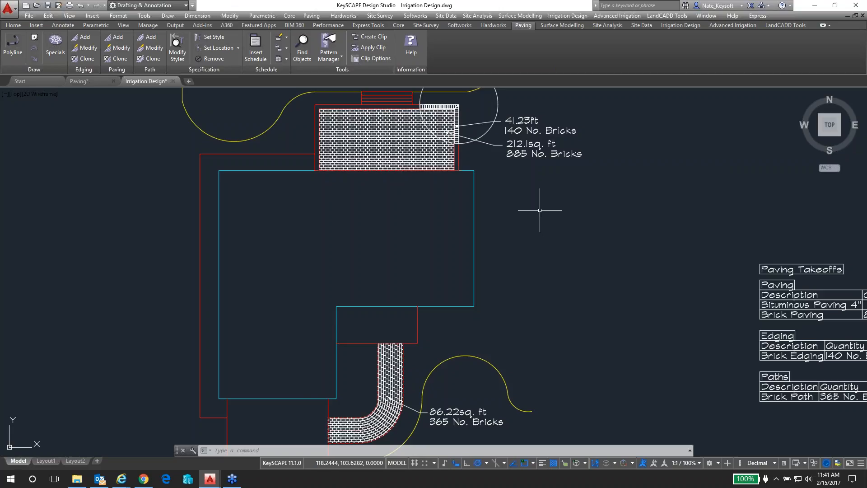
{"action": "scroll", "coordinate": [397, 99], "scroll_direction": "up", "scroll_amount": 2}
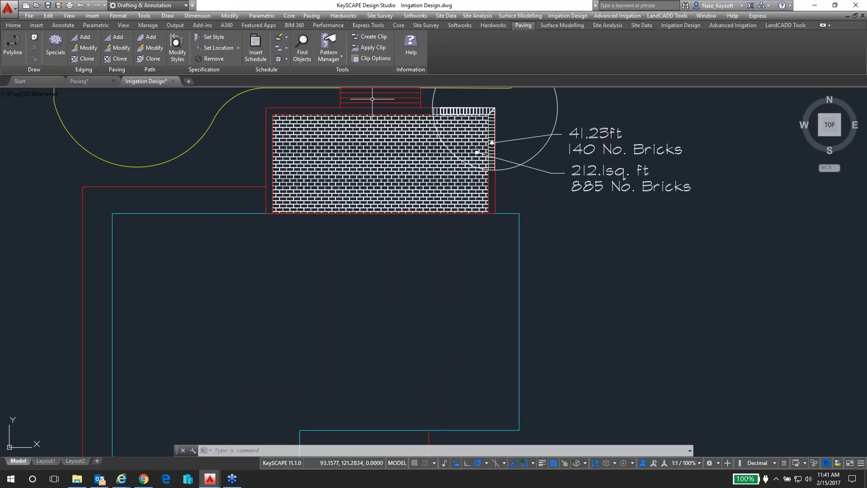
{"action": "scroll", "coordinate": [372, 100], "scroll_direction": "up", "scroll_amount": 2}
{"action": "middle_click_drag", "start_coordinate": [373, 99], "coordinate": [362, 223]}
{"action": "scroll", "coordinate": [362, 223], "scroll_direction": "up", "scroll_amount": 2}
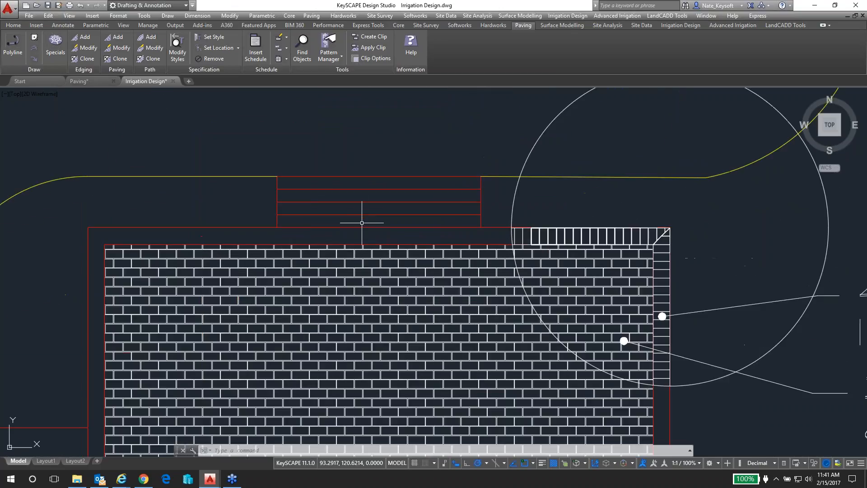
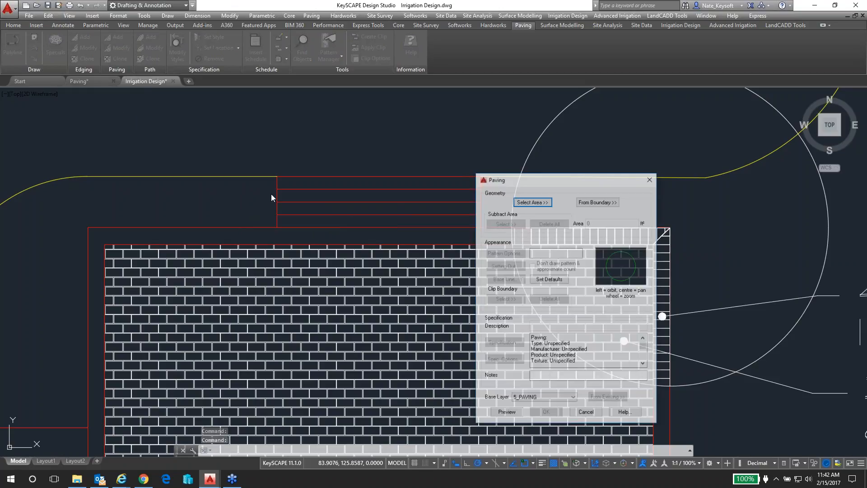
Define the new paving's area from the boundary of the stair step adjoining the patio
{"action": "left_click", "coordinate": [598, 201]}
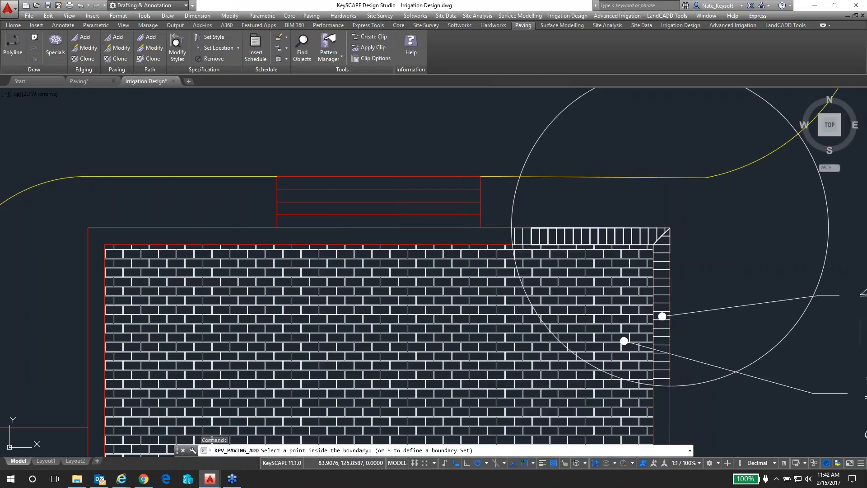
{"action": "left_click", "coordinate": [400, 224]}
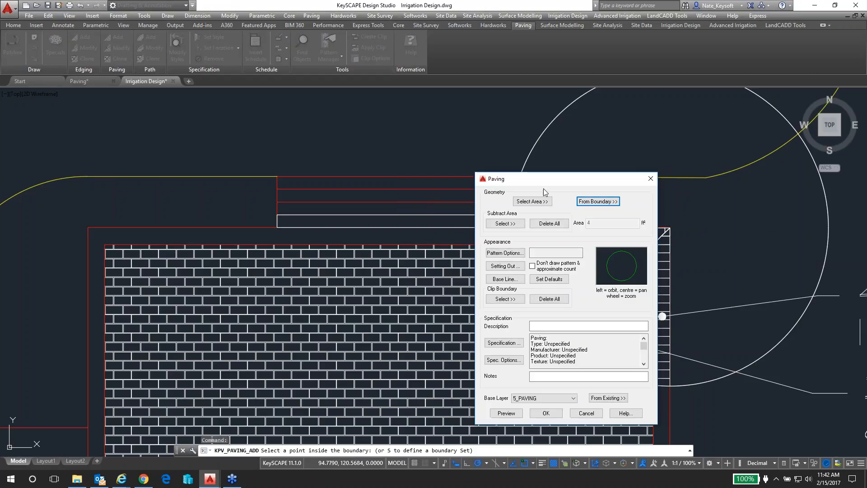
{"action": "left_click_drag", "start_coordinate": [557, 181], "coordinate": [623, 140]}
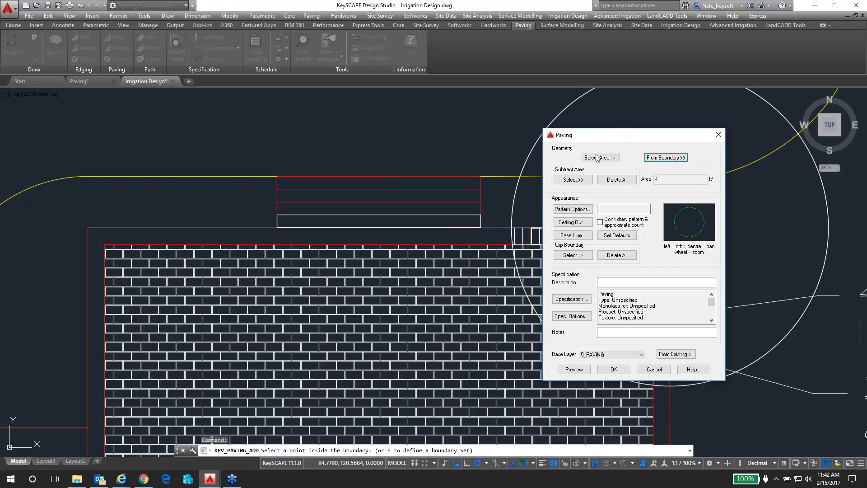
Set the step paving's pattern to Block, Stacked, size 200x100x50
{"action": "left_click", "coordinate": [576, 211]}
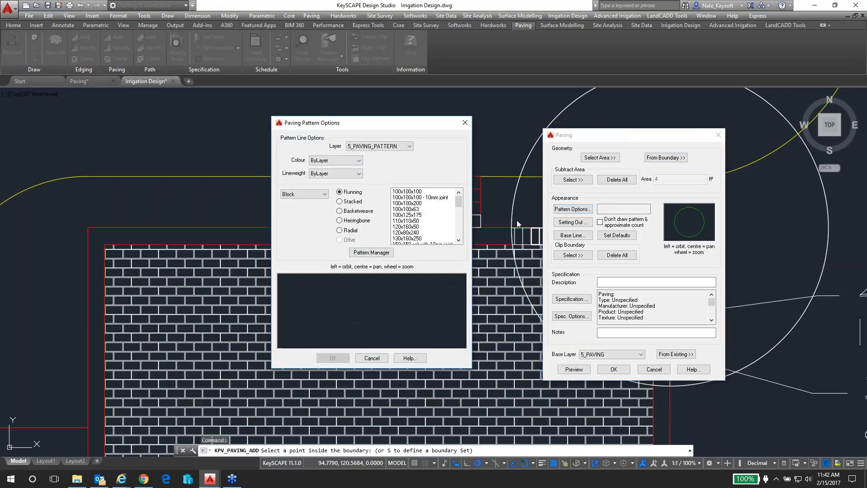
{"action": "left_click", "coordinate": [355, 204]}
{"action": "left_click", "coordinate": [410, 204]}
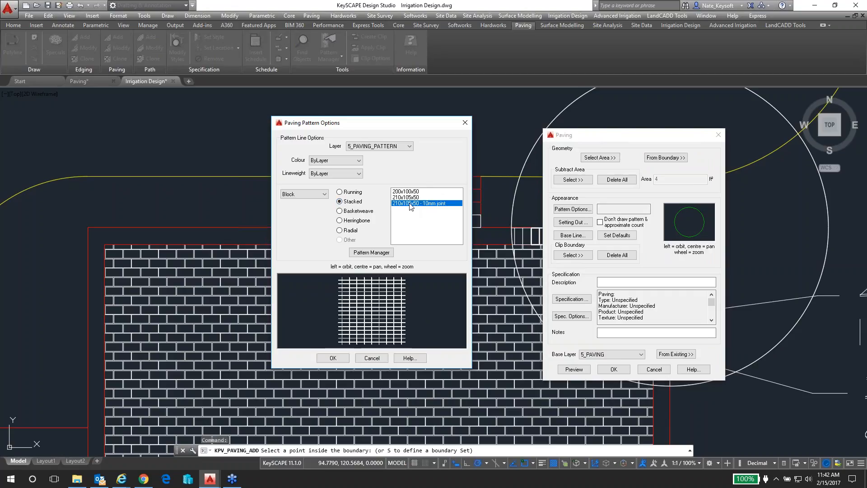
{"action": "left_click", "coordinate": [409, 198]}
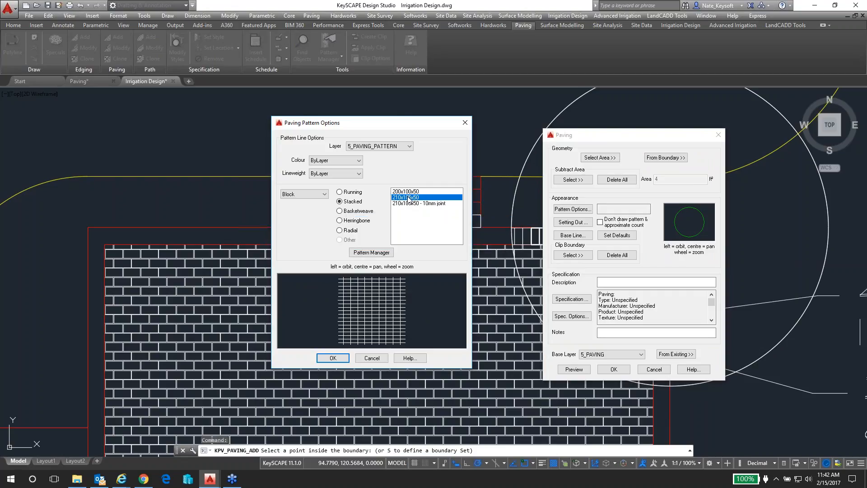
{"action": "left_click", "coordinate": [406, 192]}
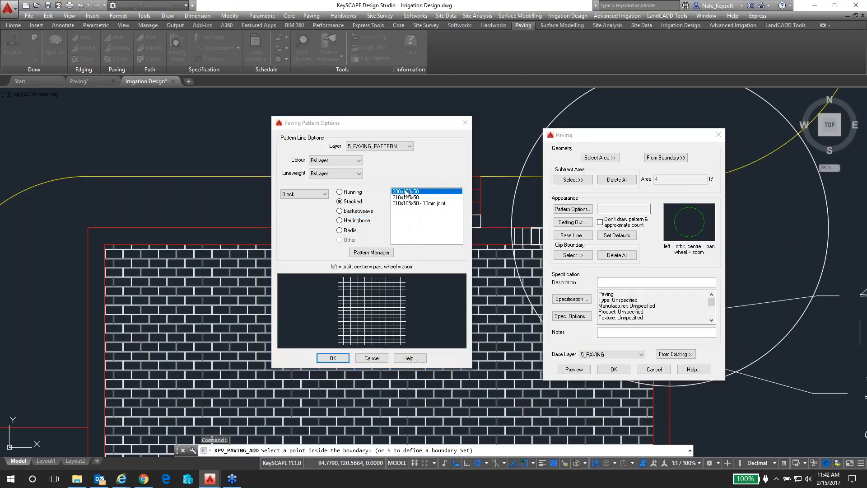
{"action": "left_click", "coordinate": [333, 359]}
Preview the stacked pattern on the step at close range and return to the paving settings
{"action": "left_click", "coordinate": [574, 370]}
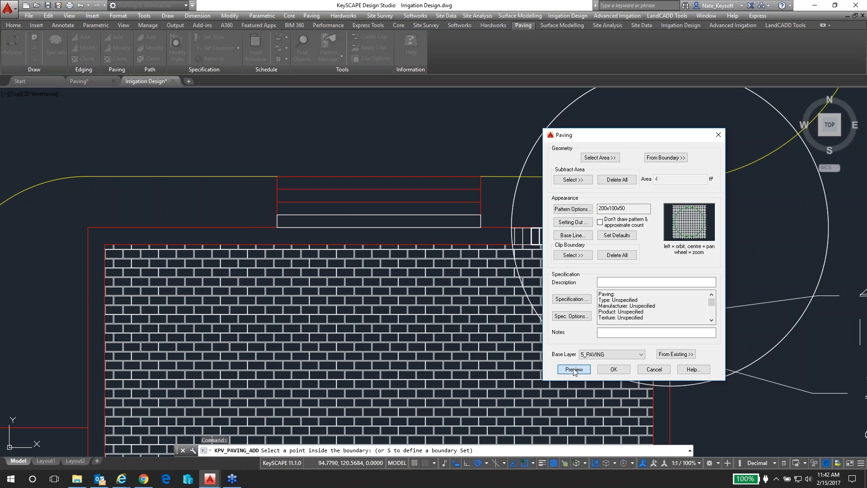
{"action": "scroll", "coordinate": [368, 221], "scroll_direction": "up", "scroll_amount": 2}
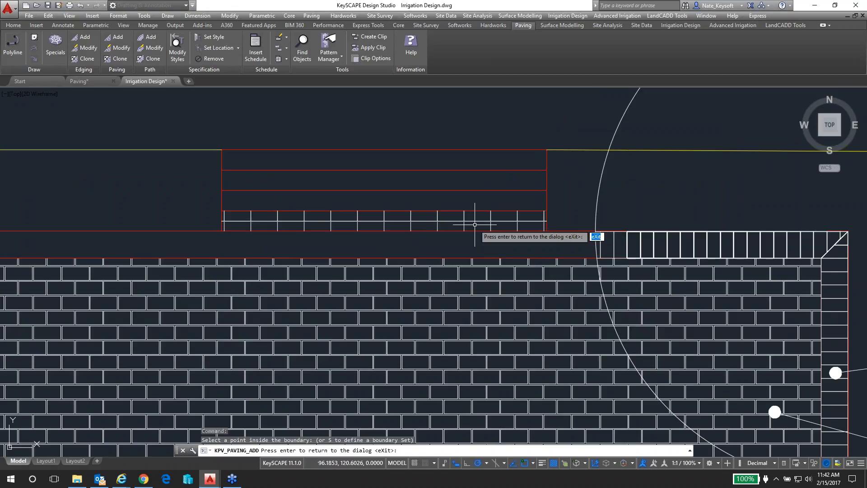
{"action": "scroll", "coordinate": [453, 230], "scroll_direction": "up", "scroll_amount": 2}
{"action": "middle_click_drag", "start_coordinate": [474, 215], "coordinate": [507, 240]}
{"action": "key", "text": "Return"}
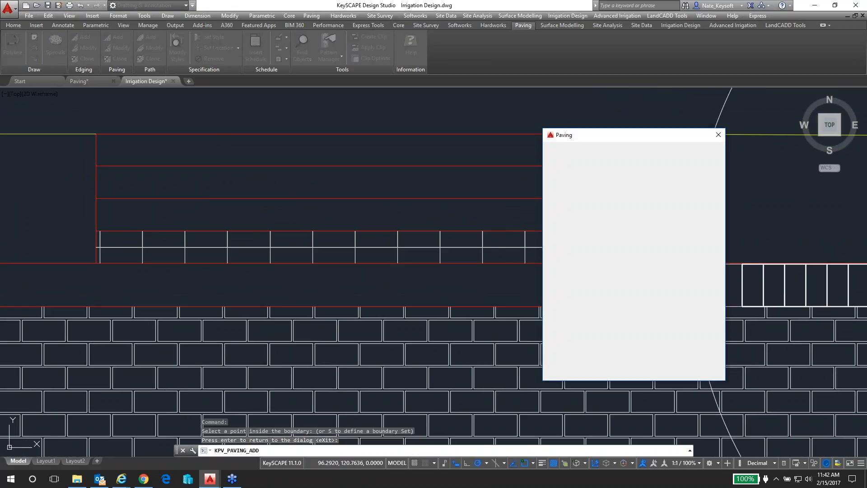
Set the pattern start point at the step's lower-left corner and its angle to 90 along the stairs' left edge
{"action": "left_click", "coordinate": [577, 224]}
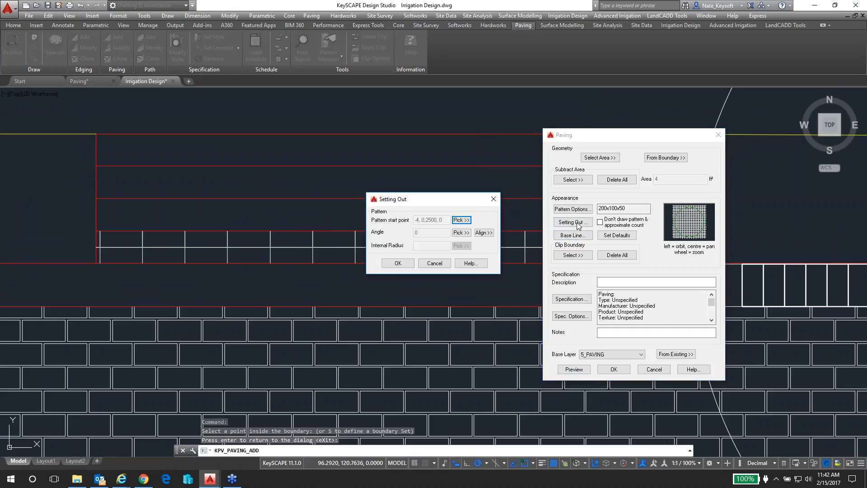
{"action": "left_click", "coordinate": [461, 220]}
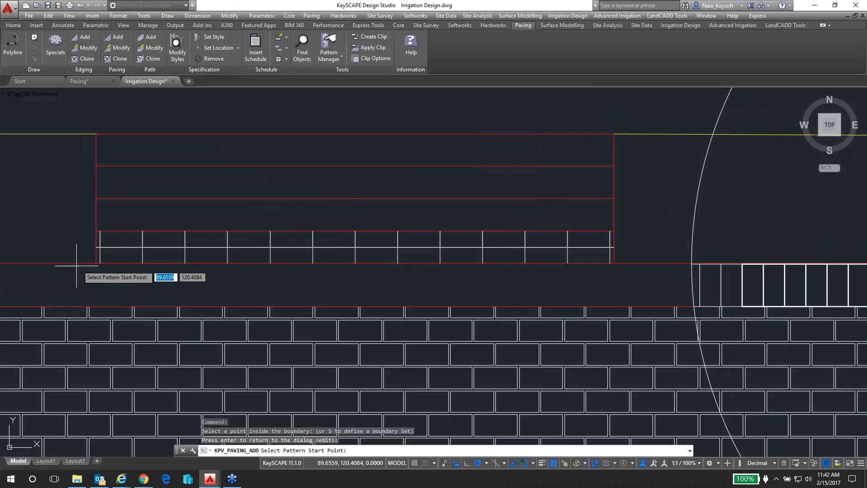
{"action": "left_click", "coordinate": [96, 263]}
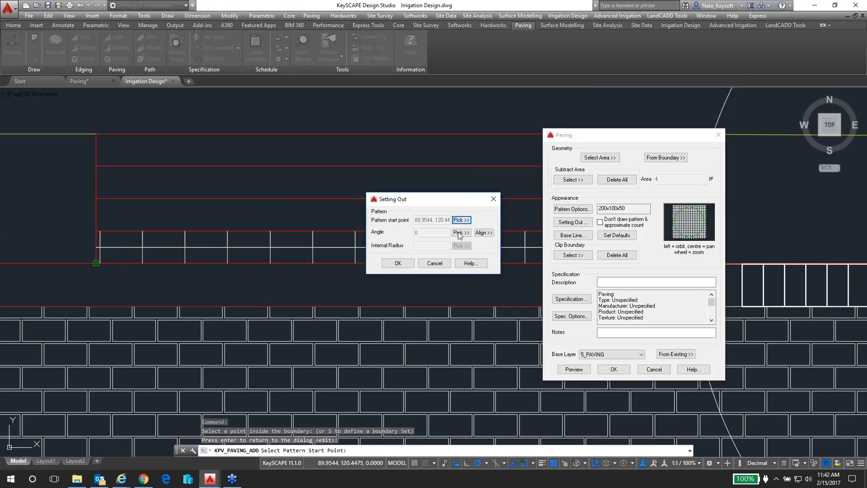
{"action": "left_click", "coordinate": [461, 232]}
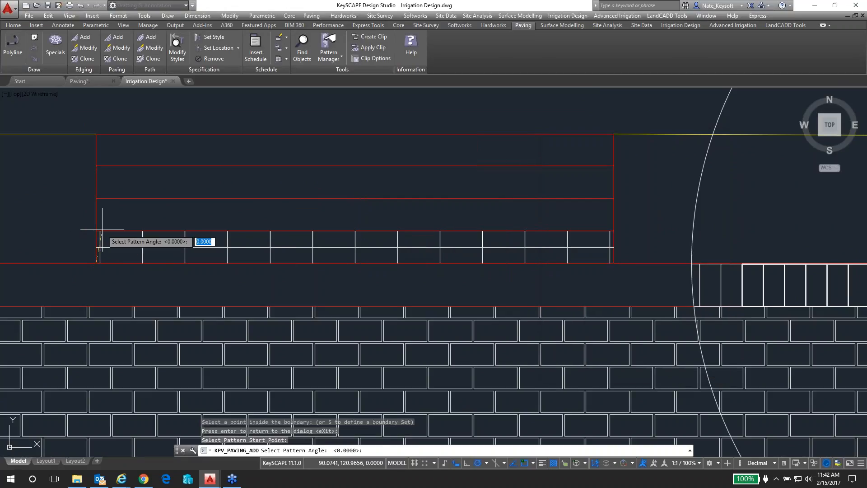
{"action": "left_click", "coordinate": [96, 133]}
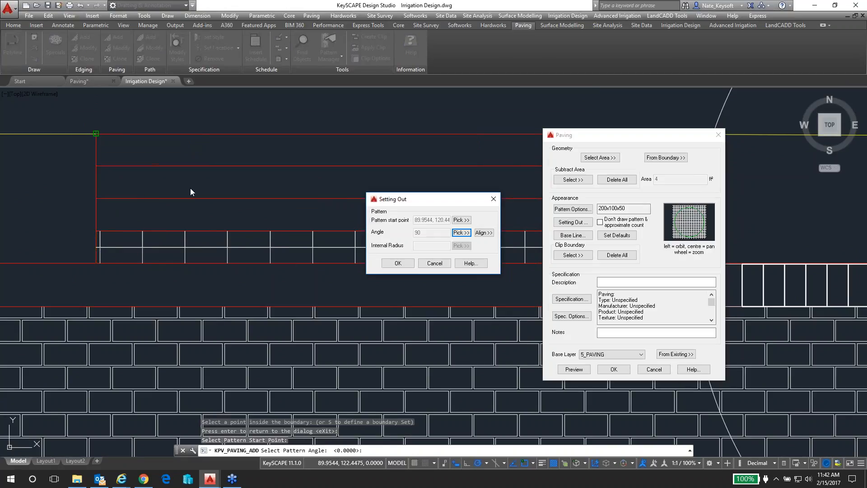
{"action": "left_click", "coordinate": [403, 263]}
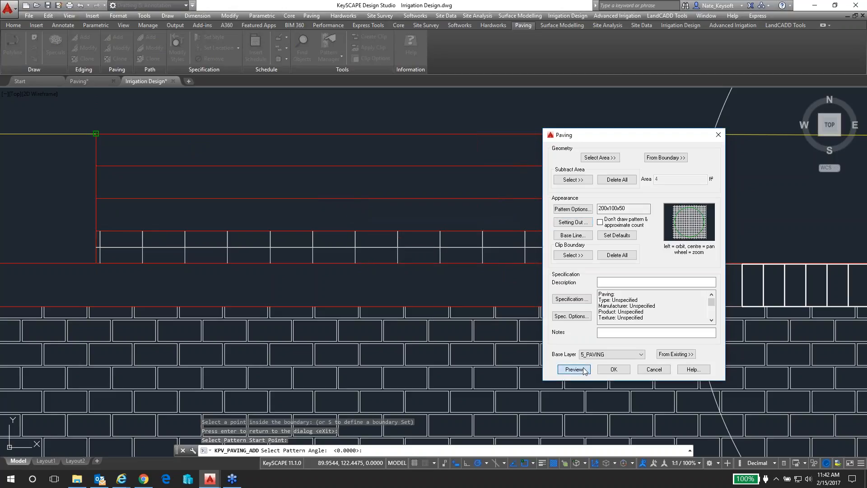
Preview the rotated pattern and create the step paving without placing a specification label
{"action": "left_click", "coordinate": [584, 369]}
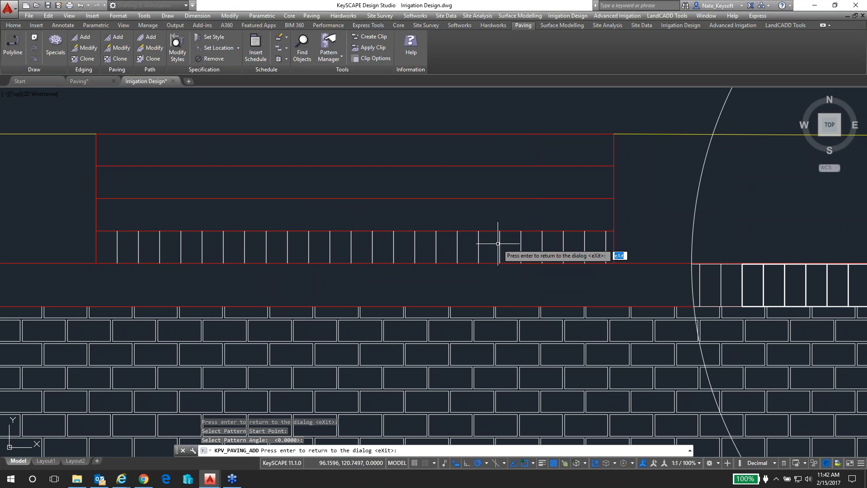
{"action": "key", "text": "Return"}
{"action": "left_click", "coordinate": [616, 369]}
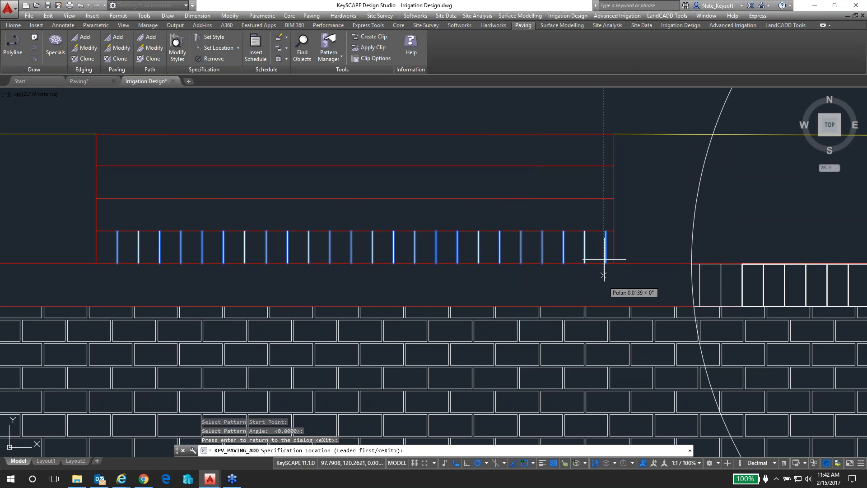
{"action": "key", "text": "Return"}
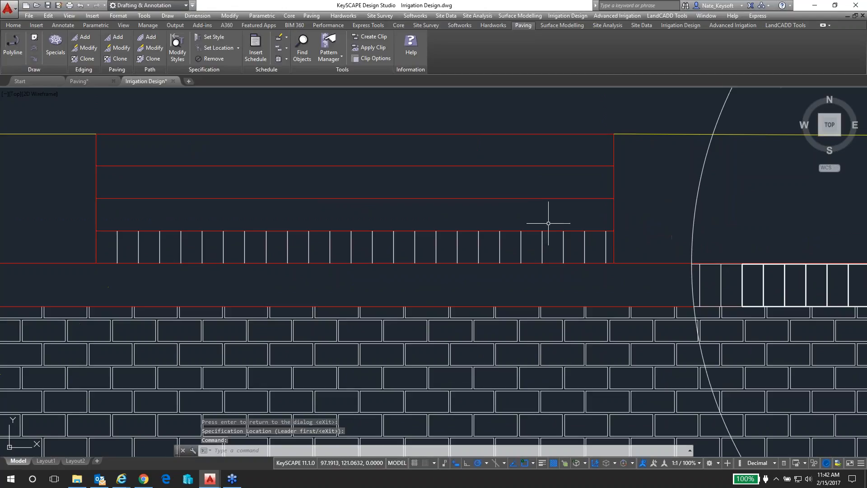
{"action": "middle_click_drag", "start_coordinate": [494, 225], "coordinate": [534, 254]}
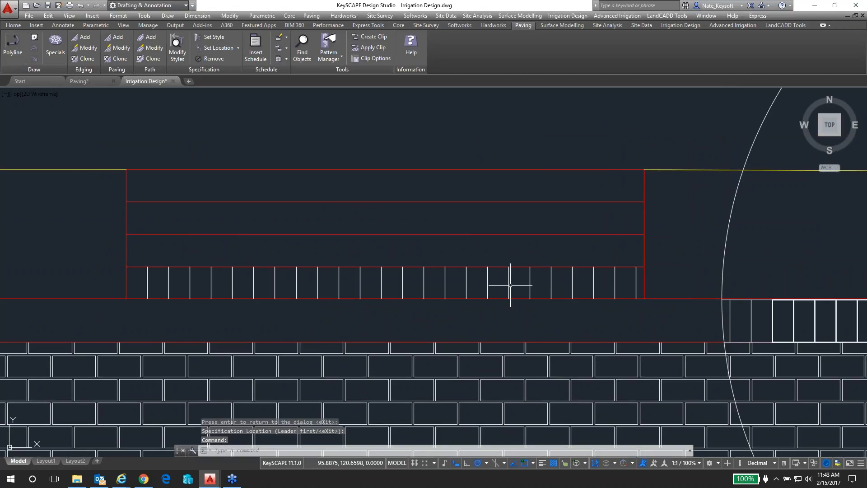
{"action": "left_click", "coordinate": [120, 60]}
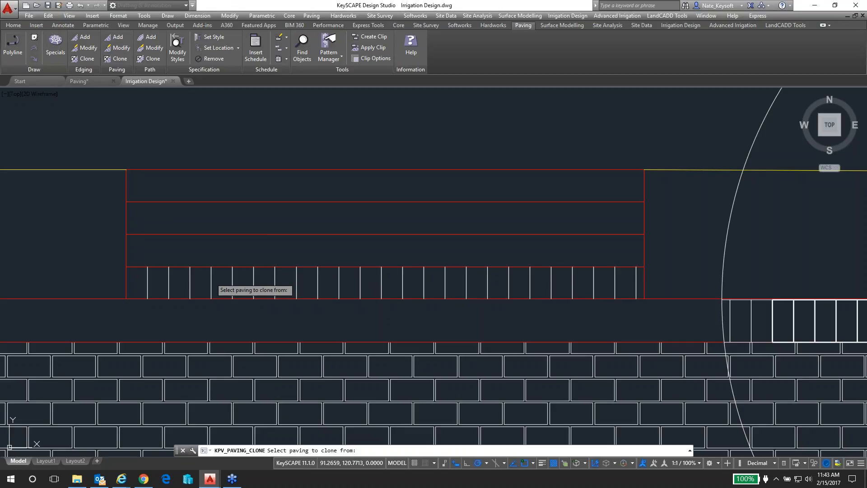
{"action": "left_click", "coordinate": [212, 284]}
{"action": "left_click", "coordinate": [418, 187]}
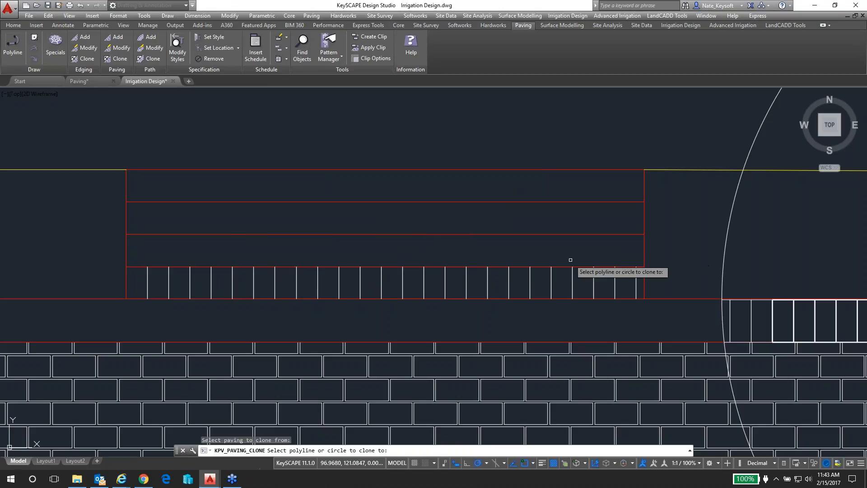
{"action": "key", "text": "Escape"}
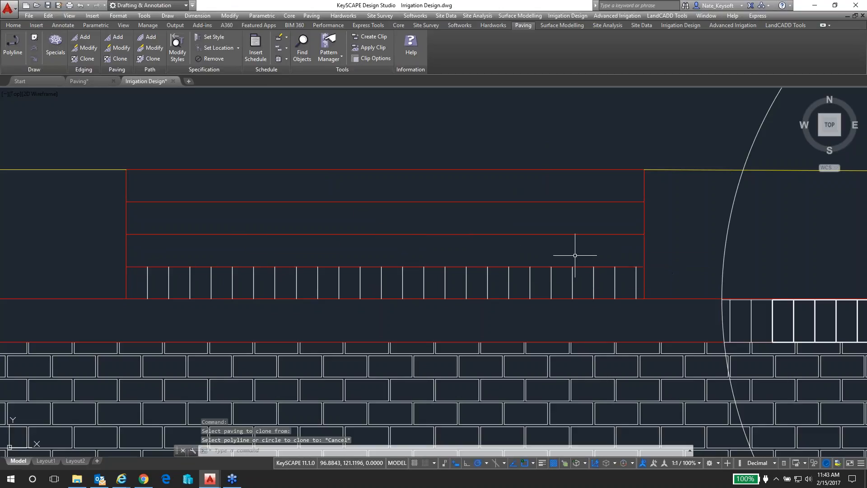
Stretch the step paving's two upper corners up to the top edge of the stairs
{"action": "left_click", "coordinate": [555, 286]}
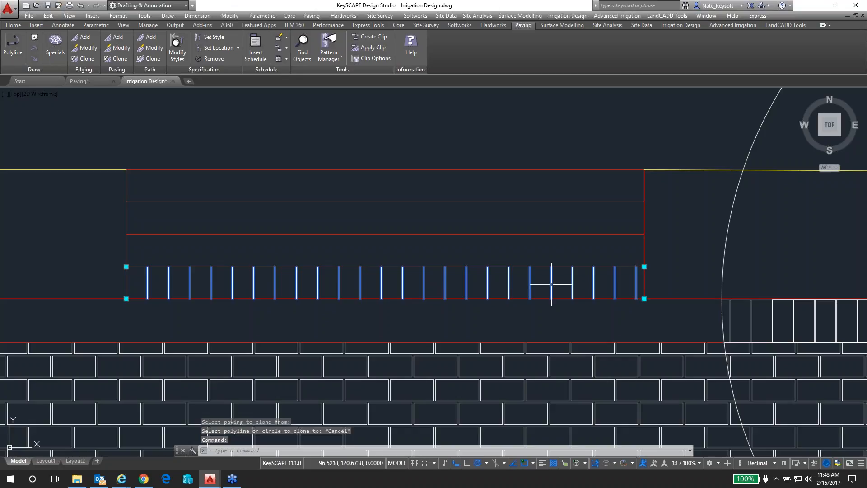
{"action": "left_click", "coordinate": [645, 267]}
{"action": "left_click", "coordinate": [645, 165]}
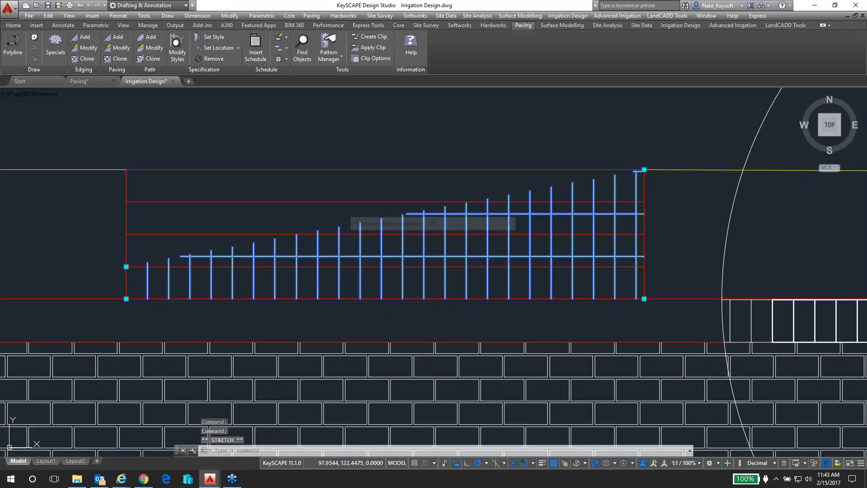
{"action": "left_click", "coordinate": [126, 169]}
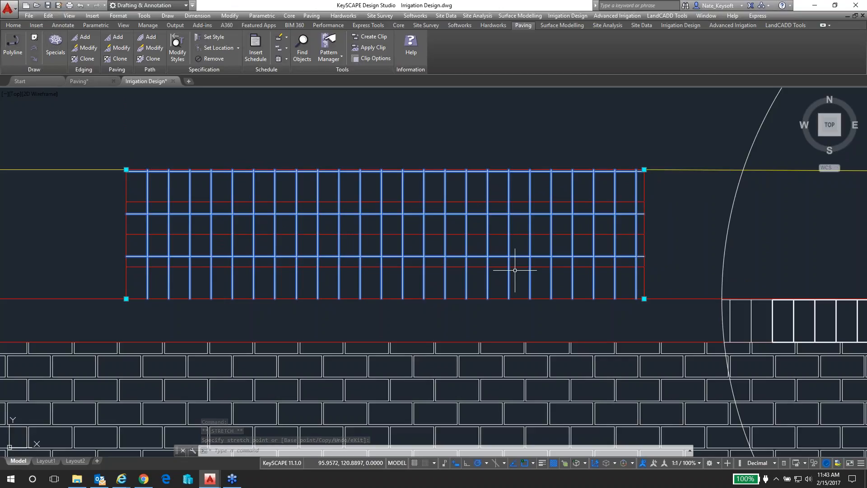
Stretch the paving's two upper corners back down to the first step's upper edge and deselect it
{"action": "left_click", "coordinate": [645, 170]}
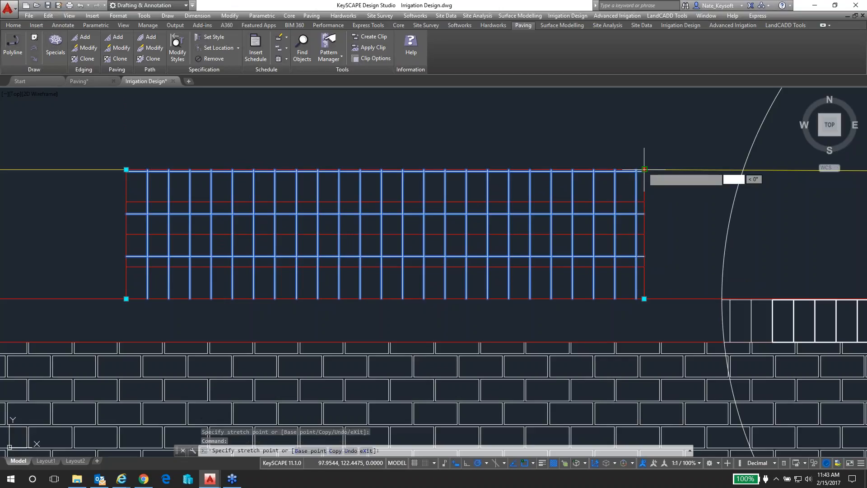
{"action": "left_click", "coordinate": [645, 267]}
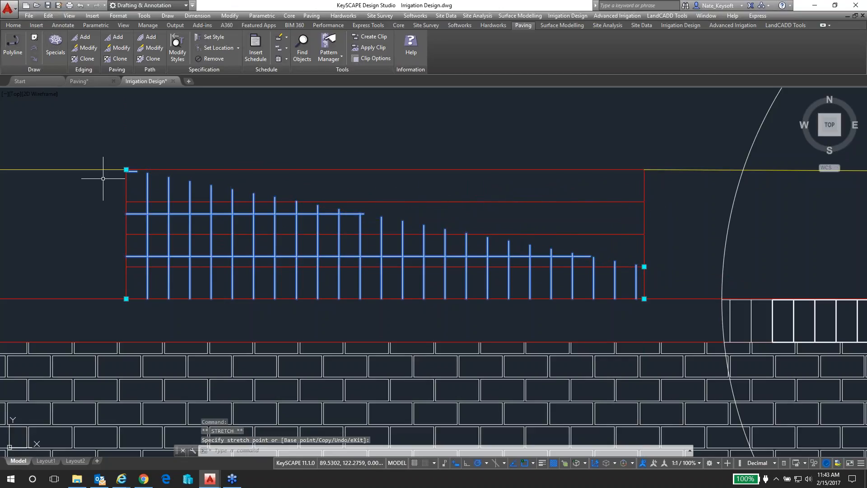
{"action": "left_click", "coordinate": [126, 170]}
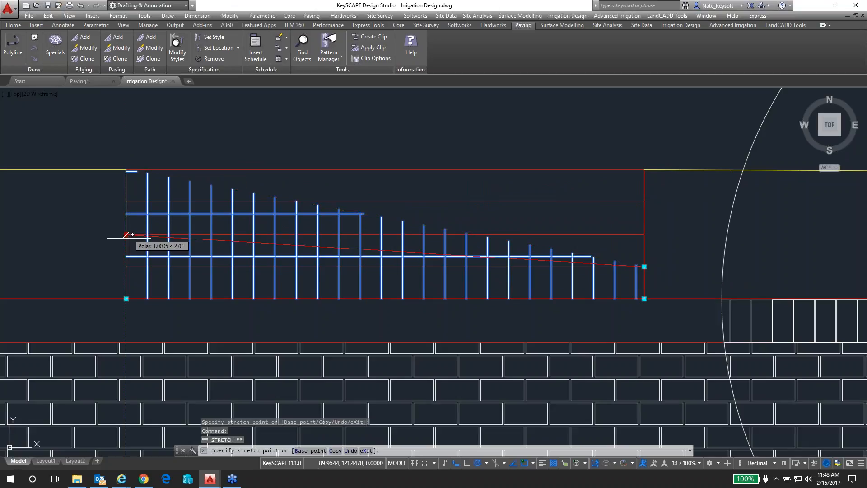
{"action": "left_click", "coordinate": [126, 266]}
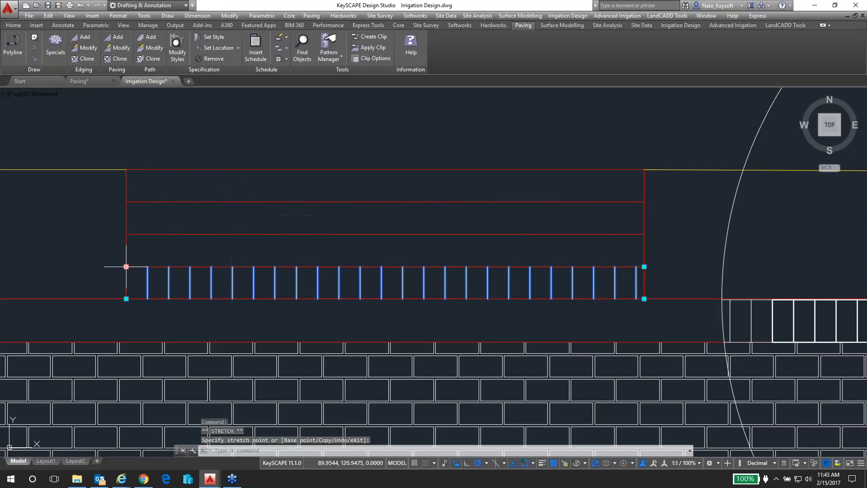
{"action": "key", "text": "Escape"}
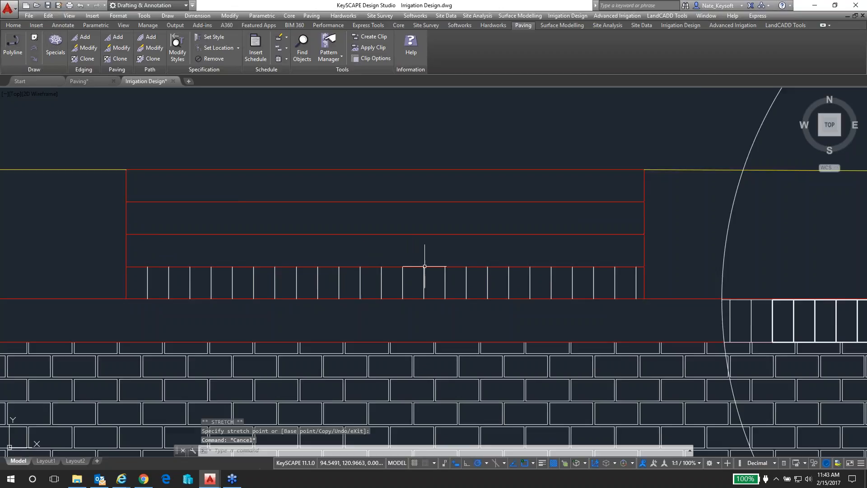
{"action": "scroll", "coordinate": [425, 267], "scroll_direction": "down", "scroll_amount": 2}
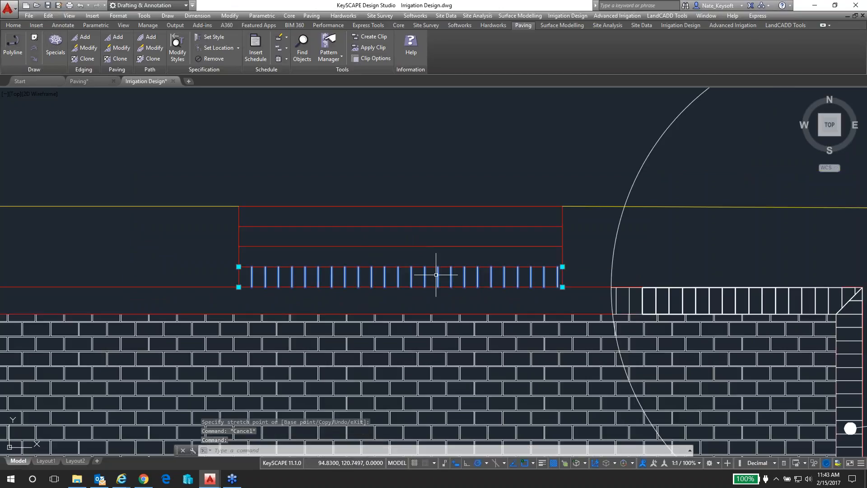
{"action": "key", "text": "Escape"}
{"action": "left_click", "coordinate": [431, 267]}
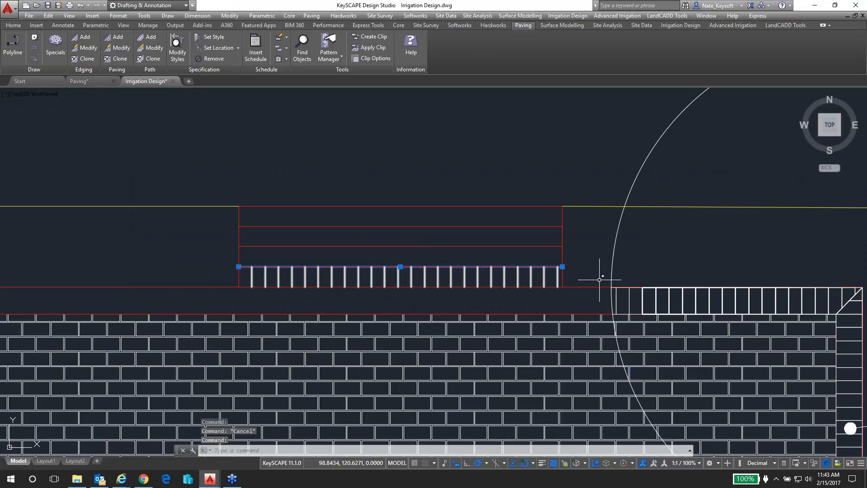
{"action": "key", "text": "Escape"}
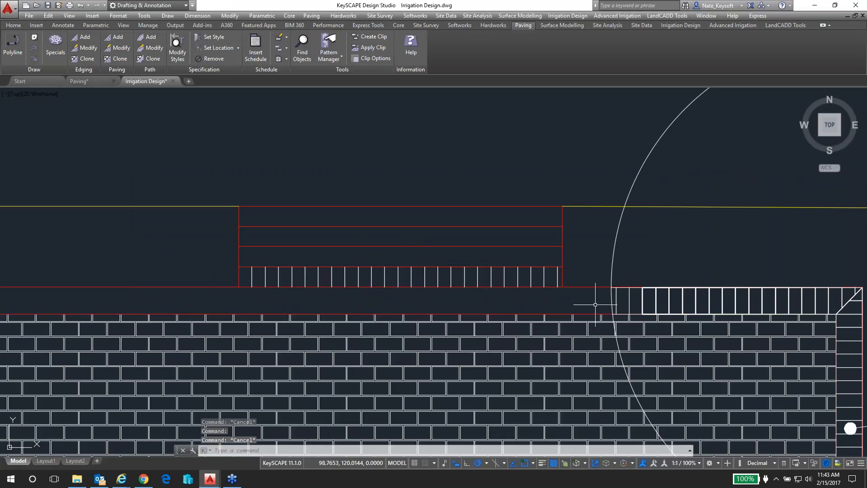
{"action": "middle_click_drag", "start_coordinate": [599, 305], "coordinate": [506, 222]}
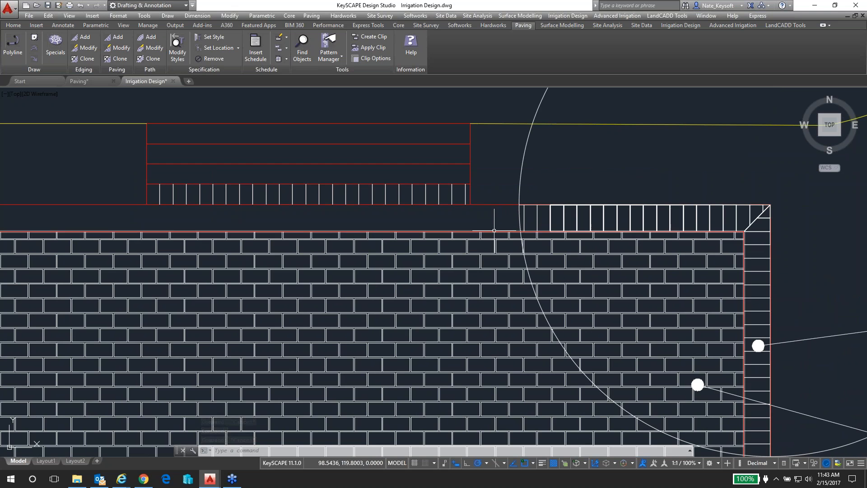
Examine the paved stairs, the brick patio with its edging, and the curved brick path beside the house
{"action": "scroll", "coordinate": [480, 233], "scroll_direction": "down", "scroll_amount": 2}
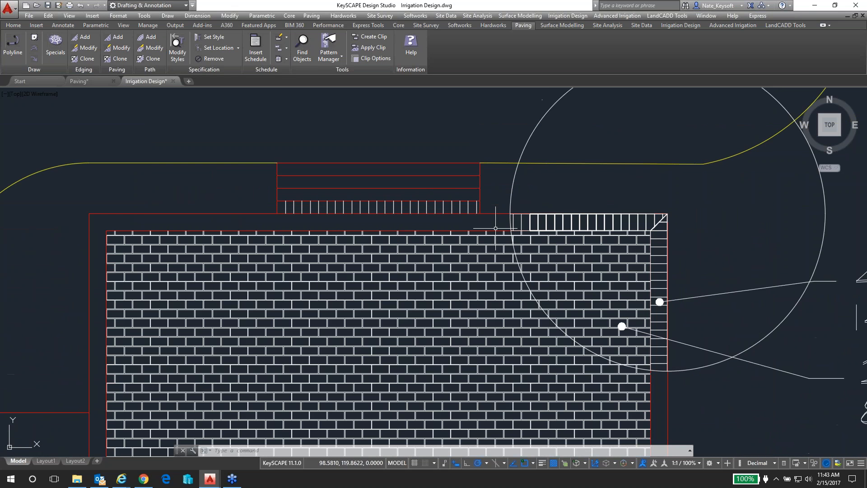
{"action": "mouse_move", "coordinate": [718, 405]}
{"action": "middle_mouse_down"}
{"action": "mouse_move", "coordinate": [653, 292]}
{"action": "mouse_move", "coordinate": [557, 336]}
{"action": "middle_mouse_up"}
{"action": "scroll", "coordinate": [653, 292], "scroll_direction": "down", "scroll_amount": 2}
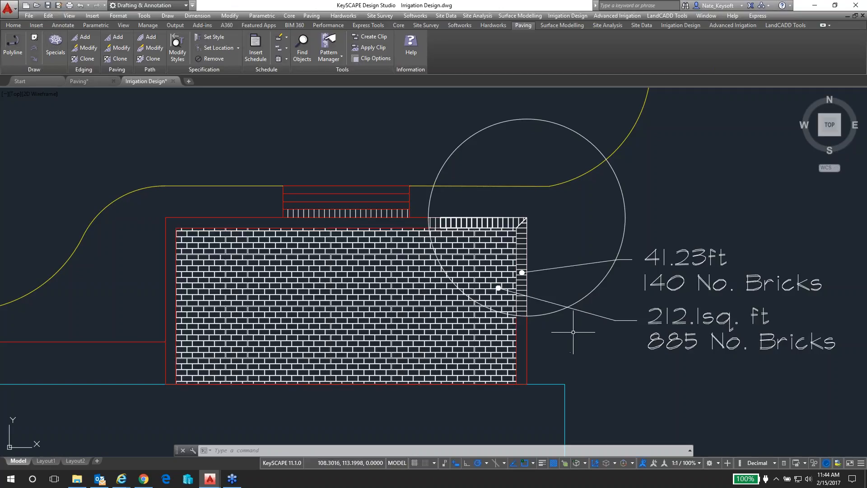
{"action": "scroll", "coordinate": [576, 339], "scroll_direction": "down", "scroll_amount": 2}
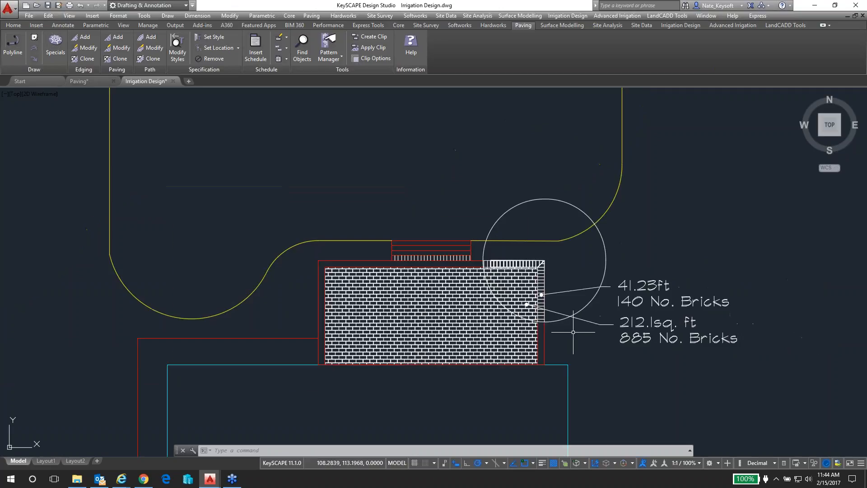
{"action": "scroll", "coordinate": [596, 362], "scroll_direction": "down", "scroll_amount": 2}
{"action": "mouse_move", "coordinate": [612, 374]}
{"action": "middle_mouse_down"}
{"action": "mouse_move", "coordinate": [497, 271]}
{"action": "mouse_move", "coordinate": [443, 198]}
{"action": "middle_mouse_up"}
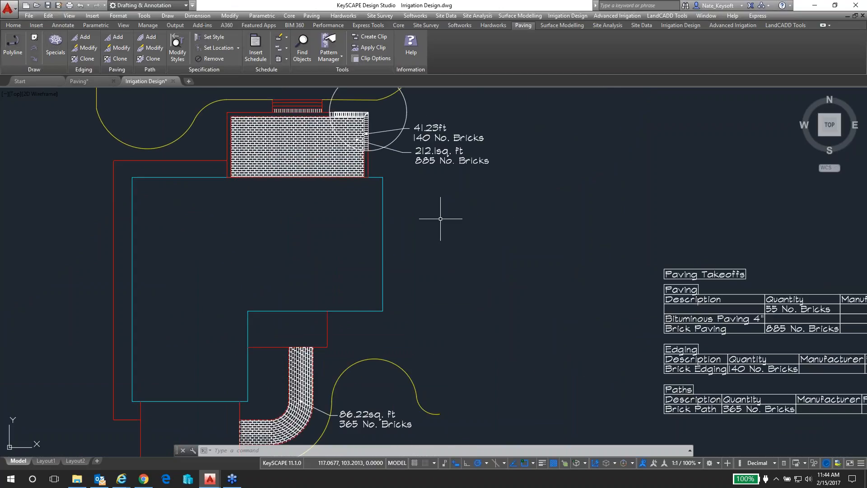
{"action": "middle_click_drag", "start_coordinate": [405, 302], "coordinate": [444, 207]}
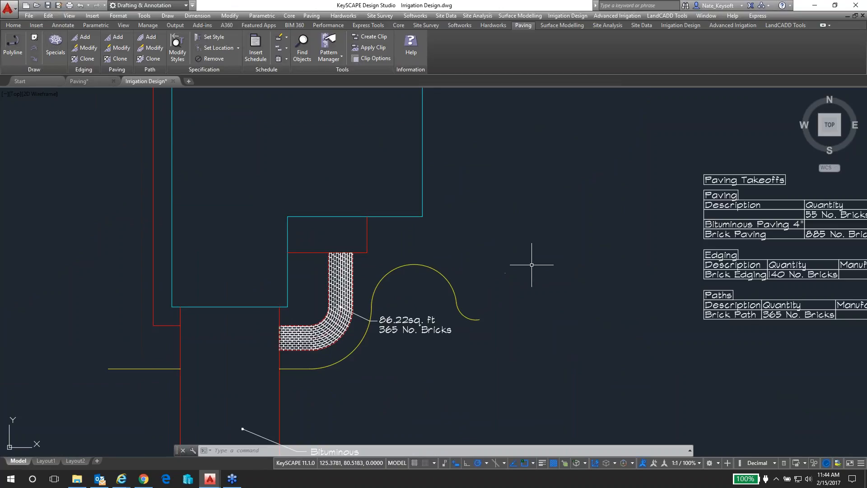
{"action": "scroll", "coordinate": [405, 293], "scroll_direction": "up", "scroll_amount": 2}
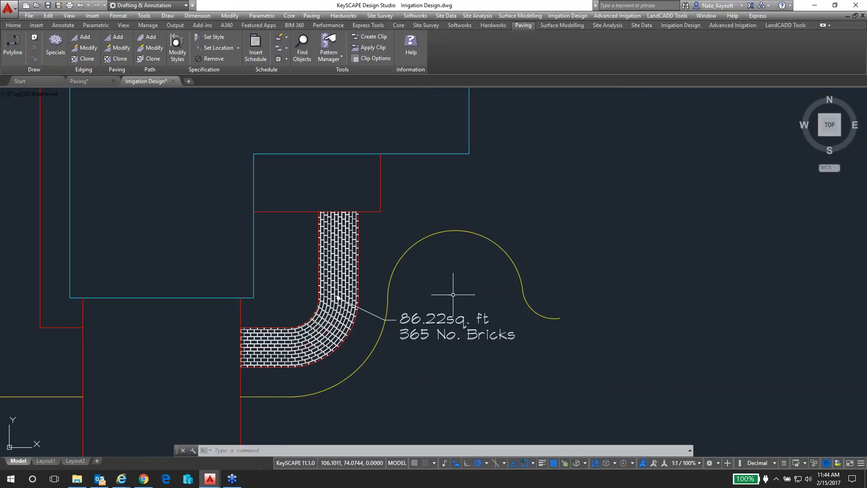
{"action": "scroll", "coordinate": [453, 295], "scroll_direction": "down", "scroll_amount": 5}
{"action": "scroll", "coordinate": [510, 269], "scroll_direction": "up", "scroll_amount": 3}
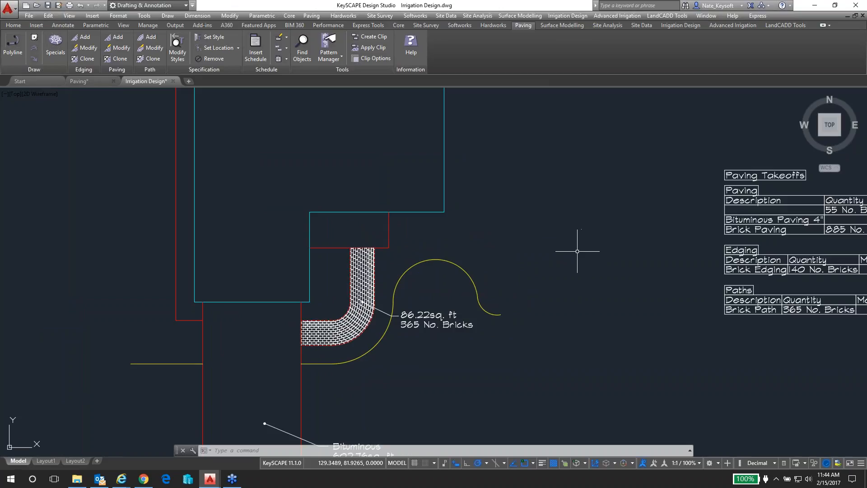
Open the Pattern Manager, look through the running block paving patterns, and close it without changes
{"action": "left_click", "coordinate": [326, 60]}
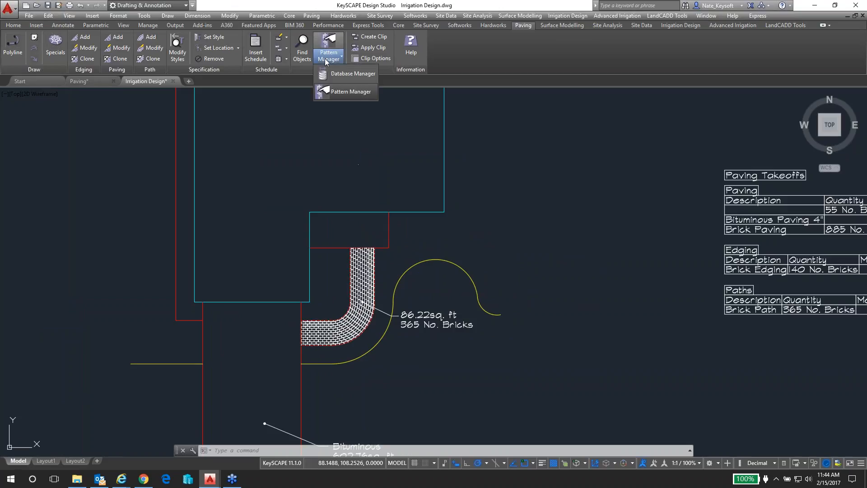
{"action": "left_click", "coordinate": [351, 93]}
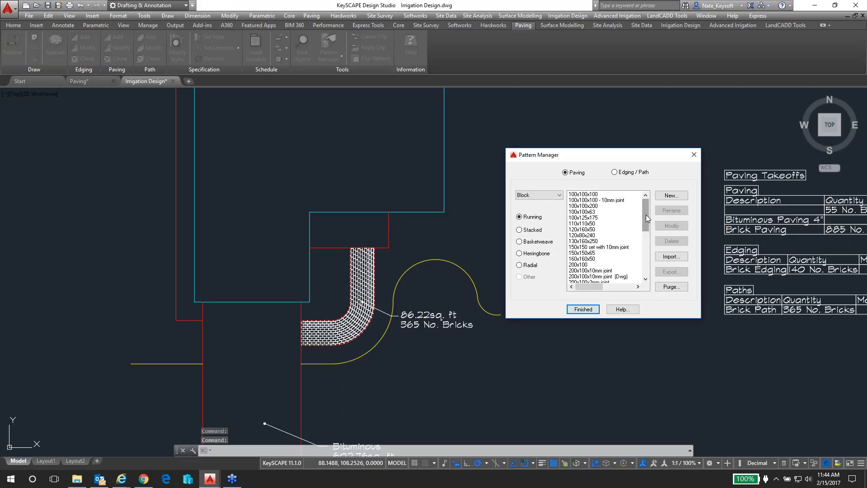
{"action": "mouse_move", "coordinate": [646, 215]}
{"action": "left_mouse_down"}
{"action": "mouse_move", "coordinate": [645, 271]}
{"action": "mouse_move", "coordinate": [652, 217]}
{"action": "left_mouse_up"}
{"action": "left_click", "coordinate": [583, 309]}
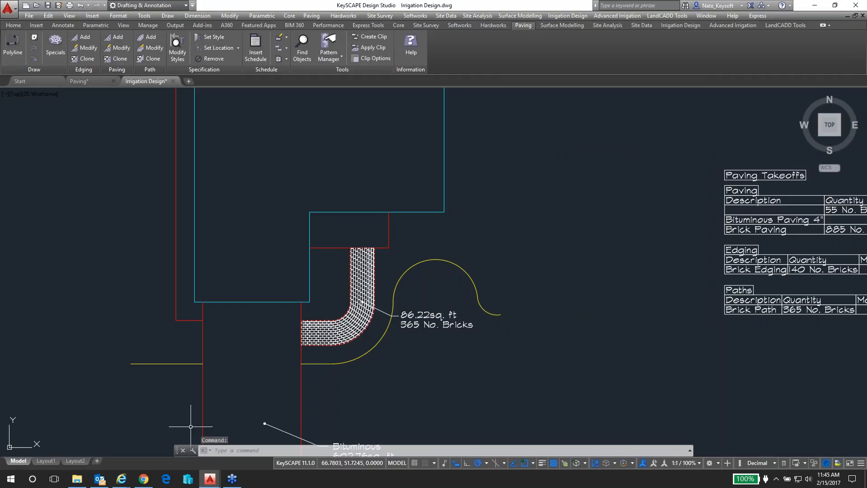
Switch to the Paving drawing and inspect the herringbone brick circle by selecting it and clearing the selection
{"action": "left_click", "coordinate": [87, 83]}
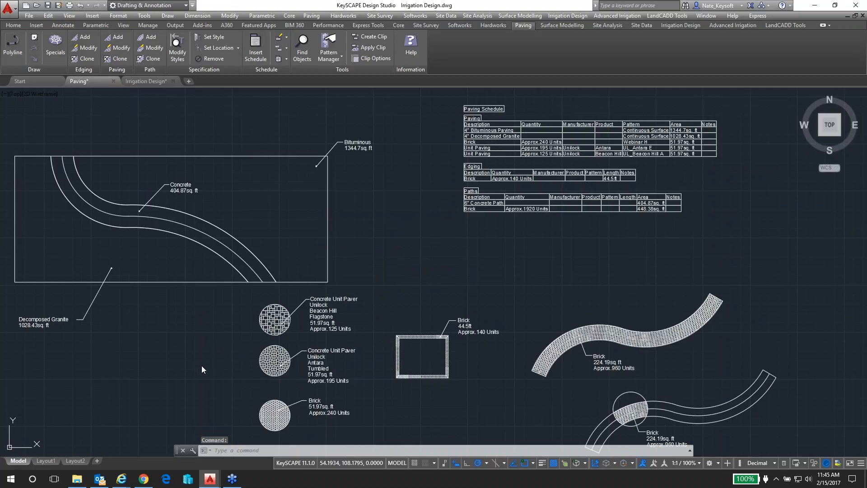
{"action": "left_click", "coordinate": [210, 354]}
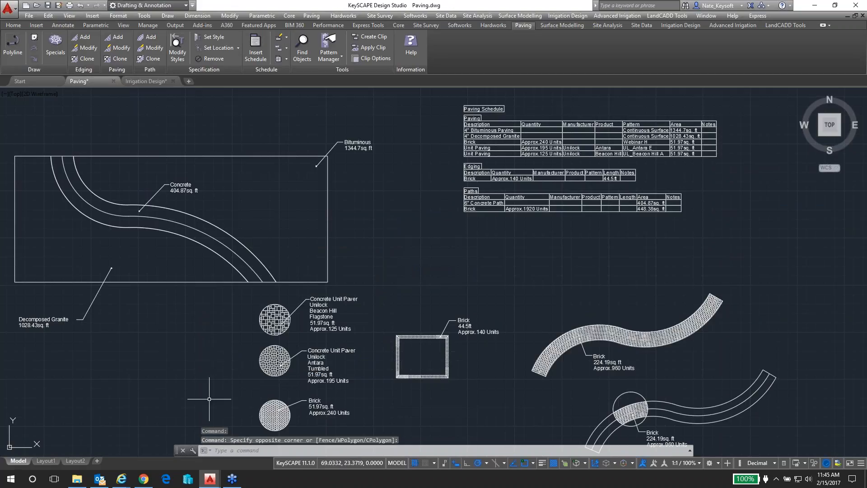
{"action": "scroll", "coordinate": [249, 406], "scroll_direction": "up", "scroll_amount": 6}
{"action": "middle_click_drag", "start_coordinate": [257, 398], "coordinate": [217, 235]}
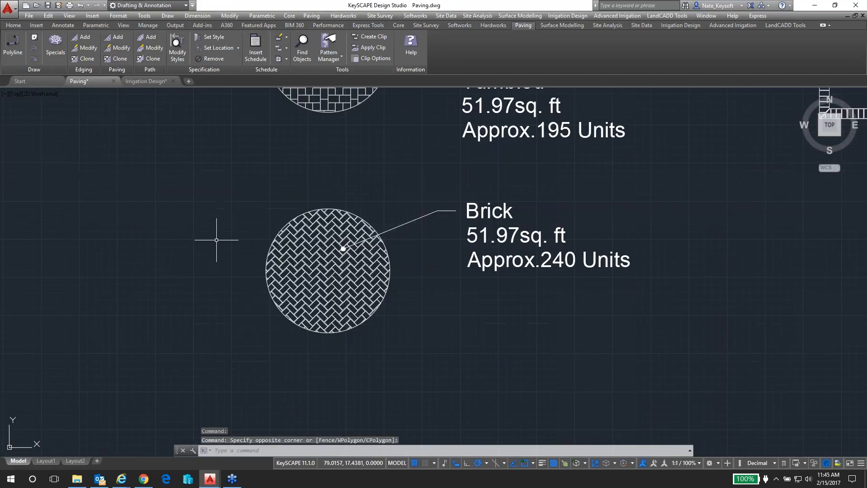
{"action": "left_click", "coordinate": [326, 278]}
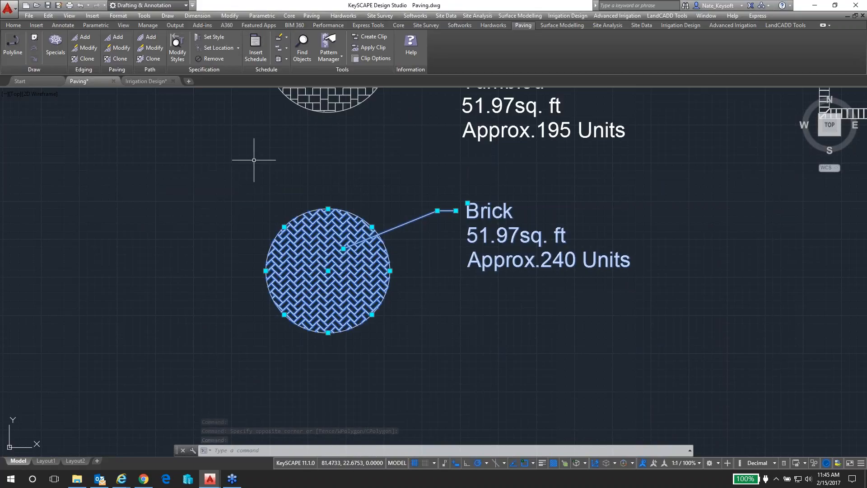
{"action": "key", "text": "Escape"}
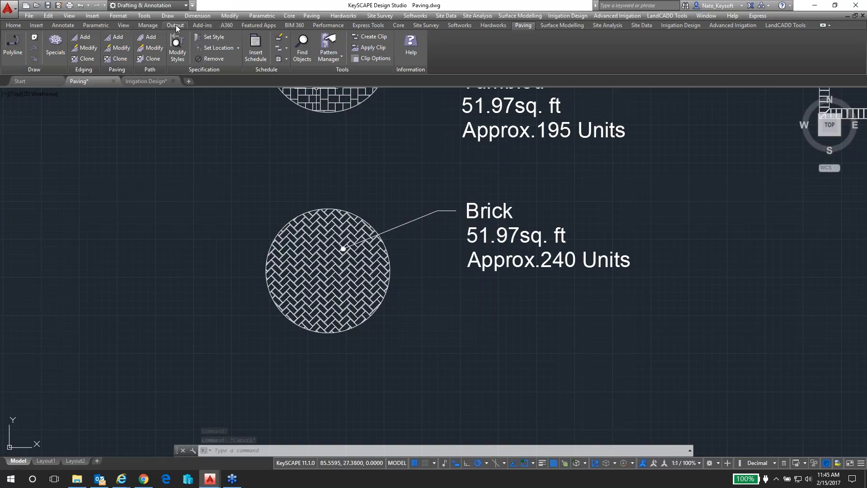
Show the Tool Palettes window and enlarge it beside the herringbone brick circle
{"action": "left_click", "coordinate": [146, 25]}
{"action": "left_click", "coordinate": [123, 25]}
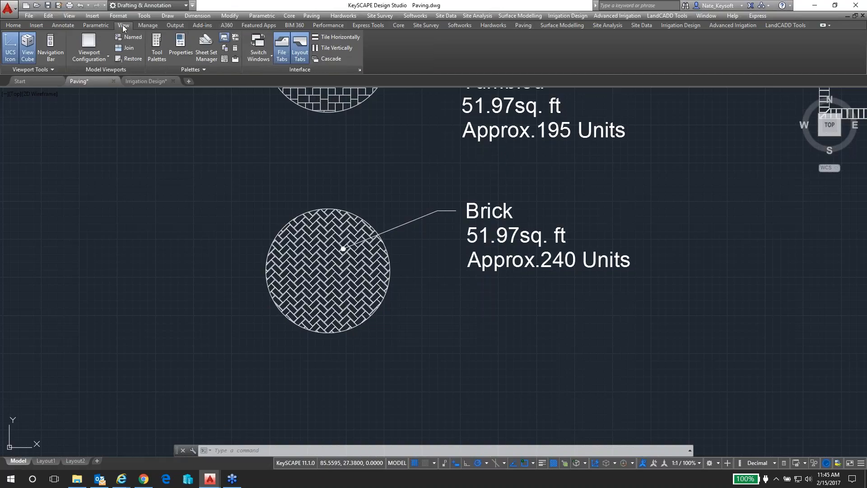
{"action": "left_click", "coordinate": [157, 49]}
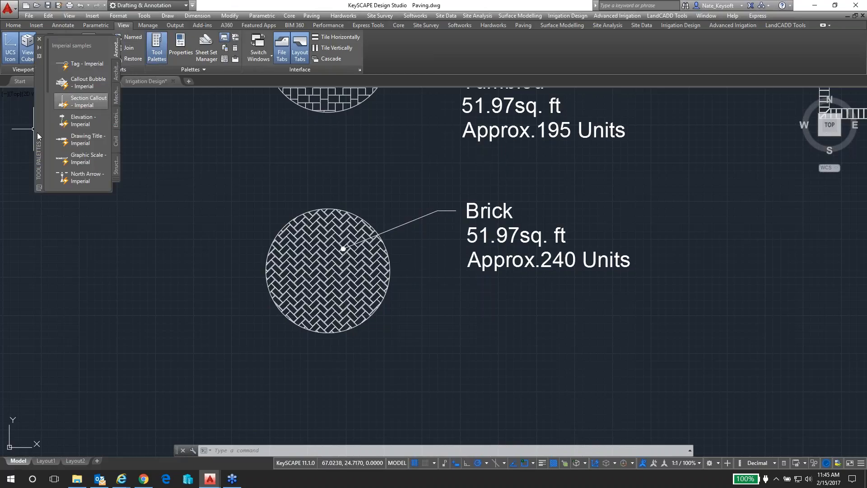
{"action": "left_click_drag", "start_coordinate": [37, 221], "coordinate": [31, 214]}
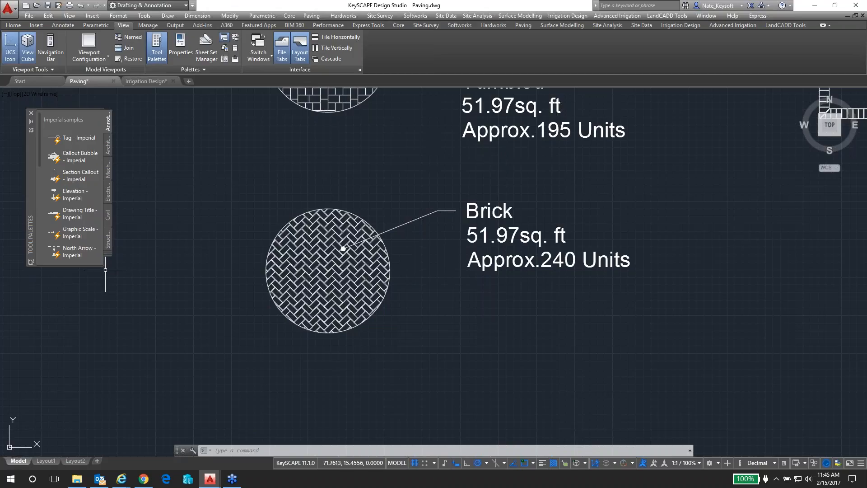
{"action": "left_click_drag", "start_coordinate": [102, 266], "coordinate": [178, 427]}
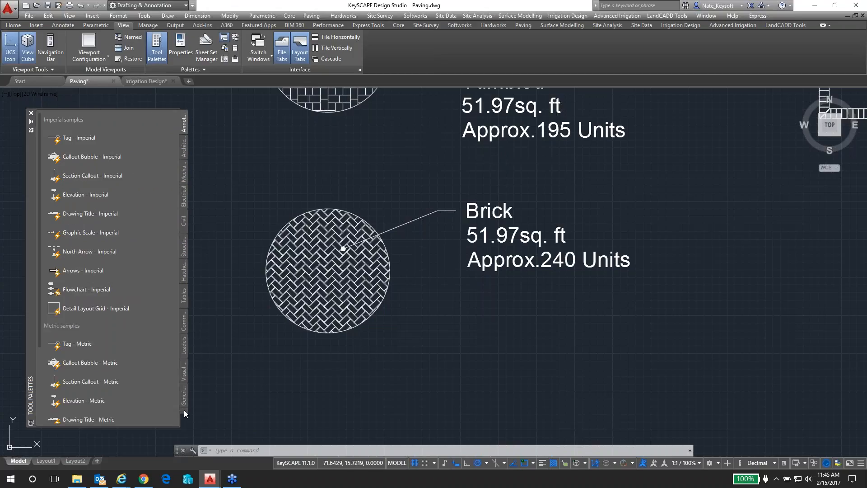
View the Civil tool palette and close the Tool Palettes window
{"action": "left_click", "coordinate": [184, 410]}
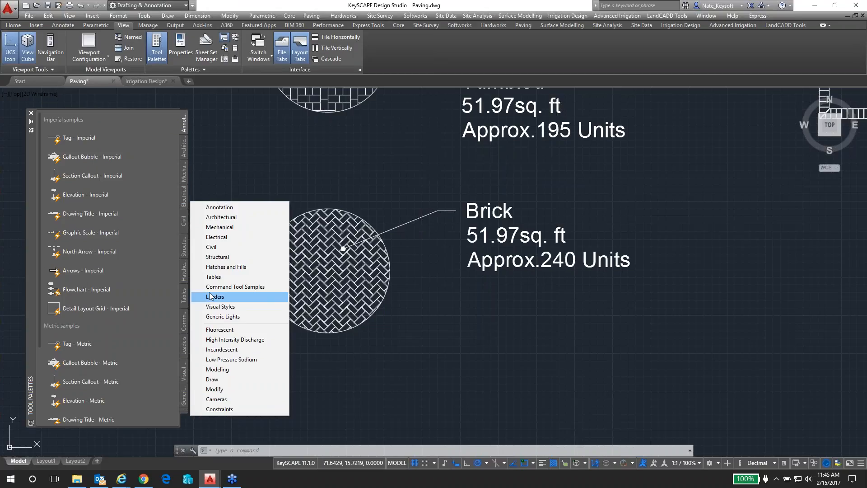
{"action": "left_click", "coordinate": [211, 250]}
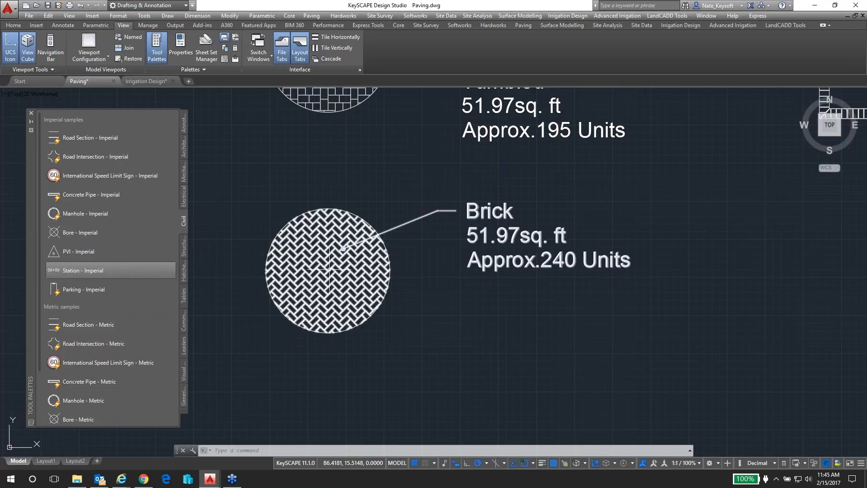
{"action": "left_click", "coordinate": [32, 117]}
Examine the Unilock Beacon Hill and Antara paver circles and the neighbouring rectangular brick edging
{"action": "scroll", "coordinate": [233, 222], "scroll_direction": "down", "scroll_amount": 2}
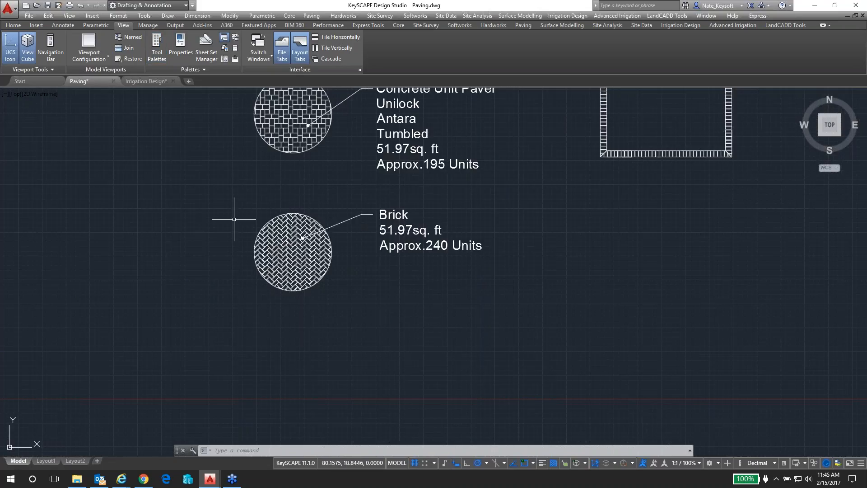
{"action": "middle_click_drag", "start_coordinate": [257, 190], "coordinate": [301, 301]}
{"action": "middle_click_drag", "start_coordinate": [283, 186], "coordinate": [299, 217]}
{"action": "scroll", "coordinate": [349, 145], "scroll_direction": "up", "scroll_amount": 2}
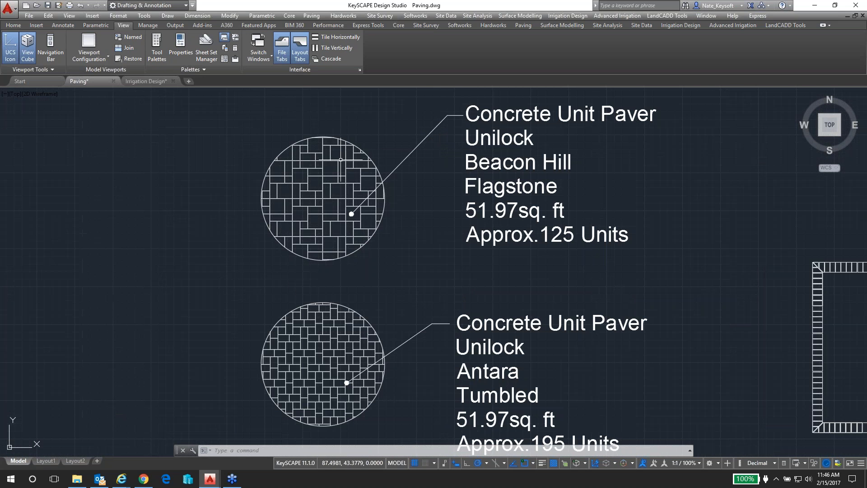
{"action": "scroll", "coordinate": [332, 173], "scroll_direction": "up", "scroll_amount": 3}
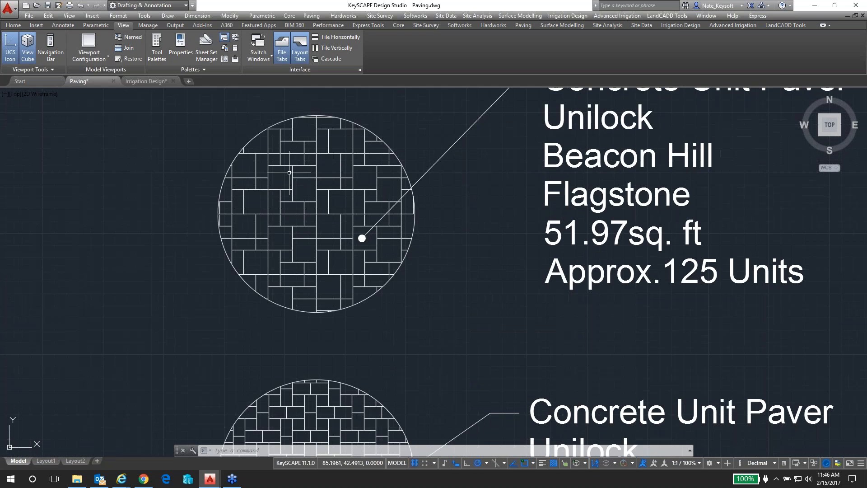
{"action": "scroll", "coordinate": [297, 182], "scroll_direction": "up", "scroll_amount": 1}
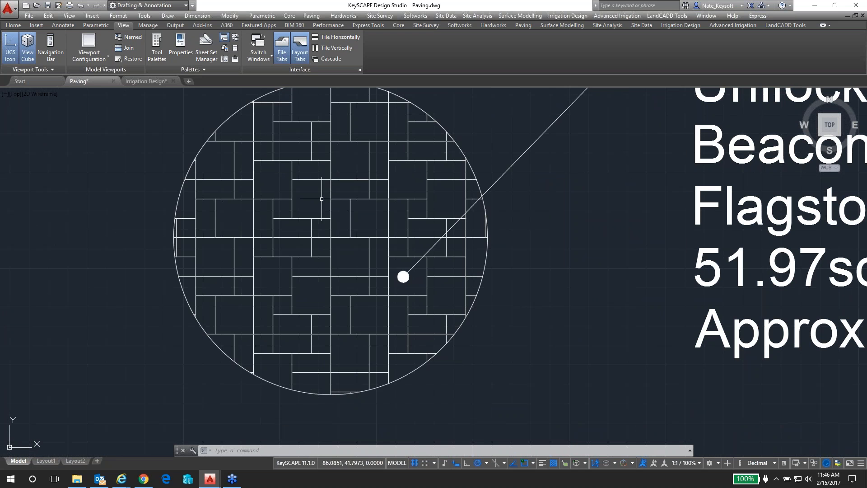
{"action": "scroll", "coordinate": [375, 244], "scroll_direction": "down", "scroll_amount": 4}
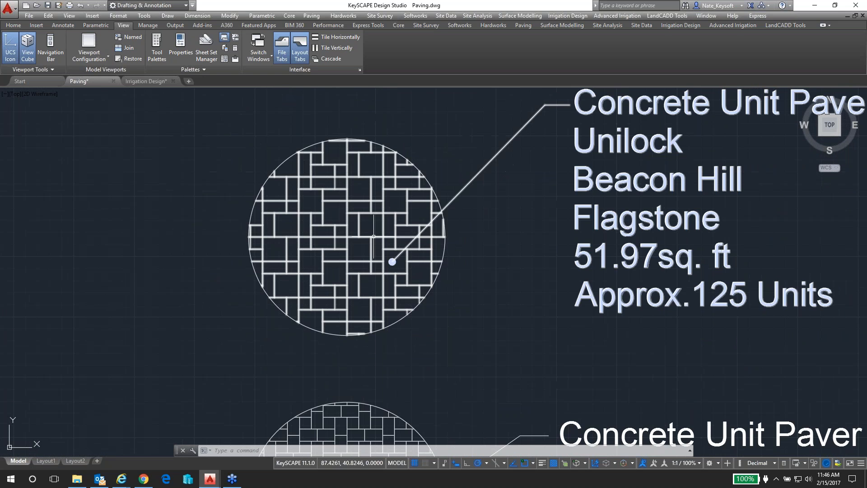
{"action": "middle_click_drag", "start_coordinate": [417, 281], "coordinate": [356, 230]}
{"action": "scroll", "coordinate": [357, 231], "scroll_direction": "down", "scroll_amount": 4}
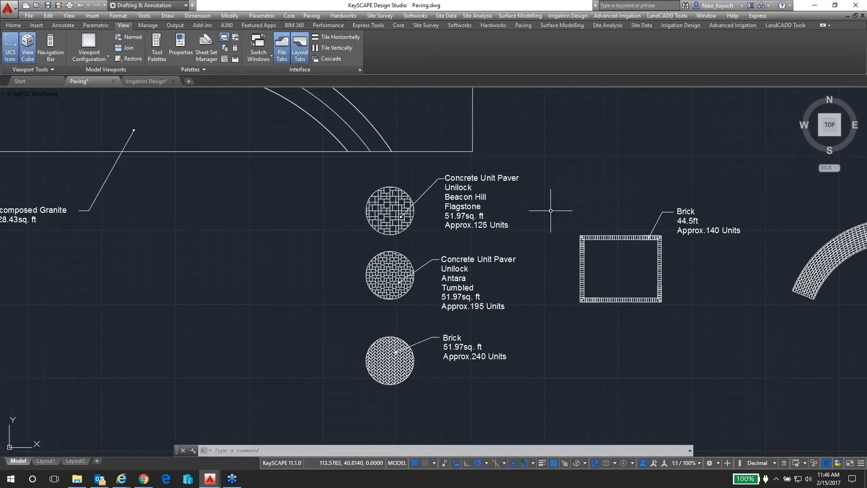
{"action": "middle_click_drag", "start_coordinate": [559, 202], "coordinate": [445, 236]}
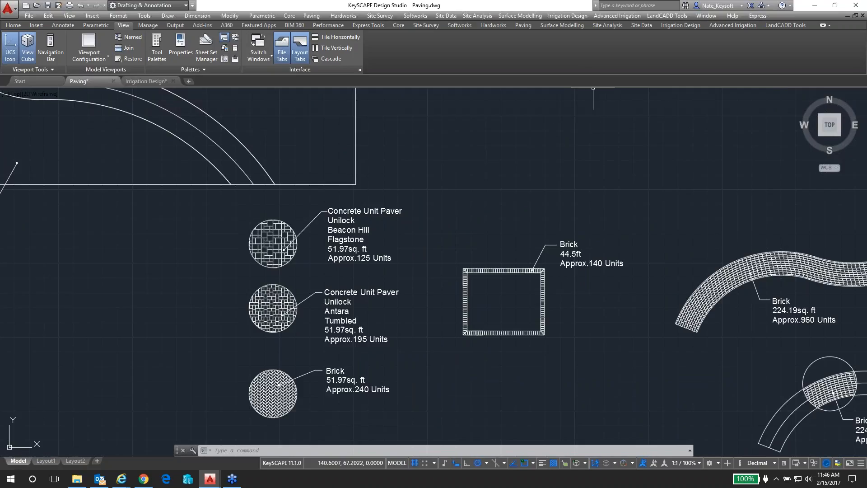
Browse the hardworks Seats symbols in Plan, Elevation and 3D views, and close the library without inserting one
{"action": "left_click", "coordinate": [497, 25]}
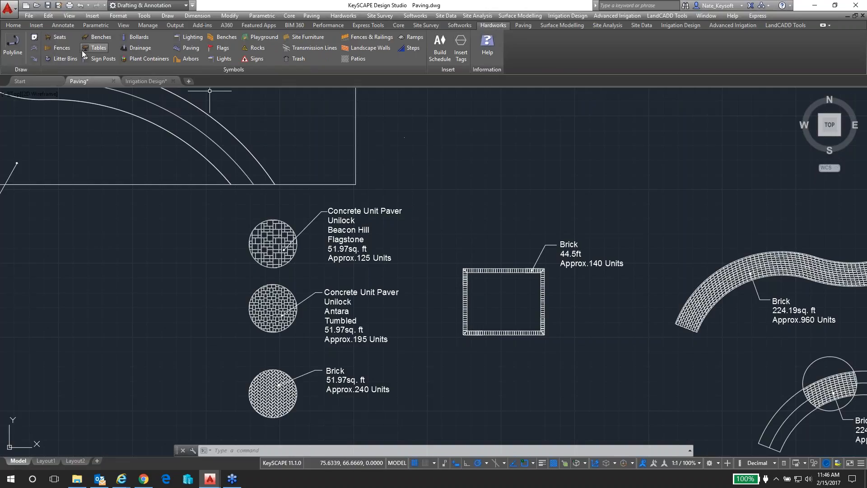
{"action": "left_click", "coordinate": [58, 37]}
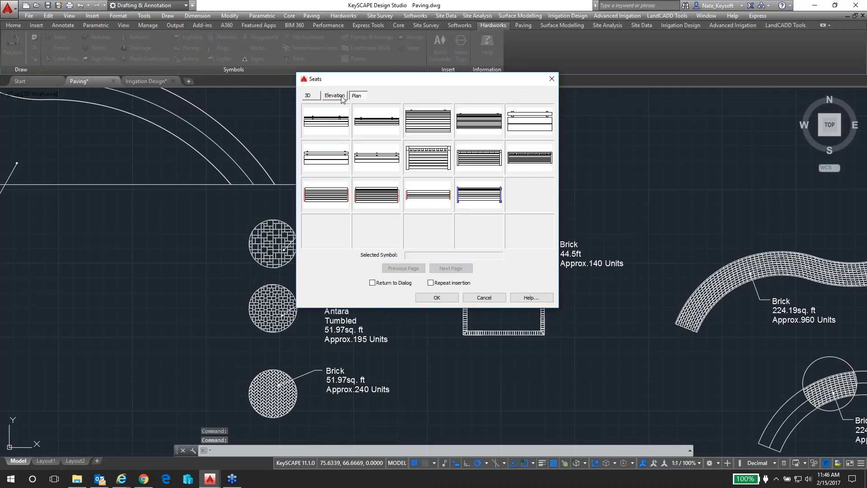
{"action": "left_click", "coordinate": [342, 97]}
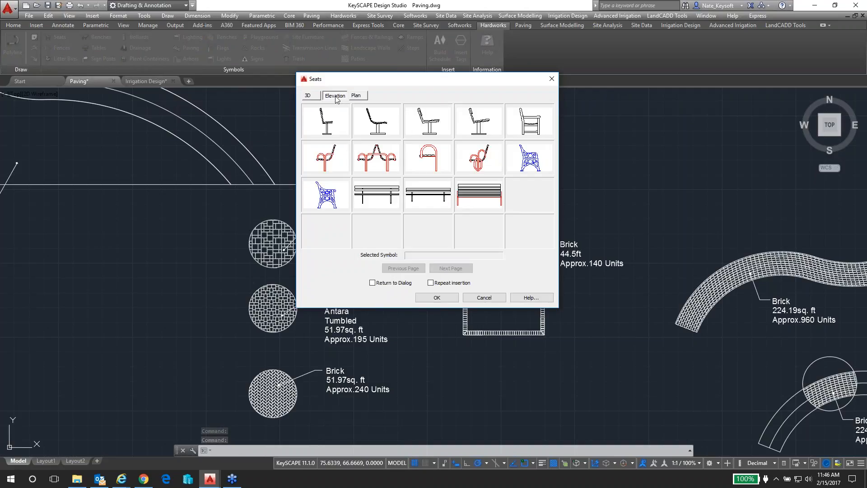
{"action": "left_click", "coordinate": [309, 96]}
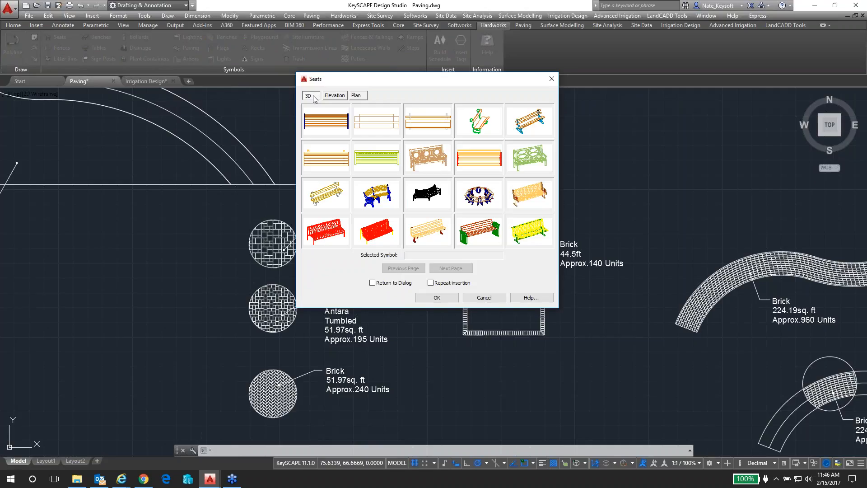
{"action": "left_click", "coordinate": [484, 298]}
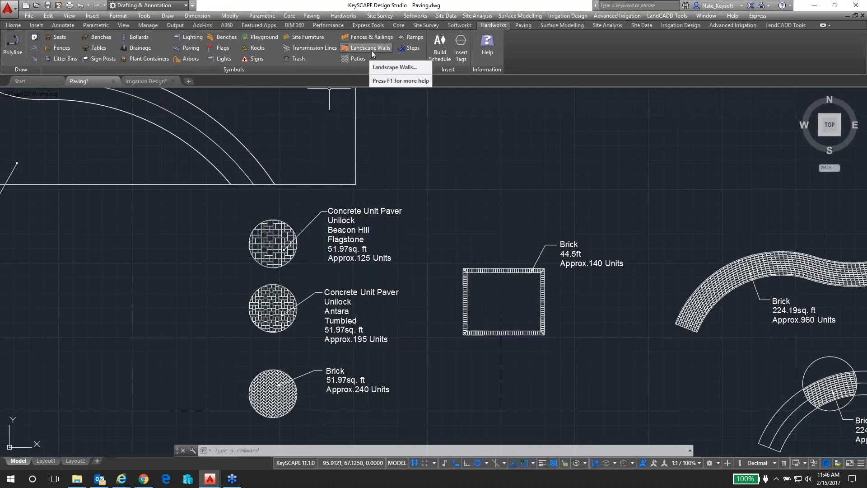
Browse the hardworks Site Furniture symbols in the 3D and Plan categories, including the 8' bench and monkey bars, and close the library
{"action": "left_click", "coordinate": [309, 35]}
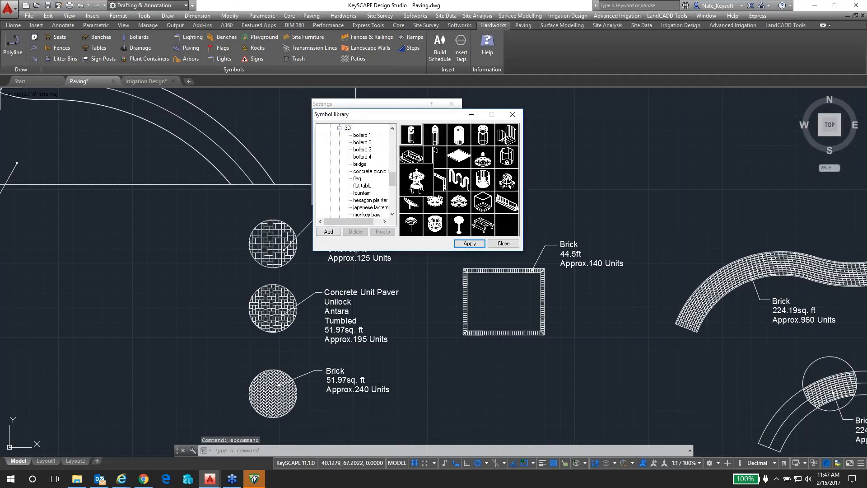
{"action": "scroll", "coordinate": [352, 179], "scroll_direction": "up", "scroll_amount": 2}
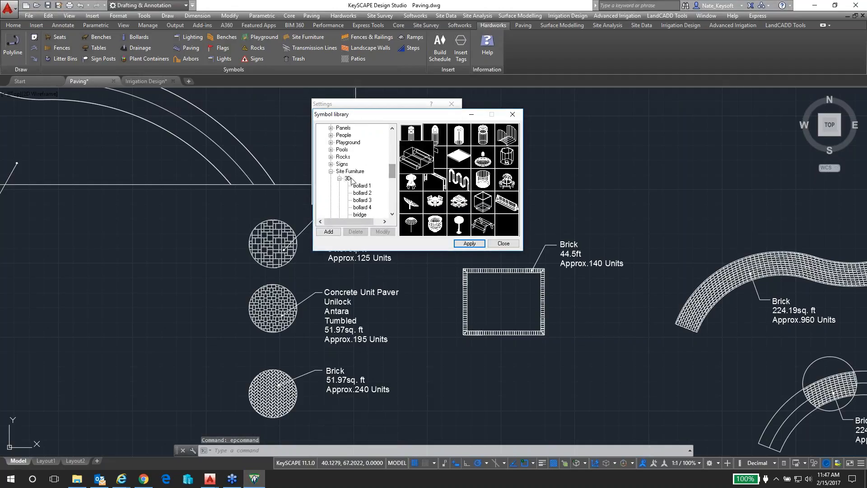
{"action": "left_click_drag", "start_coordinate": [392, 174], "coordinate": [392, 177]}
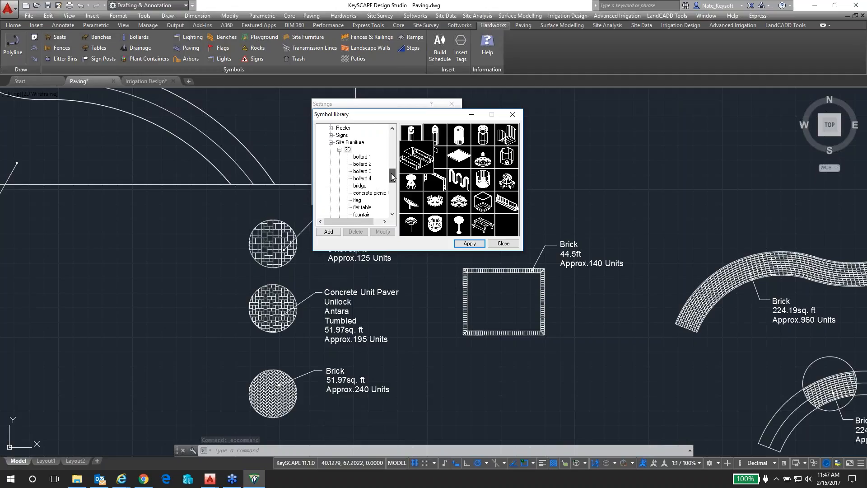
{"action": "double_click", "coordinate": [344, 150]}
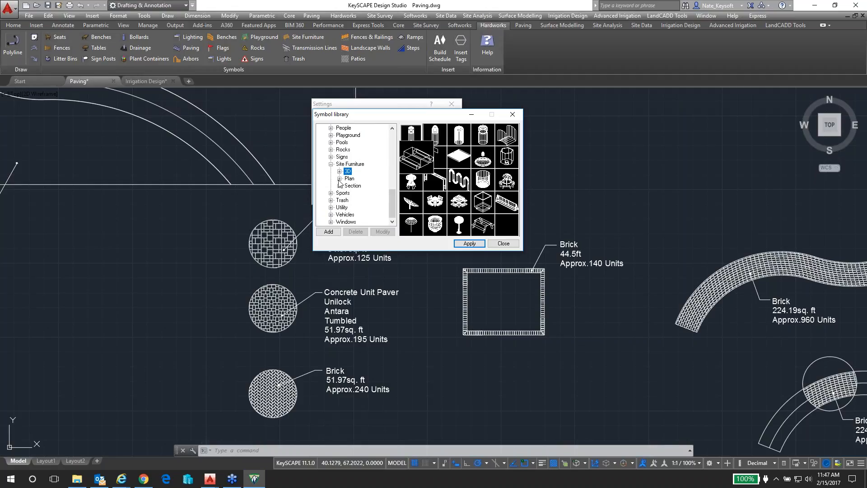
{"action": "left_click", "coordinate": [339, 179]}
{"action": "left_click", "coordinate": [363, 164]}
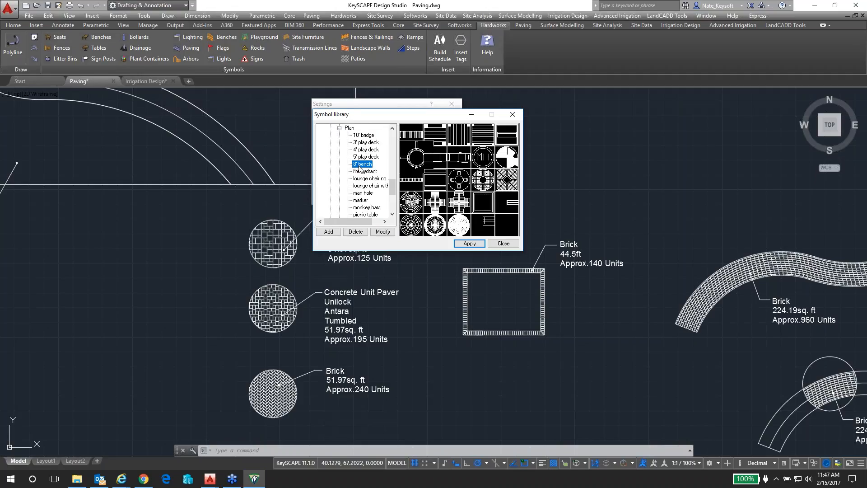
{"action": "left_click", "coordinate": [367, 208]}
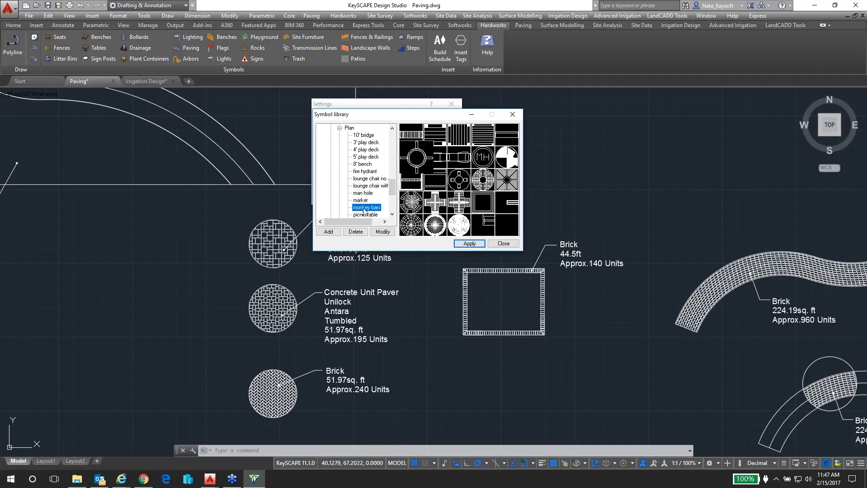
{"action": "scroll", "coordinate": [366, 187], "scroll_direction": "down", "scroll_amount": 2}
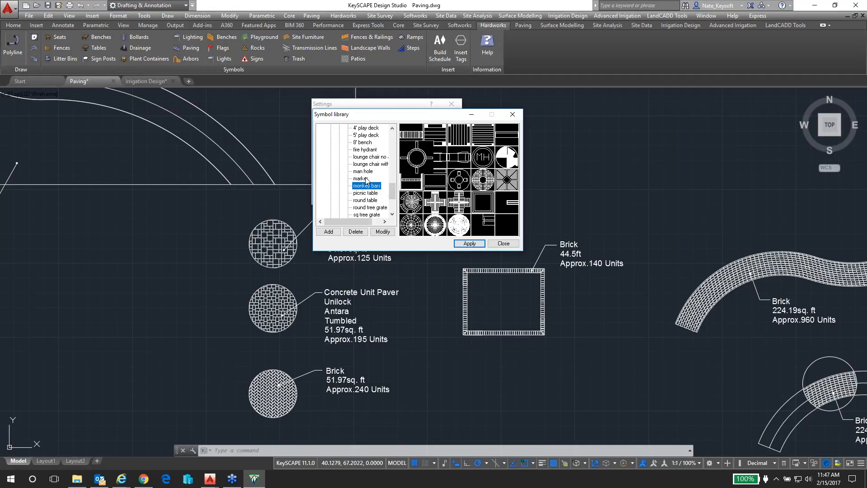
{"action": "left_click", "coordinate": [501, 244]}
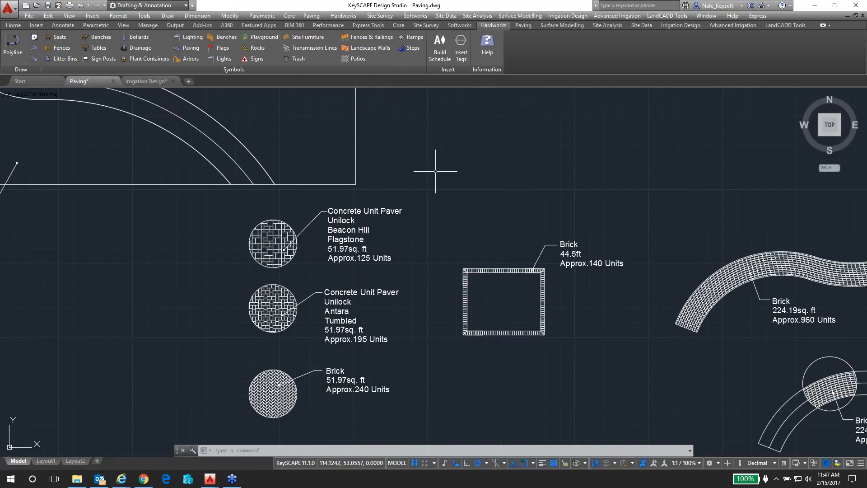
Switch to File Explorer and go from ProgramData to KeySCAPE Application Data\All Users\KeyHARDWORKS\Symbols
{"action": "left_click", "coordinate": [77, 479]}
{"action": "left_click_drag", "start_coordinate": [428, 122], "coordinate": [499, 121]}
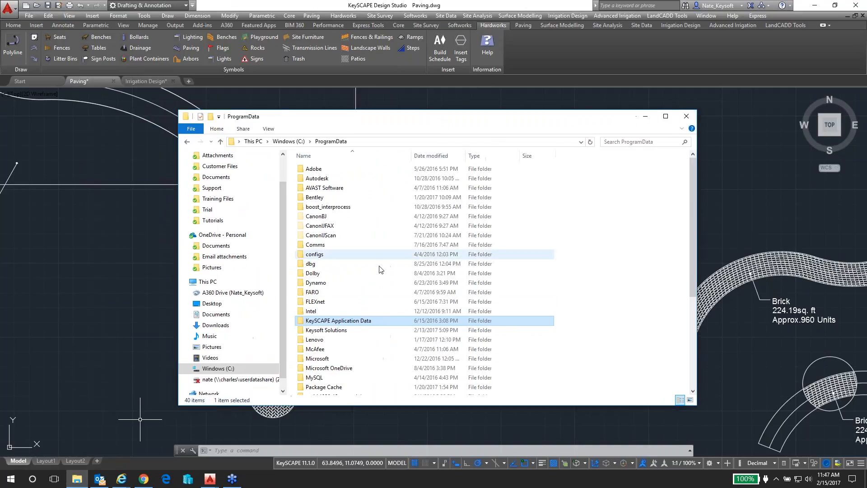
{"action": "double_click", "coordinate": [342, 322]}
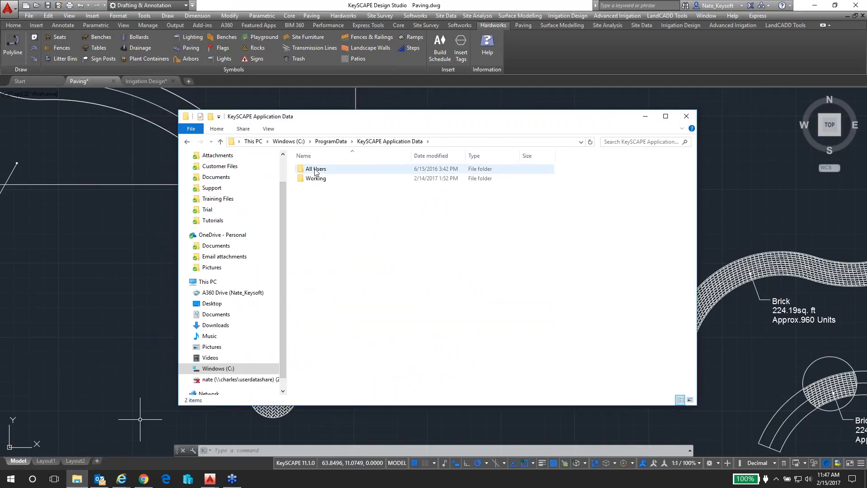
{"action": "double_click", "coordinate": [316, 168]}
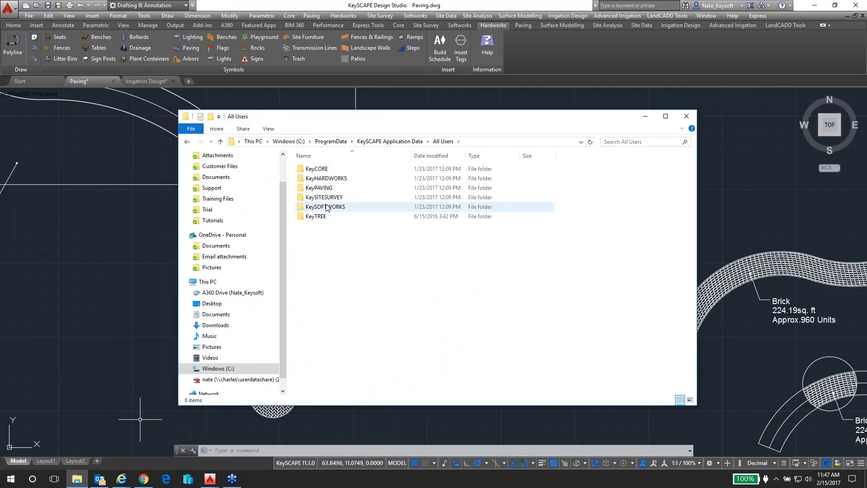
{"action": "double_click", "coordinate": [325, 178]}
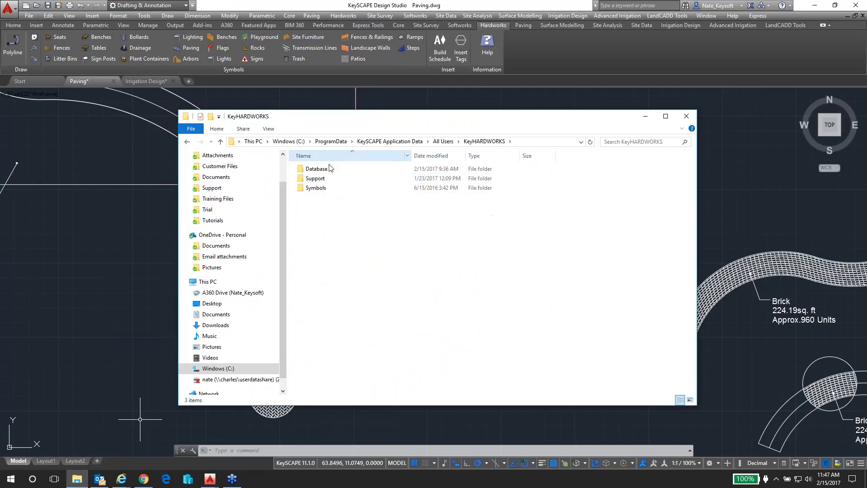
{"action": "double_click", "coordinate": [317, 188]}
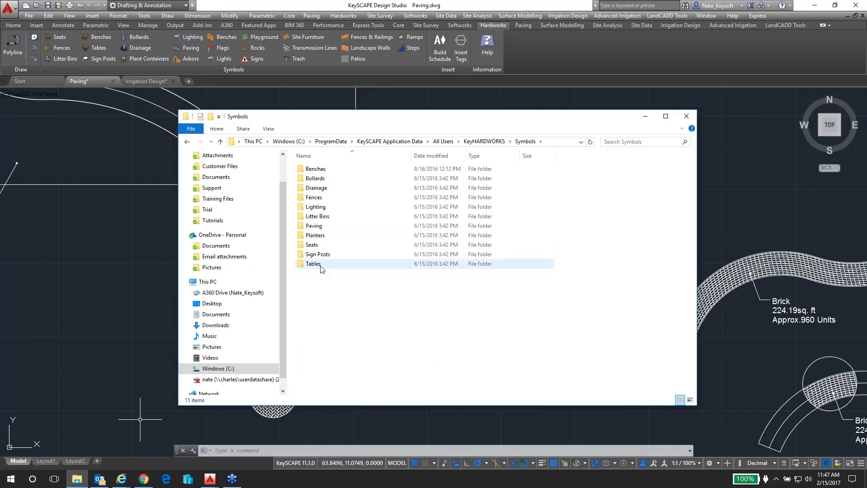
Open the bench symbol drawing KPLBEN01.dwg from the Benches\Plan\Fixed folder
{"action": "double_click", "coordinate": [316, 169]}
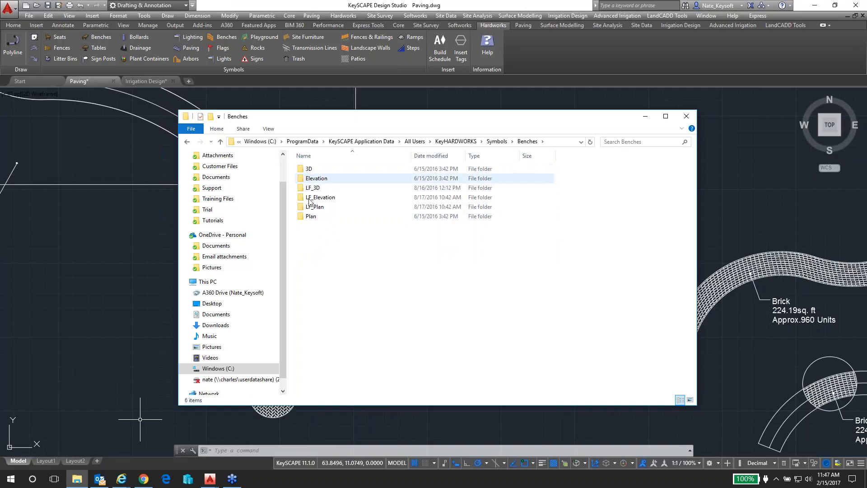
{"action": "double_click", "coordinate": [311, 217]}
{"action": "double_click", "coordinate": [312, 171]}
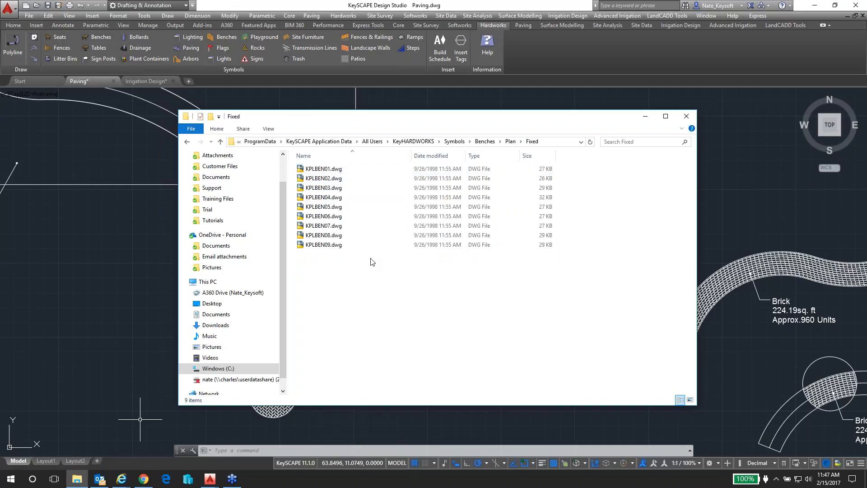
{"action": "double_click", "coordinate": [324, 170]}
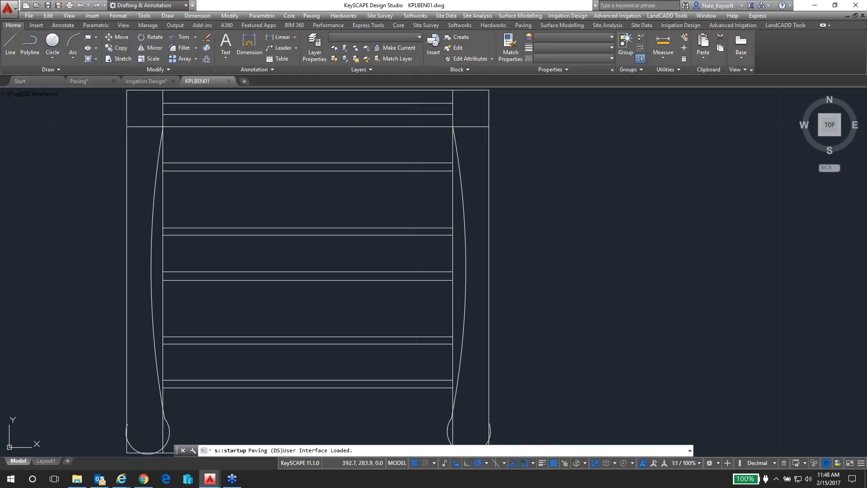
{"action": "left_click", "coordinate": [642, 227]}
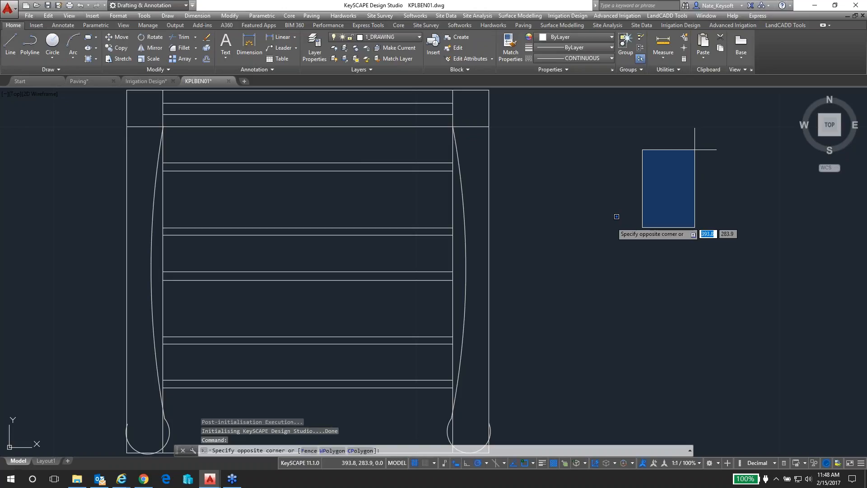
{"action": "left_click", "coordinate": [604, 195]}
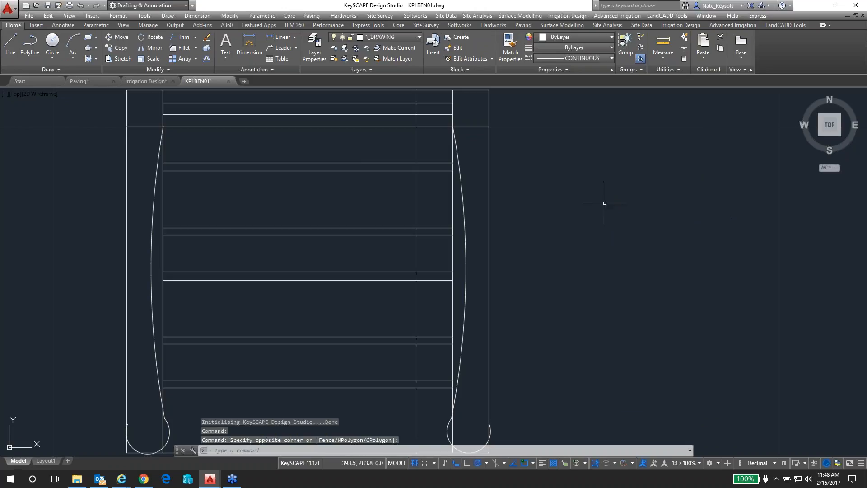